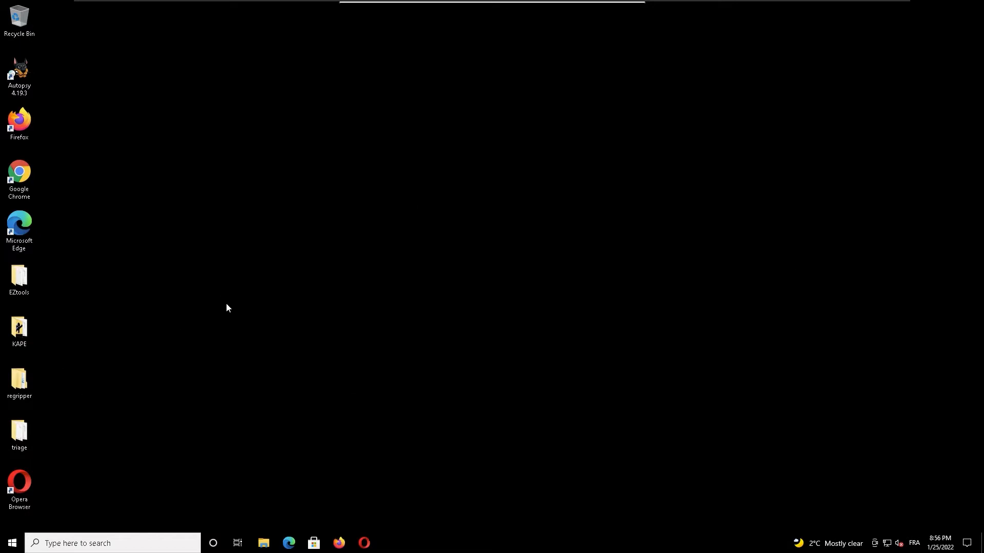
Step: Open PowerShell with administrator rights and list the local user accounts with net users
{"action": "right_click", "coordinate": [11, 543]}
{"action": "left_click", "coordinate": [93, 412]}
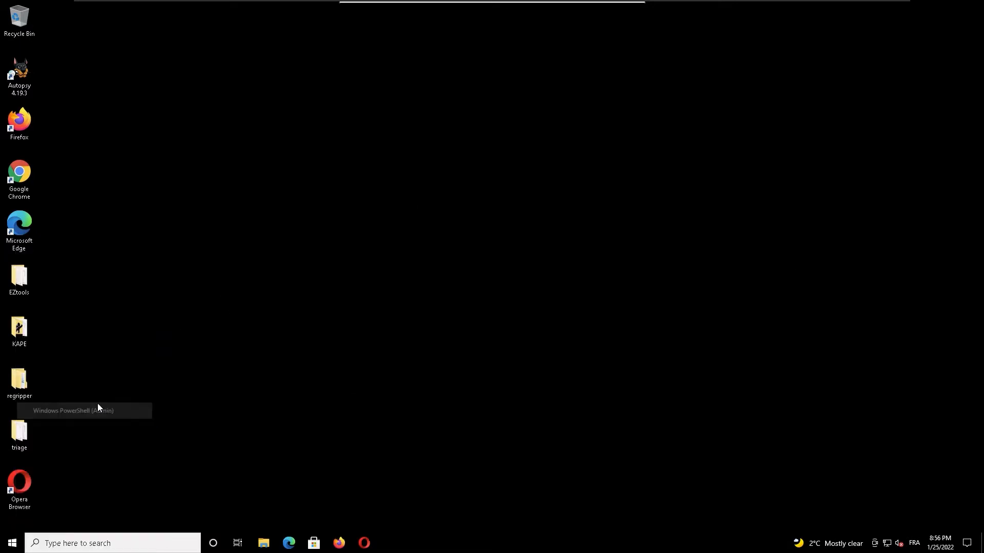
{"action": "left_click", "coordinate": [444, 335]}
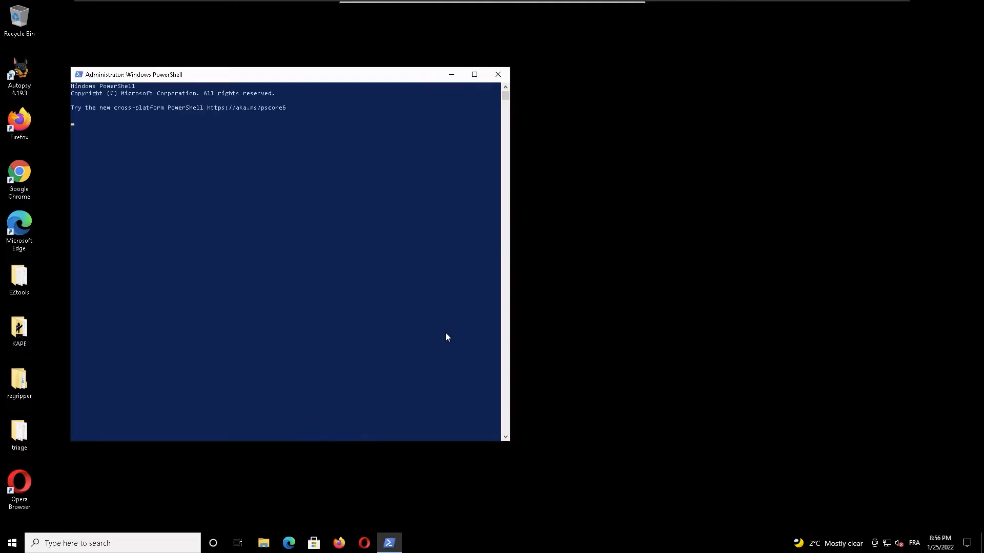
{"action": "left_click_drag", "start_coordinate": [301, 76], "coordinate": [477, 81]}
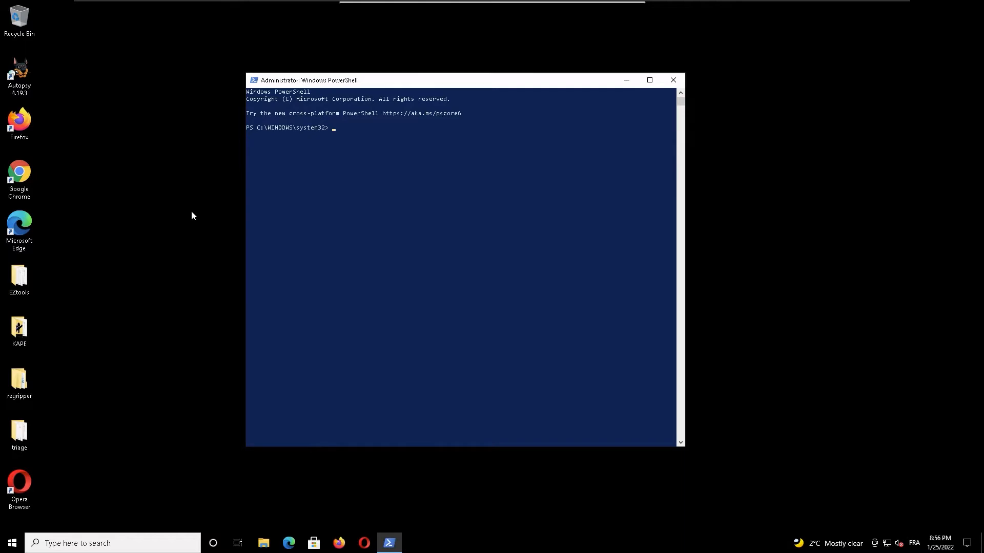
{"action": "type", "text": "net users"}
{"action": "key", "text": "Return"}
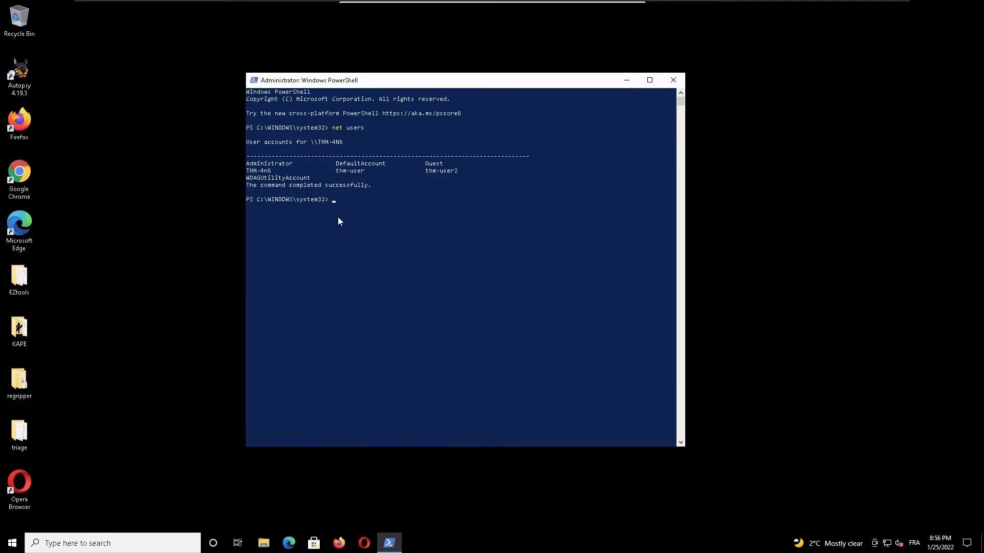
Step: Enter net users at the prompt again without running it
{"action": "left_click", "coordinate": [411, 228]}
{"action": "type", "text": "net users"}
Step: Maximize the PowerShell window and set its console font size to 36
{"action": "double_click", "coordinate": [404, 82]}
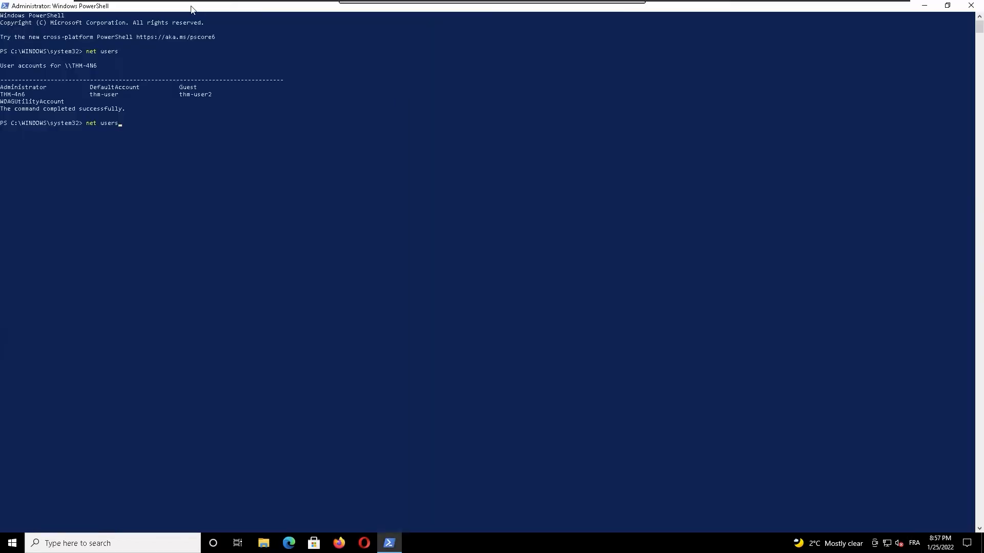
{"action": "right_click", "coordinate": [180, 6]}
{"action": "left_click", "coordinate": [205, 110]}
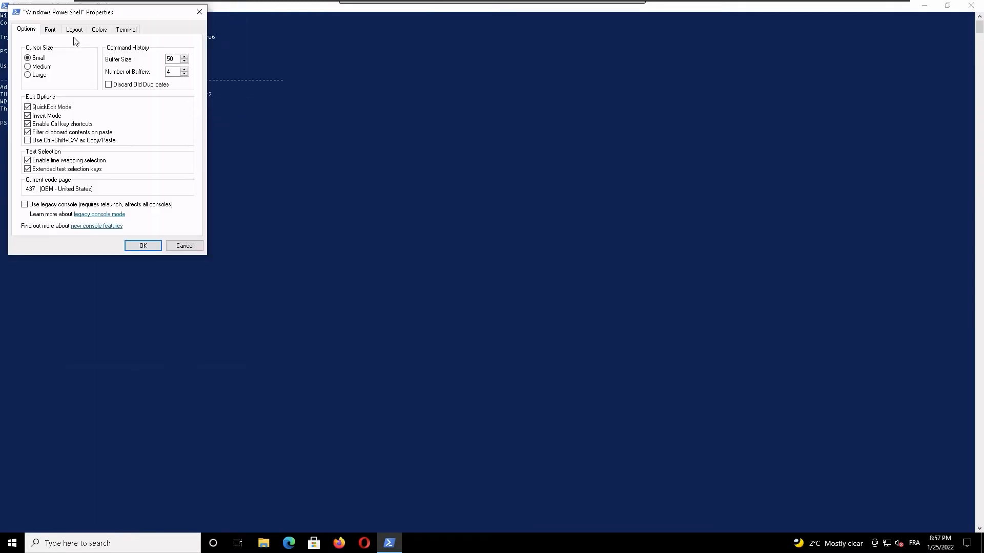
{"action": "left_click", "coordinate": [49, 30]}
{"action": "left_click", "coordinate": [30, 104]}
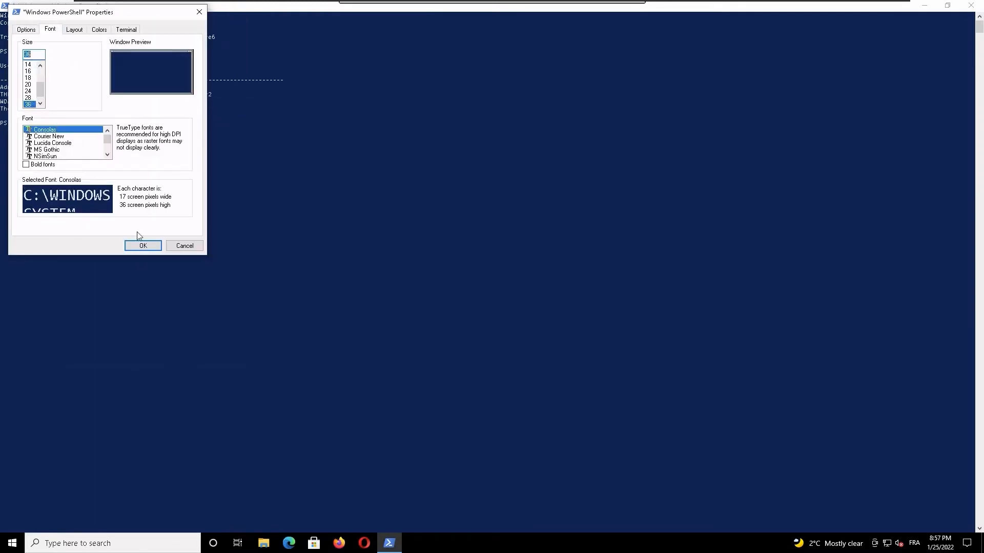
{"action": "left_click", "coordinate": [143, 246]}
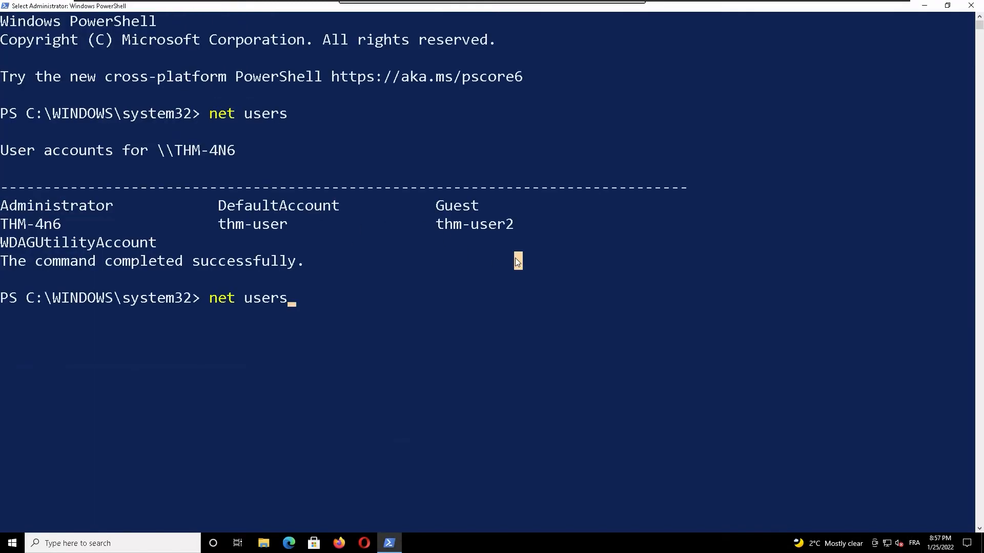
Step: Complete the command as net users THM-4n6, run it to show the account's details, and dismiss the firewall notification
{"action": "type", "text": "THM-"}
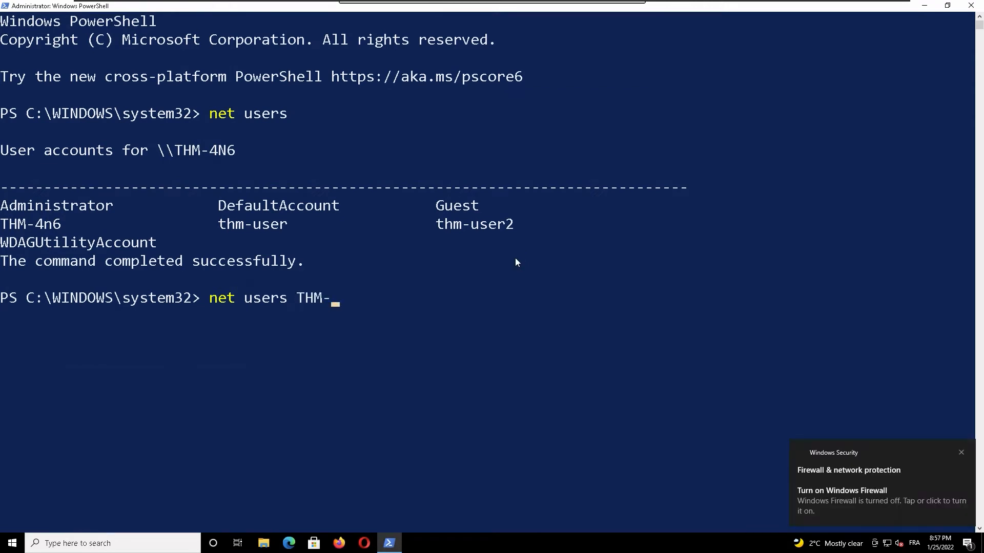
{"action": "type", "text": "4n6"}
{"action": "key", "text": "Return"}
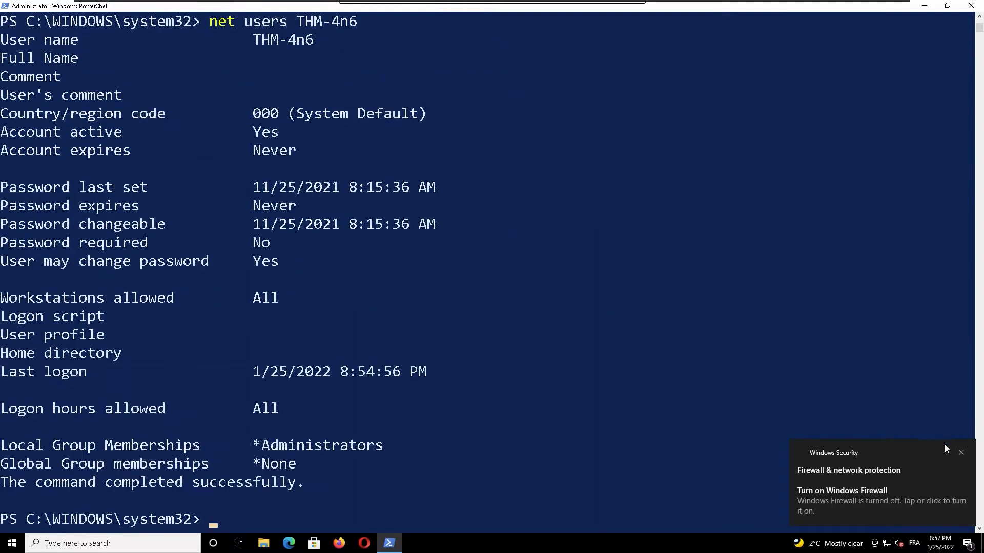
{"action": "left_click", "coordinate": [962, 452]}
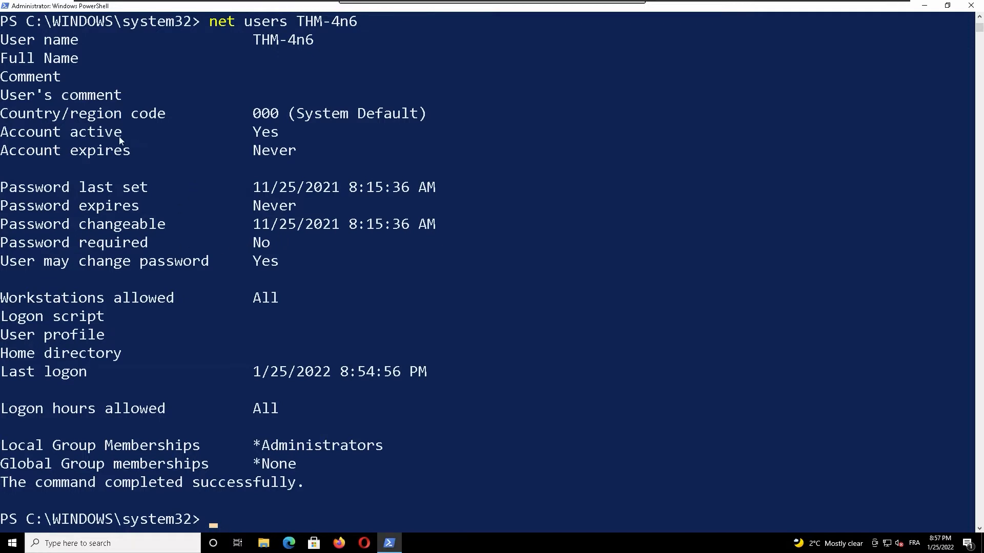
Step: Check whether the THM-4n6 account is active and list all user accounts again with net users
{"action": "left_click_drag", "start_coordinate": [310, 138], "coordinate": [280, 135]}
{"action": "left_click_drag", "start_coordinate": [134, 128], "coordinate": [131, 131]}
{"action": "scroll", "coordinate": [467, 337], "scroll_direction": "down", "scroll_amount": 1}
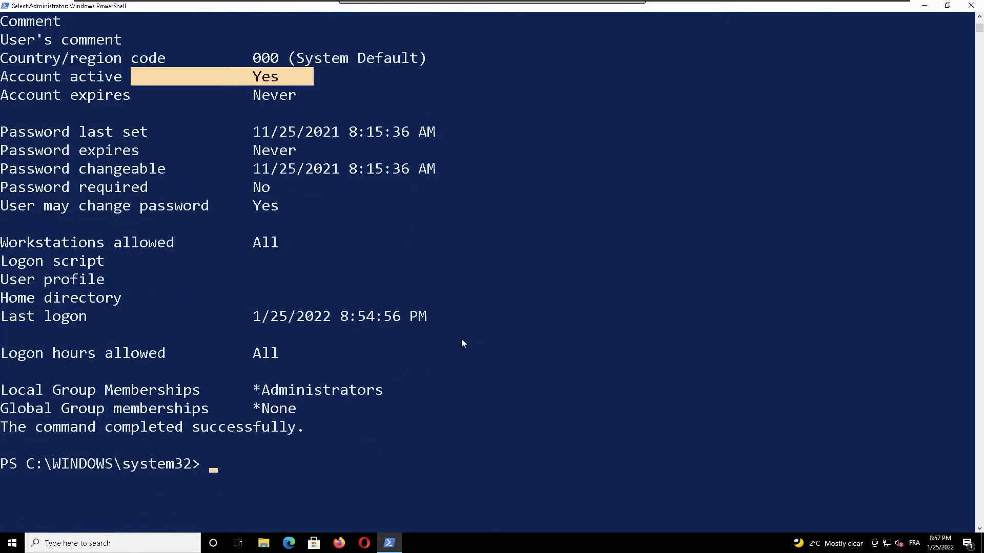
{"action": "type", "text": "net users"}
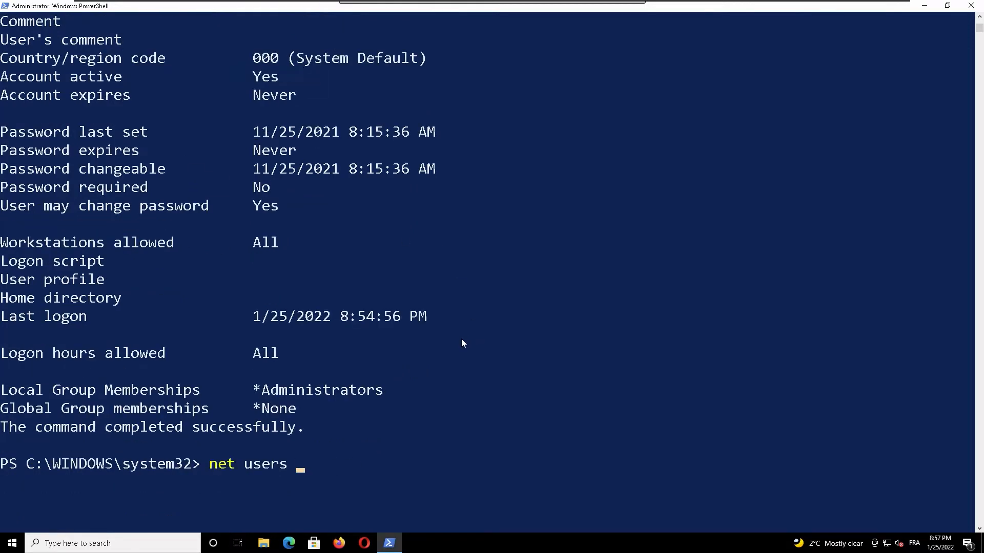
{"action": "key", "text": "Return"}
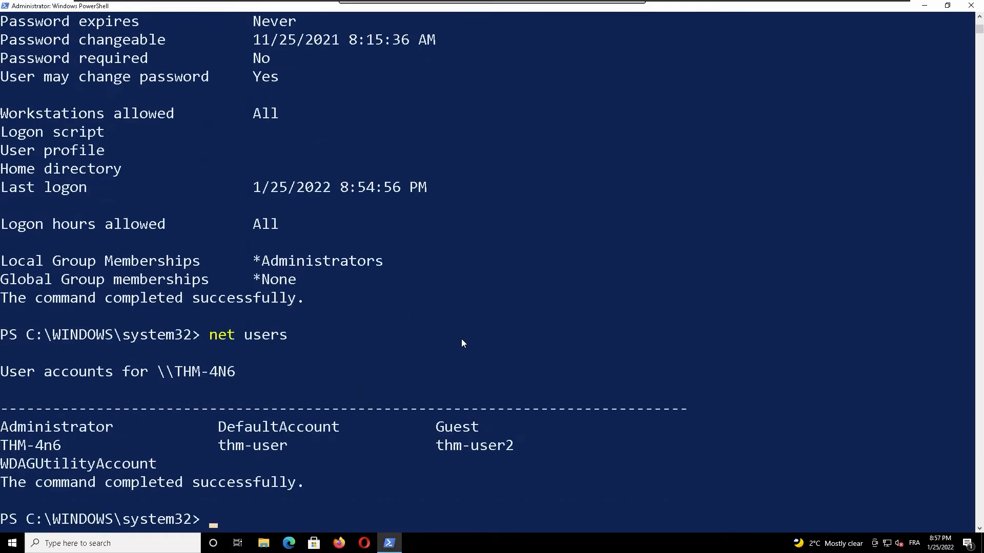
Step: Show the details of the thm-user account by running net users thm-user
{"action": "key", "text": "Up"}
{"action": "type", "text": "THM-4n6"}
{"action": "key", "text": "BackSpace"}
{"action": "key", "text": "BackSpace"}
{"action": "key", "text": "BackSpace"}
{"action": "key", "text": "BackSpace"}
{"action": "key", "text": "BackSpace"}
{"action": "key", "text": "BackSpace"}
{"action": "key", "text": "BackSpace"}
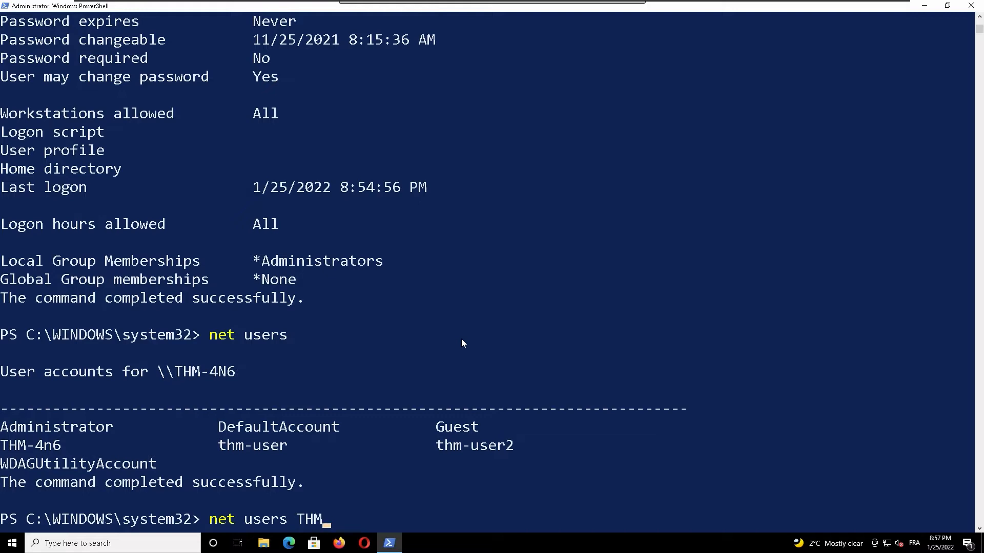
{"action": "type", "text": "thm-user"}
{"action": "key", "text": "Return"}
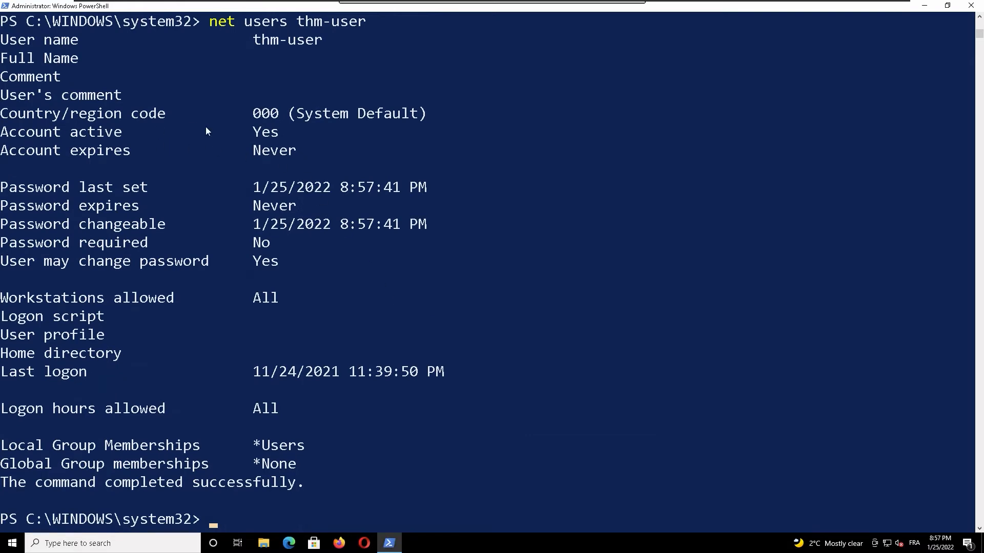
Step: Reduce the recalled command to net users and run it to list the accounts once more
{"action": "left_click", "coordinate": [348, 395]}
{"action": "key", "text": "Up"}
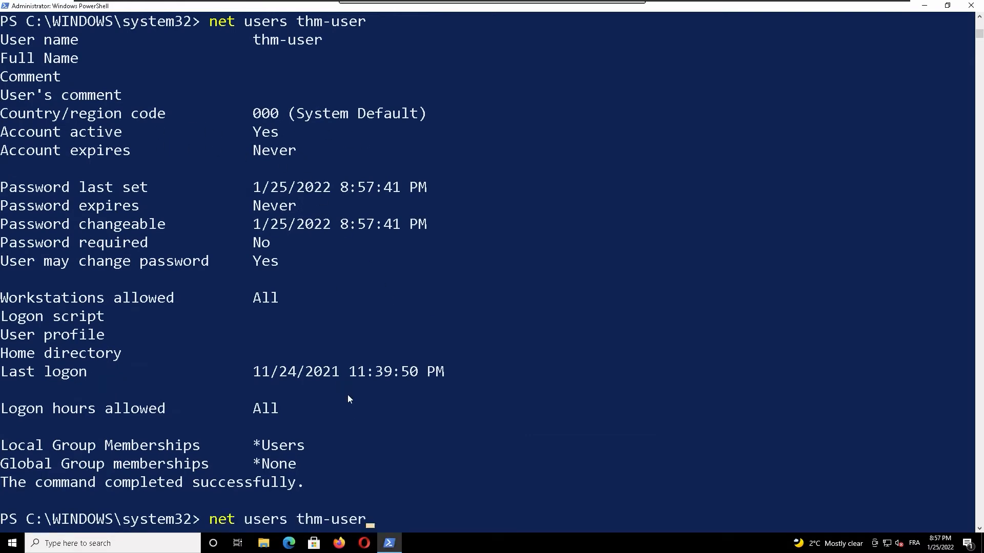
{"action": "key", "text": "BackSpace"}
{"action": "key", "text": "BackSpace"}
{"action": "key", "text": "BackSpace"}
{"action": "key", "text": "BackSpace"}
{"action": "key", "text": "BackSpace"}
{"action": "key", "text": "BackSpace"}
{"action": "key", "text": "BackSpace"}
{"action": "key", "text": "BackSpace"}
{"action": "key", "text": "Return"}
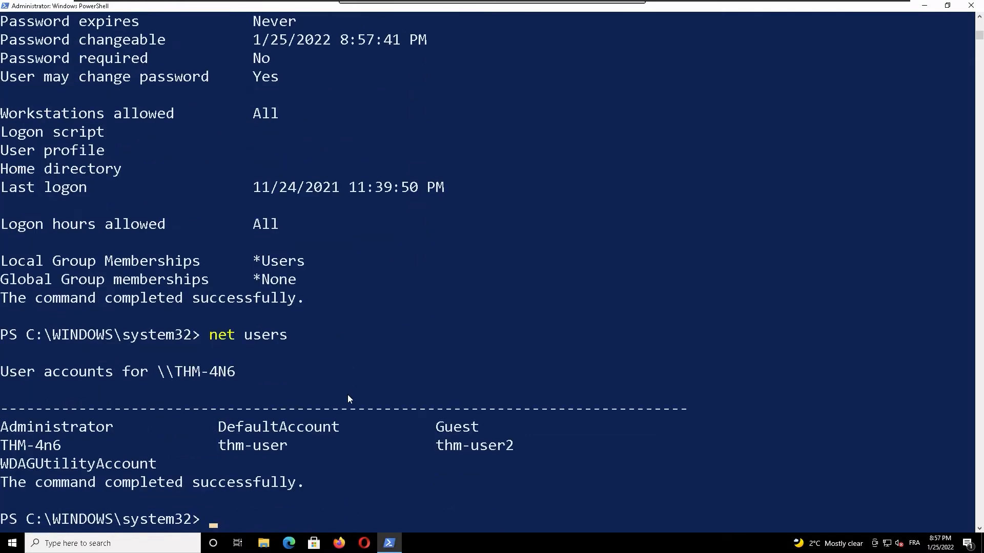
Step: Run net users thm-user2 to show that account's details and check whether the account is active
{"action": "key", "text": "Up"}
{"action": "key", "text": "BackSpace"}
{"action": "key", "text": "BackSpace"}
{"action": "type", "text": "s thm"}
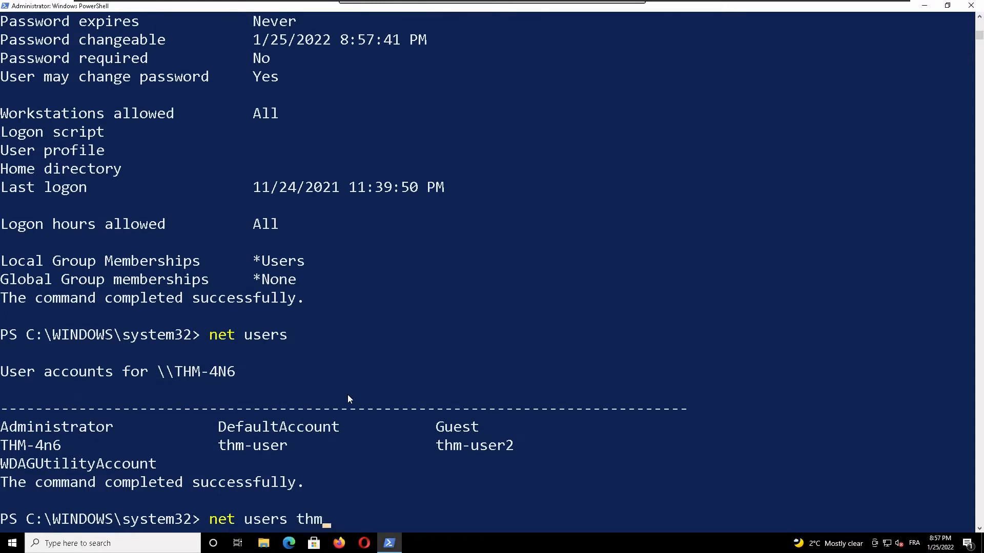
{"action": "type", "text": "-user2"}
{"action": "key", "text": "Return"}
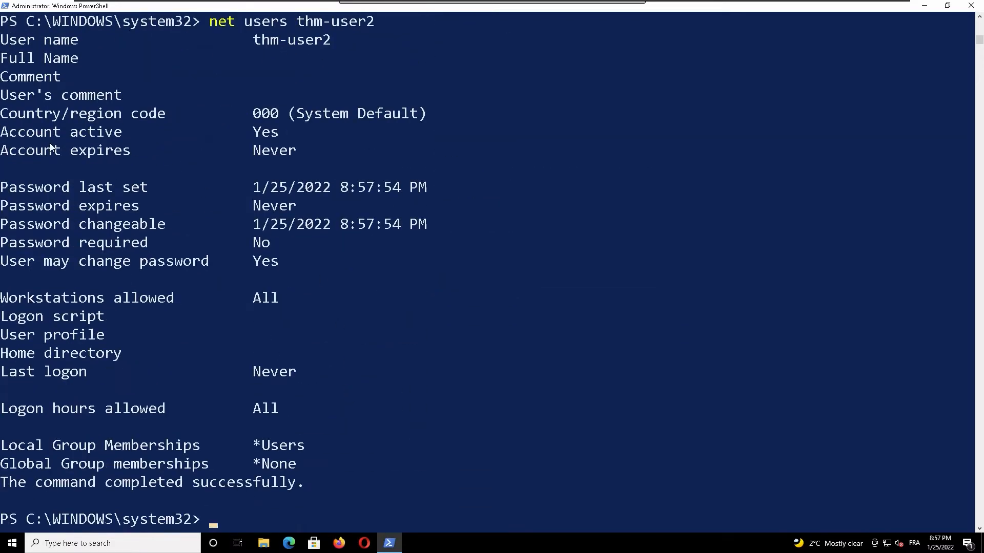
{"action": "left_click_drag", "start_coordinate": [52, 149], "coordinate": [343, 133]}
{"action": "left_click", "coordinate": [392, 386]}
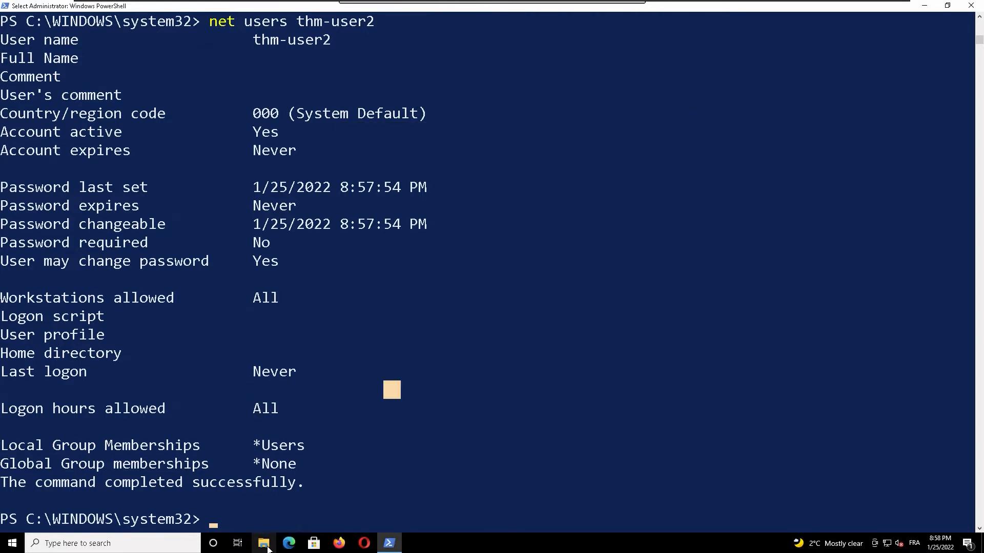
Step: Open the Users folder on Local Disk (C:) in File Explorer to examine the profile folders, and return to PowerShell
{"action": "key", "text": "super+e"}
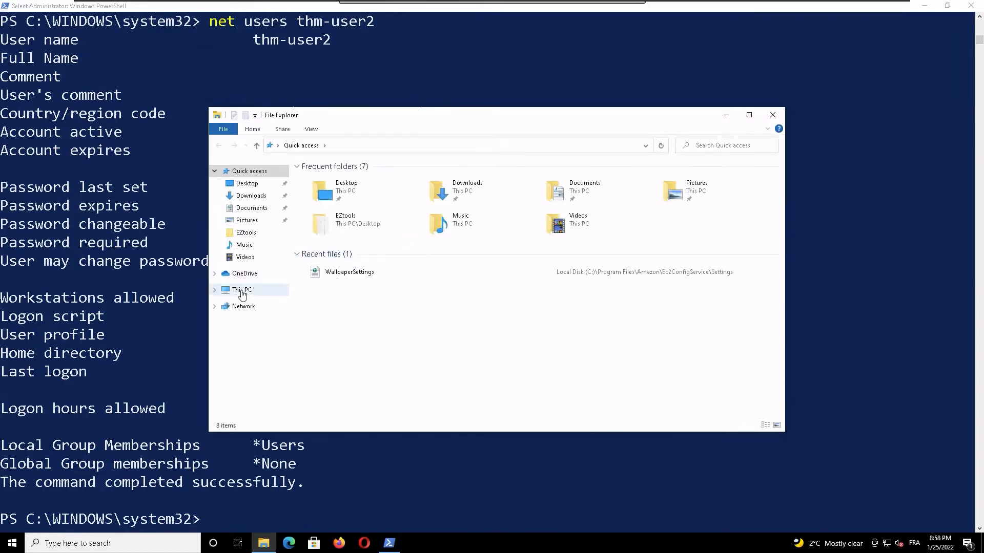
{"action": "left_click", "coordinate": [241, 291]}
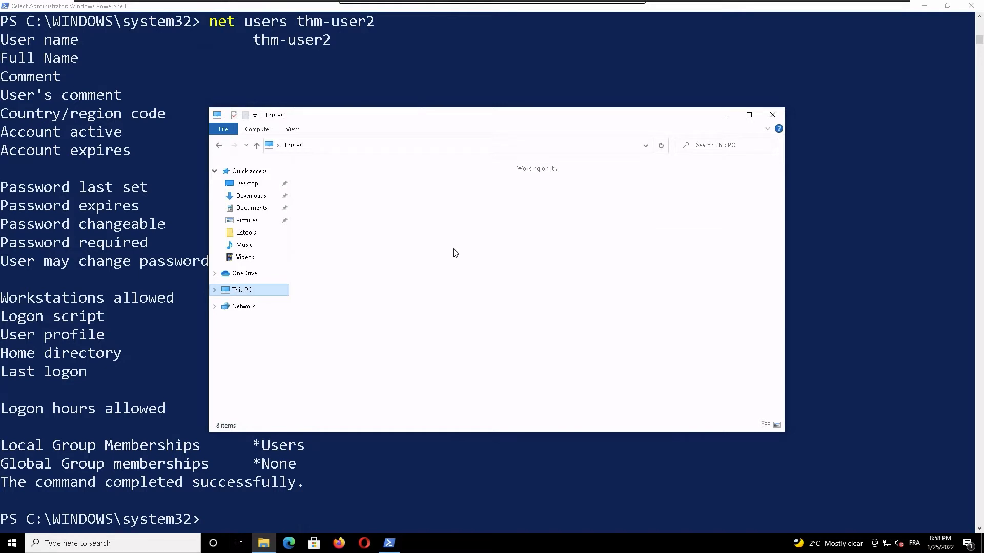
{"action": "left_click", "coordinate": [357, 289]}
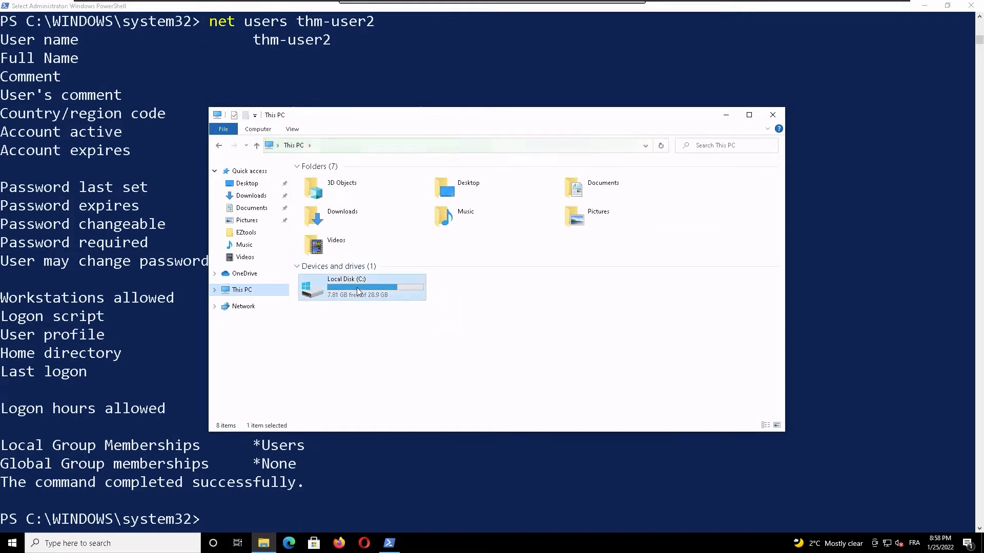
{"action": "double_click", "coordinate": [356, 288]}
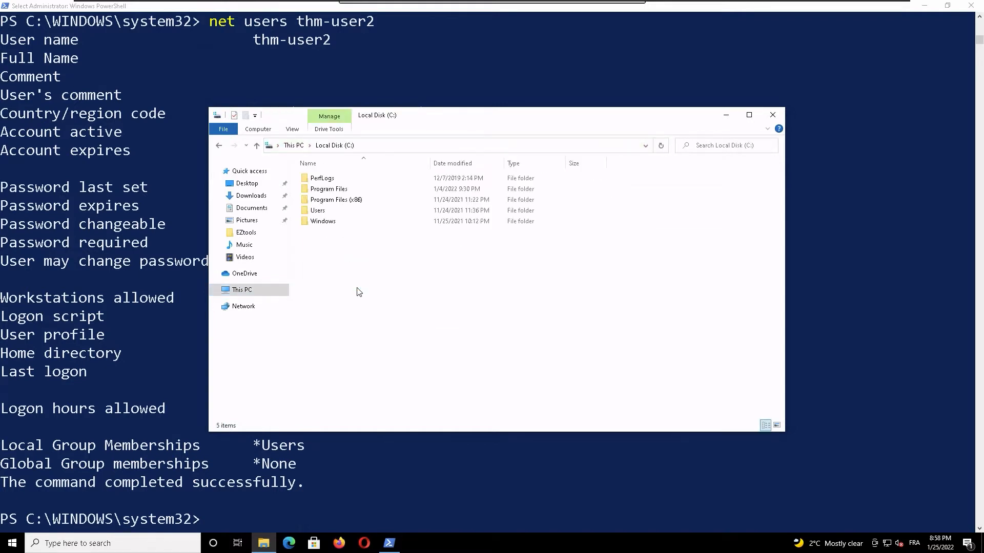
{"action": "double_click", "coordinate": [341, 211]}
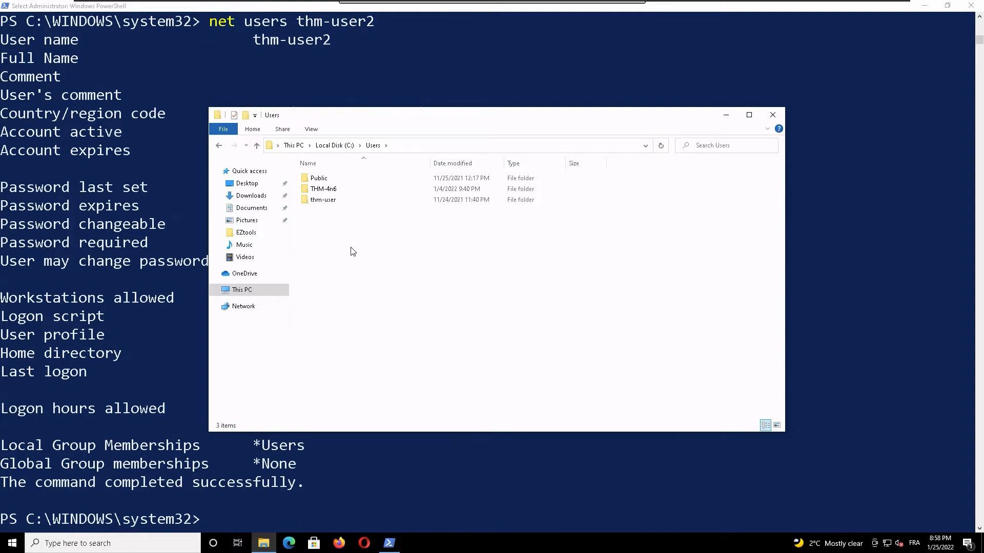
{"action": "left_click", "coordinate": [205, 48]}
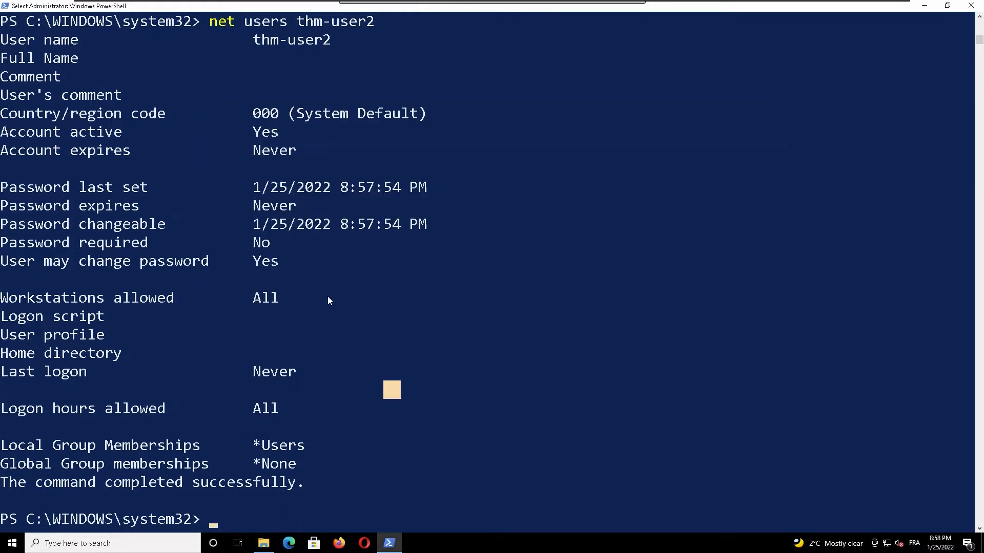
Step: Close the File Explorer window showing the Users folder and minimize PowerShell to reveal the desktop
{"action": "left_click", "coordinate": [263, 543]}
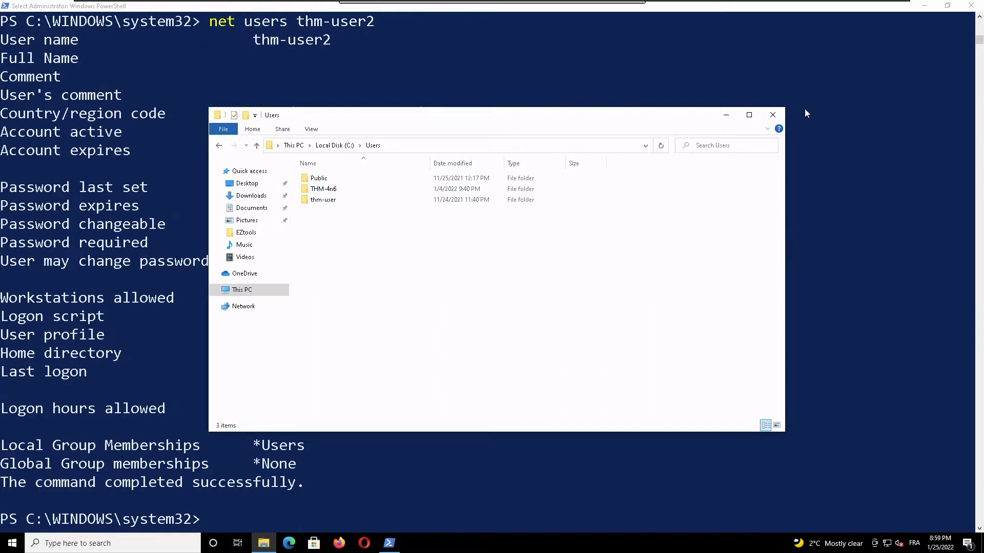
{"action": "left_click", "coordinate": [772, 115]}
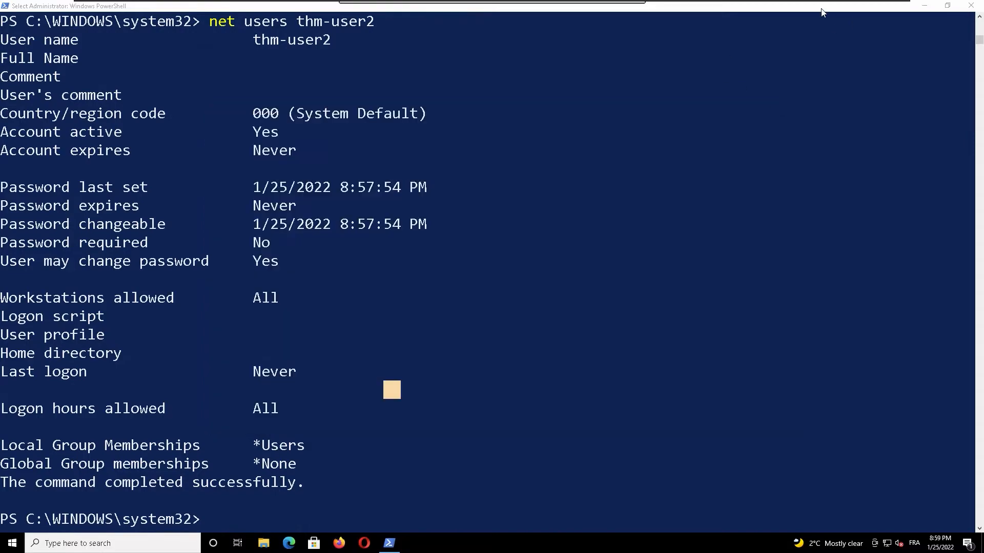
{"action": "left_click", "coordinate": [924, 5]}
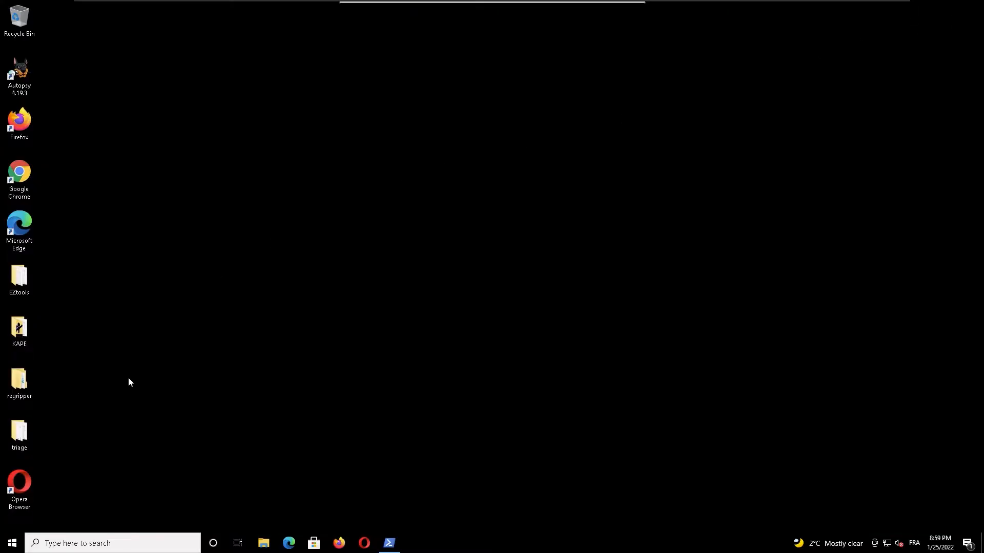
Step: Open the C folder inside the desktop's triage folder in a maximized window and select the Windows.old folder
{"action": "double_click", "coordinate": [19, 433]}
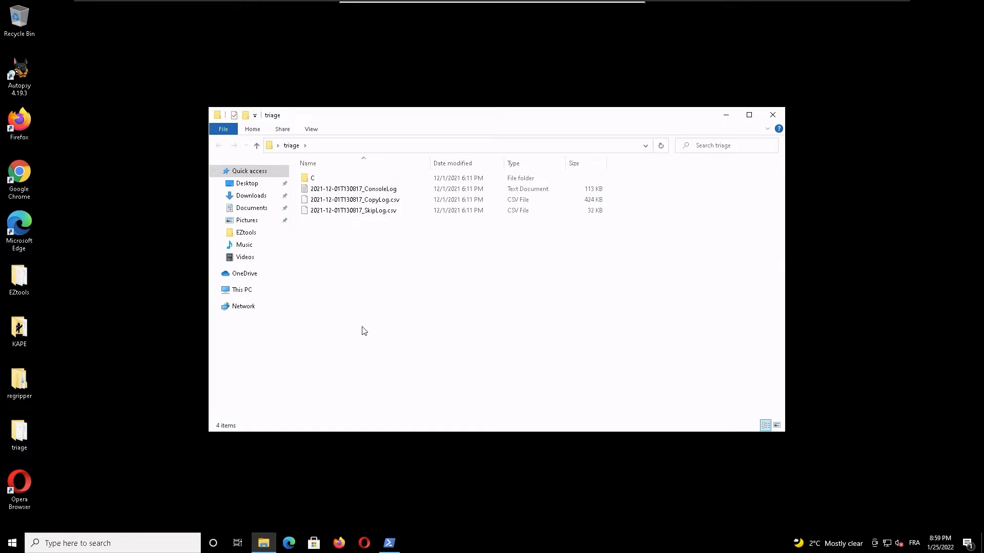
{"action": "left_click", "coordinate": [318, 178]}
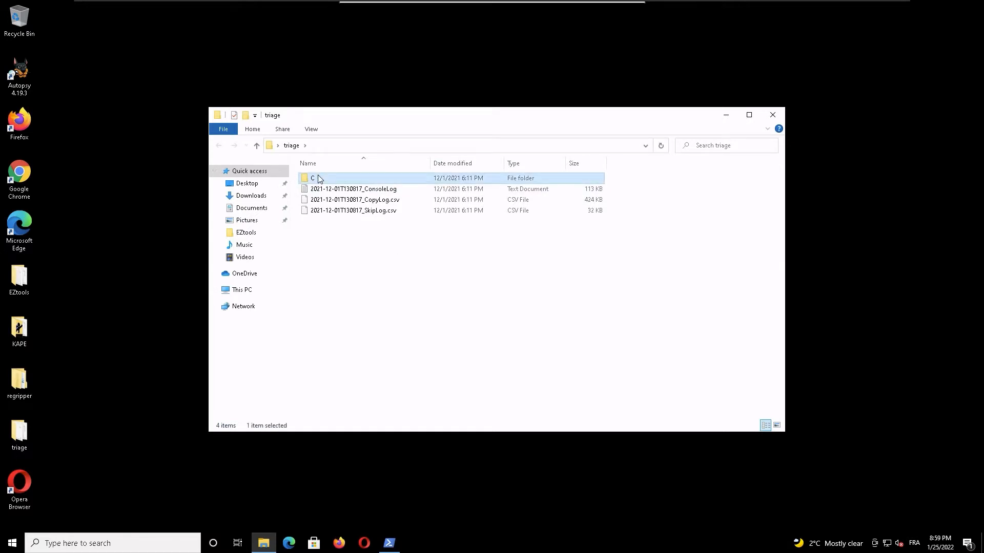
{"action": "double_click", "coordinate": [319, 178]}
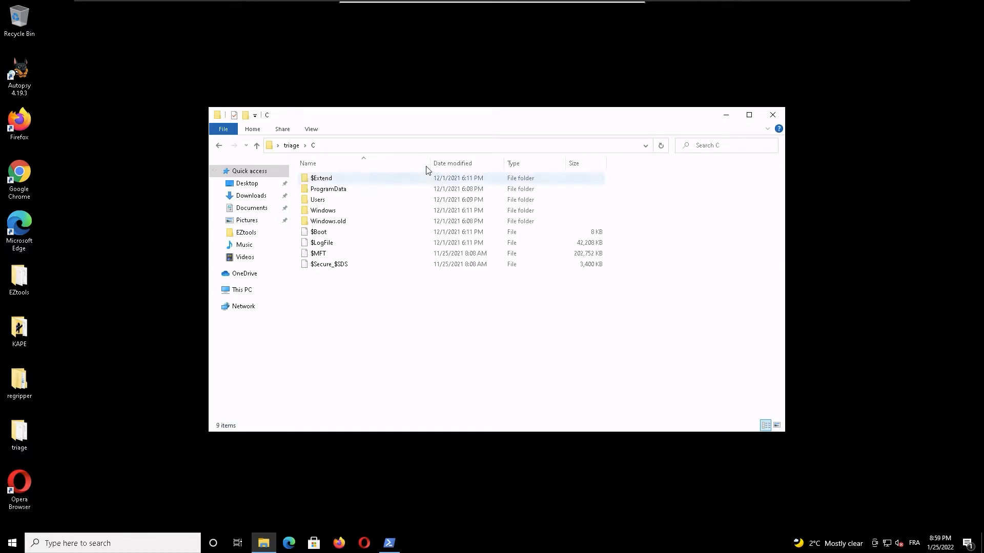
{"action": "double_click", "coordinate": [466, 116]}
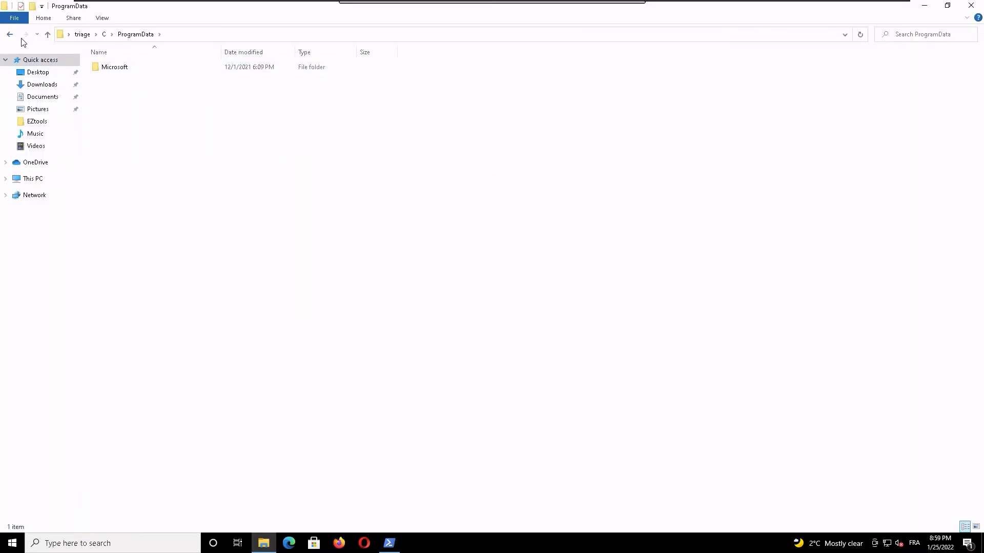
{"action": "key", "text": "alt+Left"}
{"action": "left_click", "coordinate": [137, 112]}
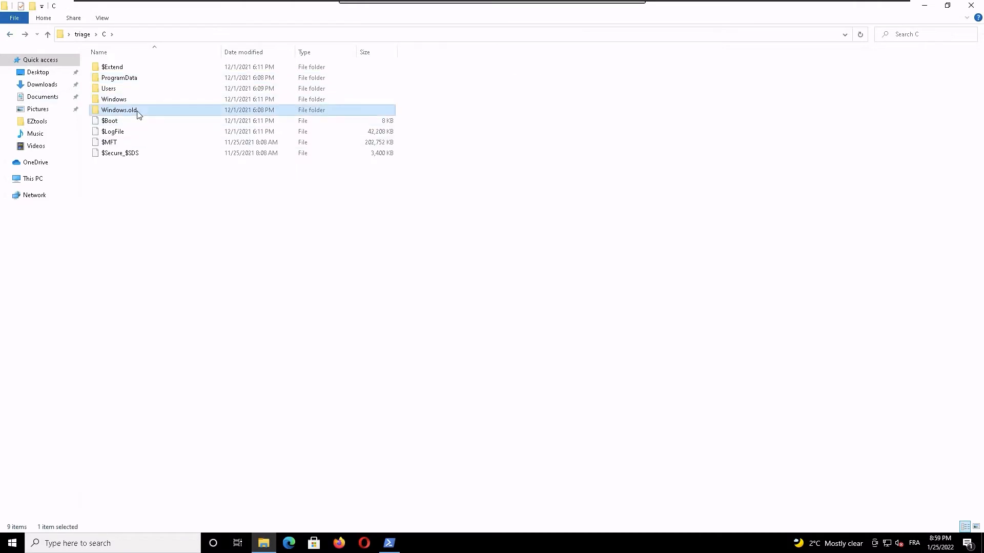
Step: Browse the Windows.old\Windows folder and the Users folder inside triage\C, and restore the File Explorer window from its maximized size
{"action": "double_click", "coordinate": [166, 110]}
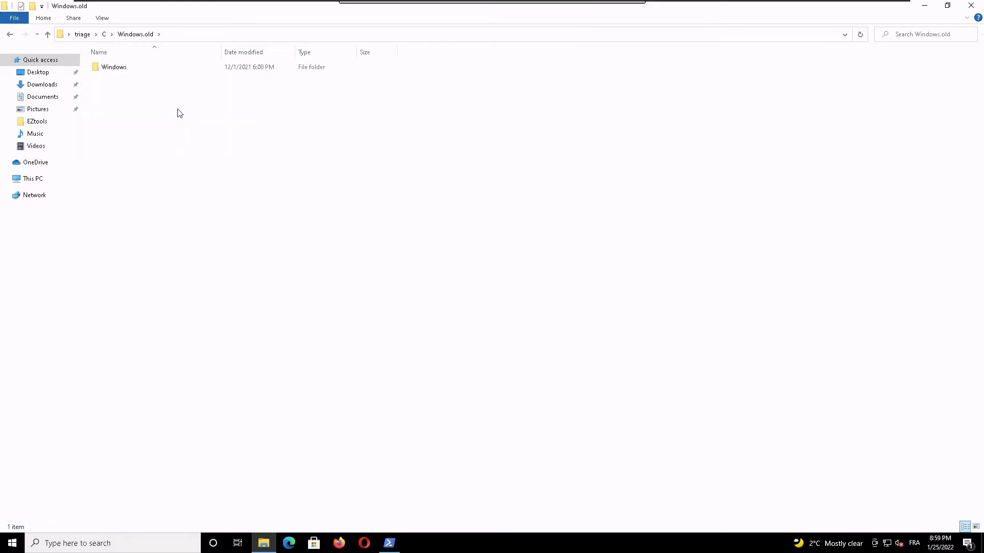
{"action": "left_click", "coordinate": [140, 71]}
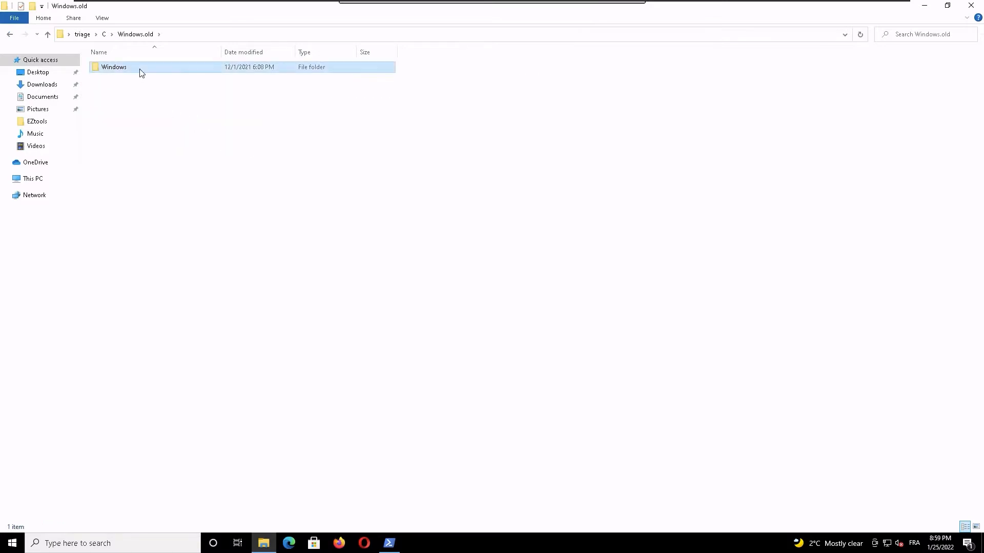
{"action": "double_click", "coordinate": [140, 72]}
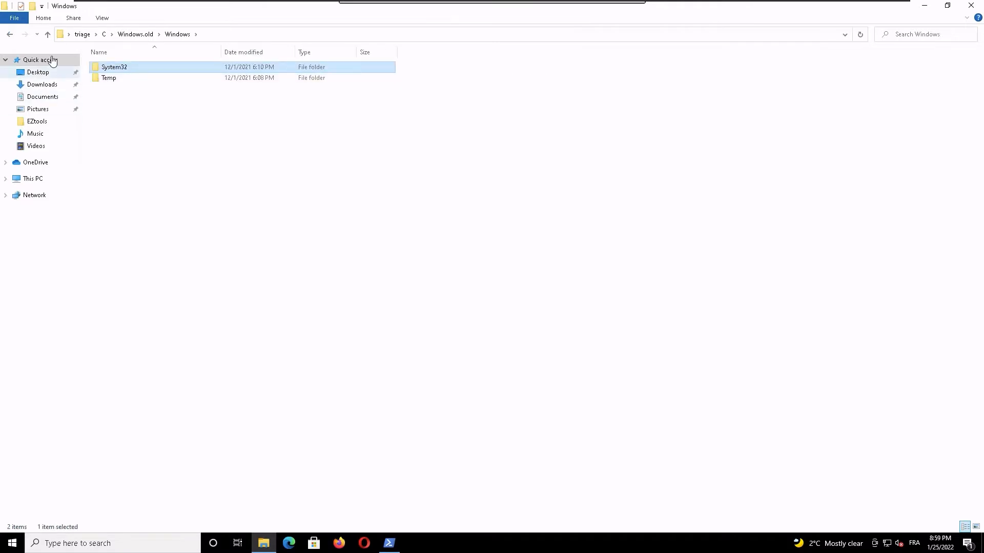
{"action": "left_click", "coordinate": [10, 35]}
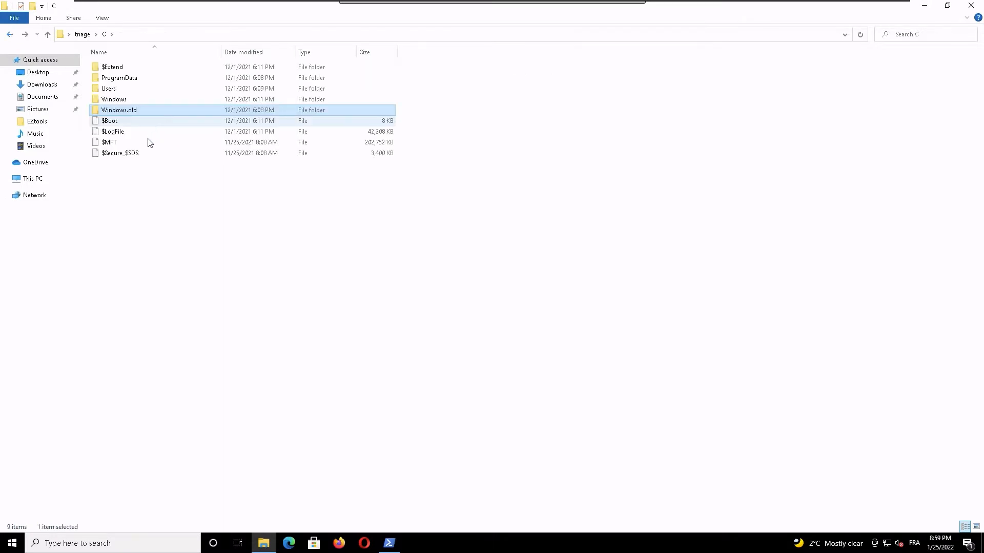
{"action": "double_click", "coordinate": [160, 89]}
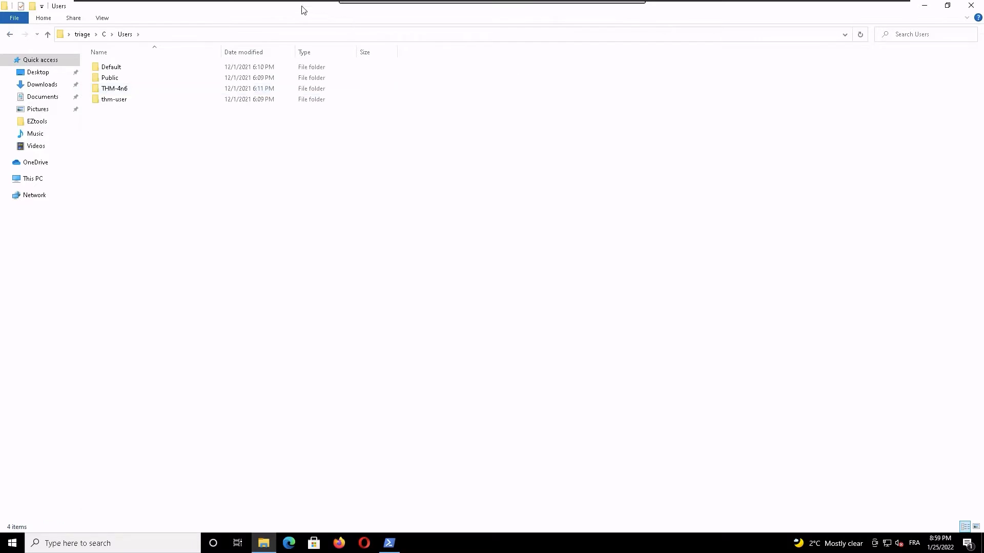
{"action": "double_click", "coordinate": [251, 9]}
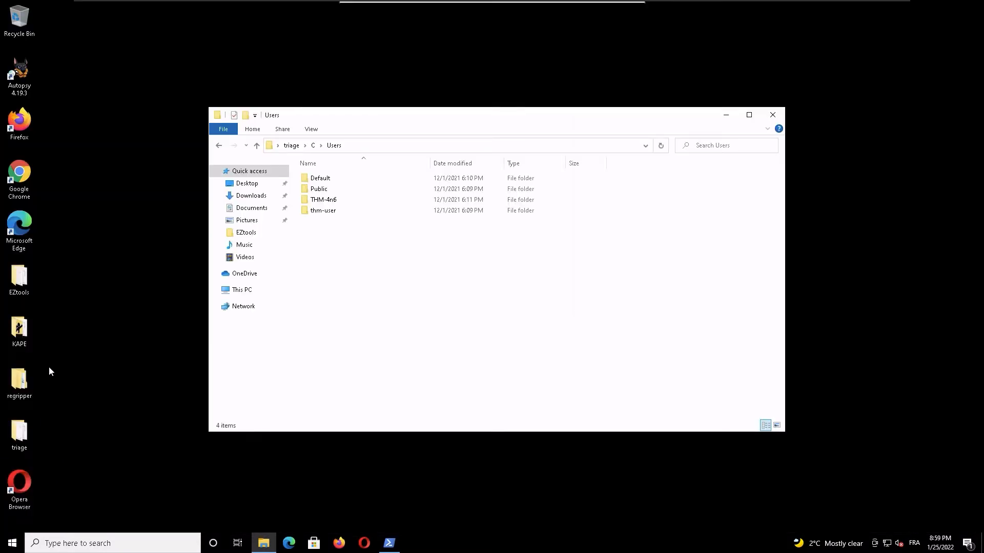
Step: Switch to KAPE's graphical interface, gkape, and view its available skins without changing the current one
{"action": "double_click", "coordinate": [28, 349]}
{"action": "left_click", "coordinate": [200, 58]}
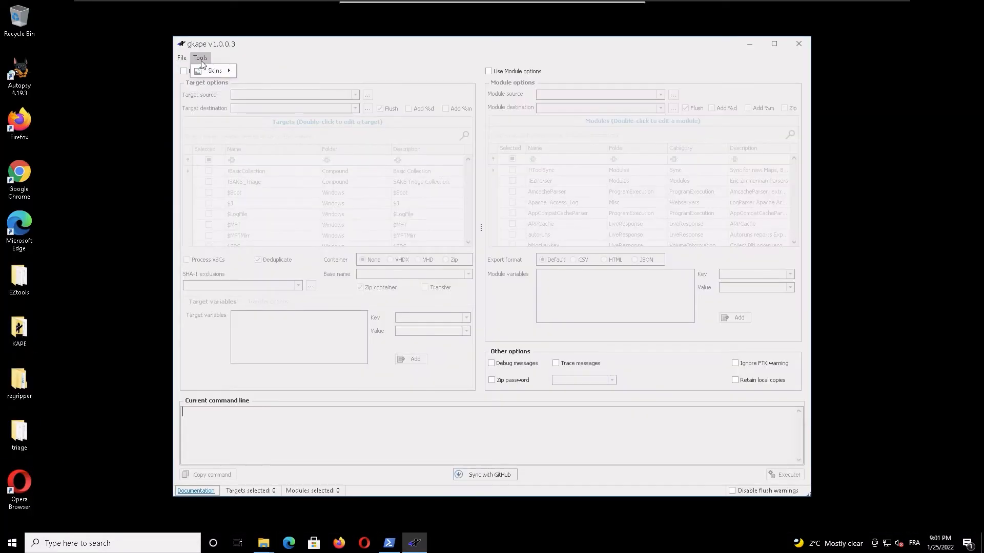
{"action": "left_click", "coordinate": [208, 72]}
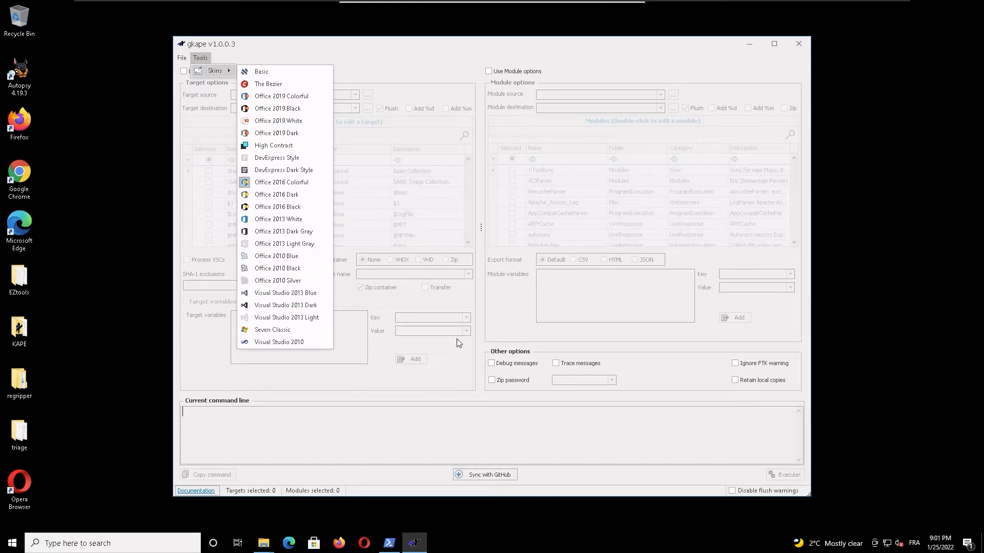
{"action": "left_click", "coordinate": [425, 347]}
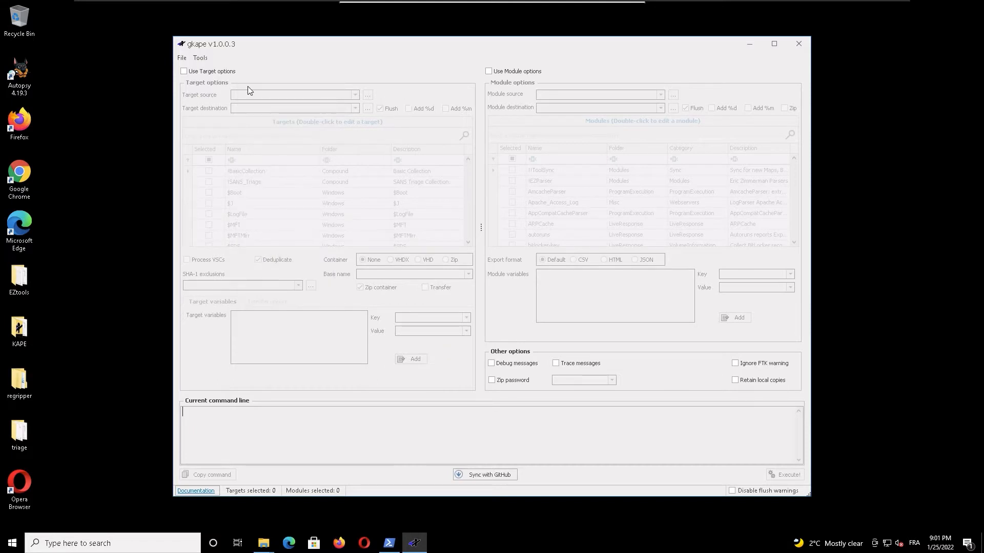
Step: Enable the target options in gkape and set the target source to the C:\ drive
{"action": "left_click", "coordinate": [208, 74]}
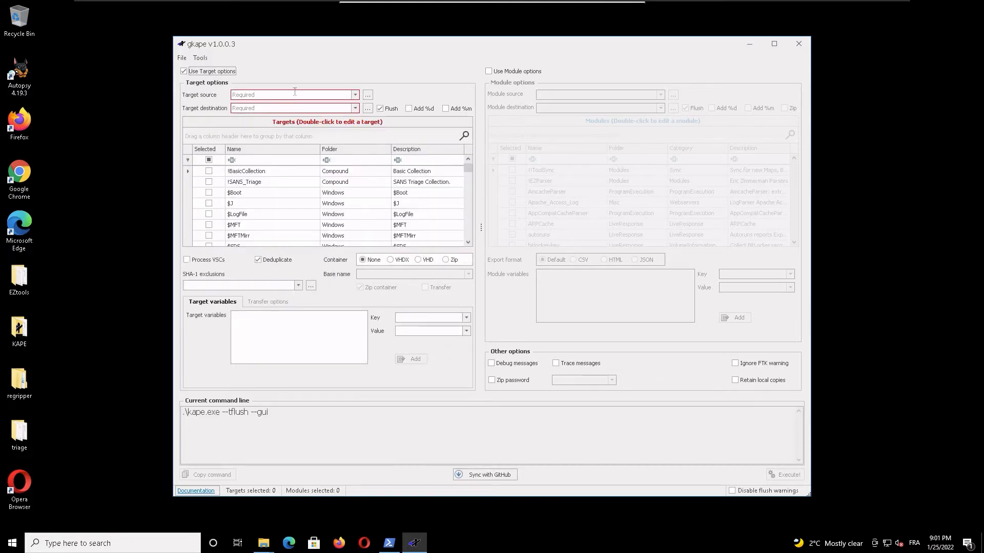
{"action": "left_click", "coordinate": [320, 97]}
{"action": "left_click", "coordinate": [367, 95]}
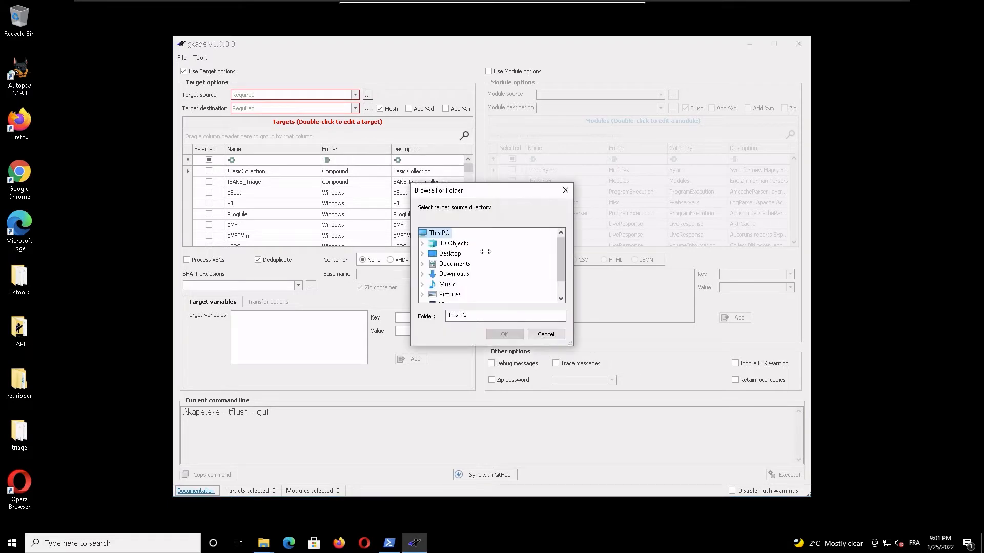
{"action": "scroll", "coordinate": [457, 269], "scroll_direction": "down", "scroll_amount": 1}
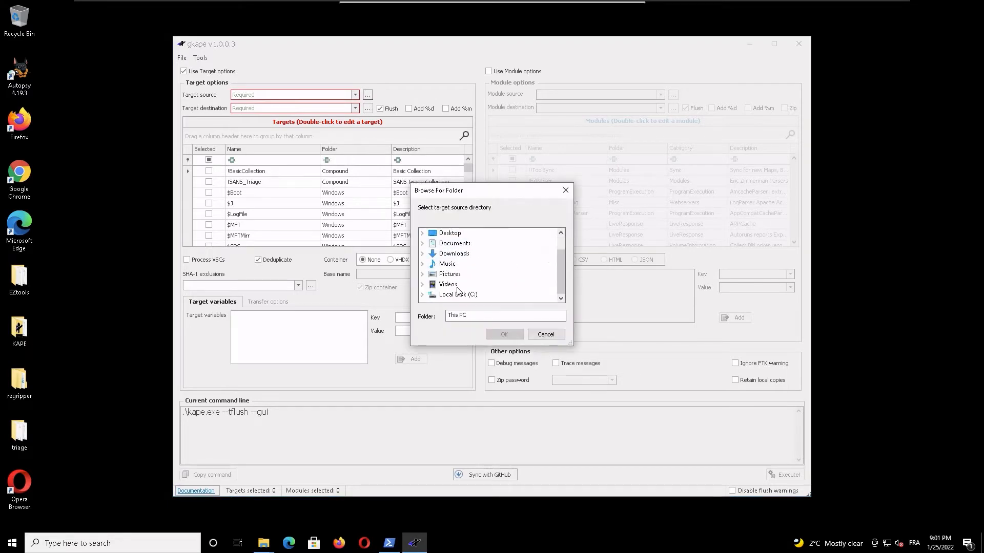
{"action": "double_click", "coordinate": [455, 301]}
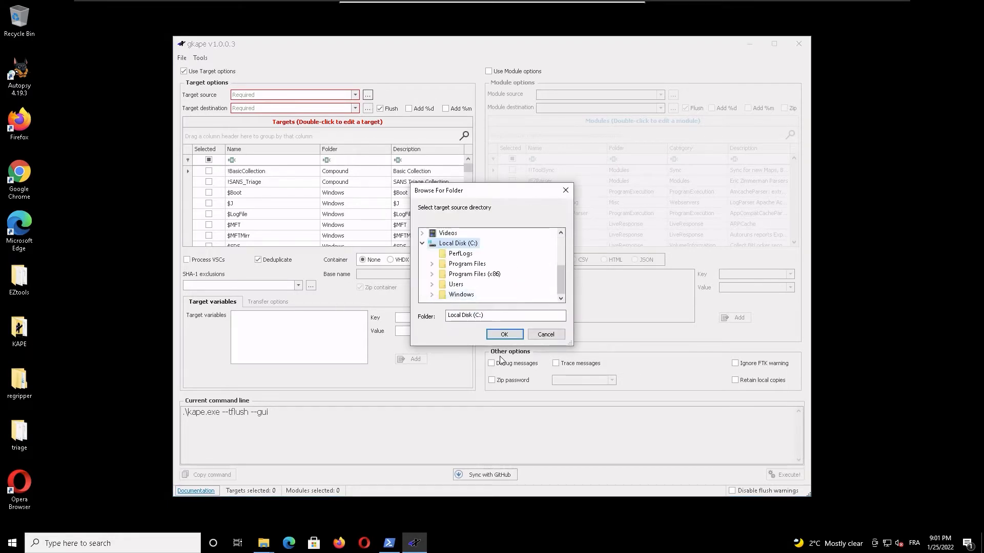
{"action": "left_click", "coordinate": [504, 335]}
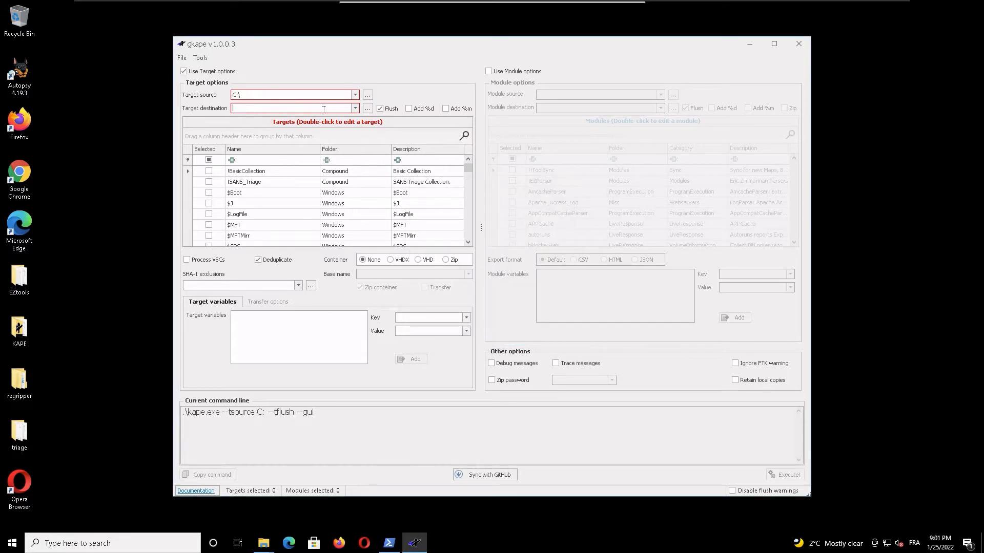
{"action": "left_click", "coordinate": [368, 108]}
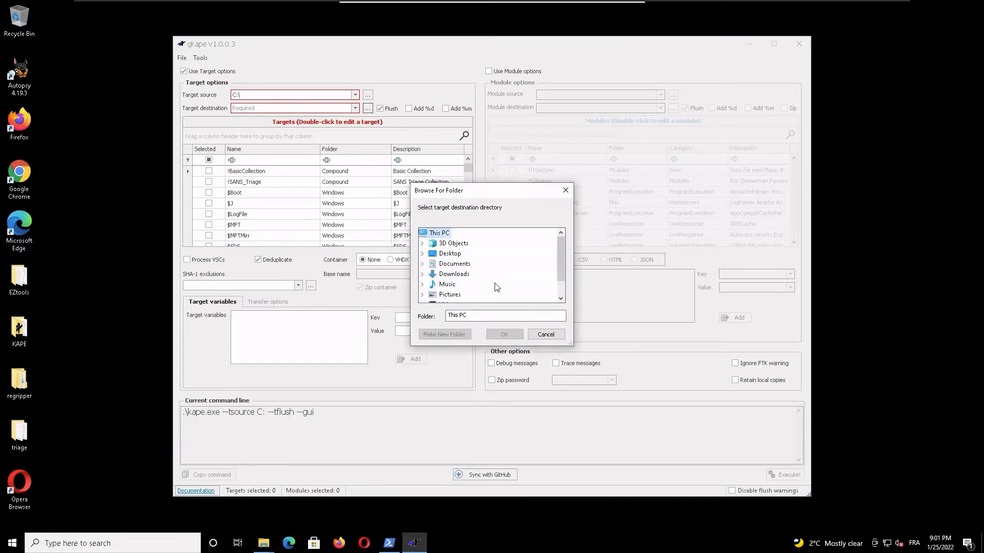
{"action": "left_click_drag", "start_coordinate": [561, 262], "coordinate": [565, 287]}
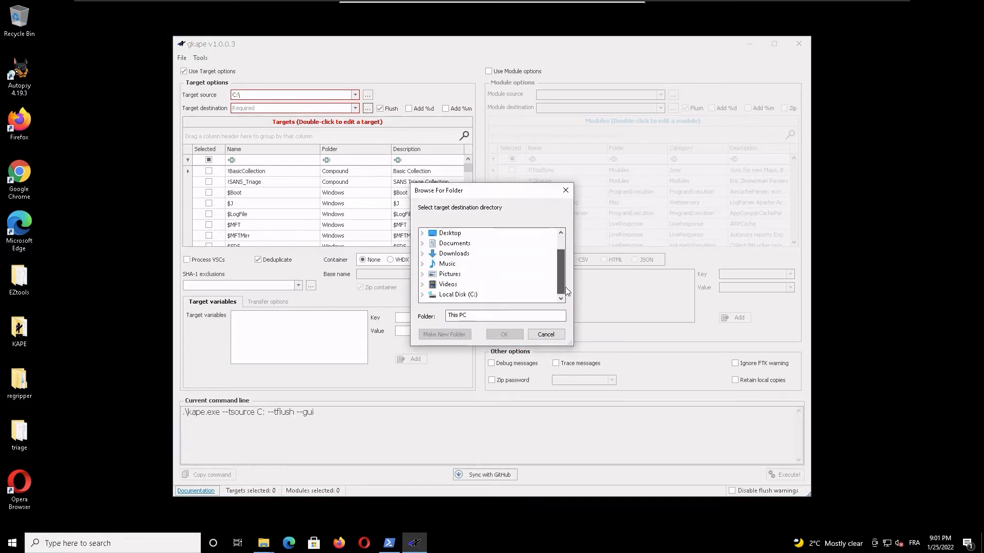
{"action": "left_click", "coordinate": [422, 295]}
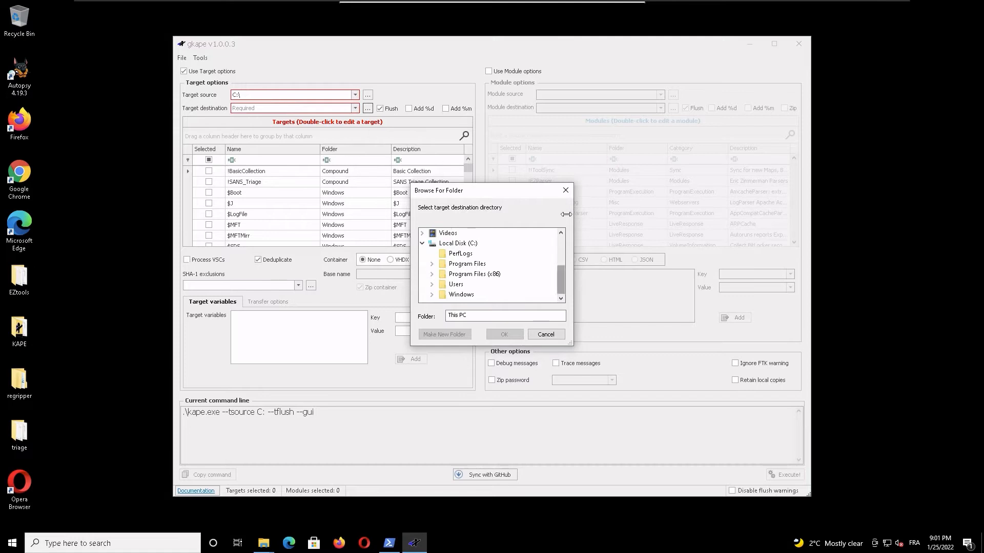
{"action": "left_click", "coordinate": [564, 191]}
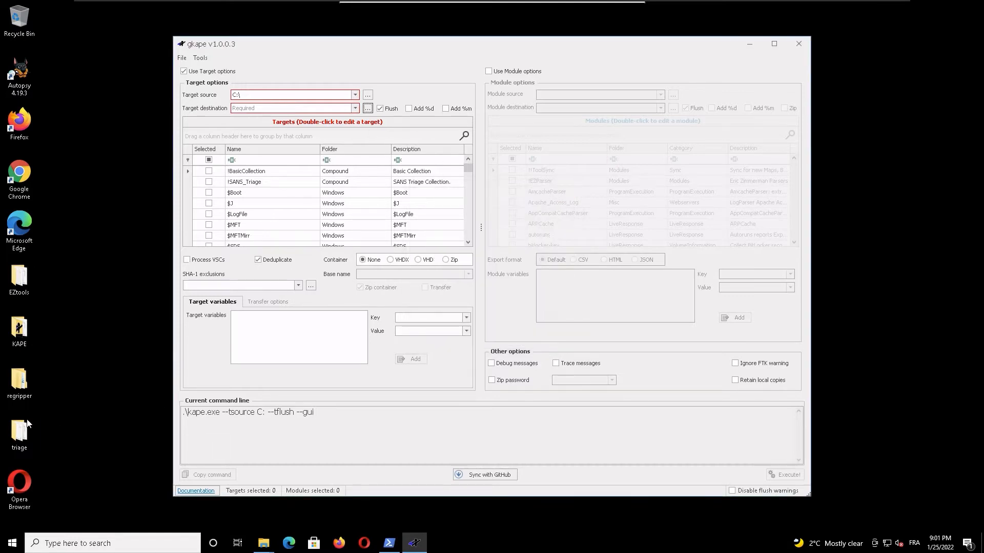
Step: Open the desktop's triage folder in File Explorer to examine the collected files, select all its items, and return to gkape
{"action": "double_click", "coordinate": [21, 444]}
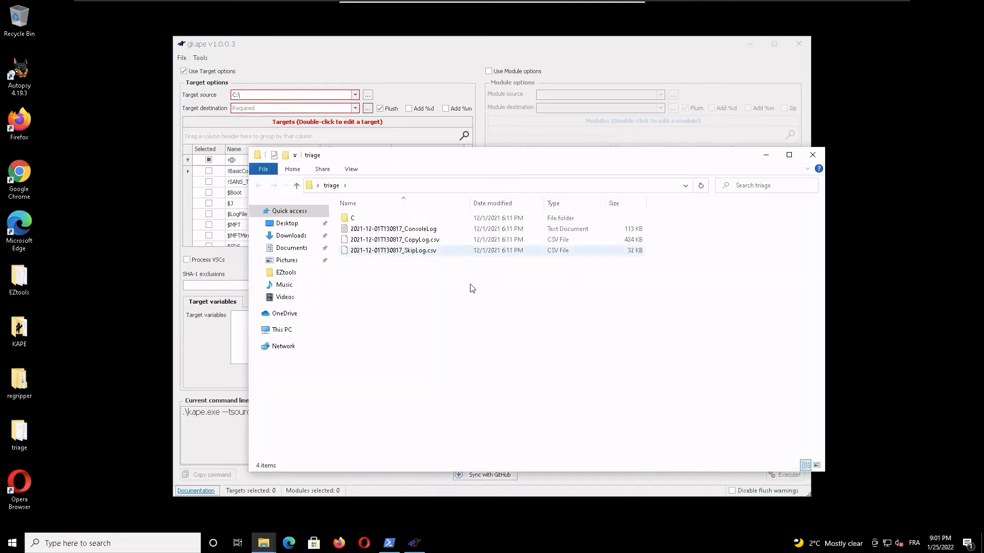
{"action": "left_click_drag", "start_coordinate": [466, 287], "coordinate": [346, 208]}
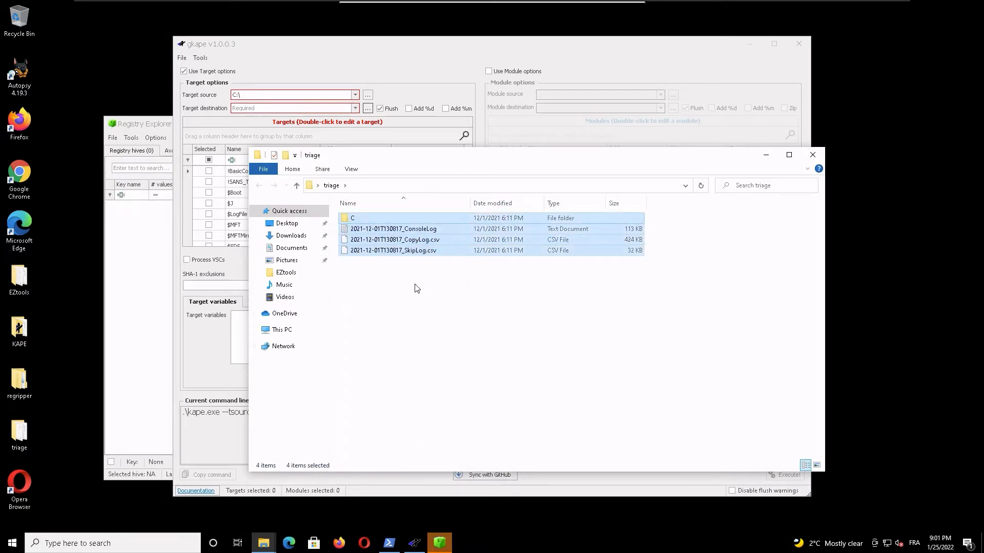
{"action": "left_click", "coordinate": [379, 74]}
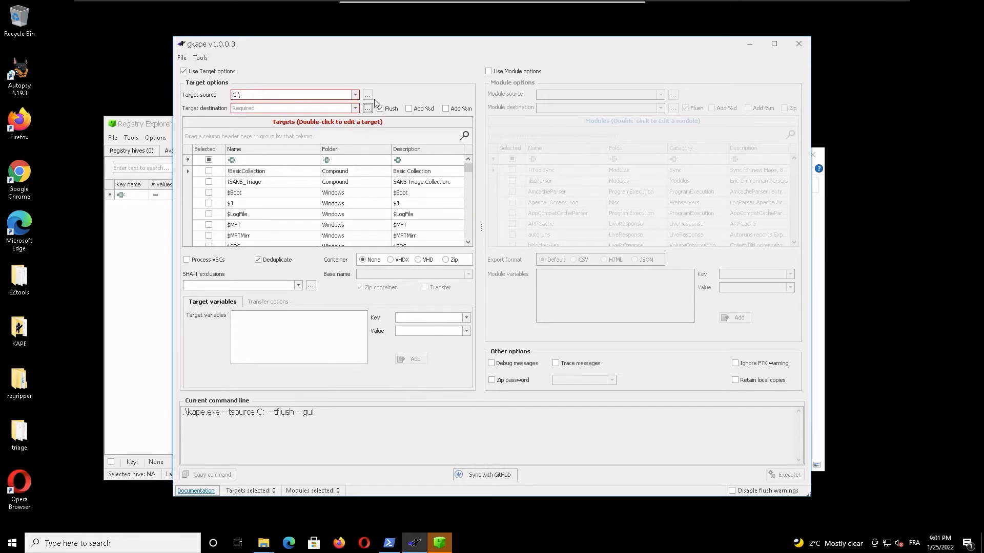
Step: Look through the list of collection targets in gkape and exit the program
{"action": "scroll", "coordinate": [335, 202], "scroll_direction": "down", "scroll_amount": 4}
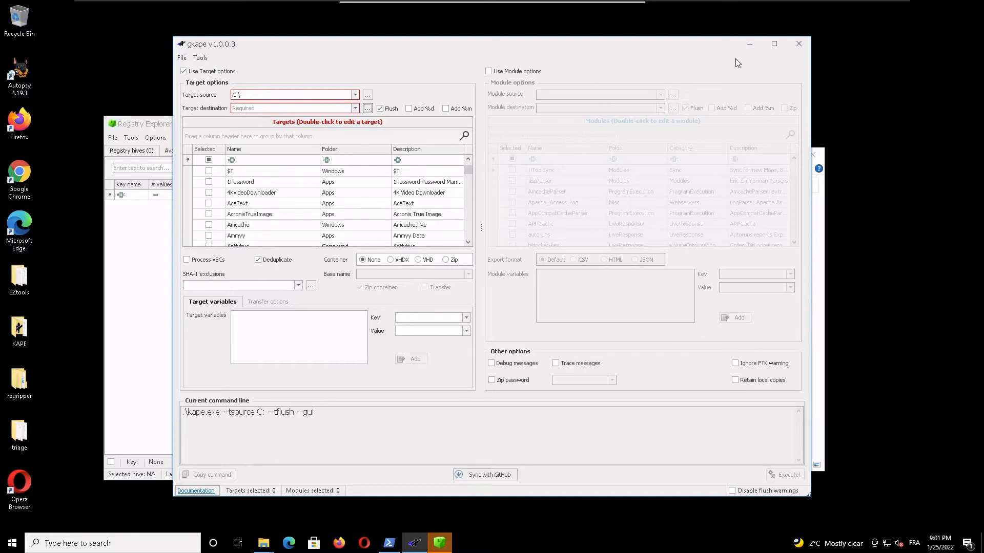
{"action": "left_click", "coordinate": [801, 43]}
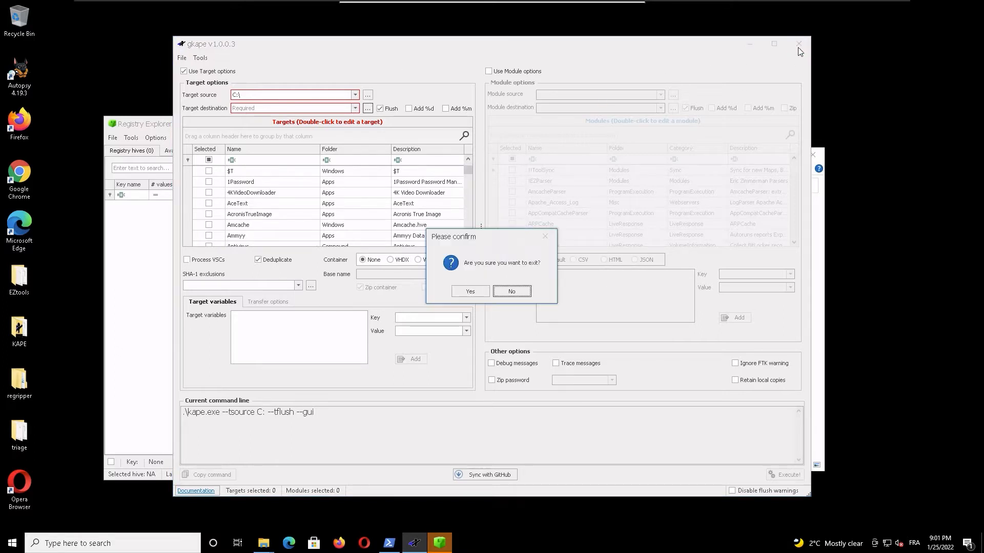
{"action": "left_click", "coordinate": [465, 293]}
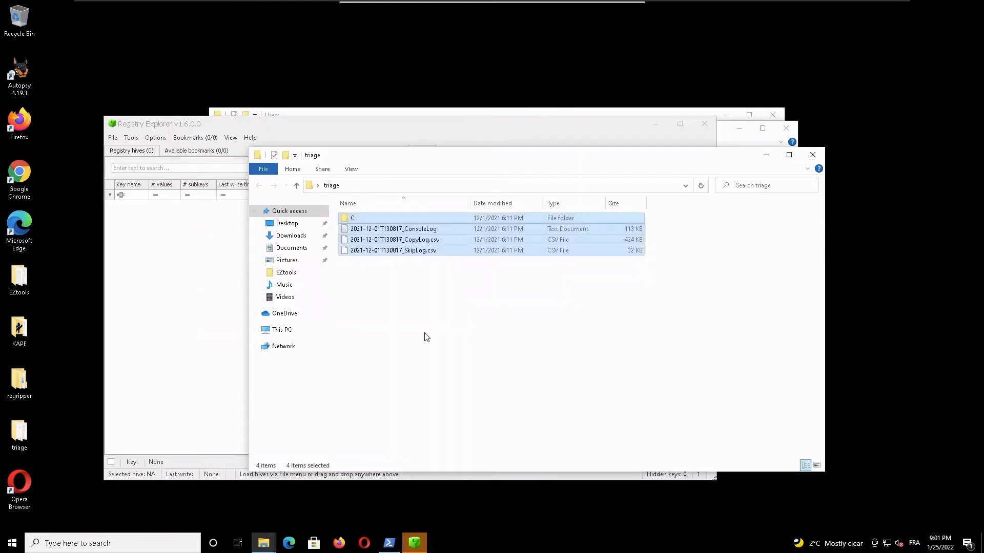
Step: Switch to Registry Explorer and load the SYSTEM hive from triage\C\Windows\System32\config
{"action": "left_click", "coordinate": [225, 303]}
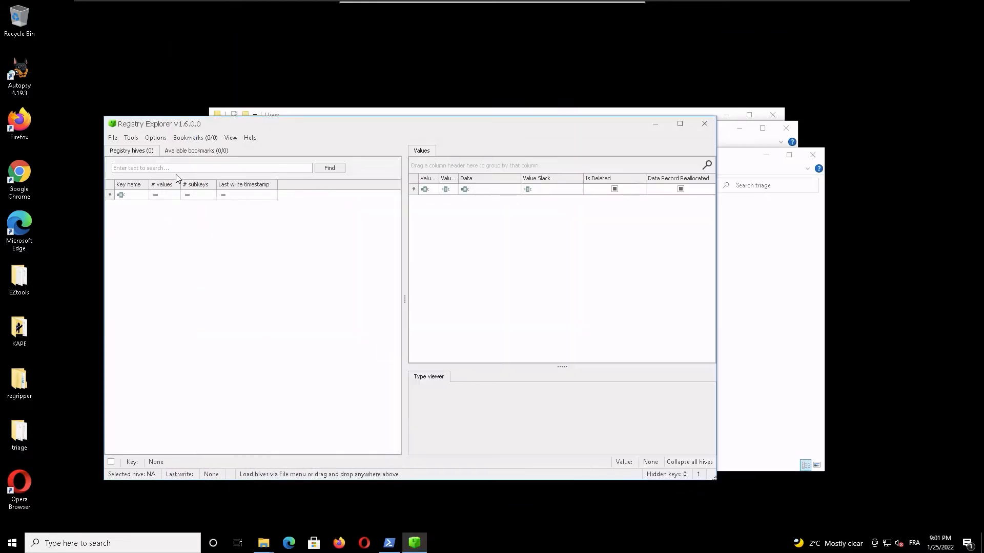
{"action": "left_click", "coordinate": [108, 138]}
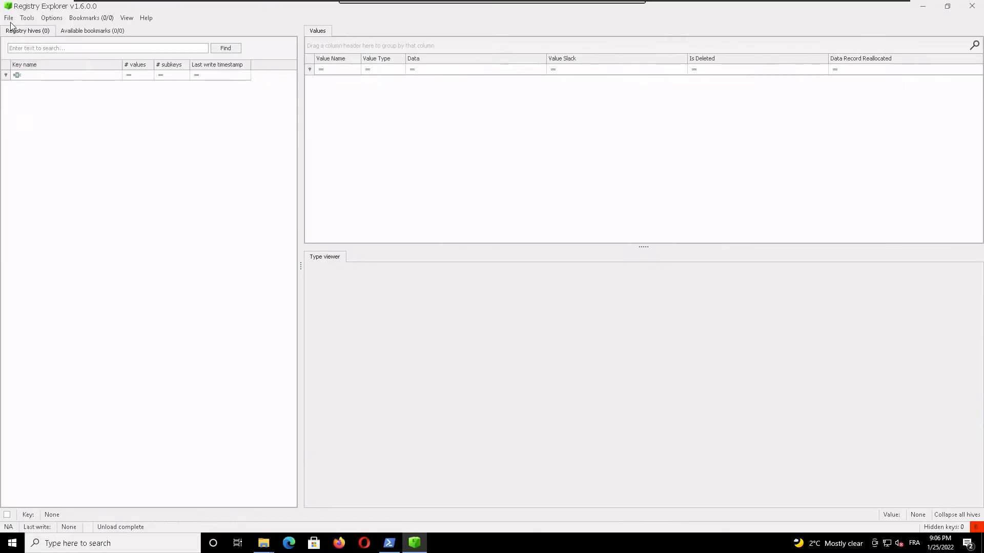
{"action": "left_click", "coordinate": [8, 18]}
{"action": "left_click", "coordinate": [21, 31]}
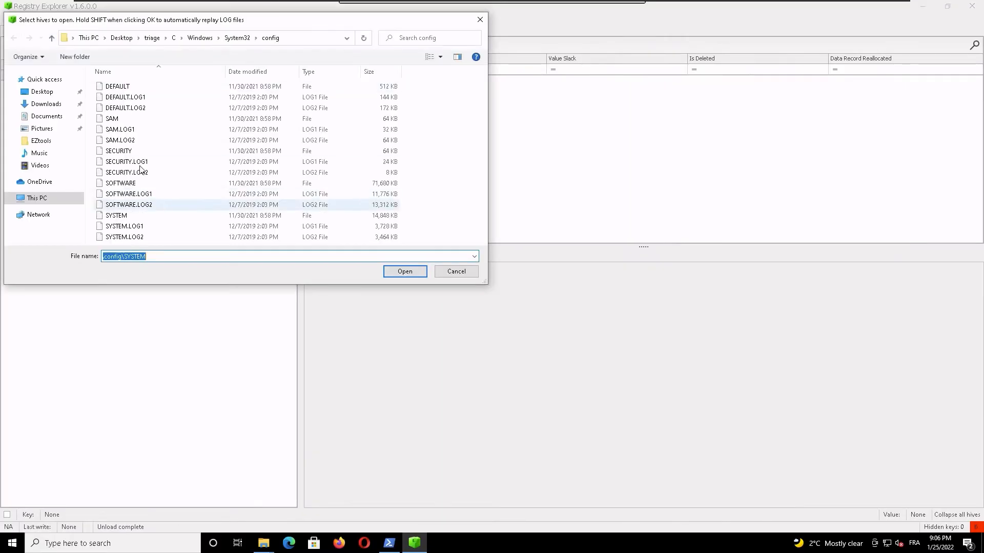
{"action": "left_click", "coordinate": [128, 216]}
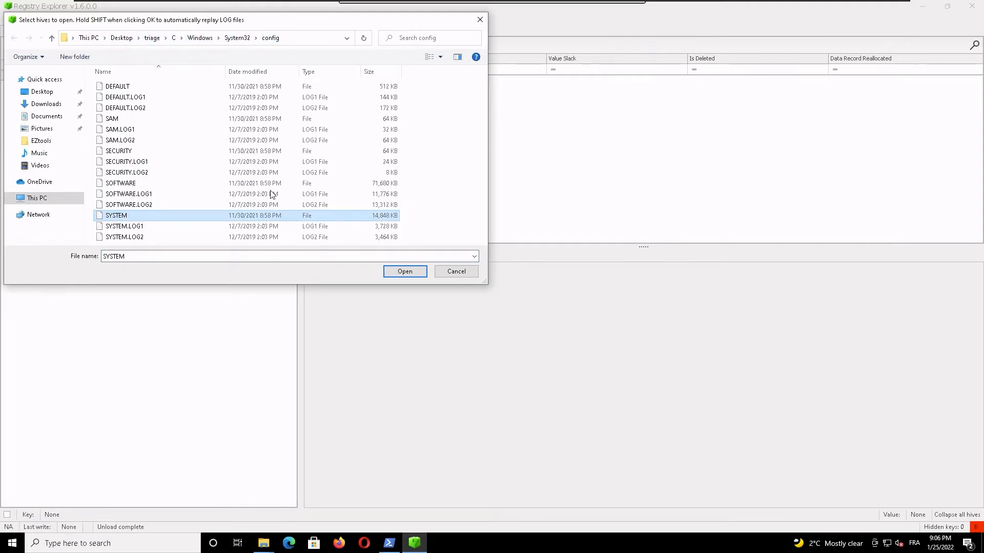
{"action": "double_click", "coordinate": [132, 219]}
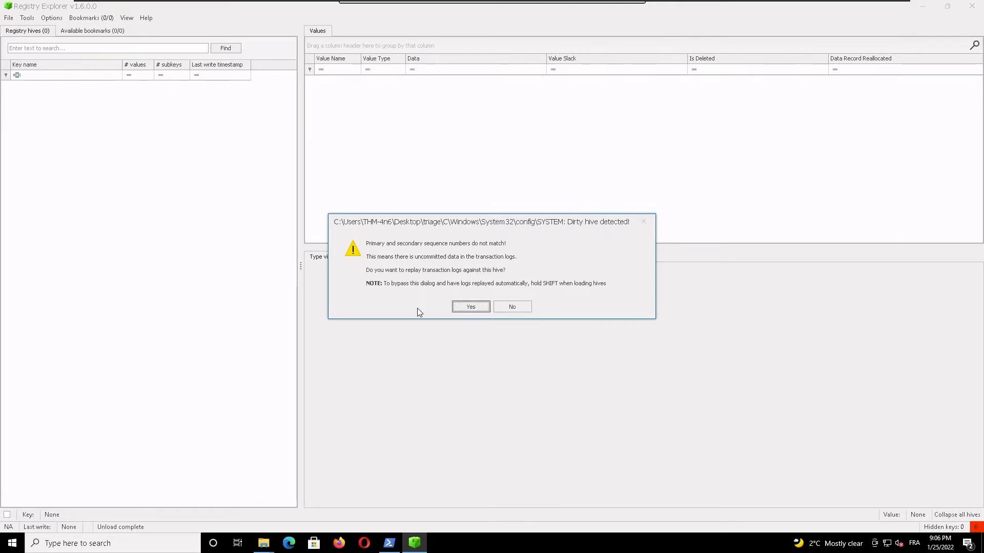
Step: Replay the SYSTEM.LOG1 and SYSTEM.LOG2 transaction logs against the dirty SYSTEM hive
{"action": "left_click", "coordinate": [463, 306]}
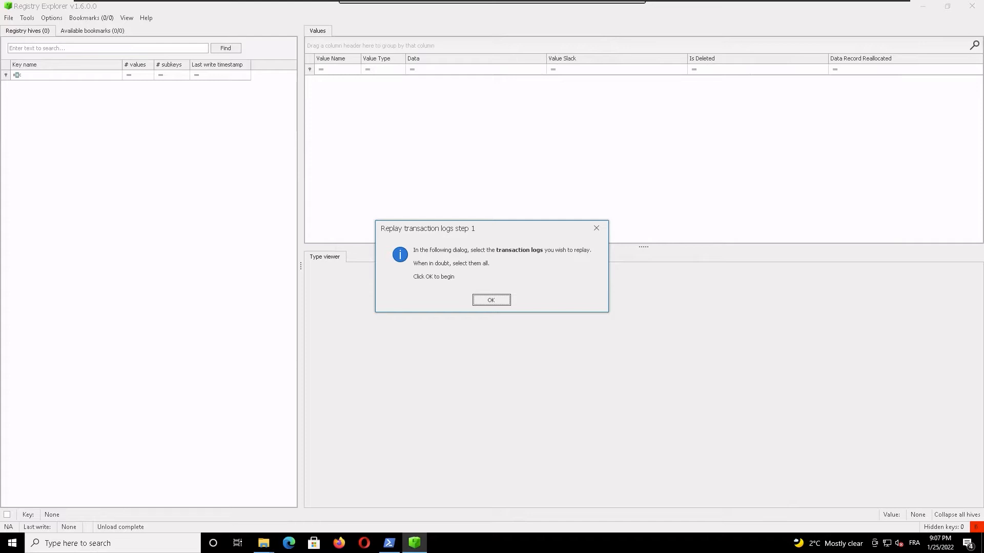
{"action": "left_click", "coordinate": [503, 303]}
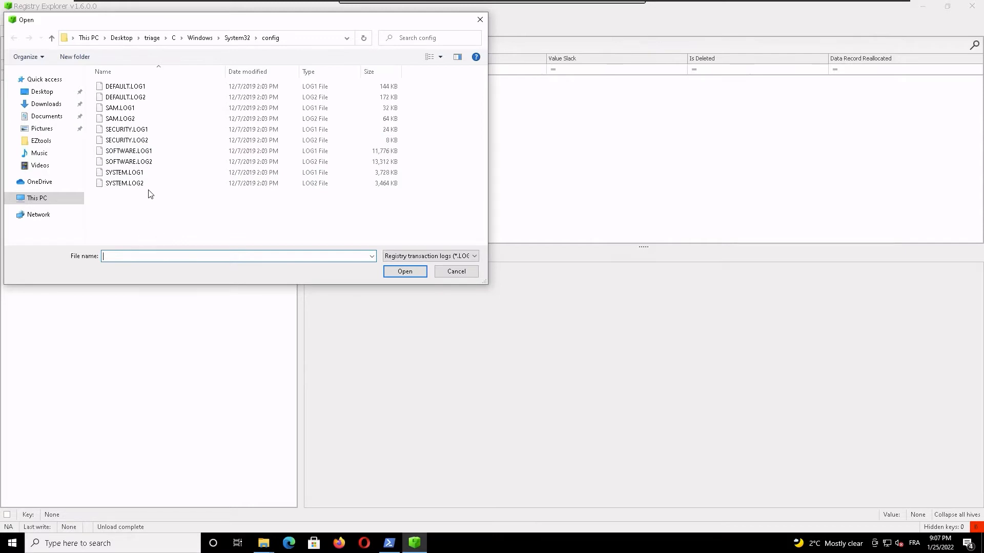
{"action": "left_click", "coordinate": [137, 176]}
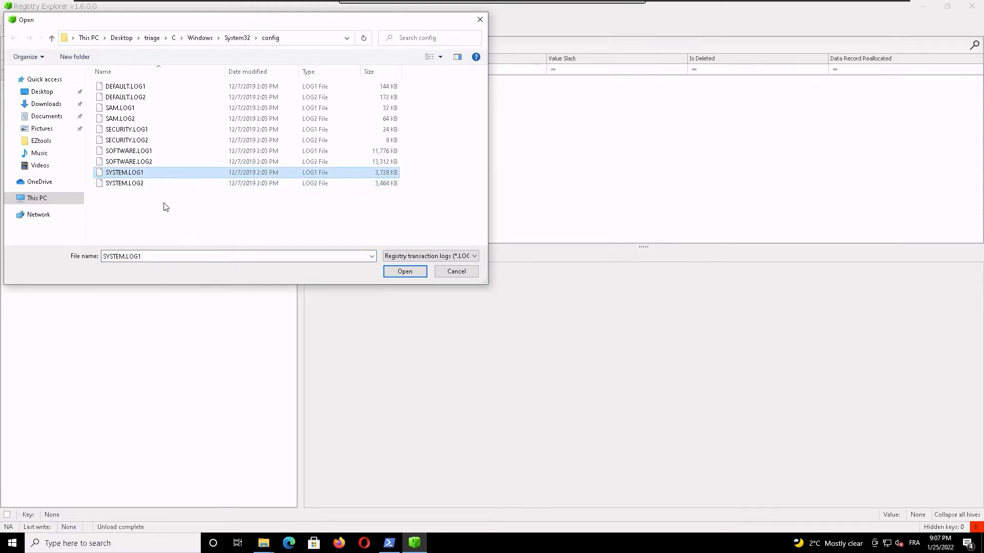
{"action": "left_click", "coordinate": [154, 183], "text": "ctrl"}
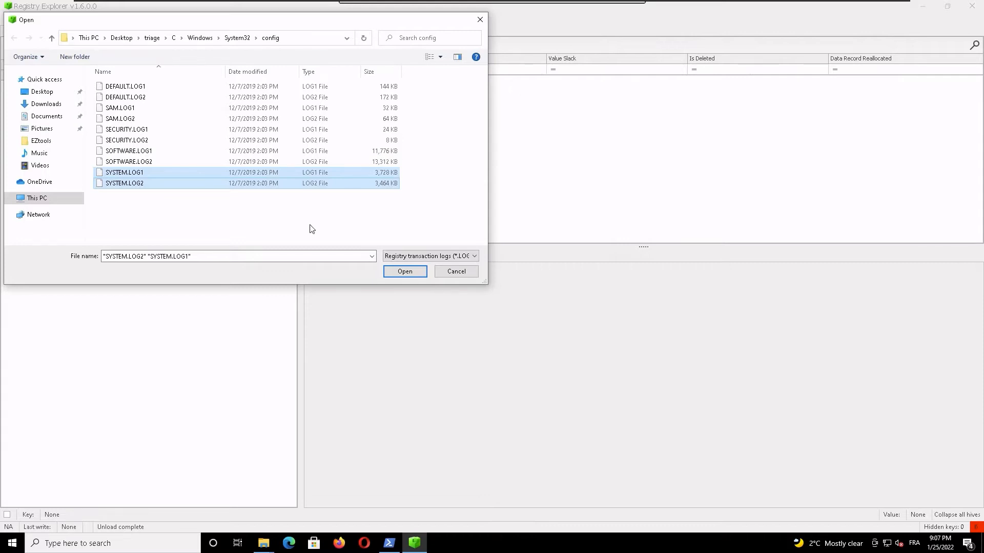
{"action": "left_click", "coordinate": [417, 271]}
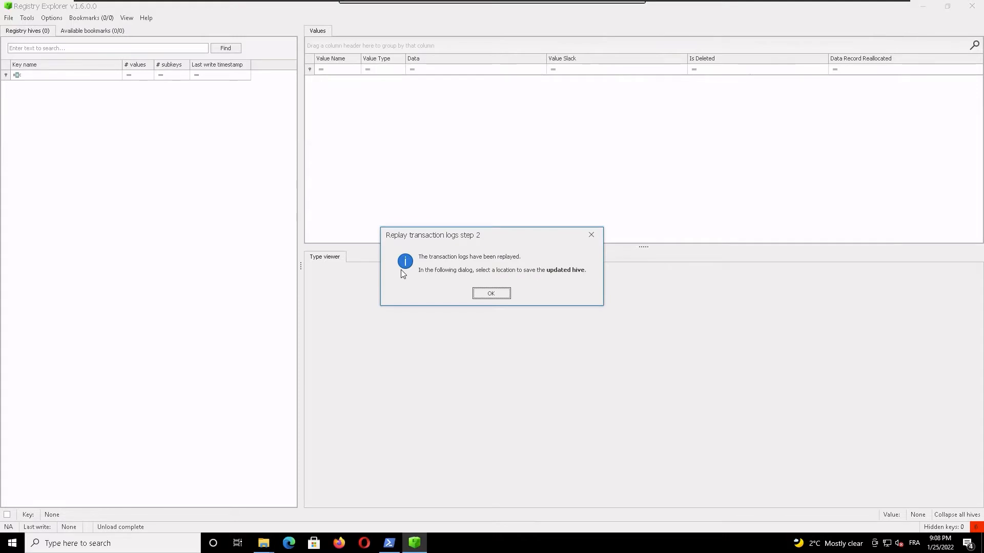
Step: Save the updated hive as SYSTEM_clean on the desktop and load both the updated and the dirty hive
{"action": "left_click", "coordinate": [479, 293]}
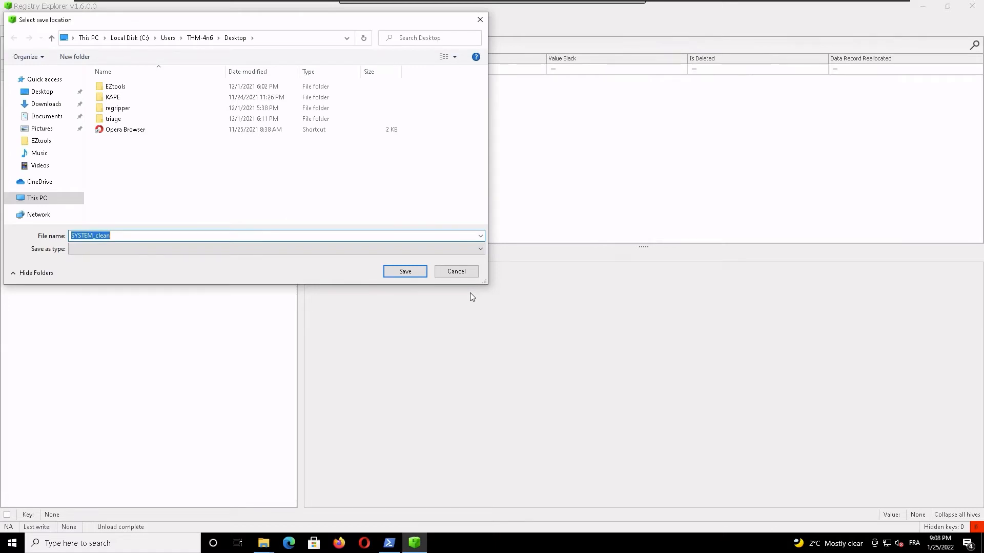
{"action": "left_click", "coordinate": [416, 272]}
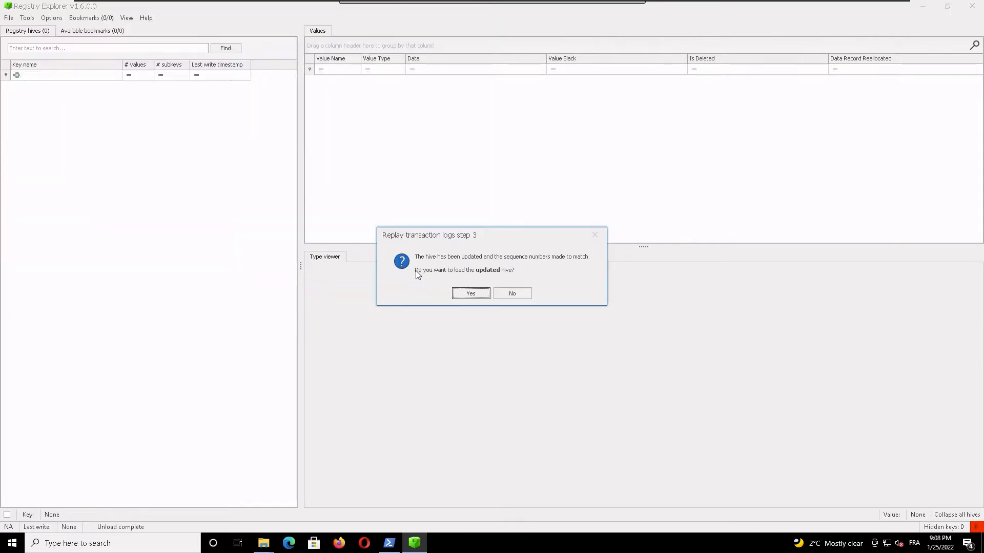
{"action": "left_click", "coordinate": [475, 296]}
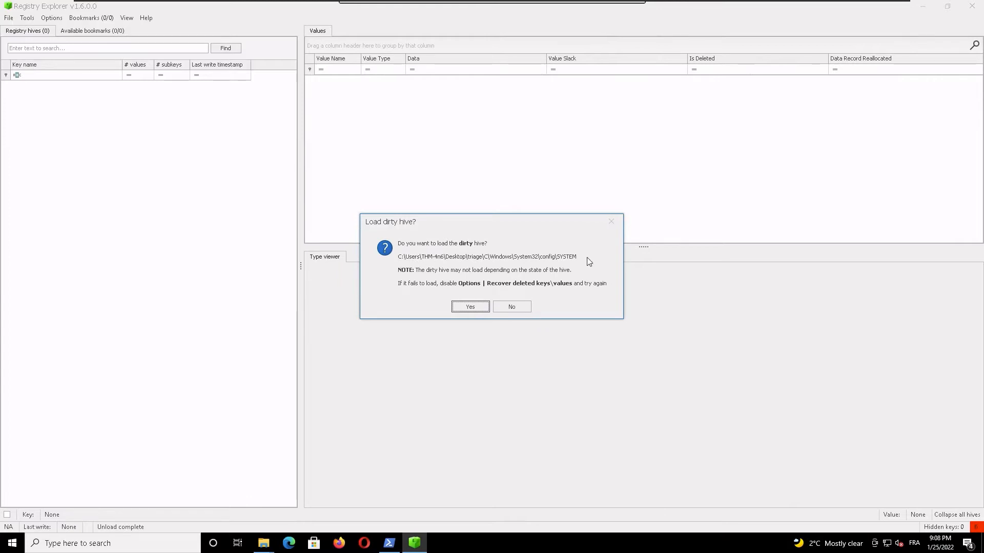
{"action": "left_click", "coordinate": [471, 308]}
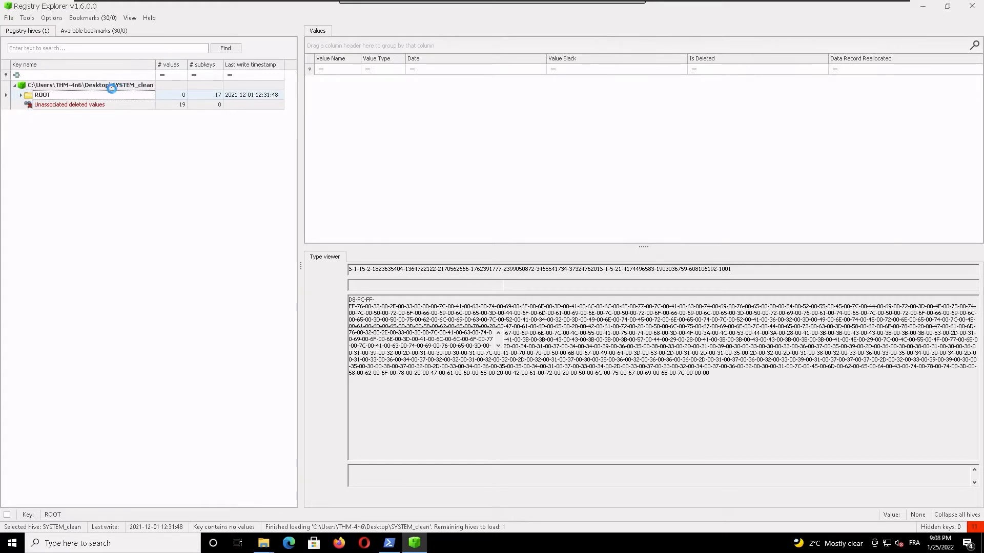
Step: Expand the SYSTEM_clean root, examine the Software\Microsoft key and its CTF subkey, and collapse Software again
{"action": "left_click", "coordinate": [21, 95]}
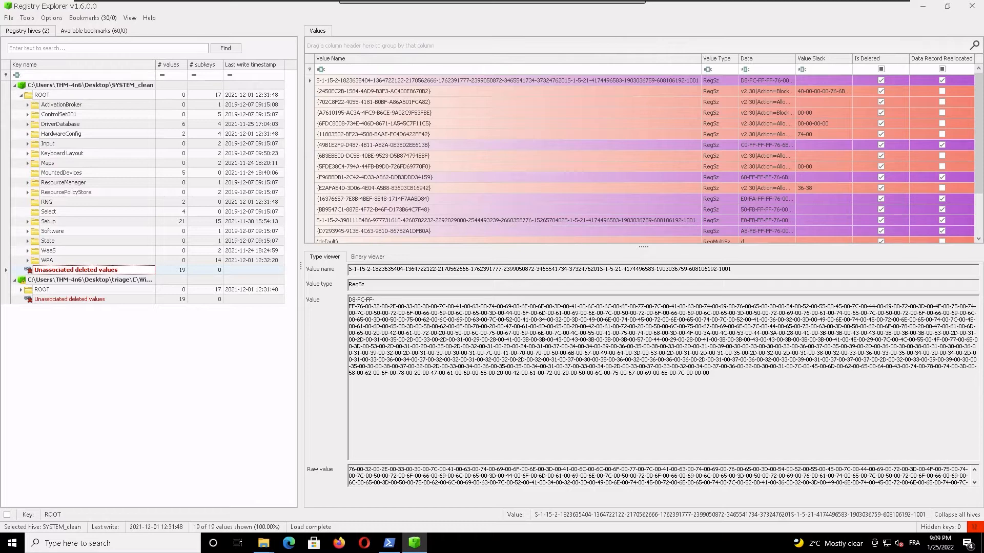
{"action": "left_click", "coordinate": [27, 231]}
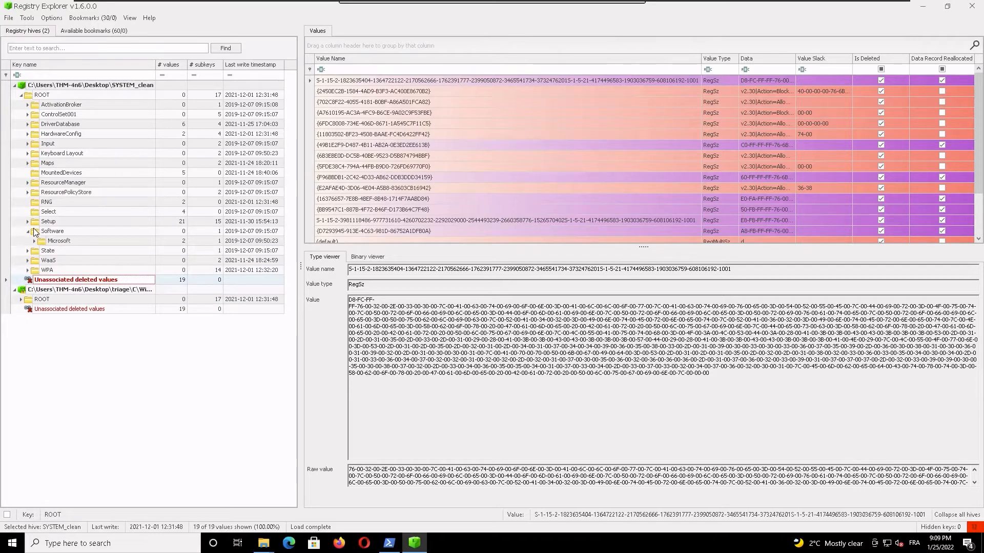
{"action": "double_click", "coordinate": [58, 242]}
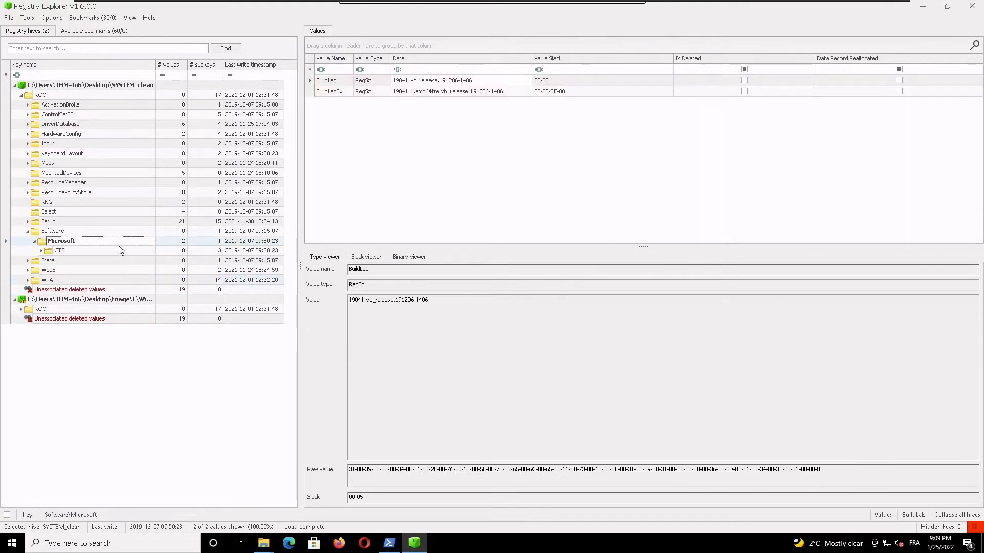
{"action": "double_click", "coordinate": [60, 251]}
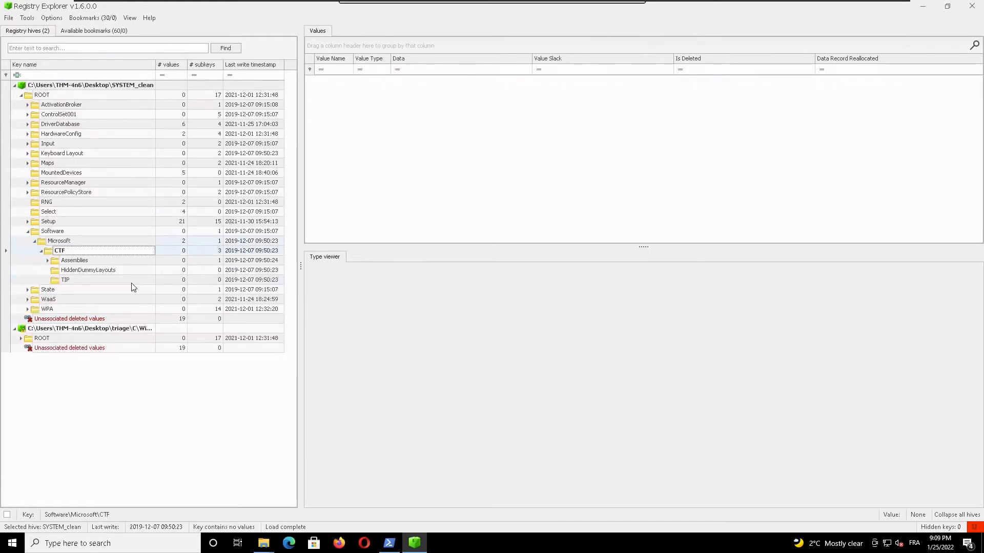
{"action": "left_click", "coordinate": [81, 245]}
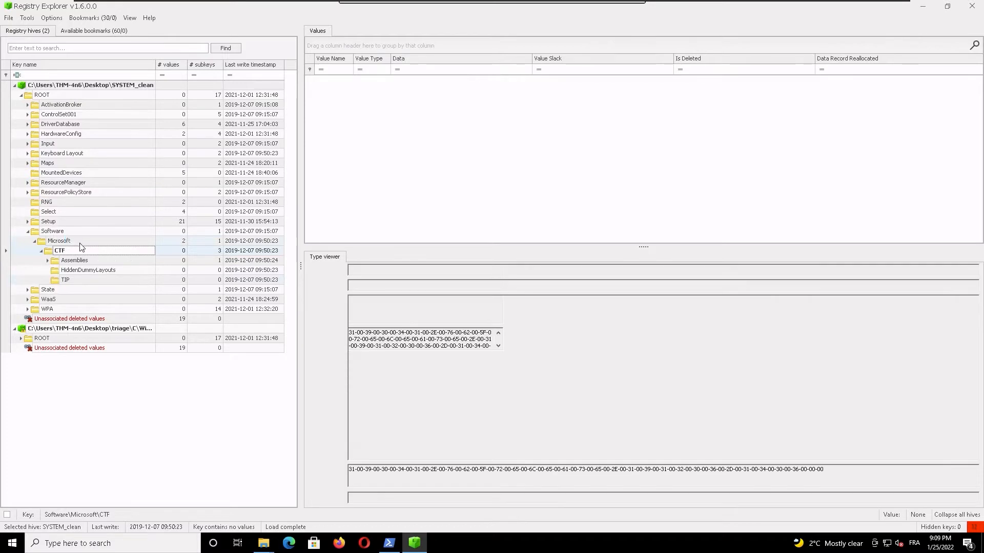
{"action": "left_click", "coordinate": [34, 242]}
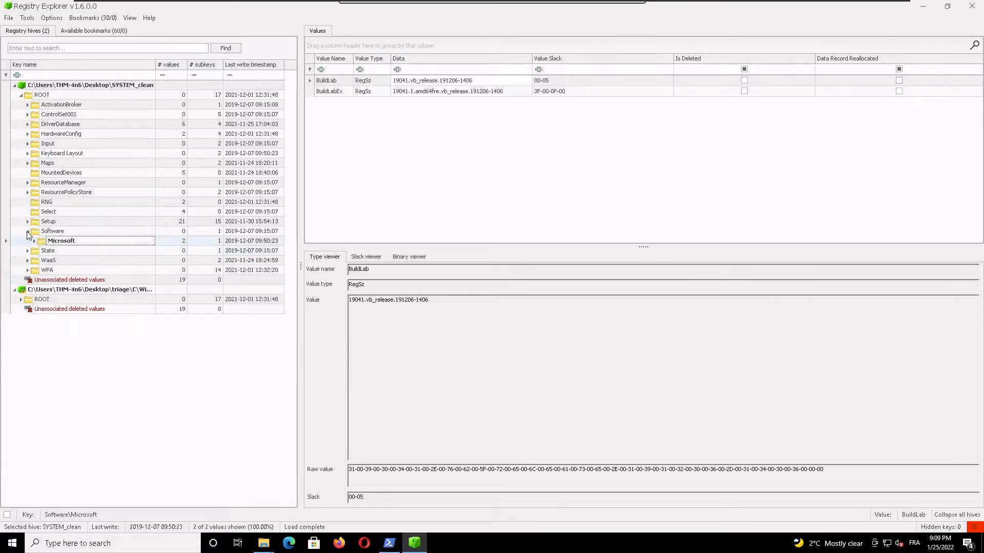
{"action": "left_click", "coordinate": [28, 232]}
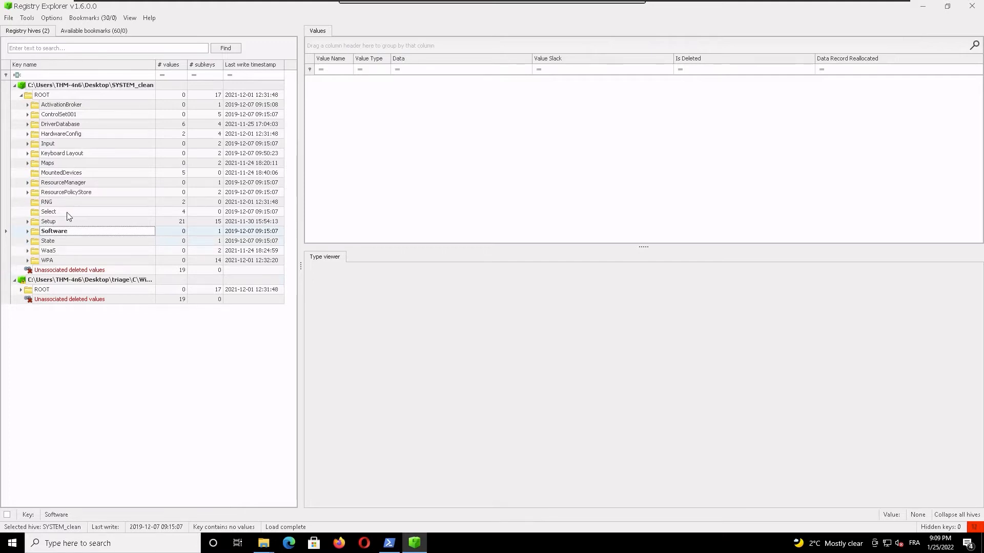
Step: Expand ControlSet001 in SYSTEM_clean, examine the Control key's values and subkeys, and collapse Control
{"action": "double_click", "coordinate": [60, 114]}
{"action": "left_click", "coordinate": [56, 133]}
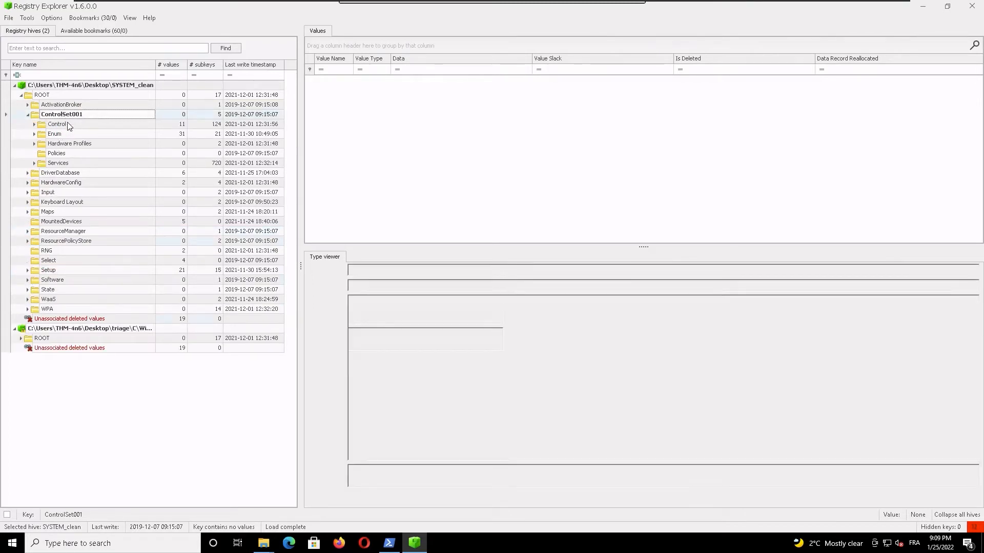
{"action": "double_click", "coordinate": [58, 125]}
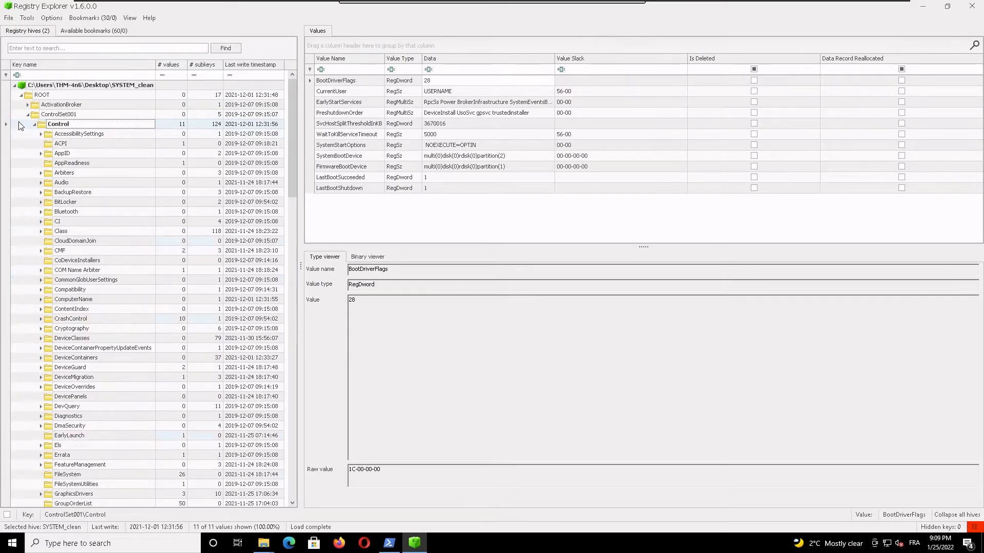
{"action": "left_click", "coordinate": [35, 125]}
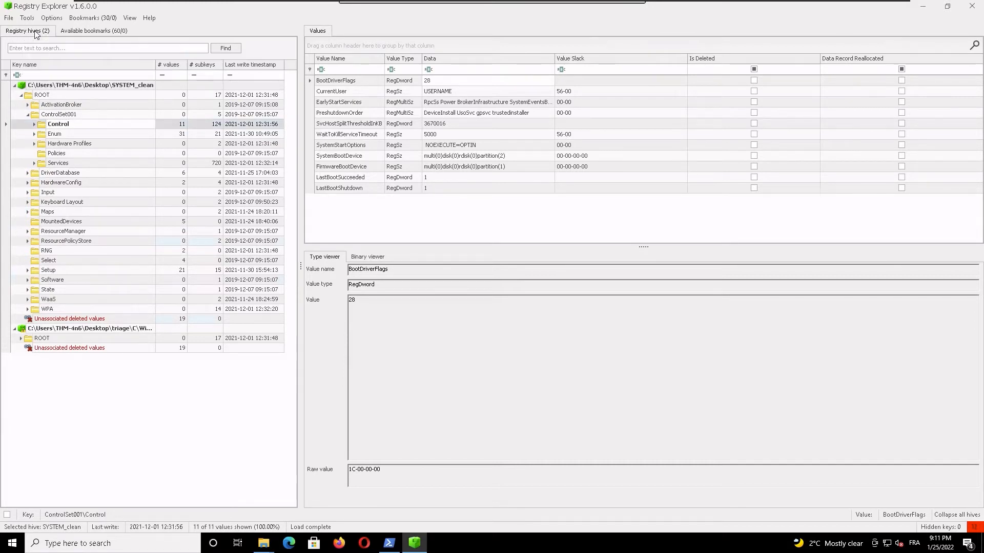
Step: Check the available bookmarks, return to the hive tree, and examine ControlSet001's Enum key and the subkeys of Hardware Profiles\0000
{"action": "left_click", "coordinate": [97, 32]}
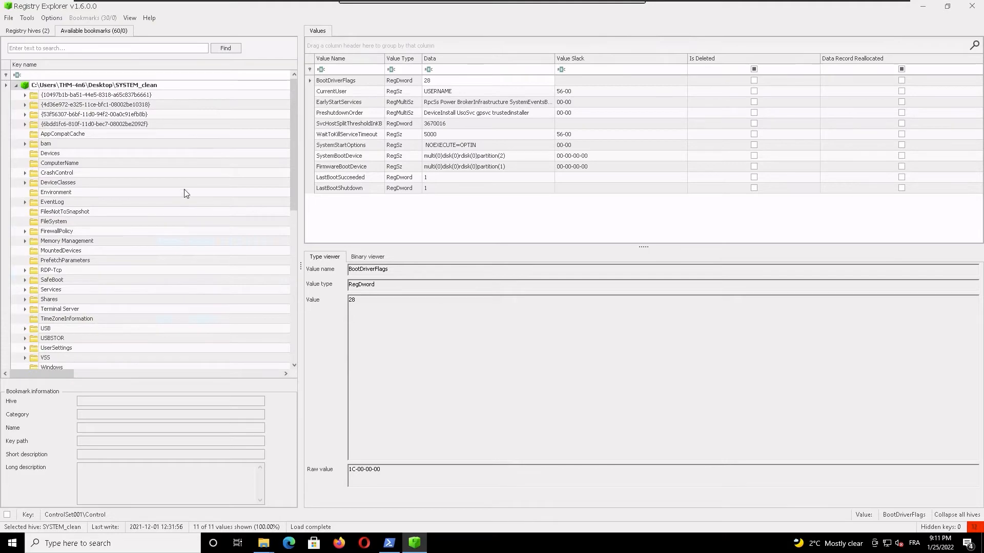
{"action": "left_click", "coordinate": [30, 31]}
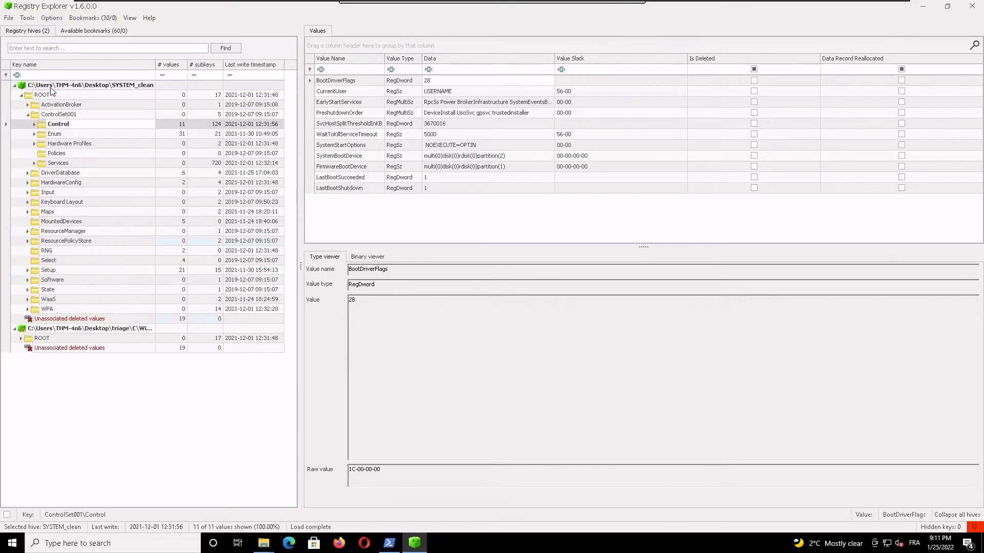
{"action": "left_click", "coordinate": [32, 134]}
{"action": "left_click", "coordinate": [33, 144]}
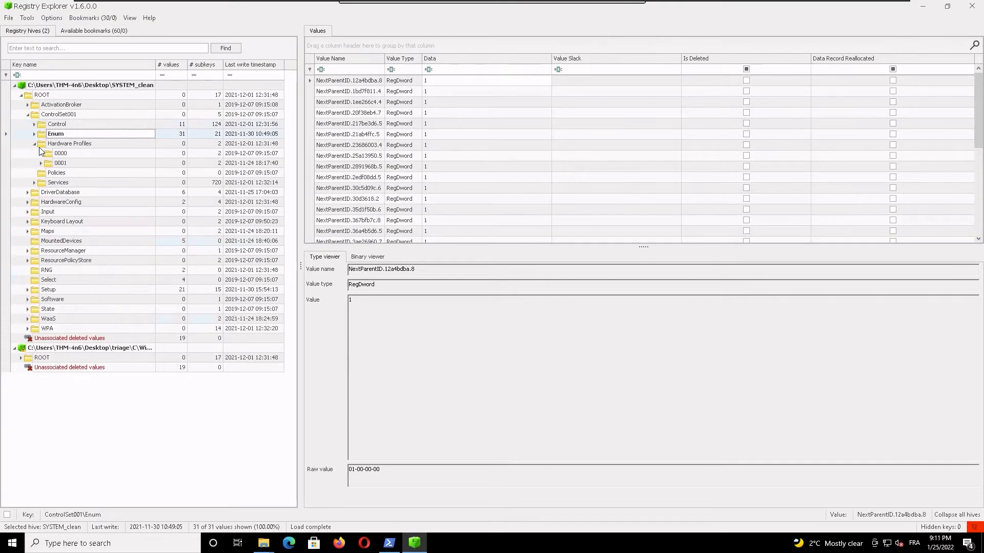
{"action": "left_click", "coordinate": [41, 154]}
{"action": "left_click", "coordinate": [54, 173]}
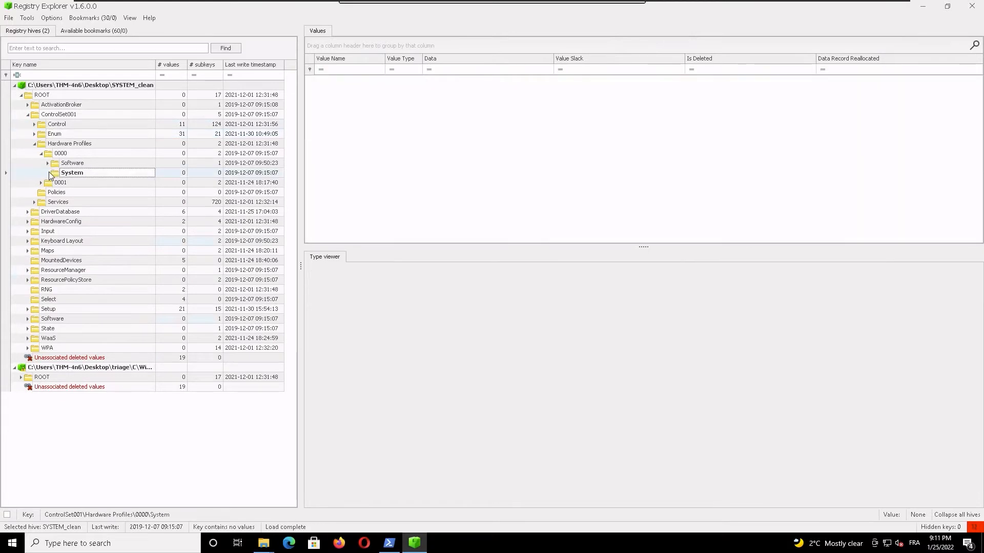
{"action": "left_click", "coordinate": [48, 164]}
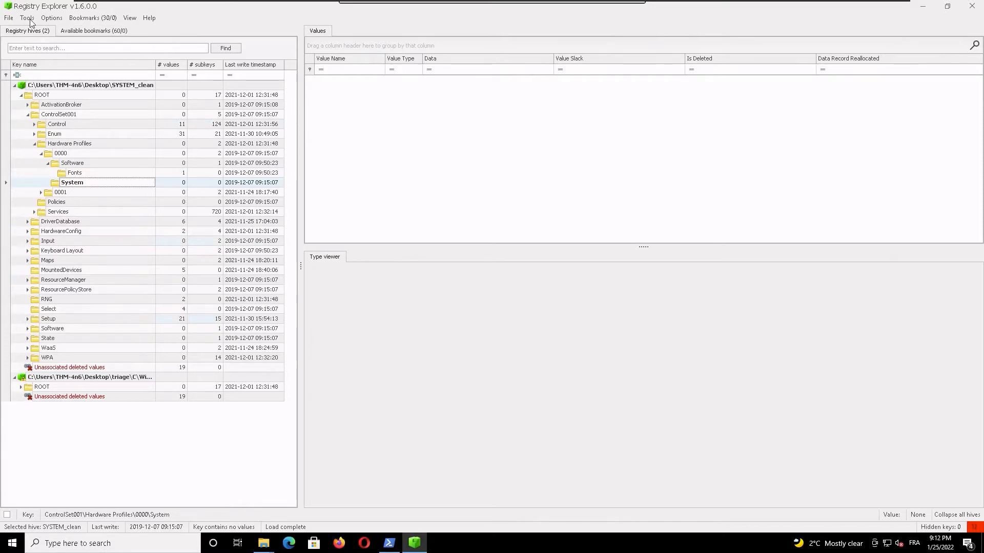
Step: Open the bam bookmark's UserSettings and examine the program execution entries of both S-1-5-21 user SIDs and S-1-5-90-0-1
{"action": "left_click", "coordinate": [93, 32]}
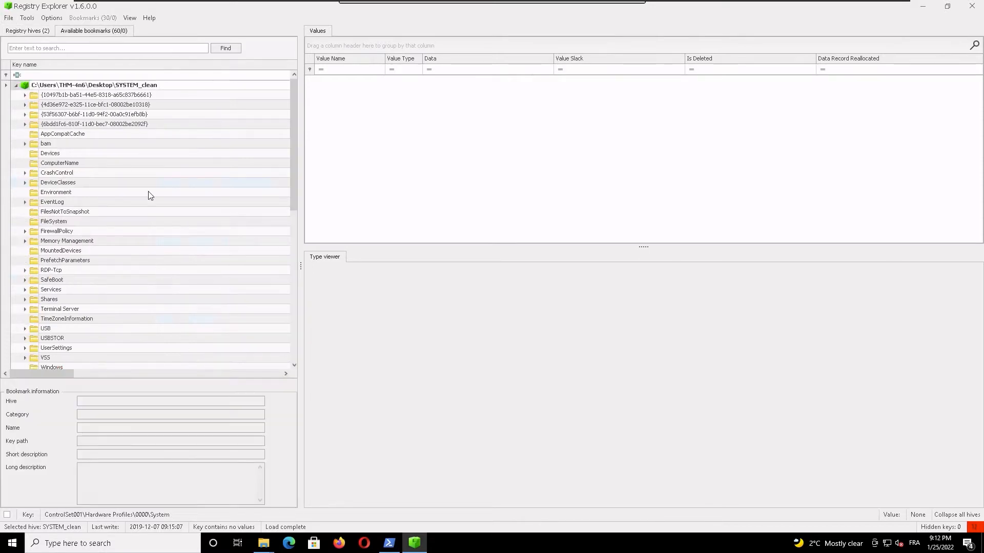
{"action": "left_click", "coordinate": [24, 145]}
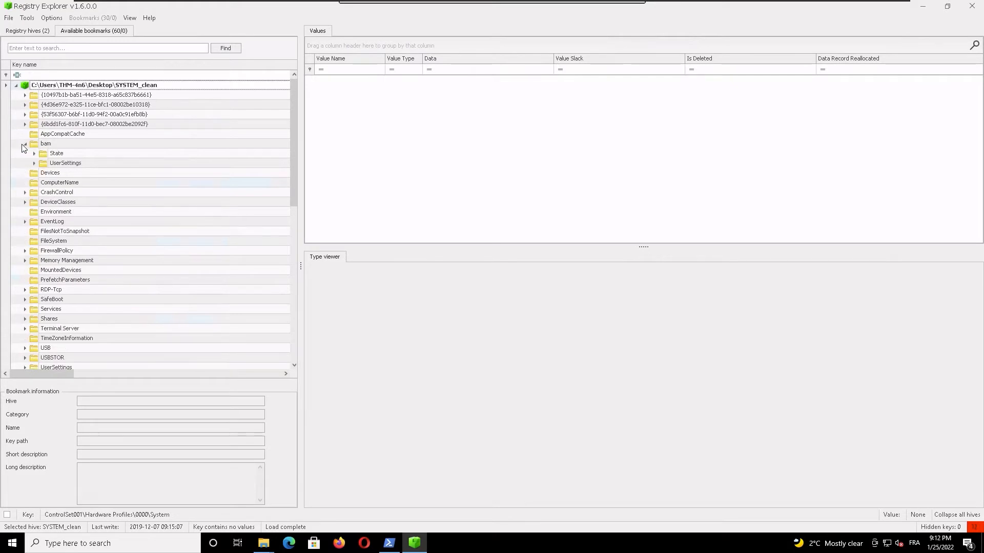
{"action": "left_click", "coordinate": [34, 163]}
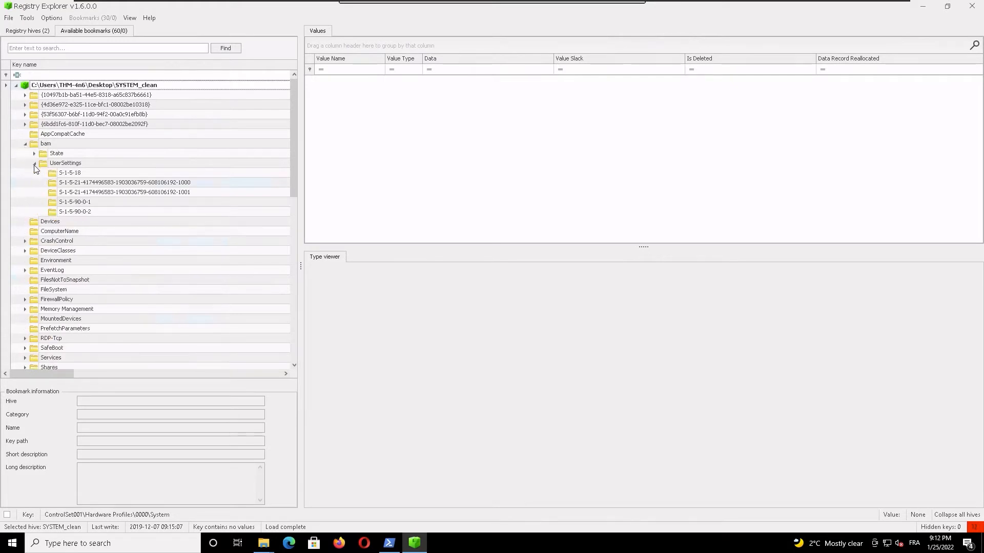
{"action": "left_click", "coordinate": [120, 183]}
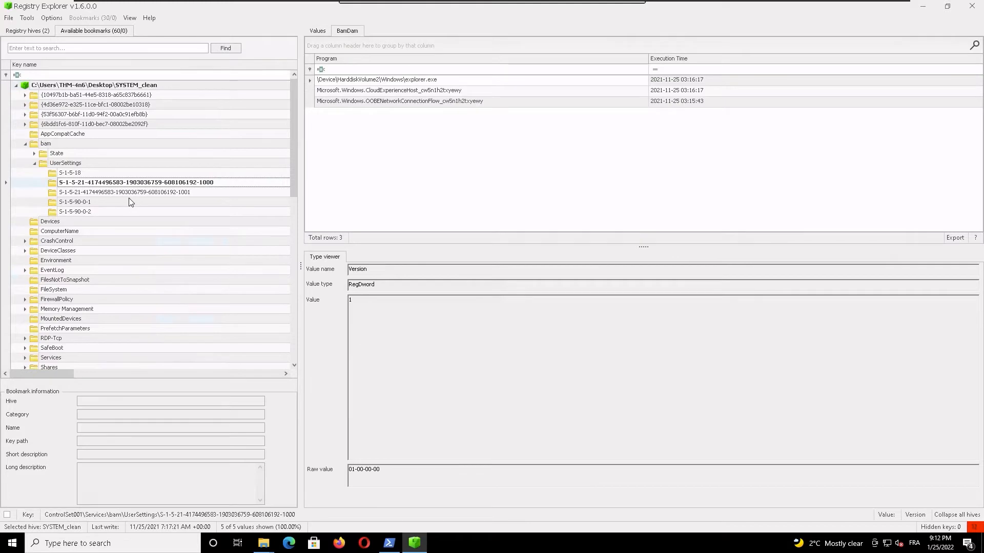
{"action": "key", "text": "Down"}
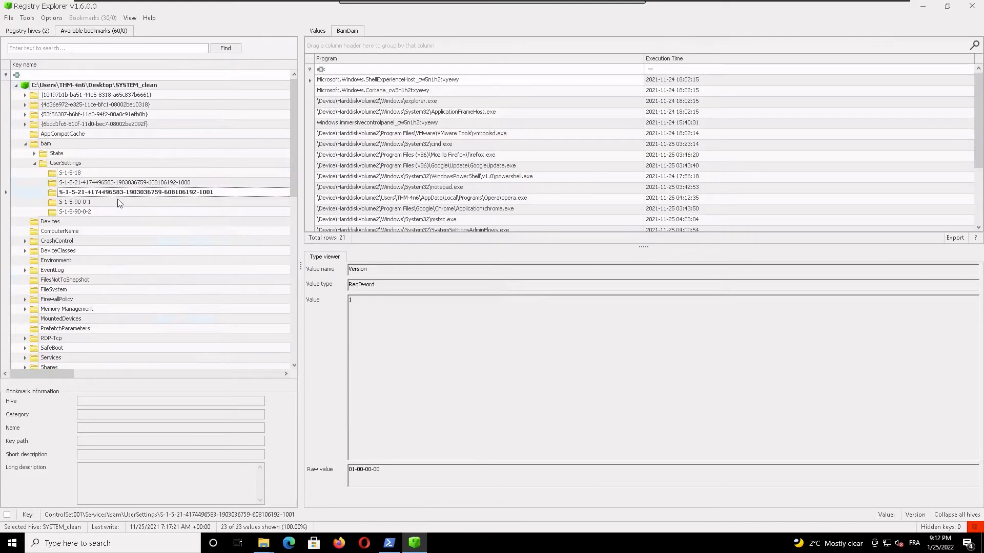
{"action": "left_click", "coordinate": [100, 203]}
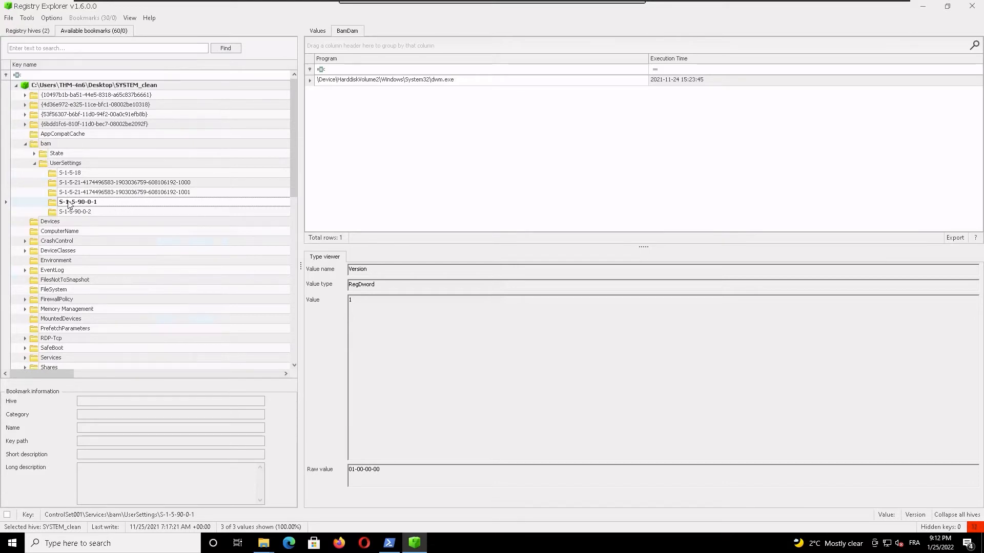
Step: Load the SAM hive from the triage folder's C\Windows\System32\config directory
{"action": "left_click", "coordinate": [9, 18]}
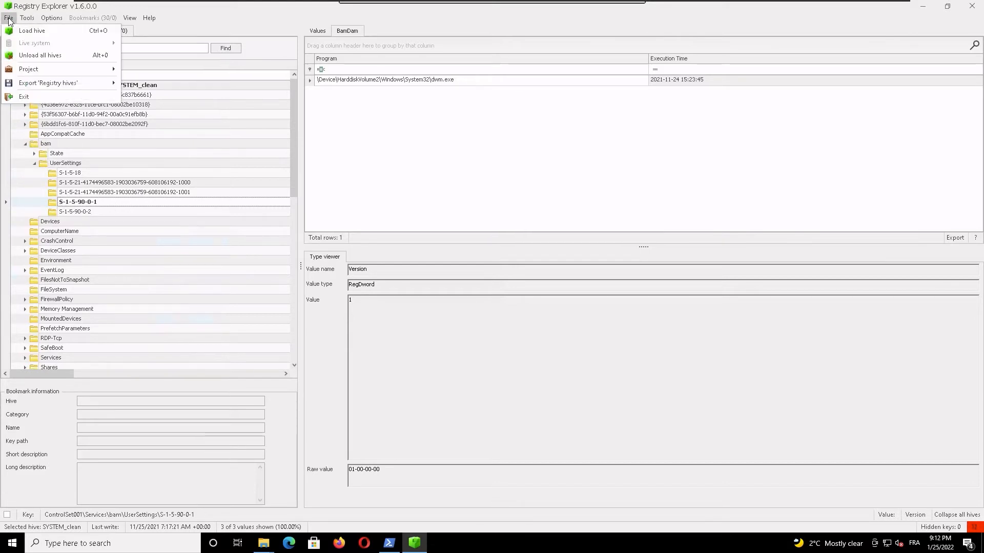
{"action": "left_click", "coordinate": [18, 32]}
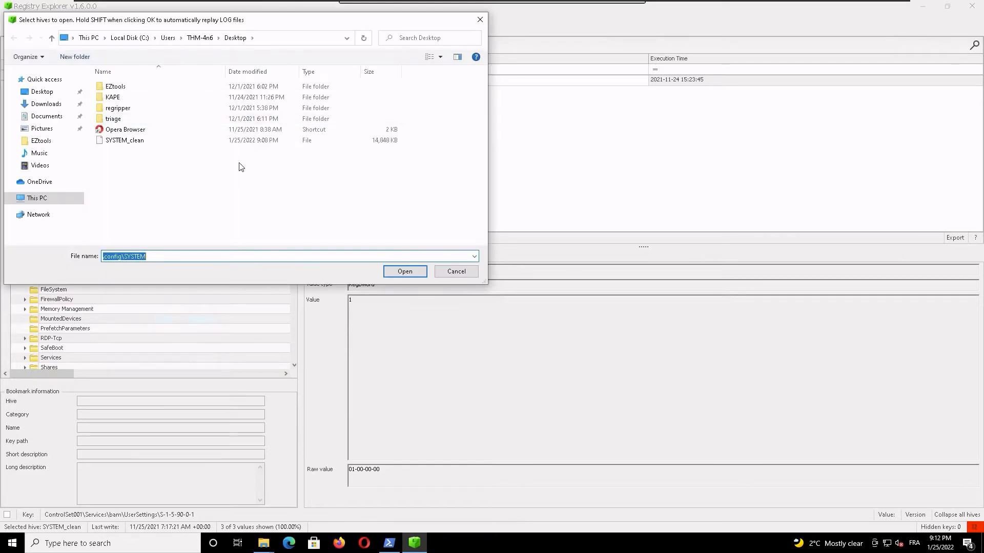
{"action": "double_click", "coordinate": [114, 120]}
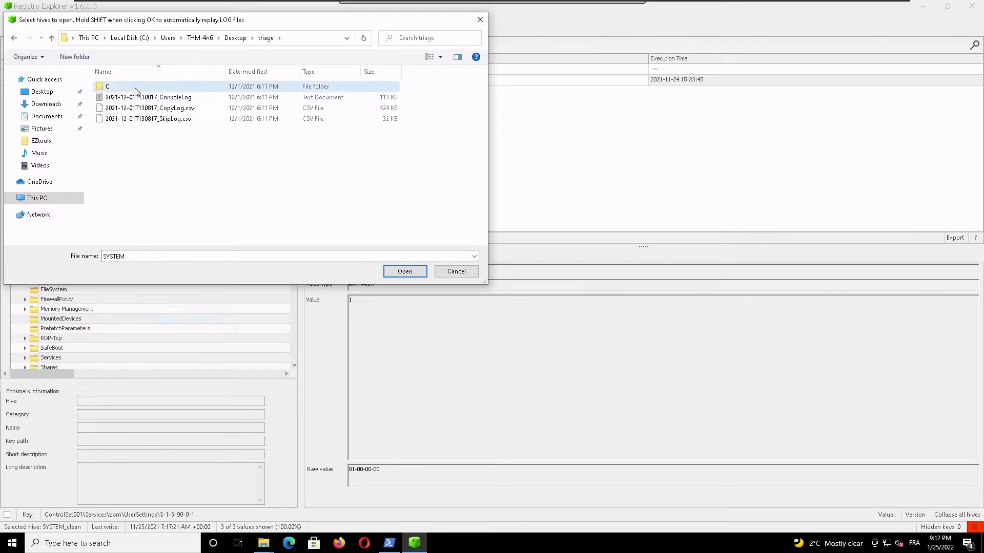
{"action": "double_click", "coordinate": [135, 91]}
{"action": "double_click", "coordinate": [136, 121]}
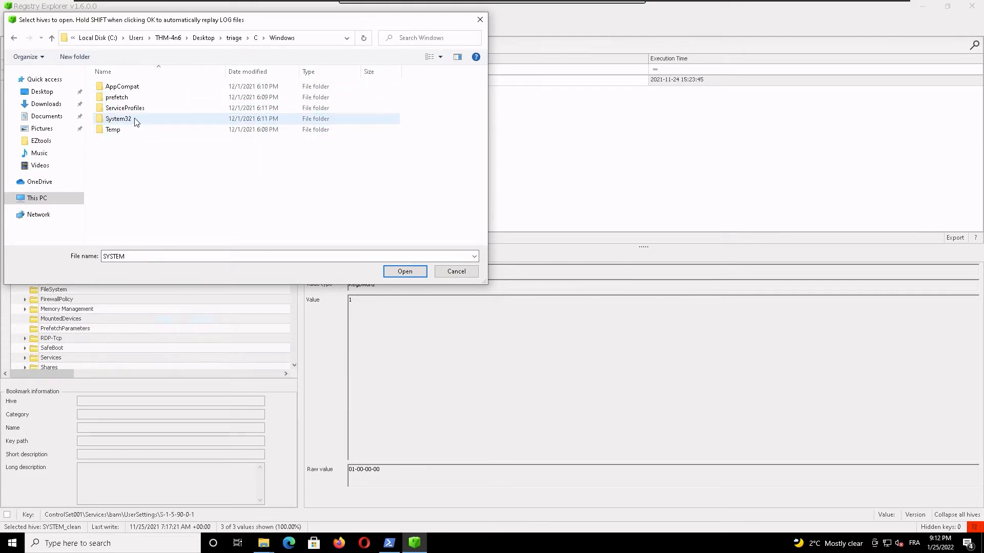
{"action": "double_click", "coordinate": [126, 119]}
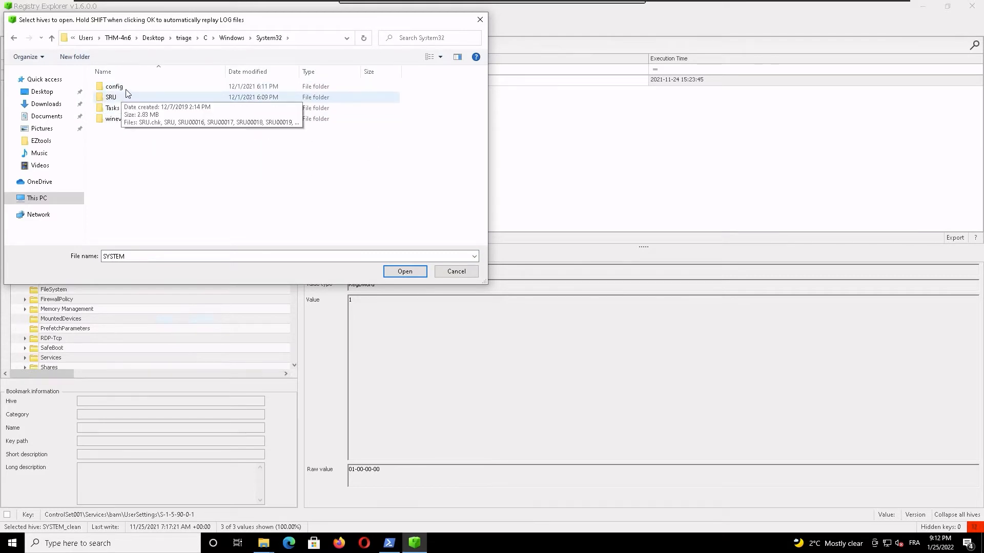
{"action": "double_click", "coordinate": [128, 87]}
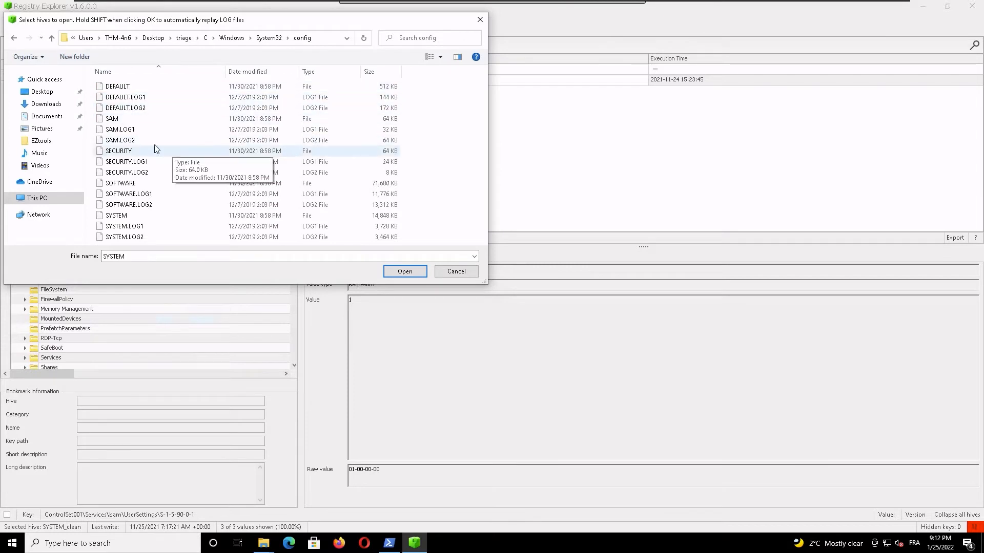
{"action": "left_click", "coordinate": [119, 116]}
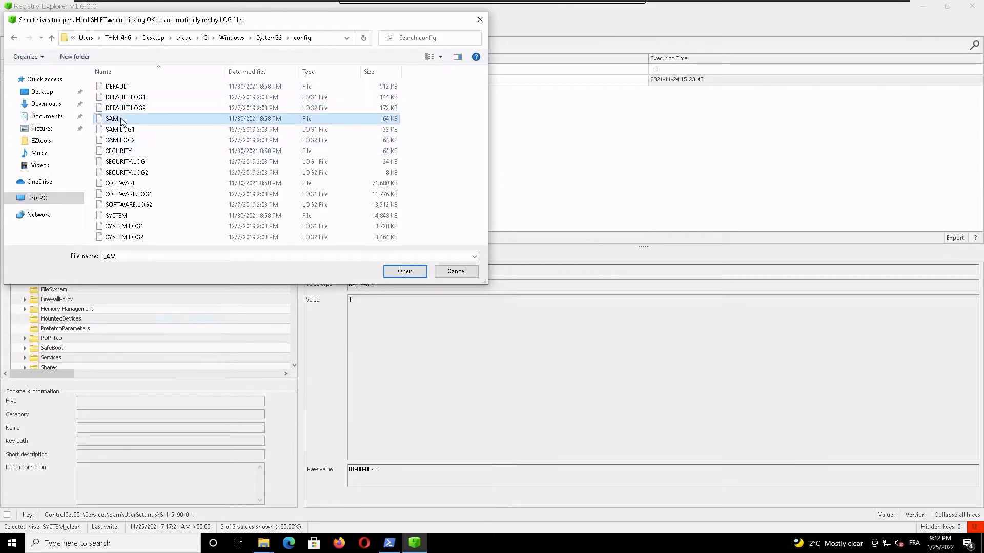
{"action": "left_click", "coordinate": [407, 273]}
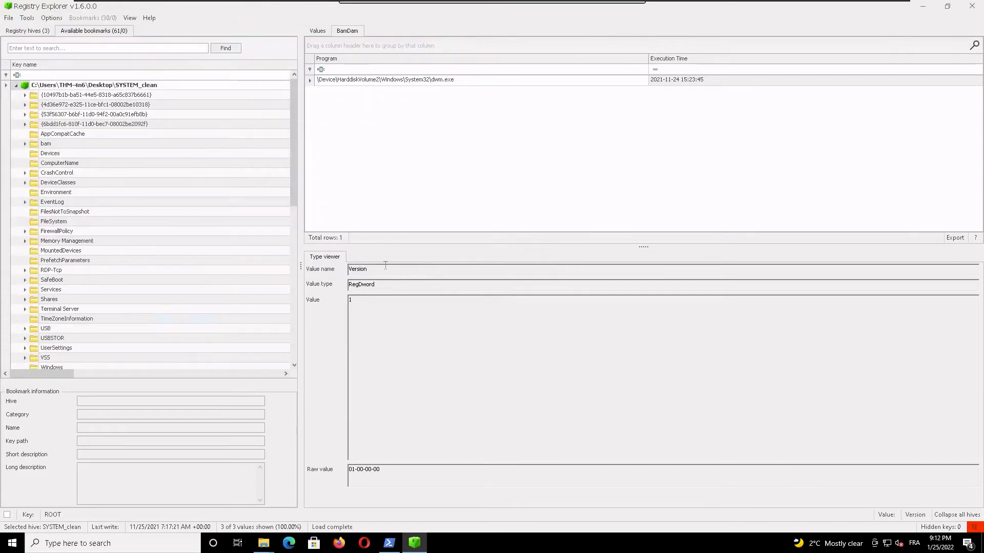
Step: Expand the SAM hive's Users bookmark and examine the values of keys 000001F4, 000001F5, 000001F7 and 000001F8
{"action": "scroll", "coordinate": [168, 225], "scroll_direction": "down", "scroll_amount": 3}
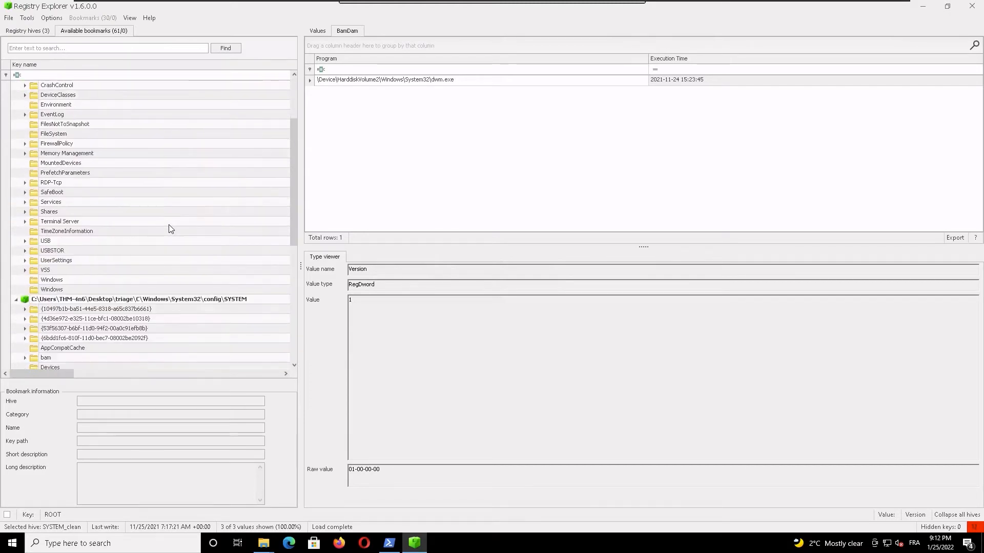
{"action": "scroll", "coordinate": [168, 225], "scroll_direction": "down", "scroll_amount": 3}
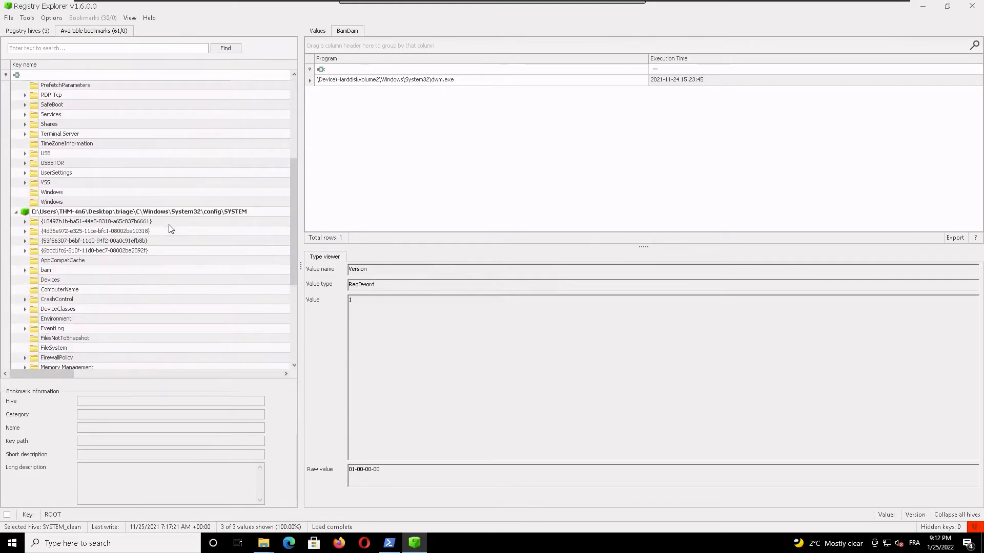
{"action": "scroll", "coordinate": [171, 228], "scroll_direction": "down", "scroll_amount": 1}
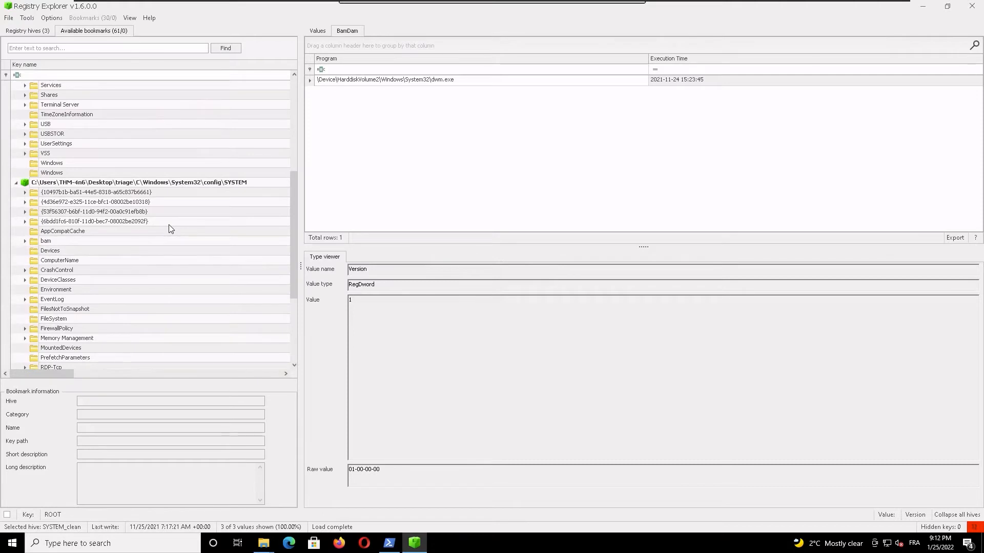
{"action": "scroll", "coordinate": [171, 229], "scroll_direction": "down", "scroll_amount": 5}
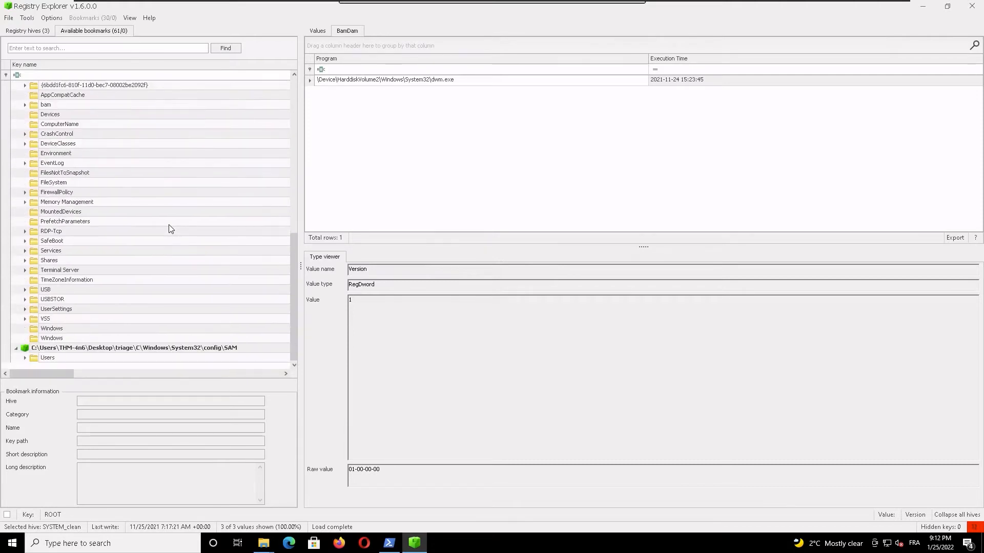
{"action": "left_click", "coordinate": [24, 358]}
{"action": "scroll", "coordinate": [185, 330], "scroll_direction": "down", "scroll_amount": 3}
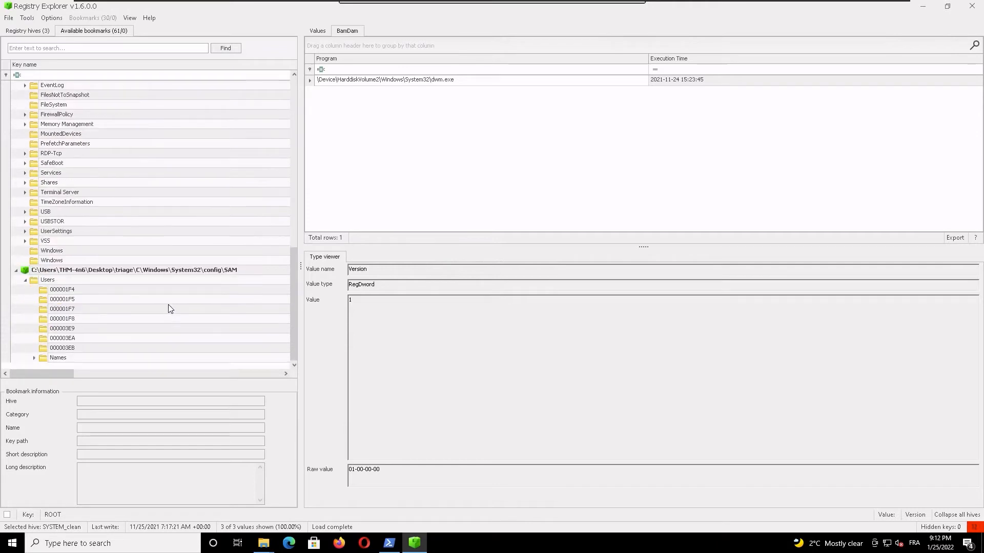
{"action": "left_click", "coordinate": [58, 291]}
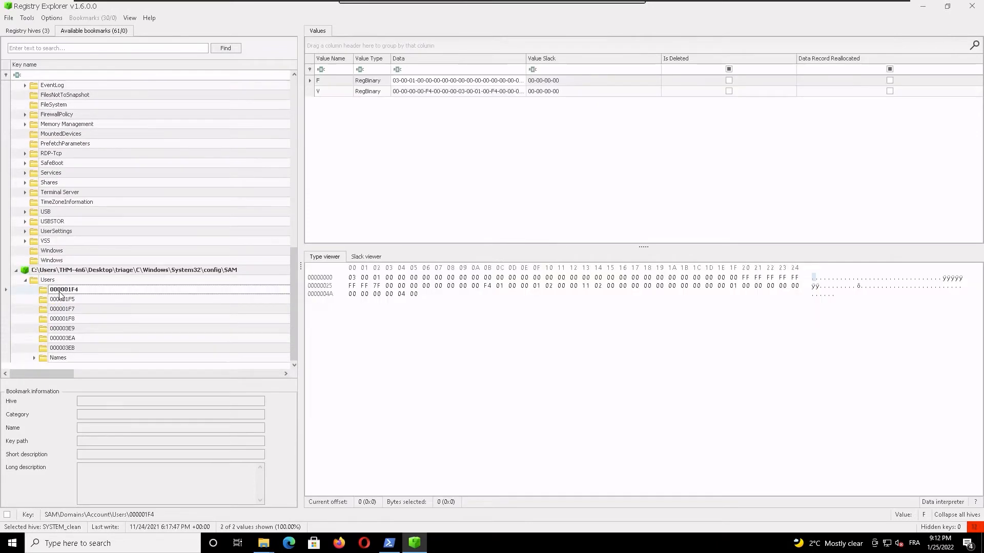
{"action": "left_click", "coordinate": [87, 302]}
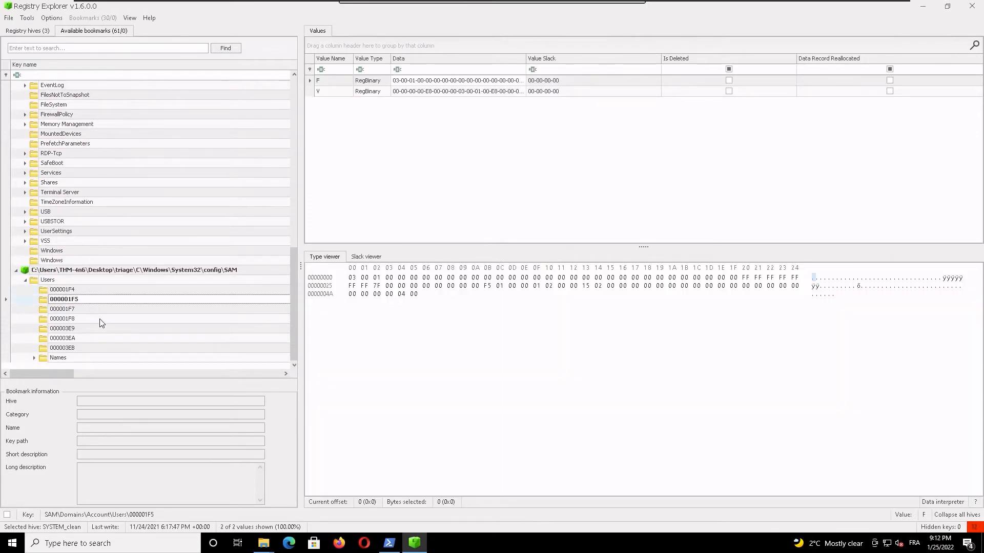
{"action": "left_click", "coordinate": [103, 319]}
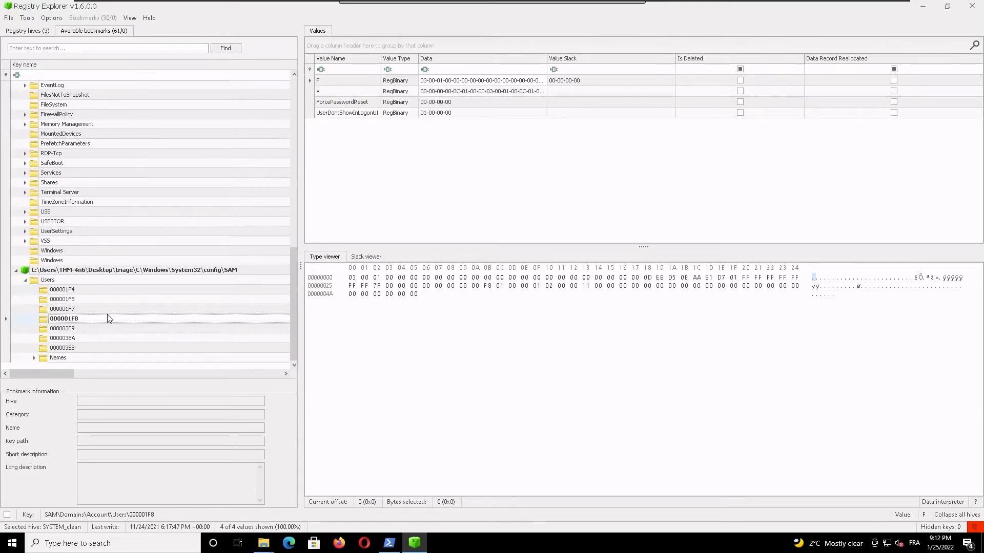
{"action": "left_click", "coordinate": [72, 309]}
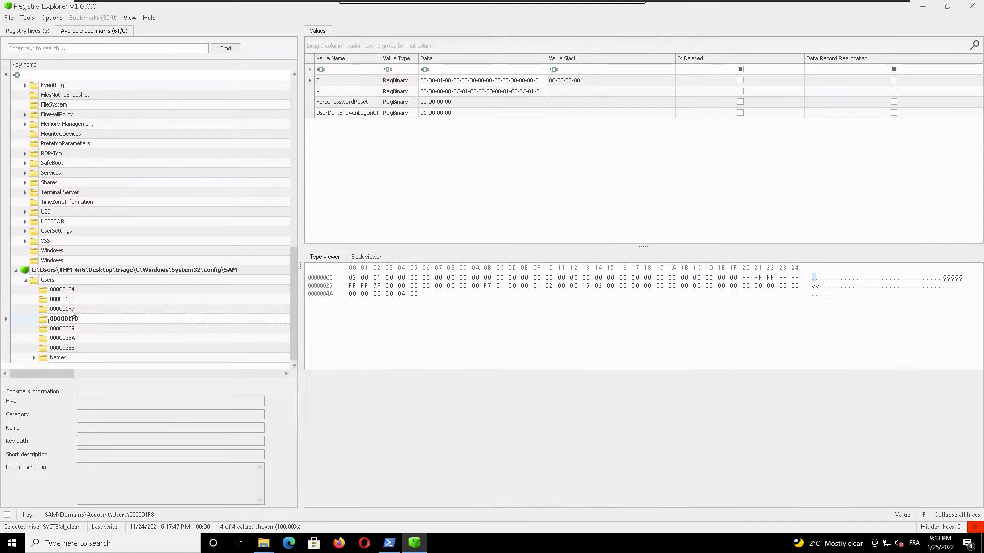
{"action": "left_click", "coordinate": [88, 299]}
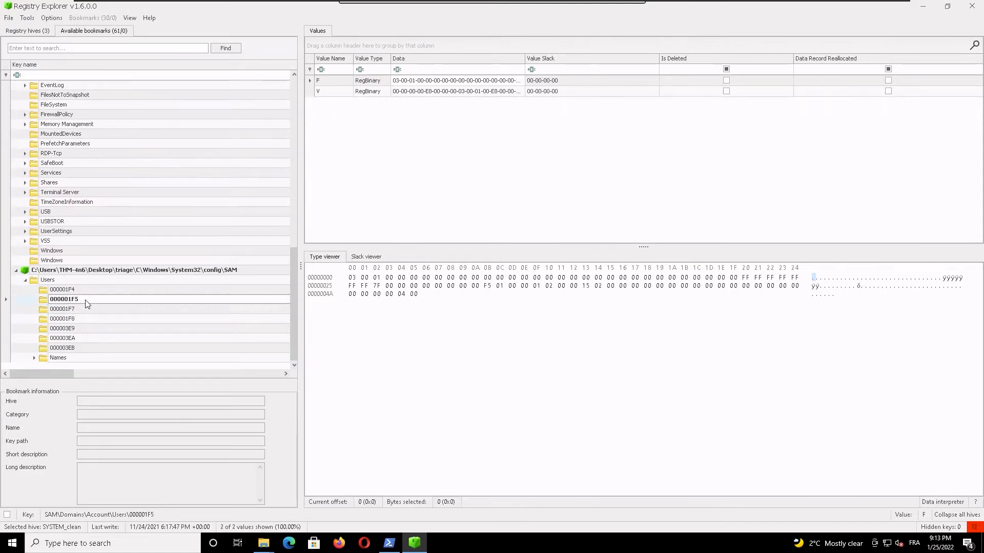
{"action": "left_click", "coordinate": [88, 293]}
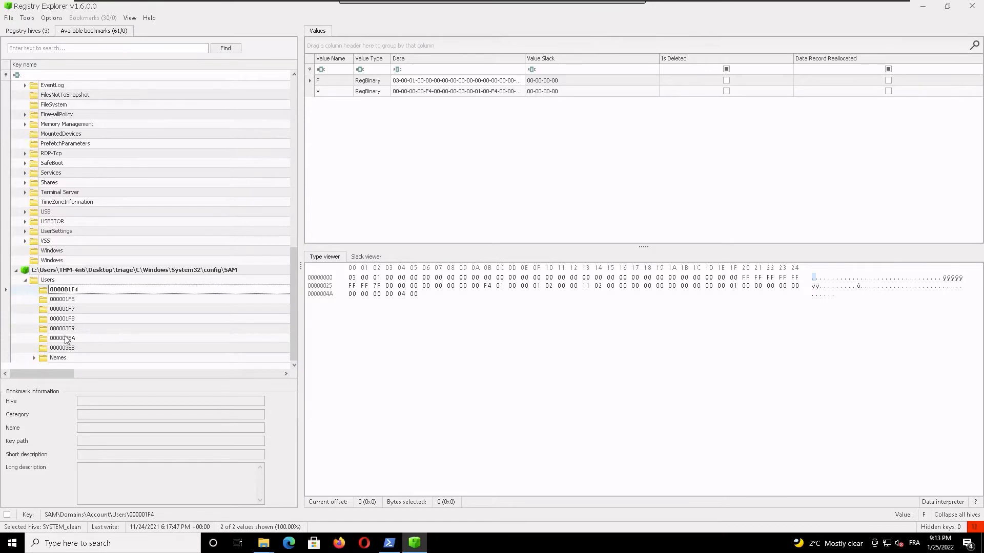
Step: Expand Names under Users and examine the default values of THM-4n6, thm-user, thm-user2 and WDAGUtilityAccount
{"action": "left_click", "coordinate": [74, 360]}
{"action": "left_click", "coordinate": [35, 358]}
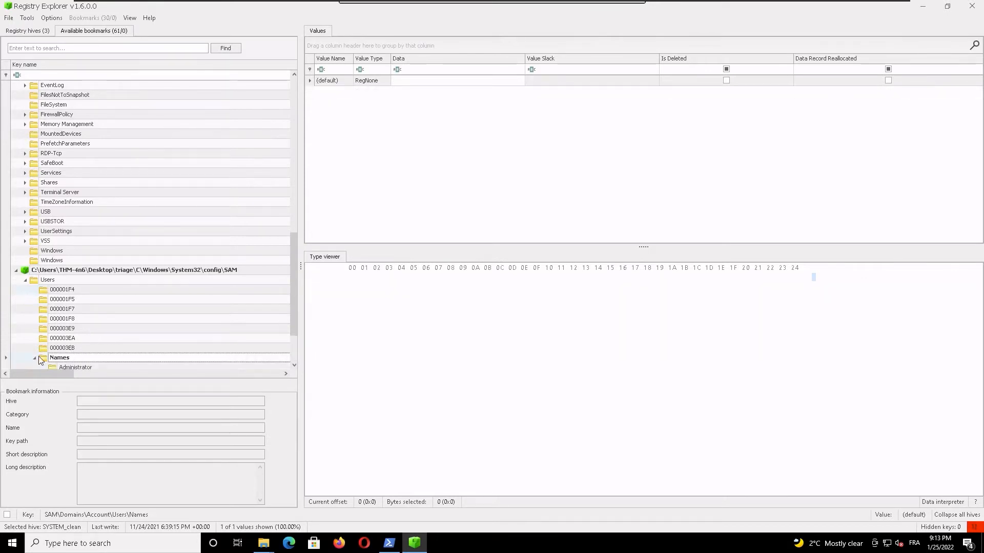
{"action": "scroll", "coordinate": [130, 343], "scroll_direction": "down", "scroll_amount": 1}
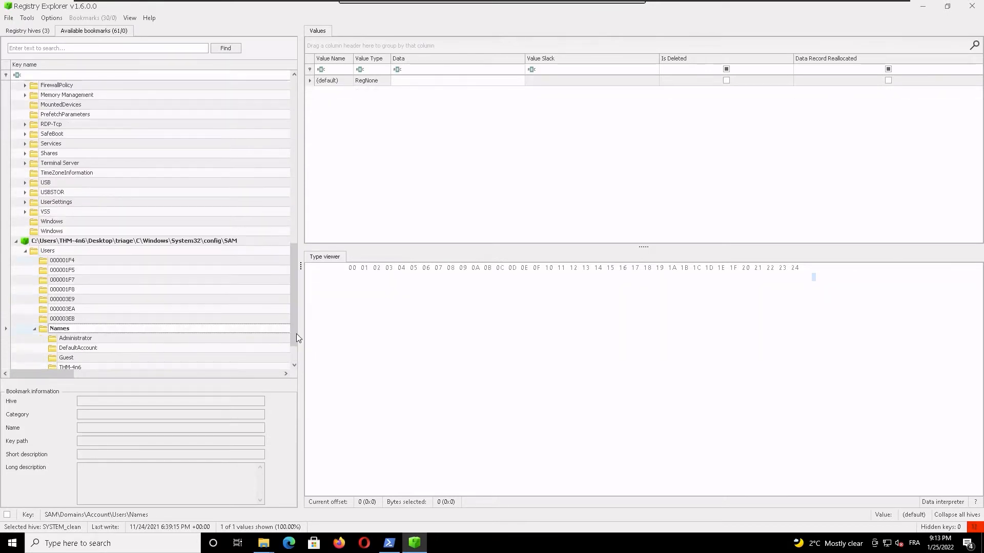
{"action": "left_click_drag", "start_coordinate": [296, 333], "coordinate": [293, 356]}
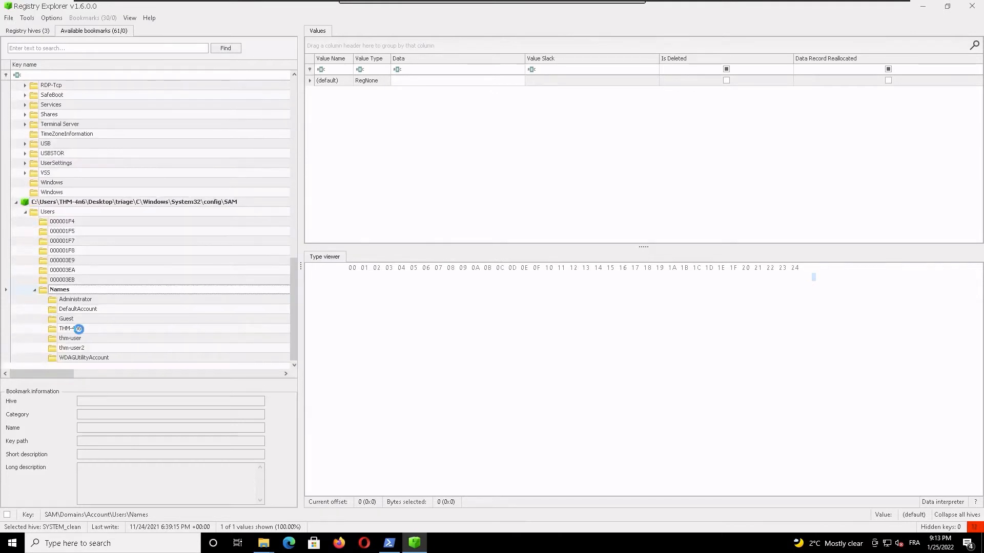
{"action": "left_click", "coordinate": [79, 329]}
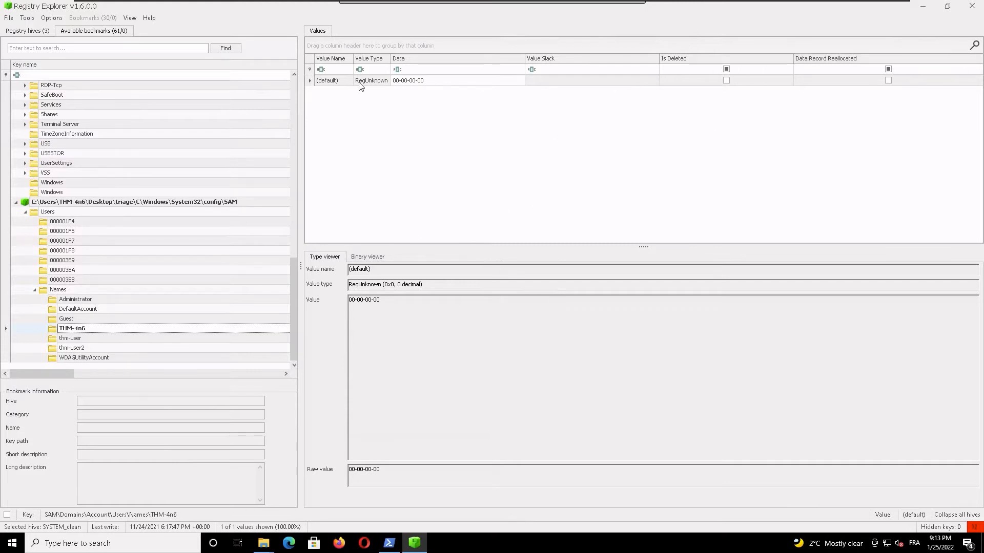
{"action": "left_click", "coordinate": [308, 83]}
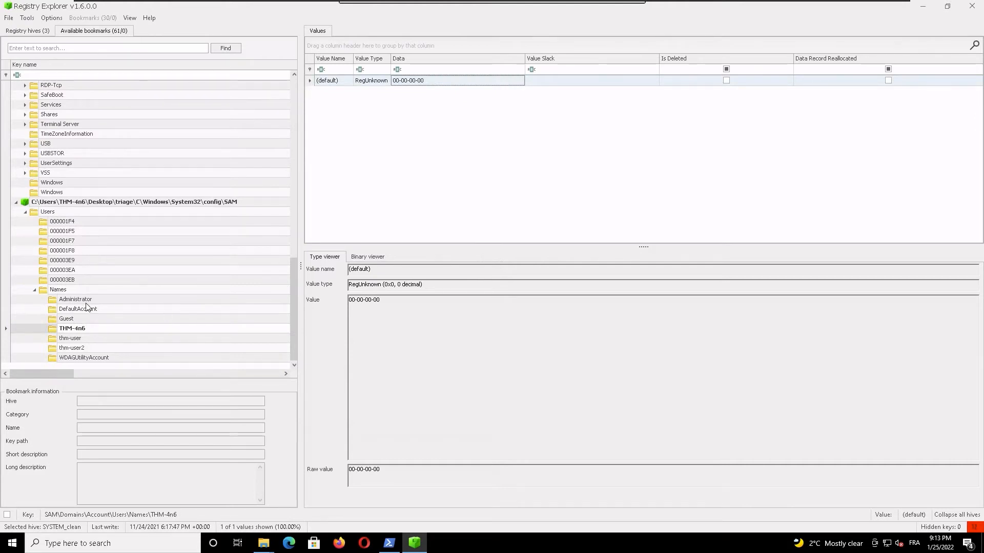
{"action": "left_click", "coordinate": [78, 339]}
{"action": "left_click", "coordinate": [80, 349]}
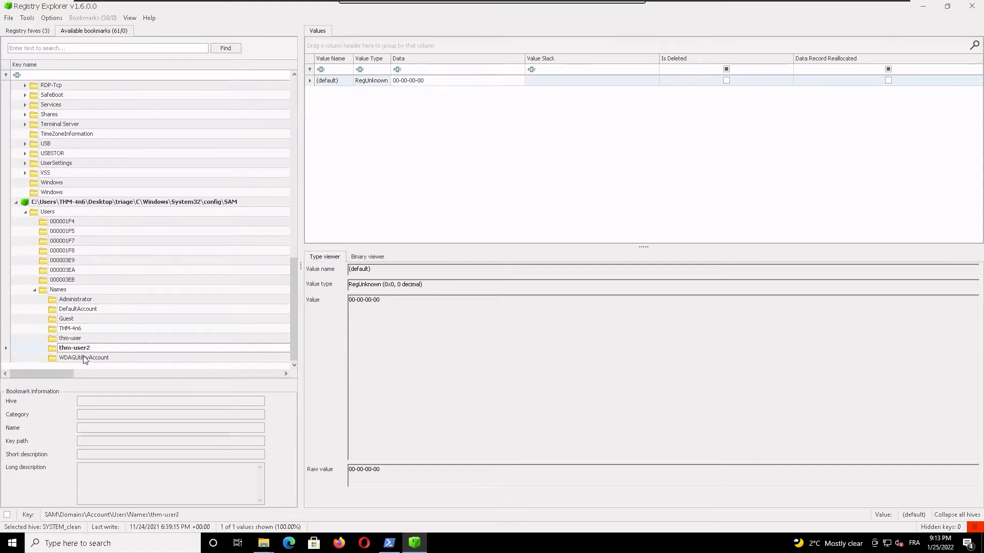
{"action": "left_click", "coordinate": [92, 359]}
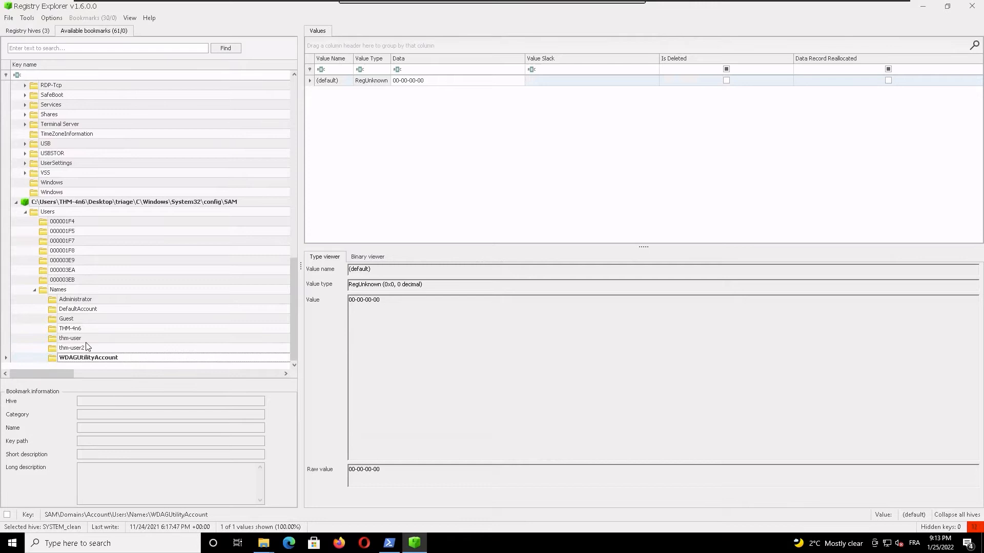
Step: Examine the UserPasswordHint value of user key 000003EB and its slack data, and copy the value name
{"action": "left_click", "coordinate": [68, 283]}
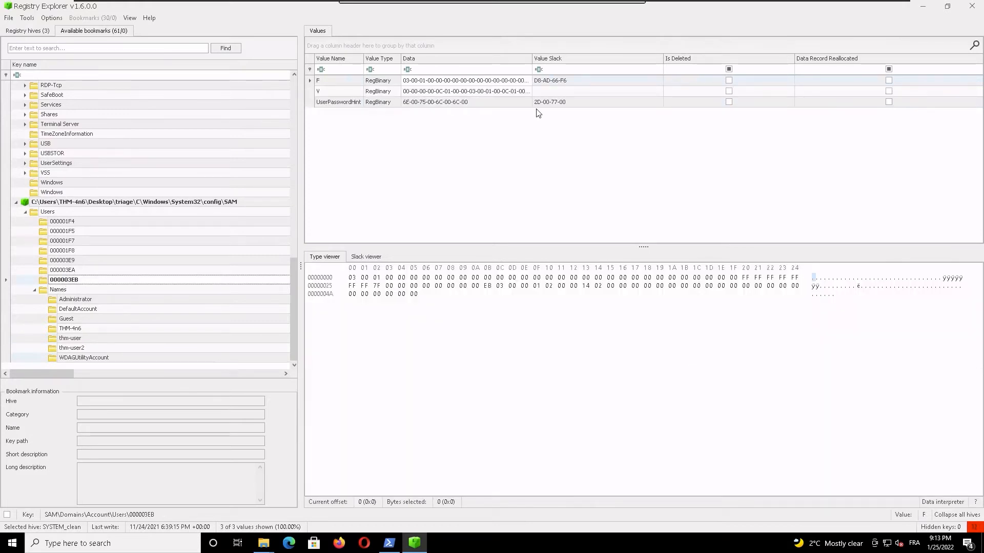
{"action": "left_click", "coordinate": [552, 104]}
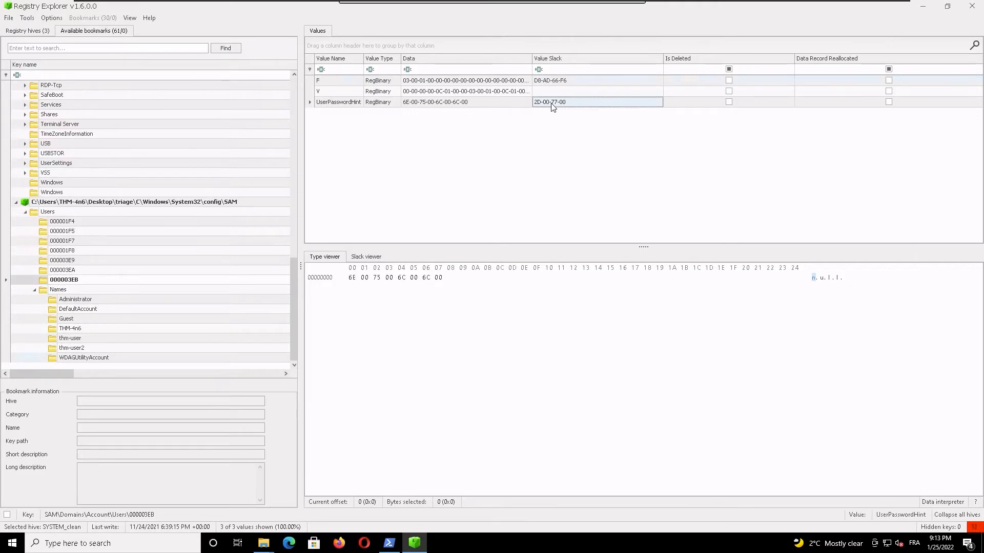
{"action": "left_click", "coordinate": [370, 256]}
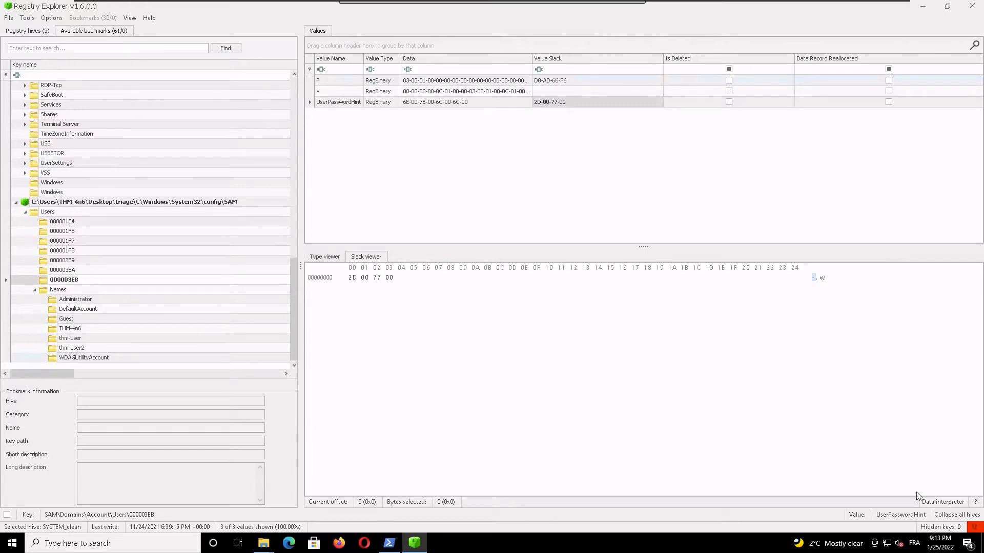
{"action": "left_click", "coordinate": [893, 514]}
{"action": "left_click", "coordinate": [312, 105]}
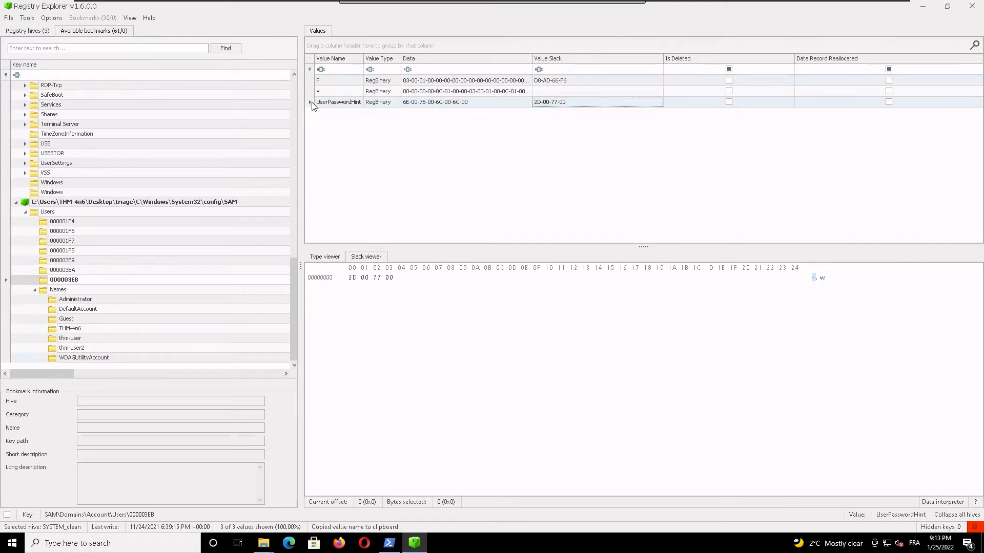
Step: Examine the values of user keys 000003EA and 000003E9, including the UserPasswordHint data of 000003E9
{"action": "left_click", "coordinate": [76, 273]}
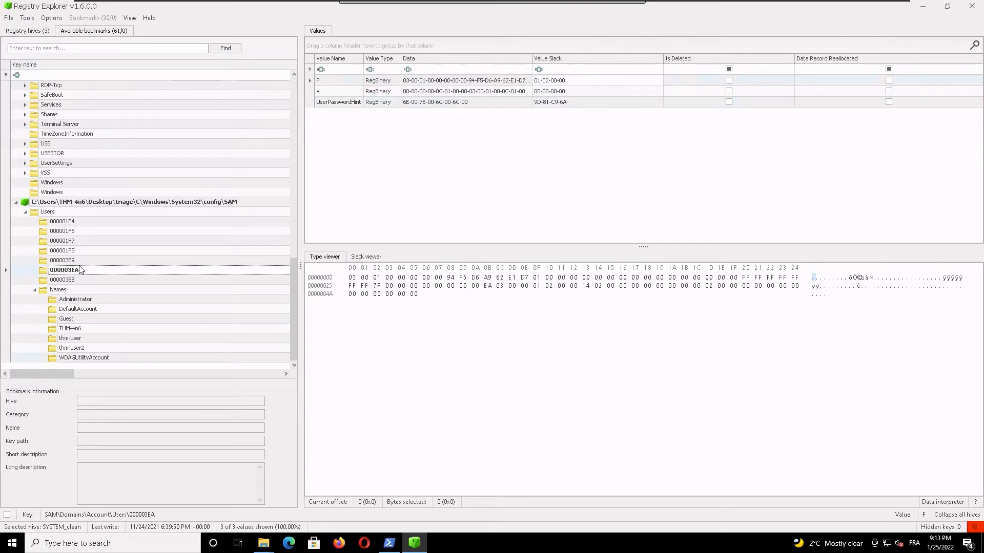
{"action": "left_click", "coordinate": [78, 261]}
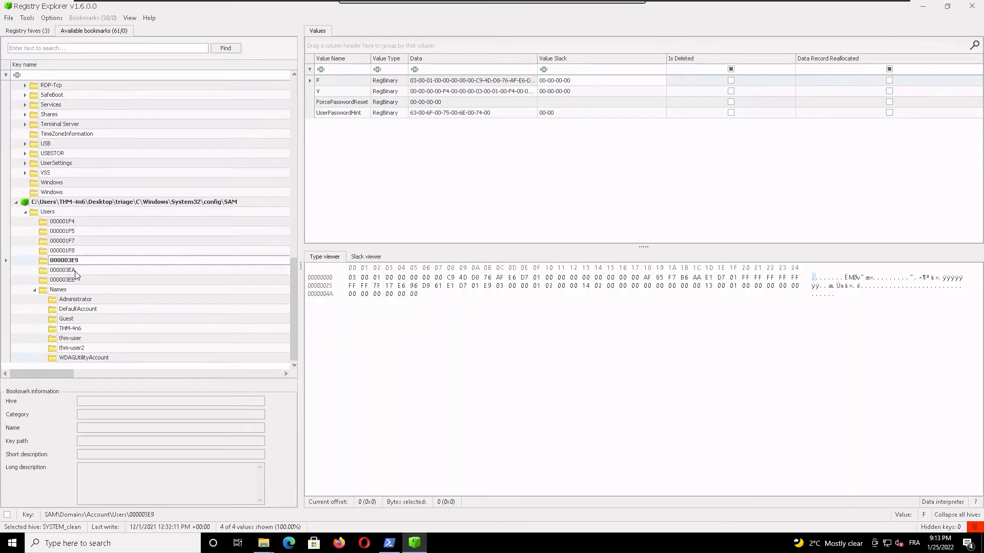
{"action": "left_click", "coordinate": [465, 116]}
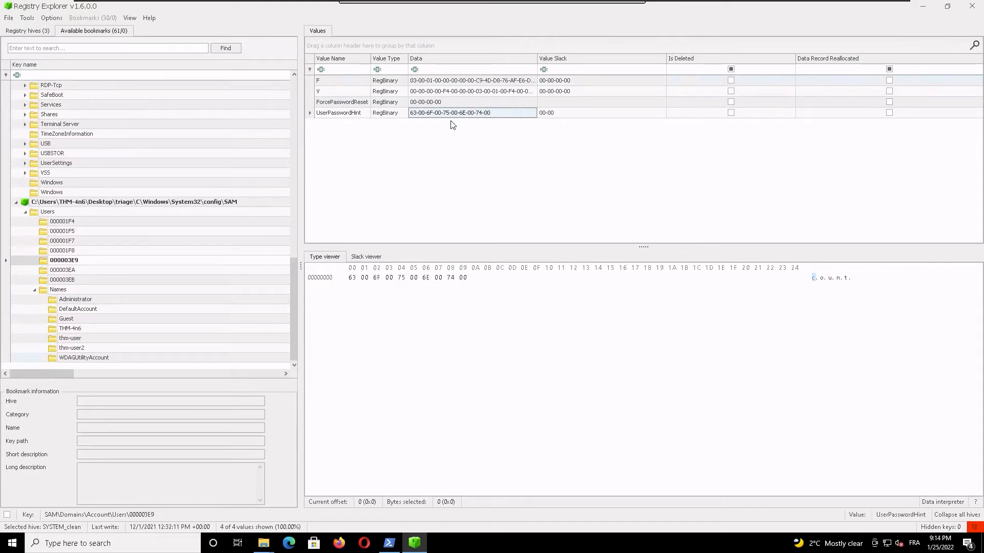
{"action": "left_click", "coordinate": [552, 114]}
{"action": "left_click", "coordinate": [504, 113]}
Step: Review the values of SAM user keys 000001F4, 000001F5, 000001F7, 000001F8 and 000003E9 in order
{"action": "left_click", "coordinate": [62, 222]}
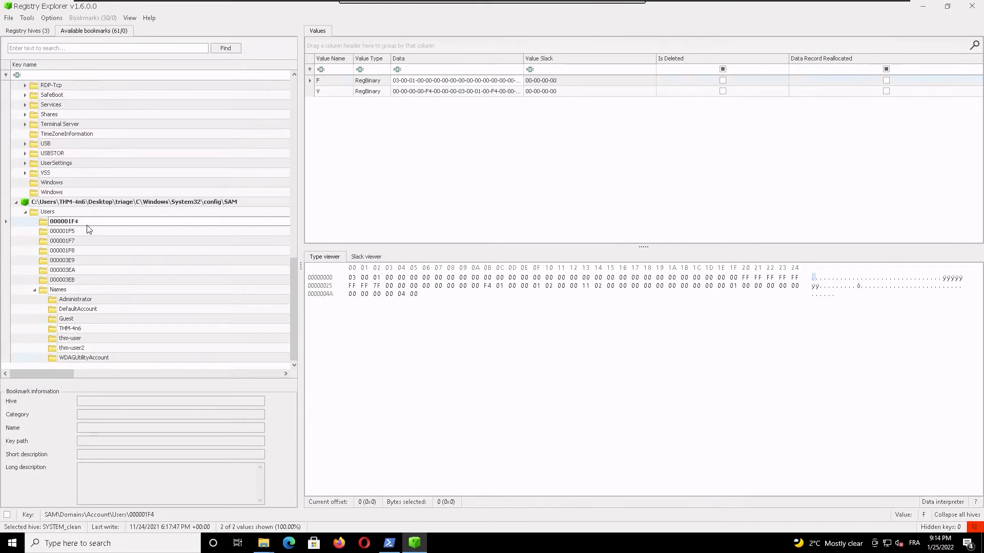
{"action": "key", "text": "Down"}
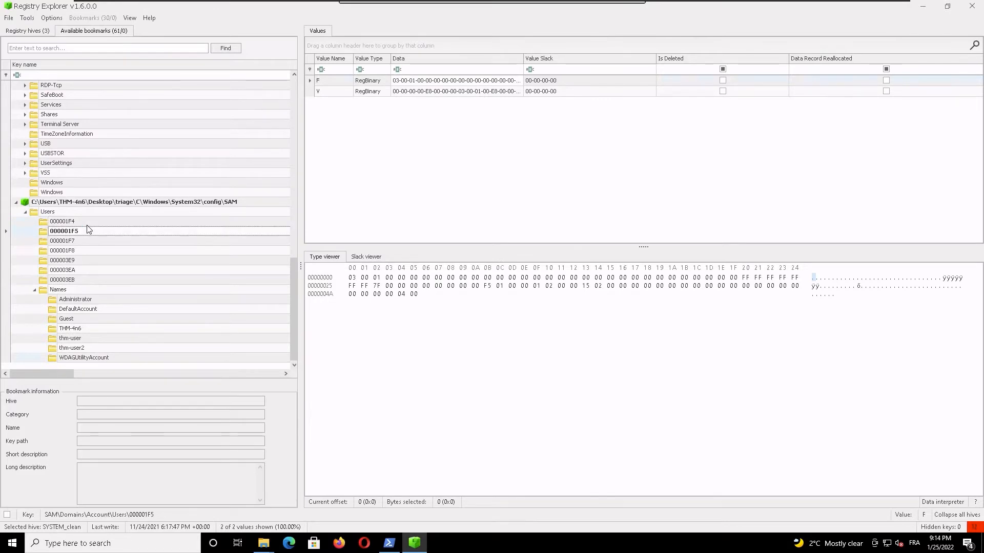
{"action": "key", "text": "Down"}
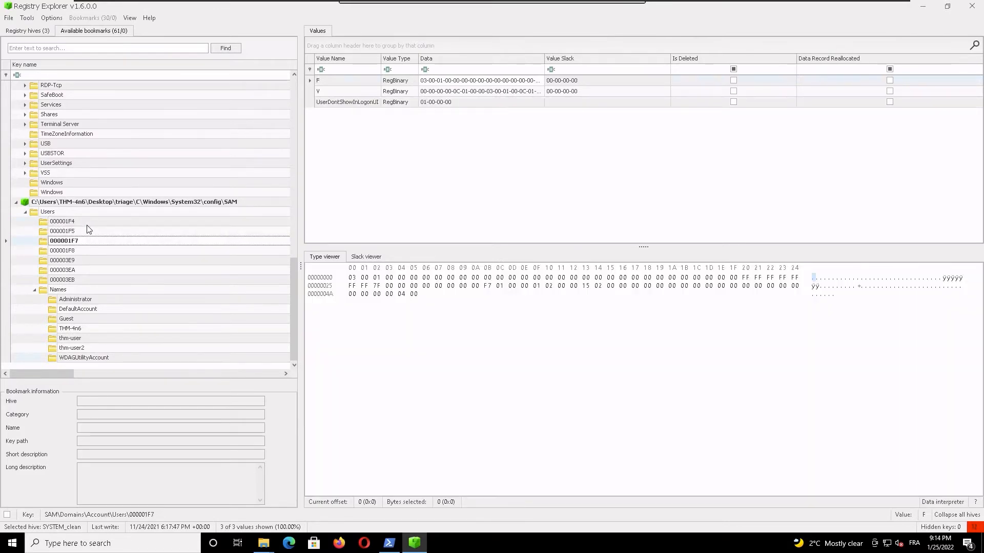
{"action": "key", "text": "Down"}
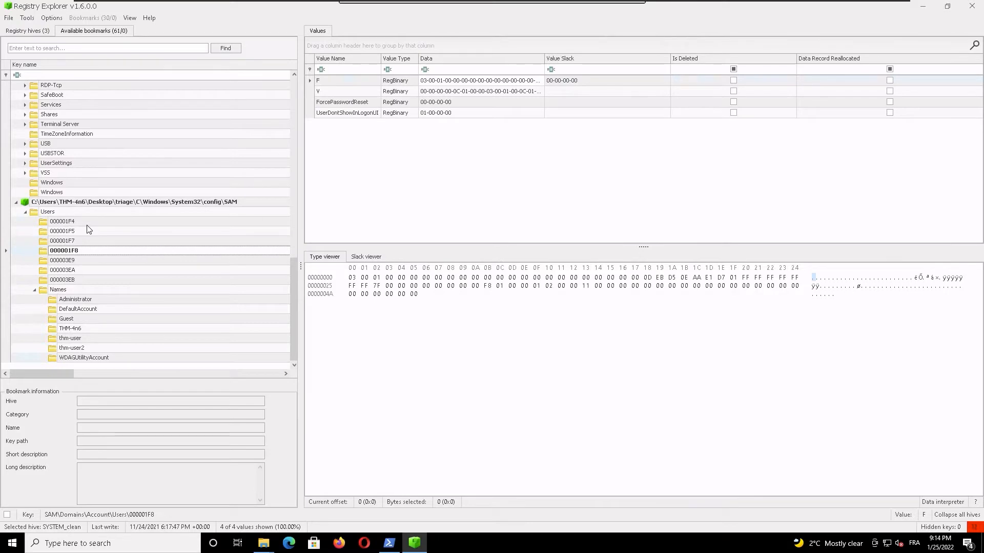
{"action": "key", "text": "Down"}
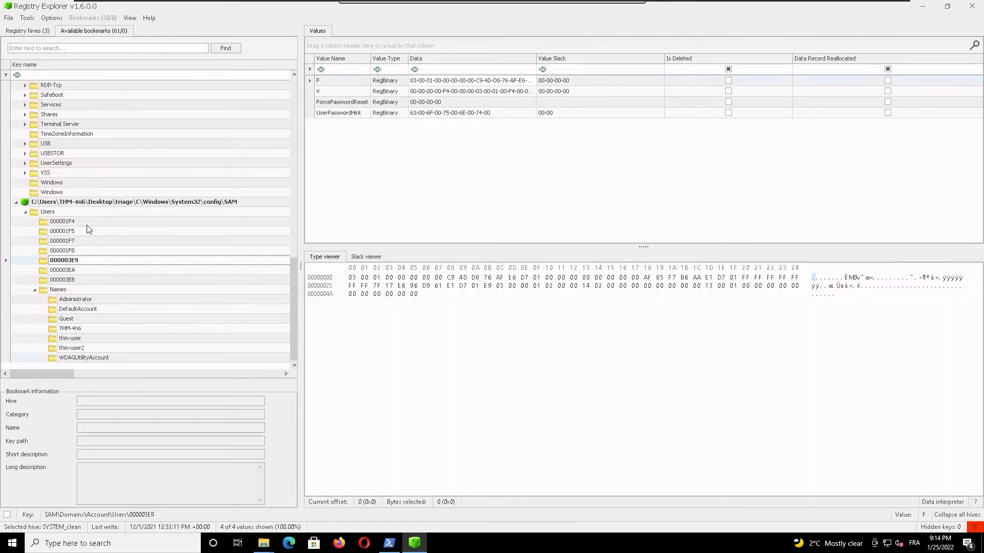
Step: Inspect the UserPasswordHint data of user key 000003E9 and select its decoded text in the hex view
{"action": "left_click", "coordinate": [343, 114]}
{"action": "left_click", "coordinate": [457, 113]}
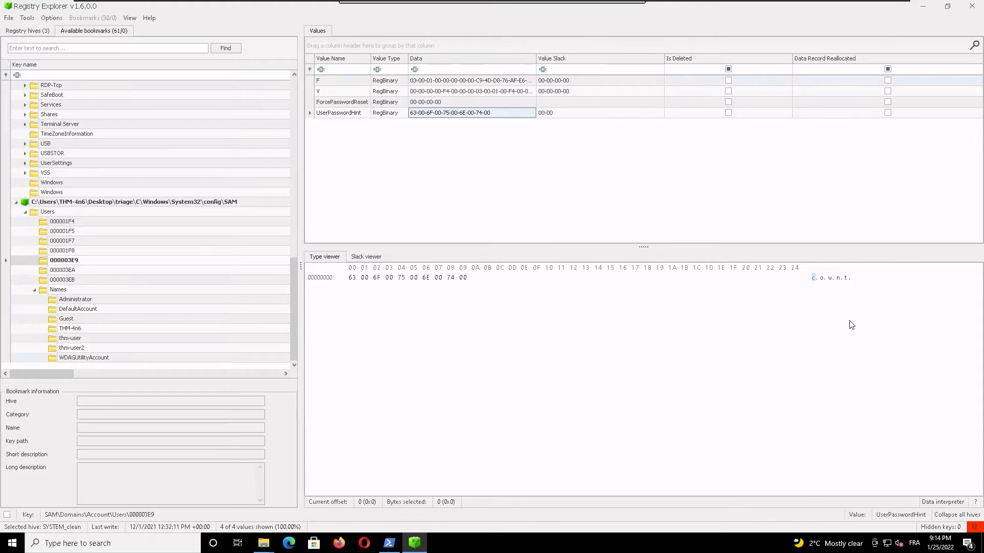
{"action": "left_click_drag", "start_coordinate": [861, 279], "coordinate": [811, 278]}
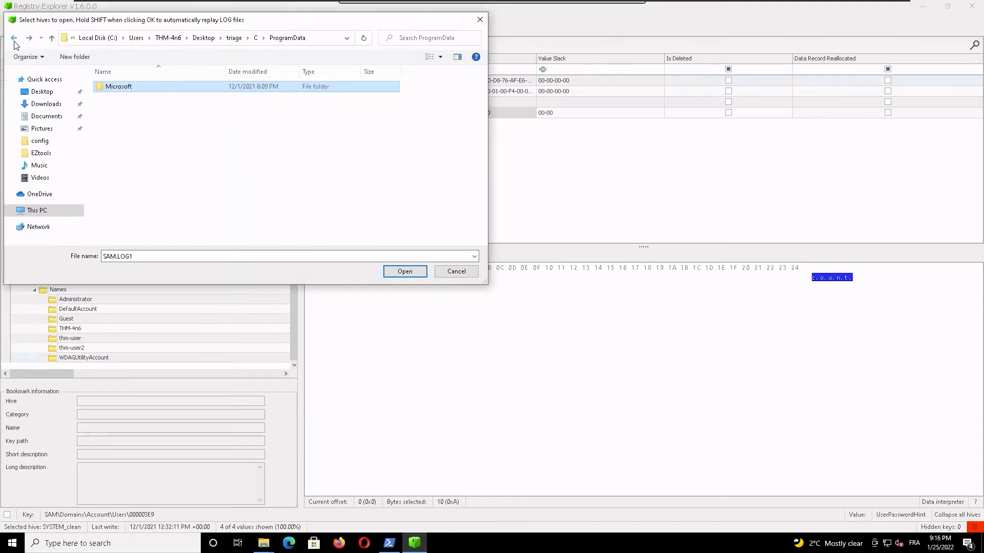
Step: Load NTUSER.DAT from triage\C\Users\THM-4n6 and agree to replay its transaction logs
{"action": "left_click", "coordinate": [13, 38]}
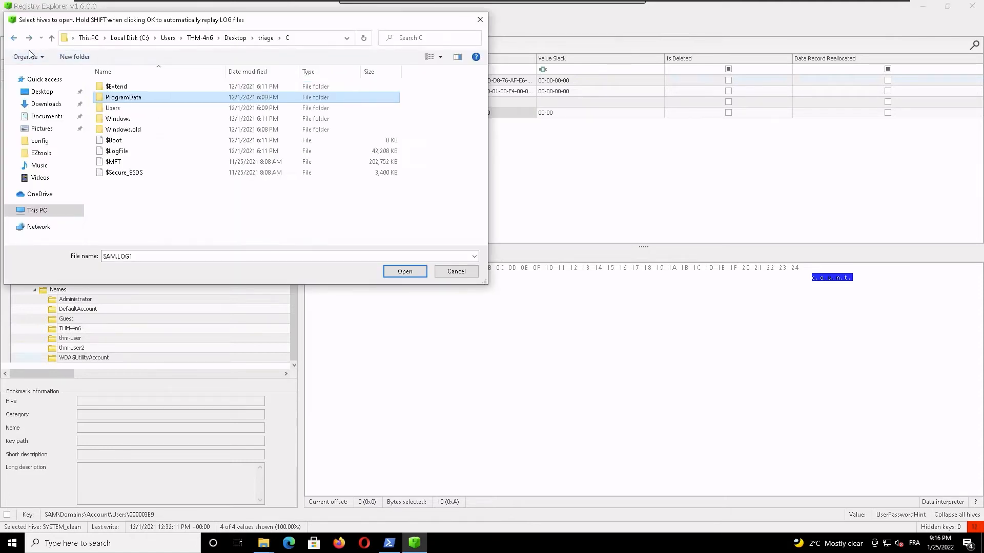
{"action": "double_click", "coordinate": [139, 109]}
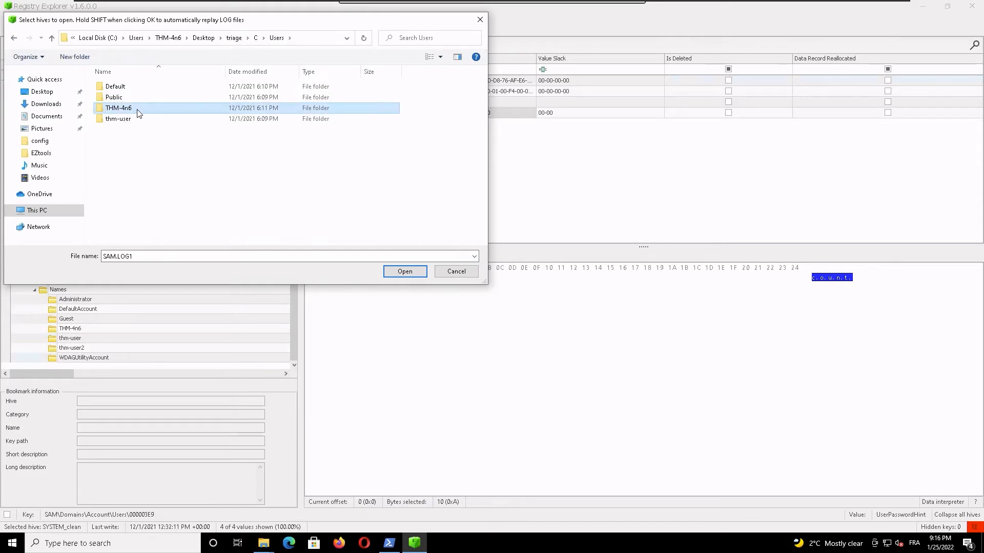
{"action": "double_click", "coordinate": [140, 114]}
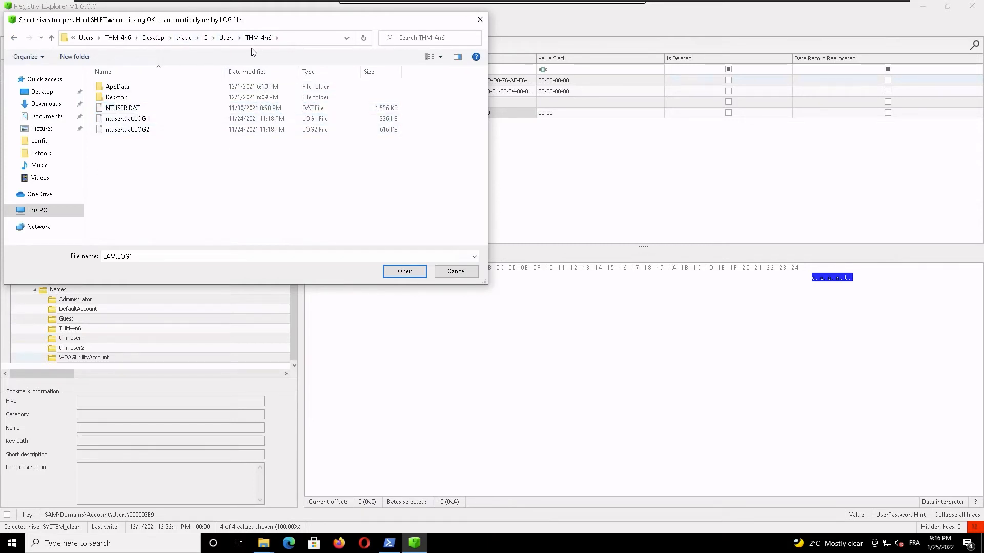
{"action": "double_click", "coordinate": [123, 108]}
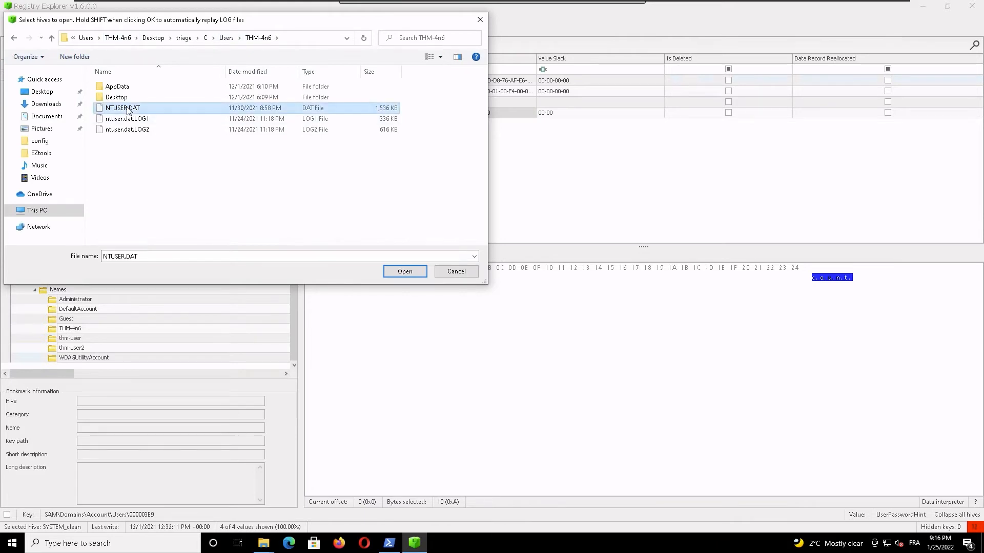
{"action": "left_click", "coordinate": [471, 307]}
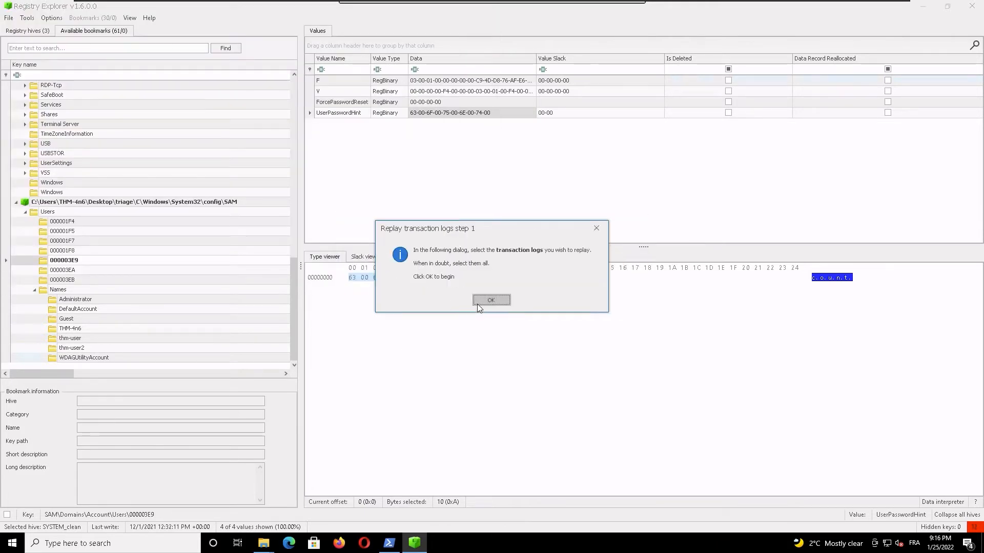
Step: Replay the transaction logs ntuser.dat.LOG1 and ntuser.dat.LOG2 against the NTUSER.DAT hive
{"action": "left_click", "coordinate": [486, 303]}
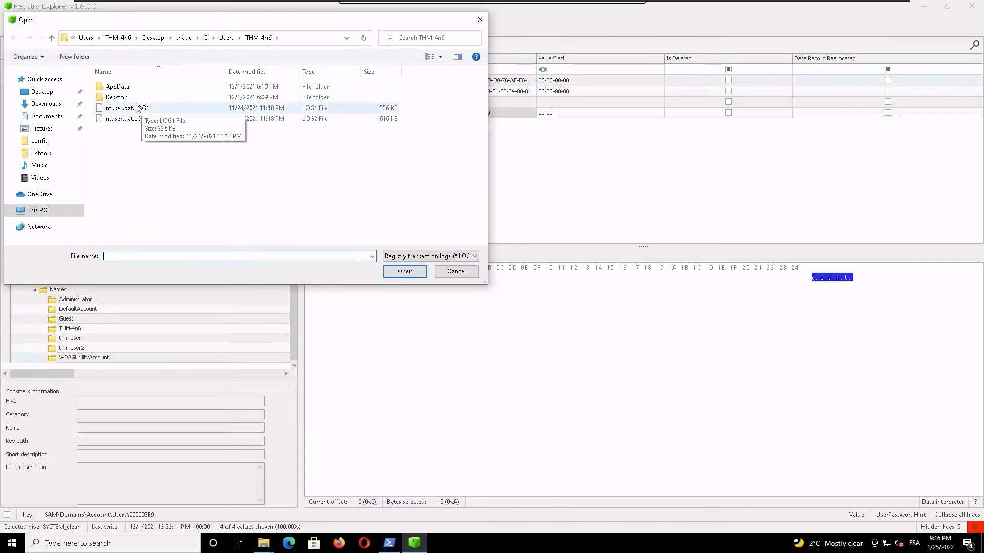
{"action": "left_click", "coordinate": [143, 109]}
{"action": "left_click", "coordinate": [164, 121], "text": "shift"}
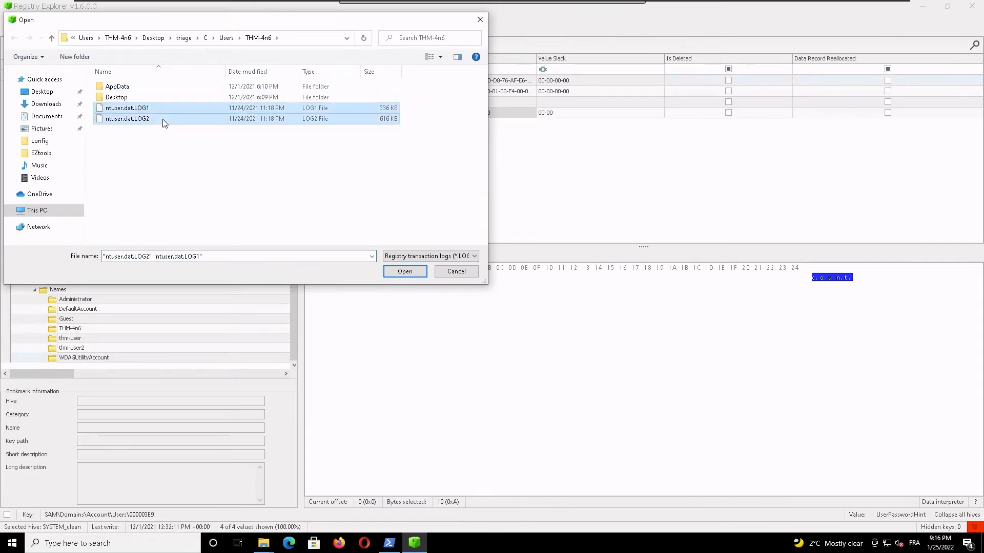
{"action": "left_click", "coordinate": [405, 271]}
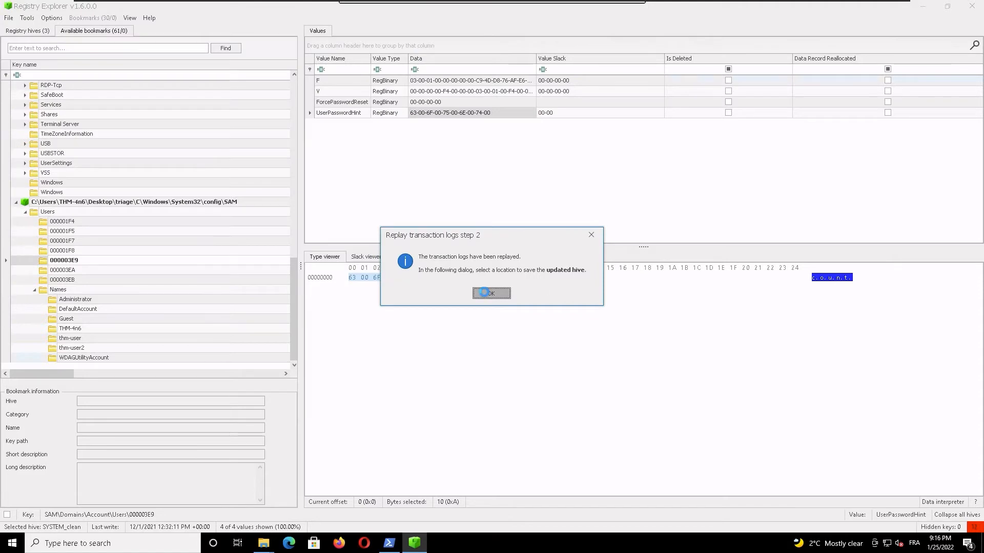
Step: Save the updated hive to the Desktop as NTUSER.DAT_clean and load both the updated and the original hive
{"action": "left_click", "coordinate": [484, 293]}
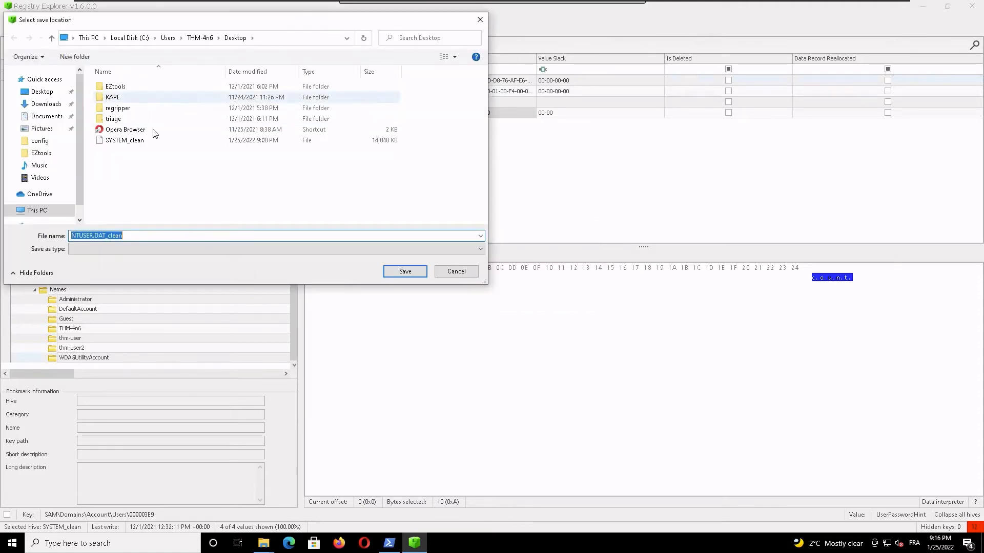
{"action": "left_click", "coordinate": [405, 271]}
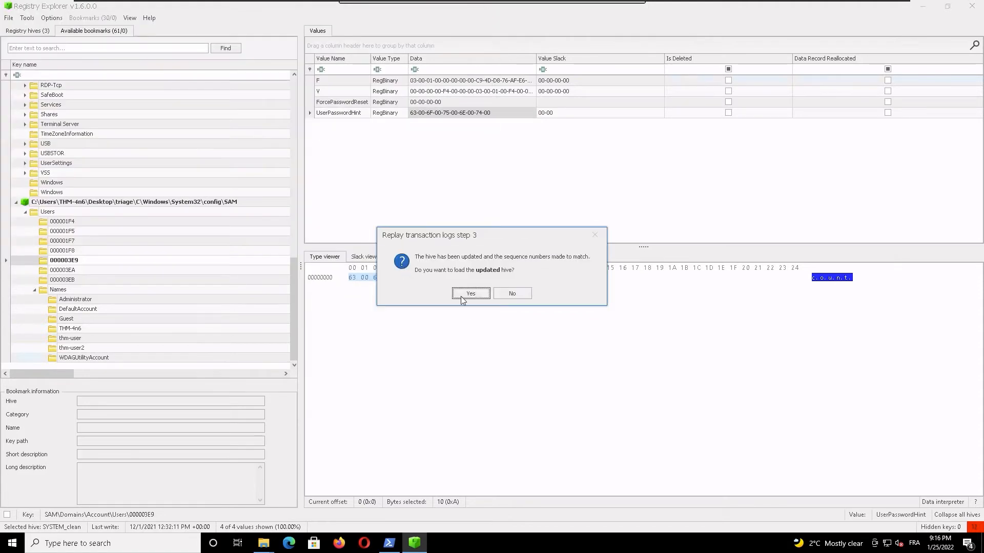
{"action": "left_click", "coordinate": [471, 294]}
{"action": "left_click", "coordinate": [471, 305]}
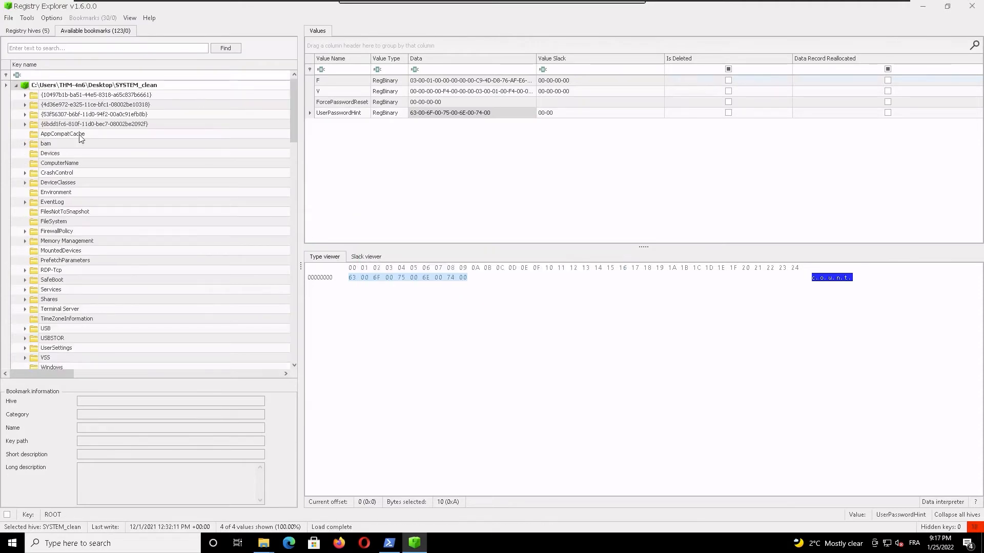
Step: Collapse the bookmark trees of the SYSTEM_clean, SYSTEM and SAM hives
{"action": "left_click", "coordinate": [16, 86]}
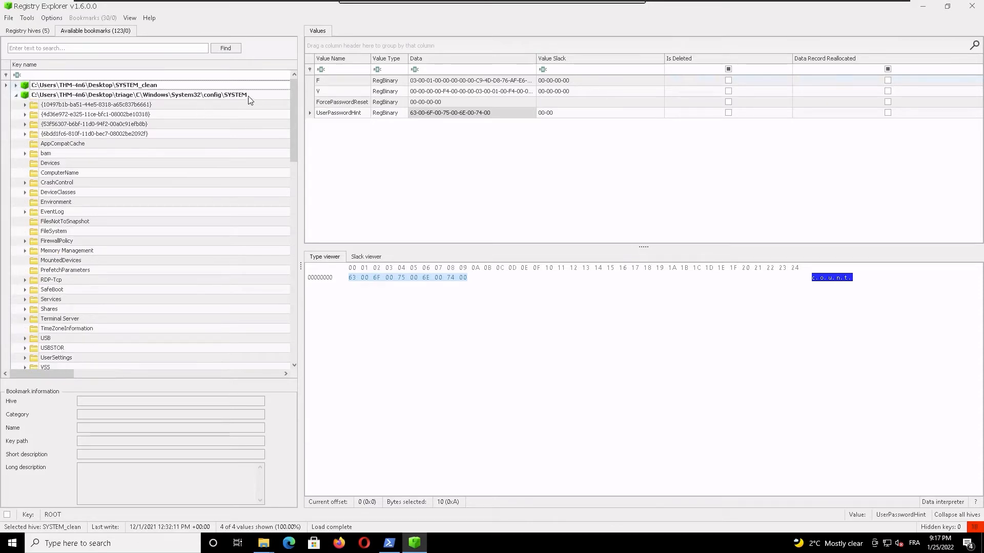
{"action": "left_click", "coordinate": [15, 95]}
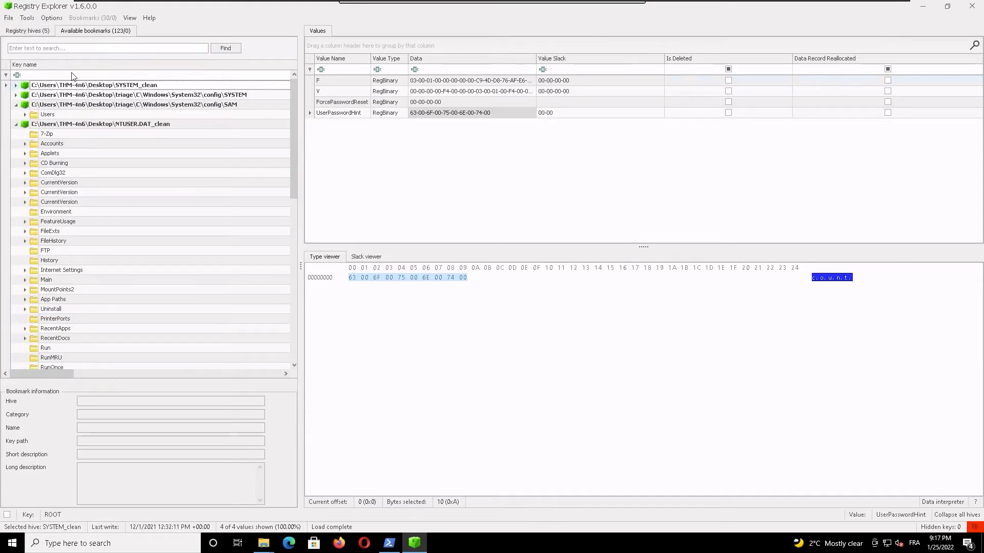
{"action": "left_click", "coordinate": [110, 126]}
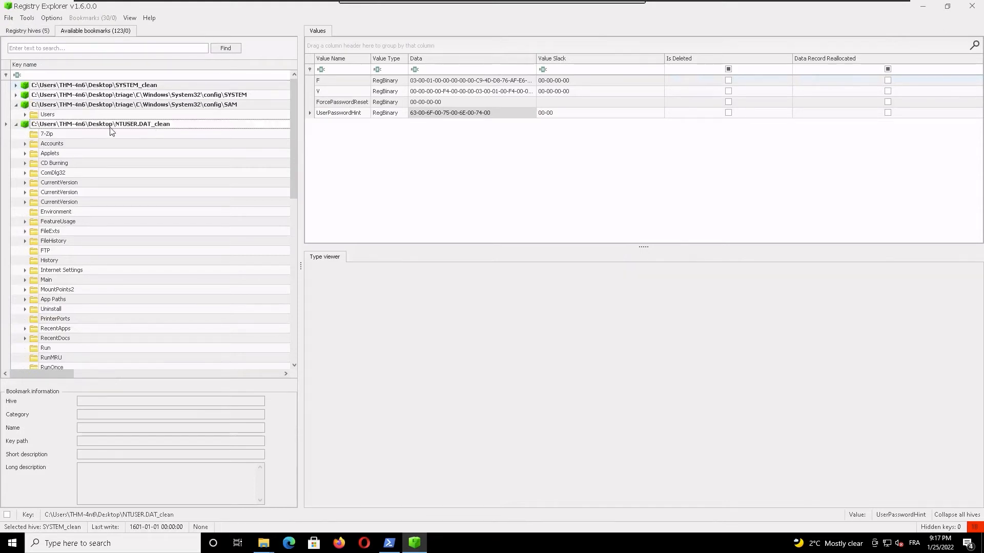
{"action": "left_click", "coordinate": [16, 104]}
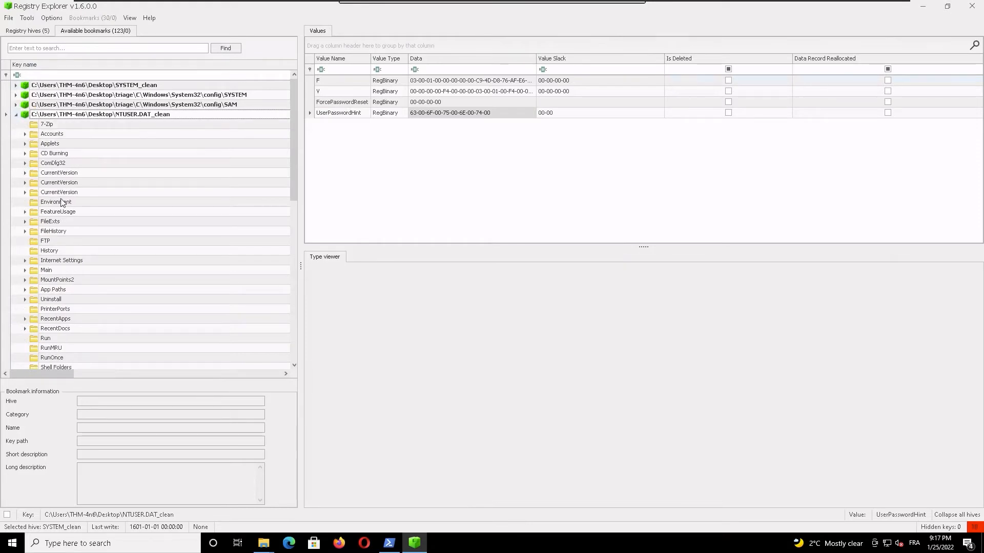
Step: Locate the original triage NTUSER.DAT hive below NTUSER.DAT_clean and collapse its bookmarks
{"action": "left_click_drag", "start_coordinate": [293, 154], "coordinate": [290, 230]}
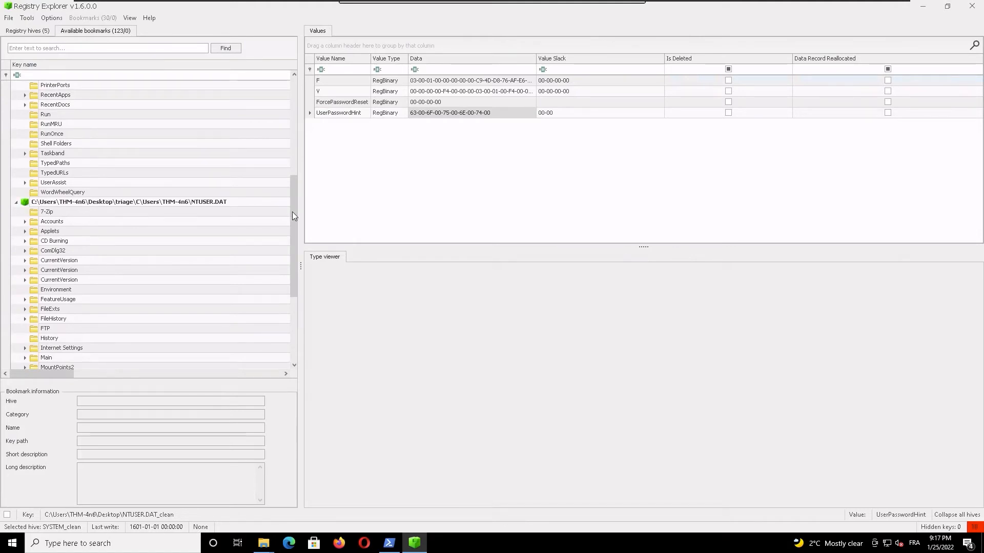
{"action": "left_click_drag", "start_coordinate": [293, 215], "coordinate": [305, 98]}
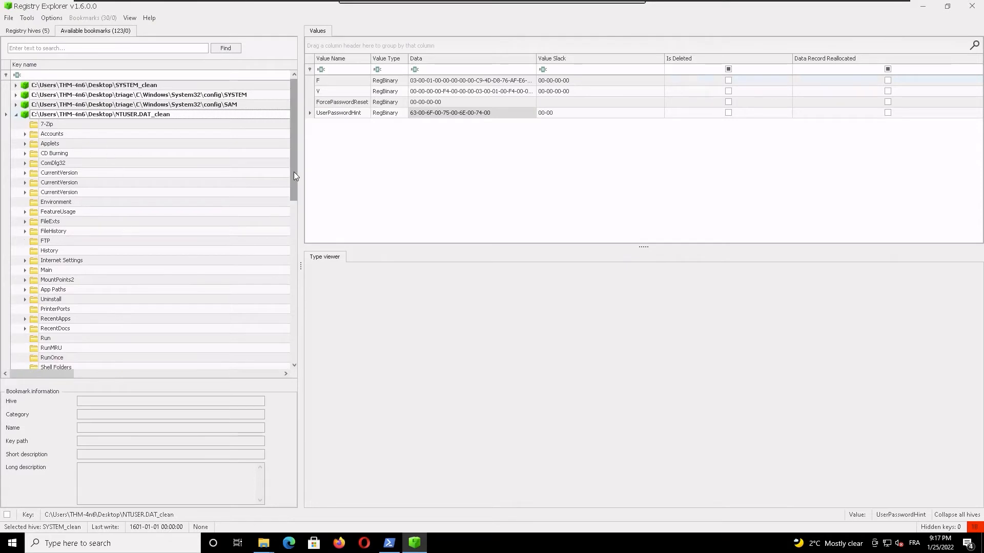
{"action": "left_click_drag", "start_coordinate": [296, 167], "coordinate": [304, 252]}
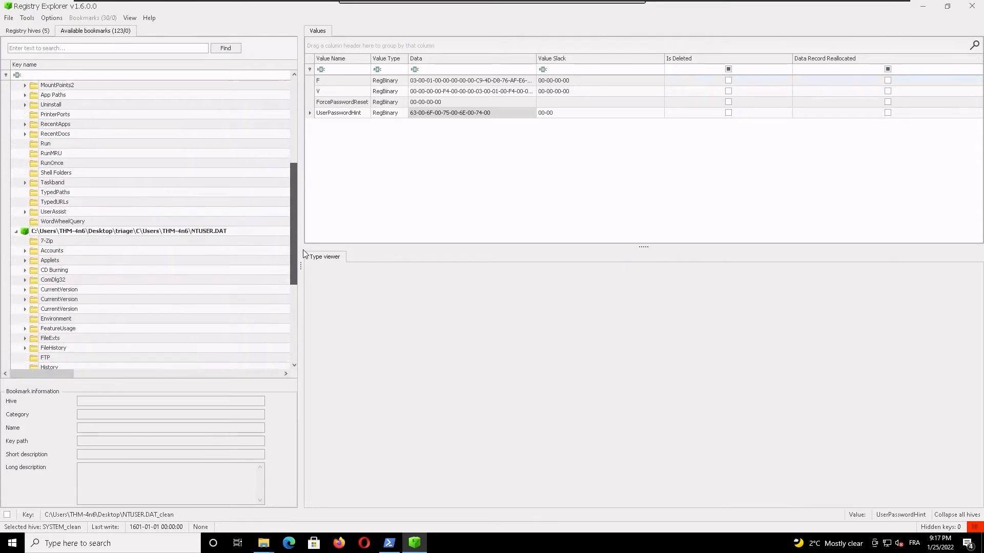
{"action": "left_click", "coordinate": [207, 233]}
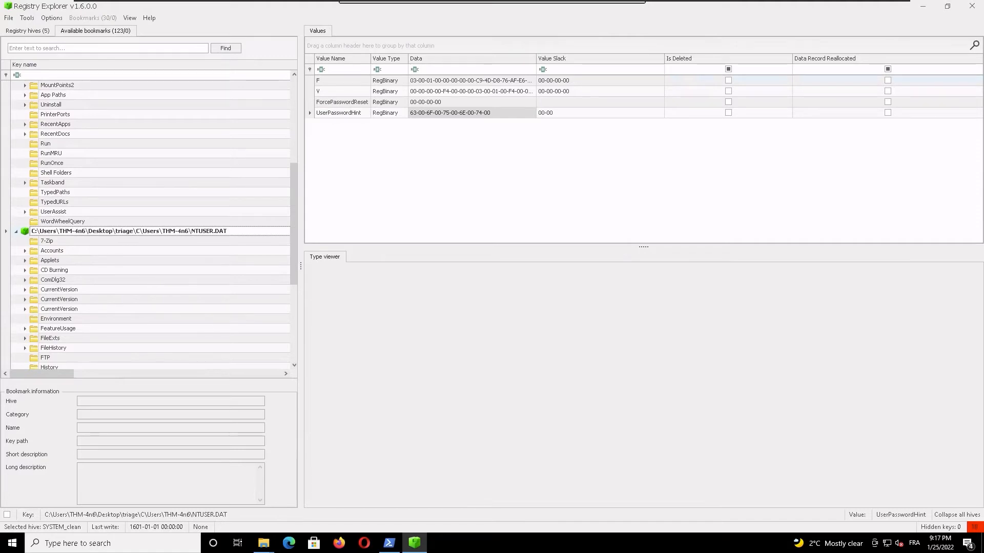
{"action": "left_click", "coordinate": [16, 231]}
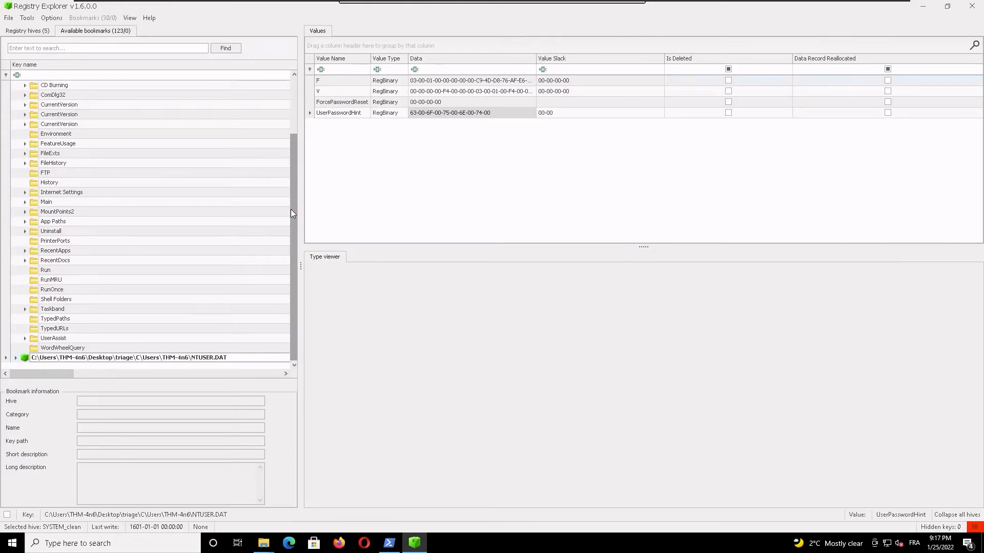
Step: Expand RecentDocs in the NTUSER.DAT_clean hive and examine the .txt key's target name and opened-on time
{"action": "left_click_drag", "start_coordinate": [290, 209], "coordinate": [298, 159]}
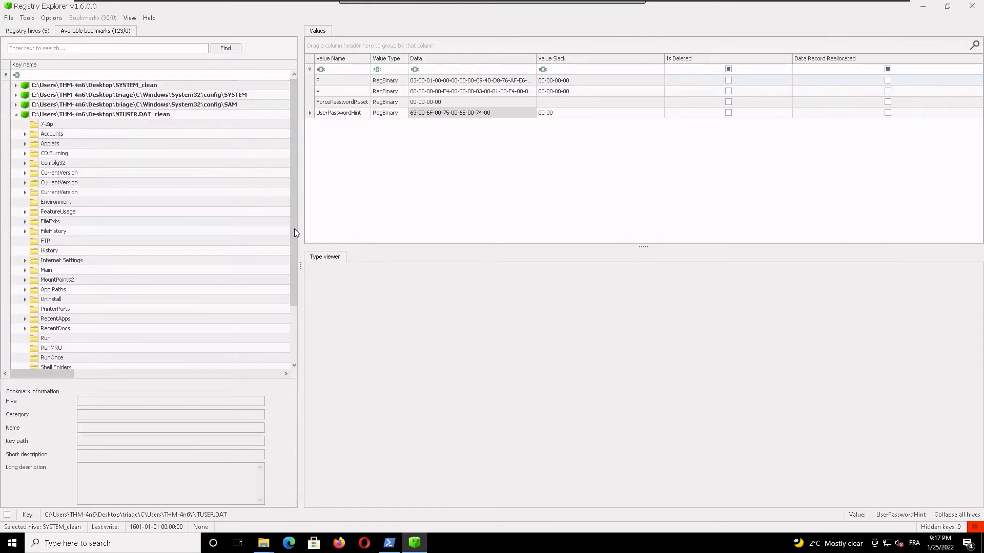
{"action": "scroll", "coordinate": [285, 300], "scroll_direction": "down", "scroll_amount": 3}
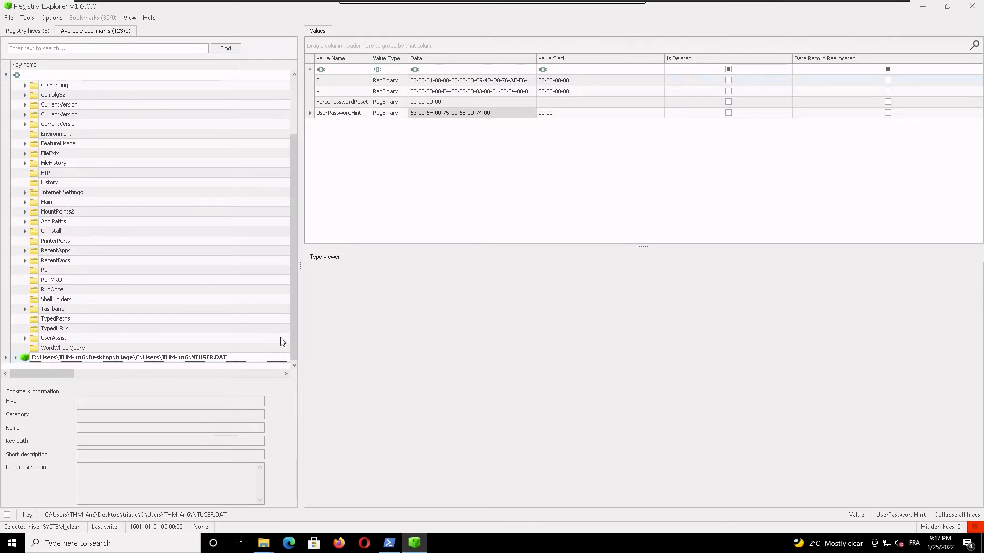
{"action": "left_click_drag", "start_coordinate": [291, 339], "coordinate": [309, 211]}
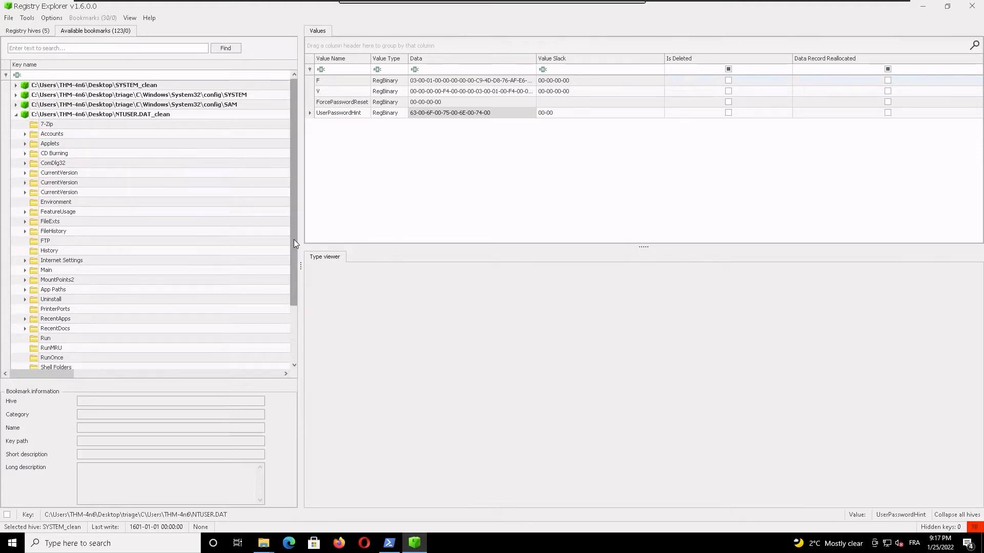
{"action": "left_click_drag", "start_coordinate": [294, 239], "coordinate": [296, 312]}
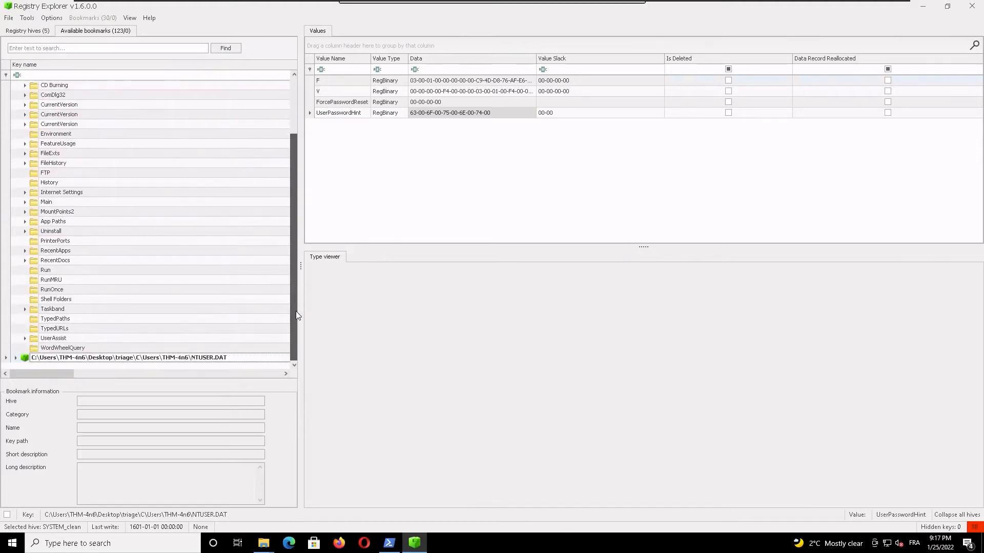
{"action": "left_click", "coordinate": [24, 261]}
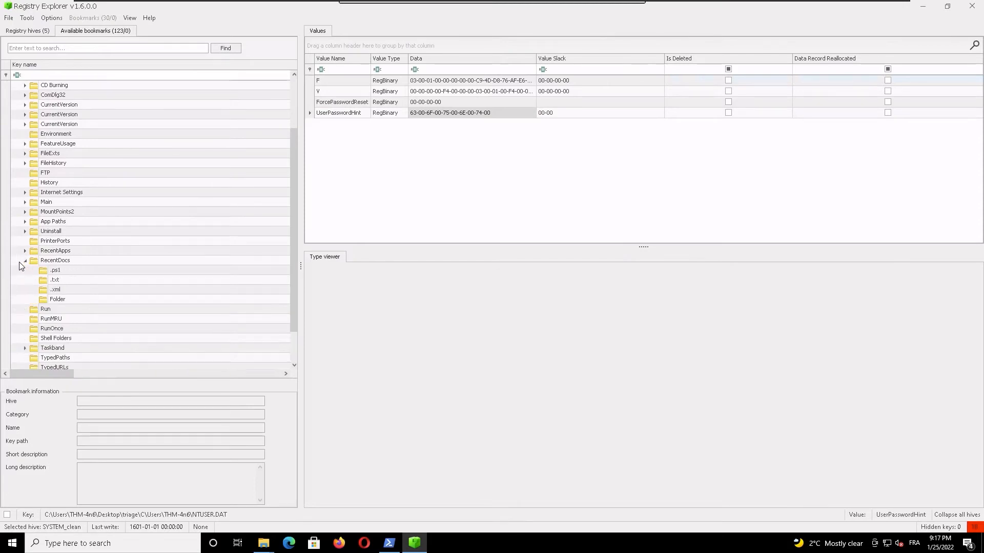
{"action": "left_click", "coordinate": [55, 281]}
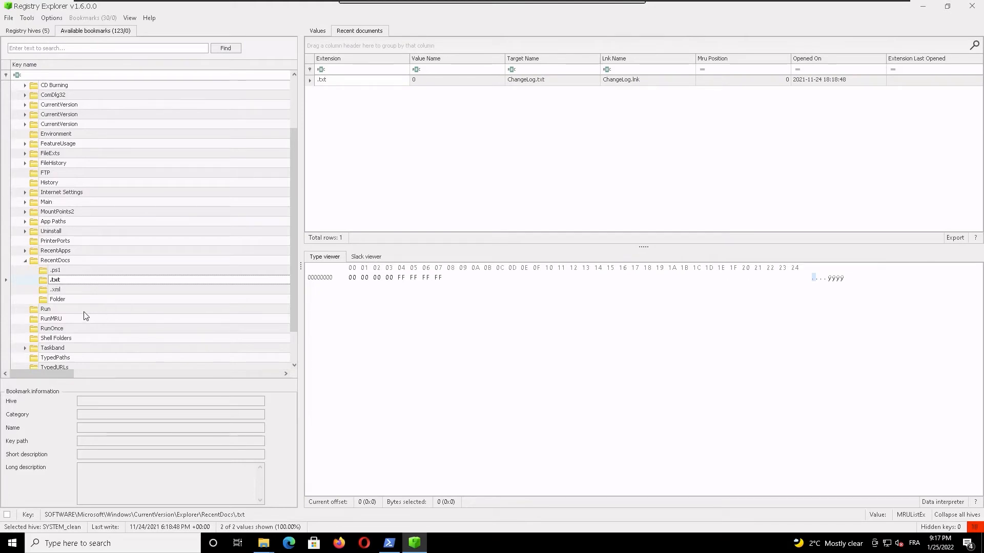
{"action": "left_click", "coordinate": [551, 81]}
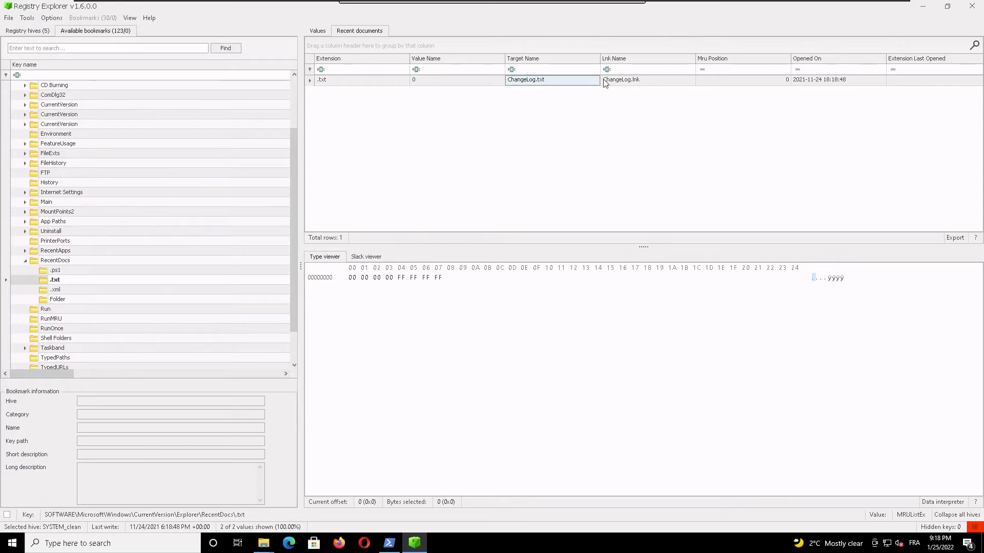
{"action": "left_click", "coordinate": [810, 81]}
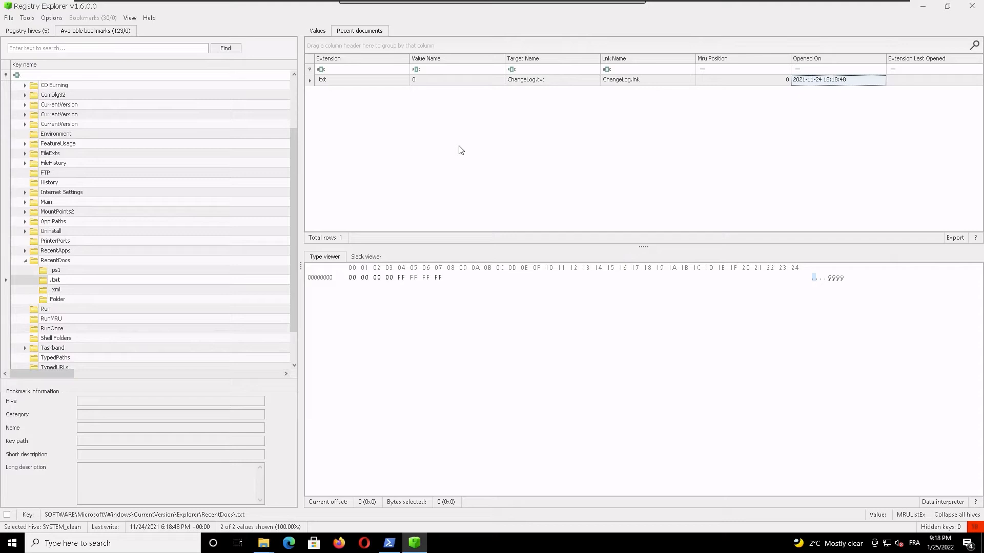
Step: In the full registry hive tree, collapse the SYSTEM_clean, SAM and original NTUSER.DAT hives and widen the key name column
{"action": "left_click", "coordinate": [86, 32]}
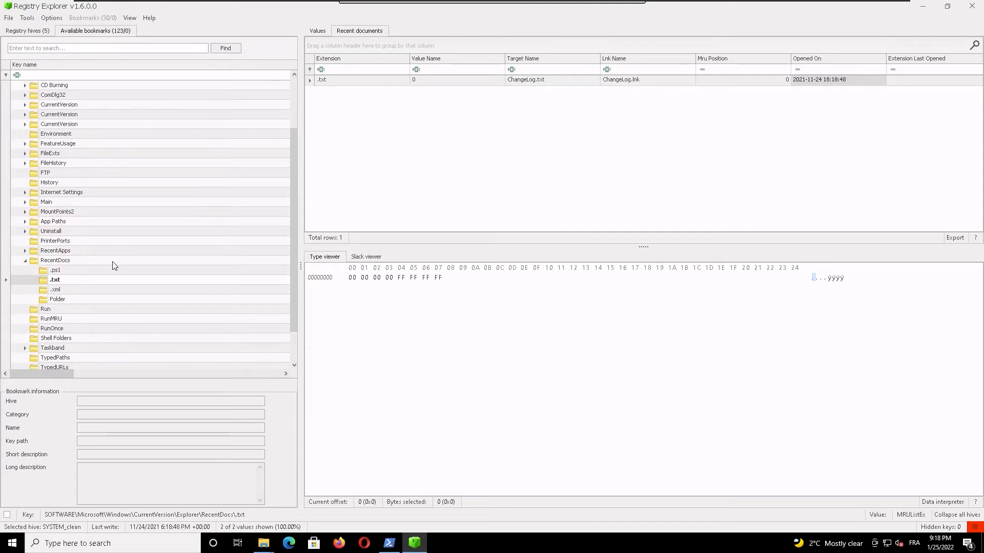
{"action": "left_click", "coordinate": [27, 31]}
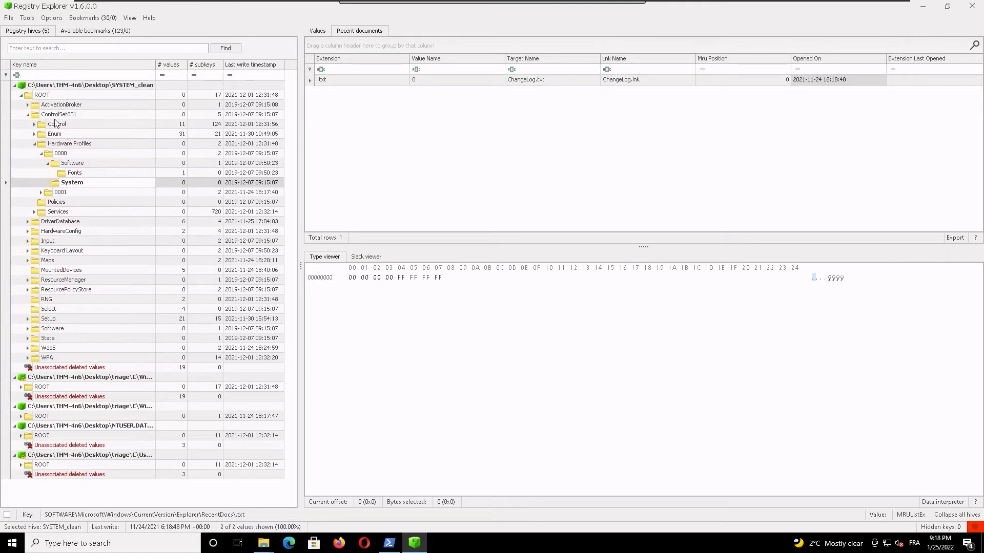
{"action": "left_click", "coordinate": [27, 115]}
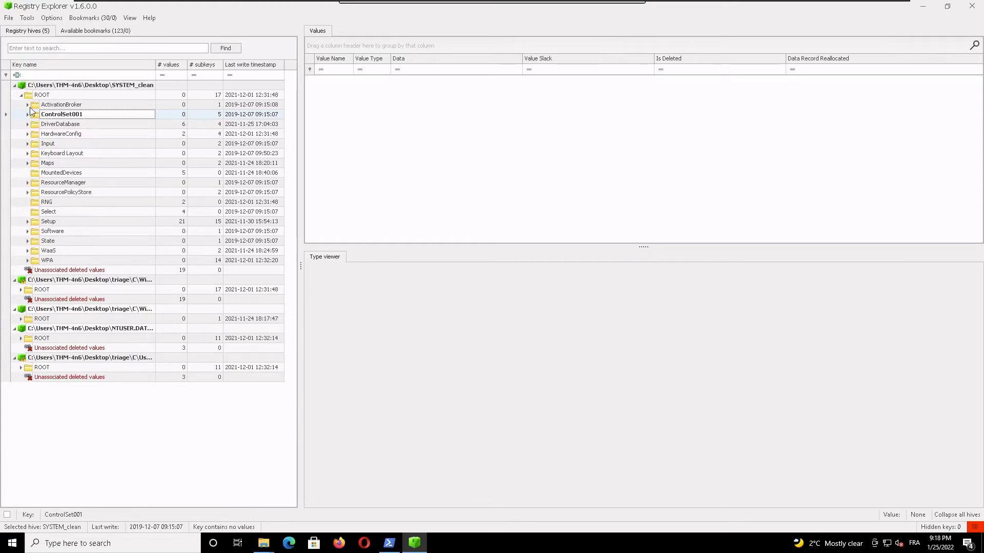
{"action": "left_click", "coordinate": [13, 86]}
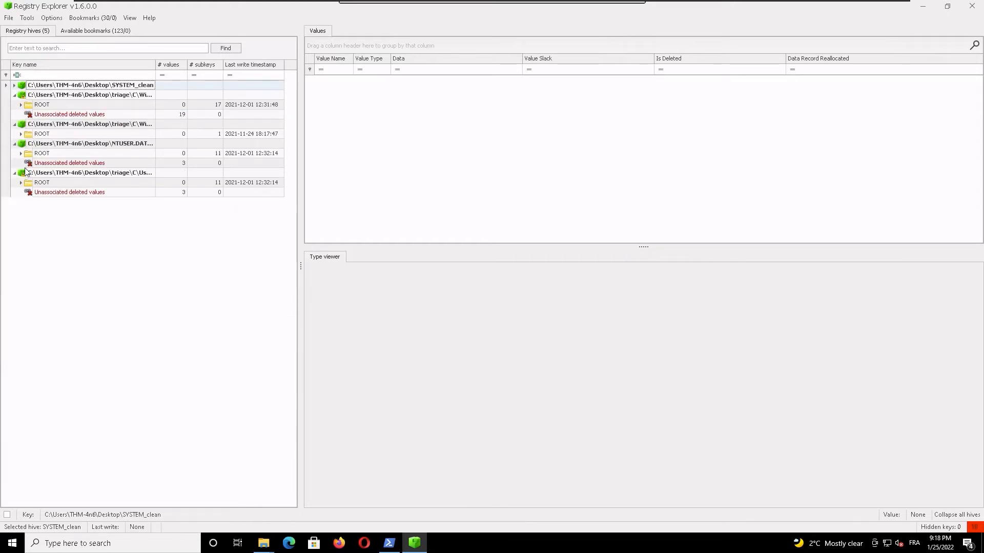
{"action": "left_click", "coordinate": [15, 173]}
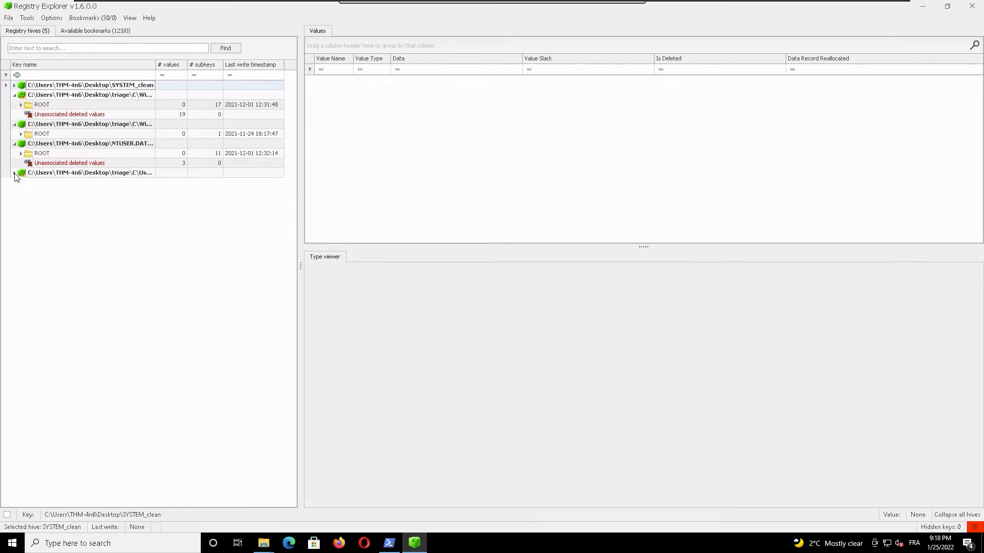
{"action": "left_click", "coordinate": [15, 125]}
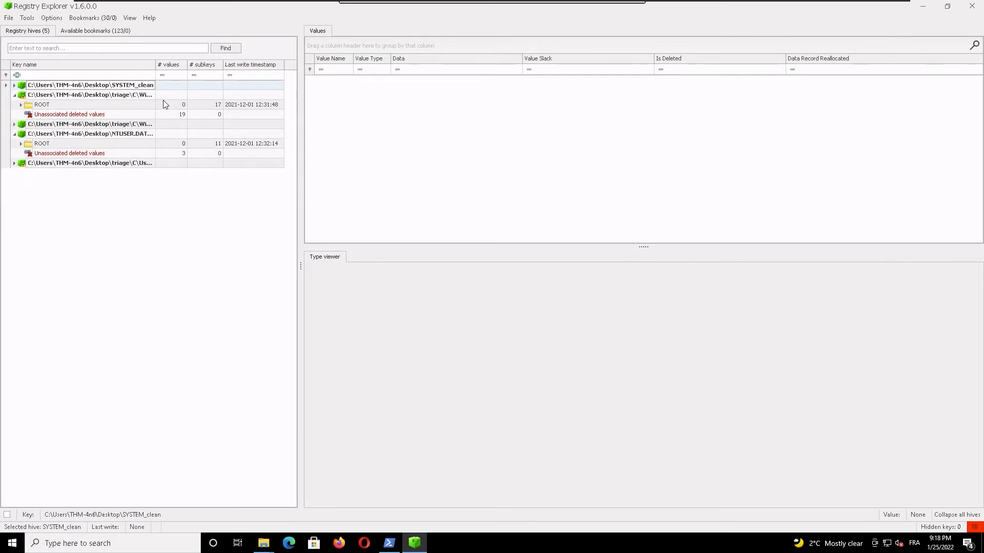
{"action": "left_click_drag", "start_coordinate": [154, 66], "coordinate": [225, 65]}
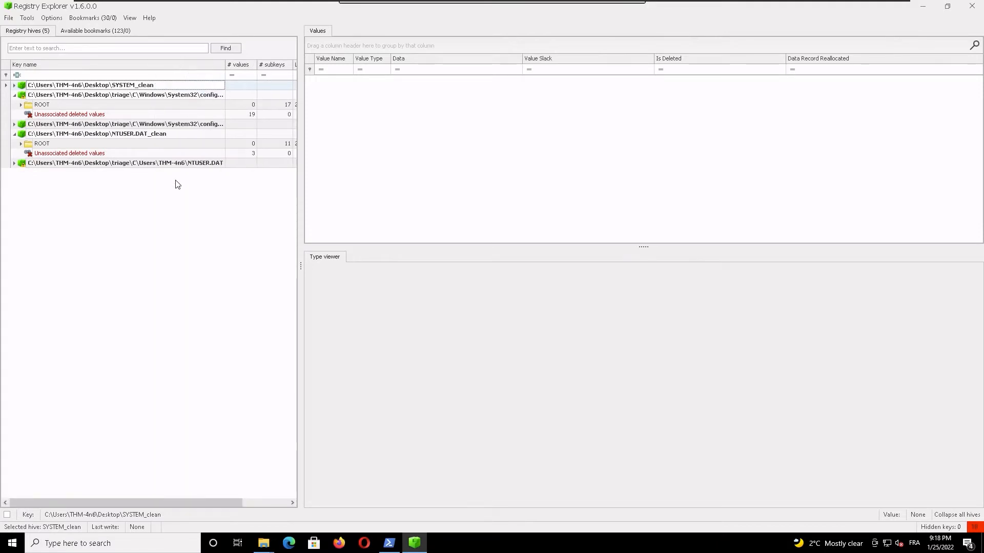
Step: Expand the NTUSER.DAT_clean hive down through ROOT, SOFTWARE, Microsoft and Windows to the CurrentVersion key
{"action": "double_click", "coordinate": [36, 145]}
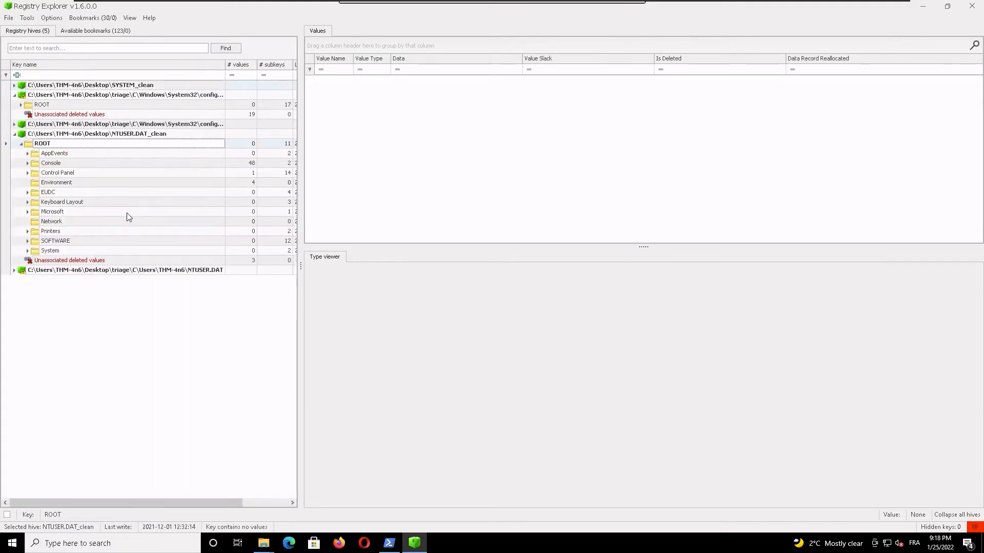
{"action": "double_click", "coordinate": [62, 242]}
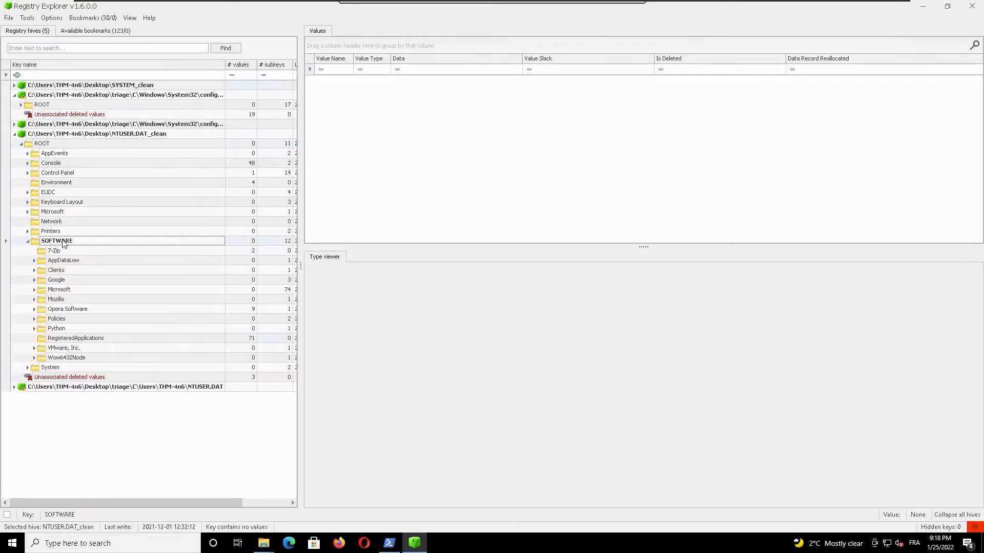
{"action": "double_click", "coordinate": [61, 290]}
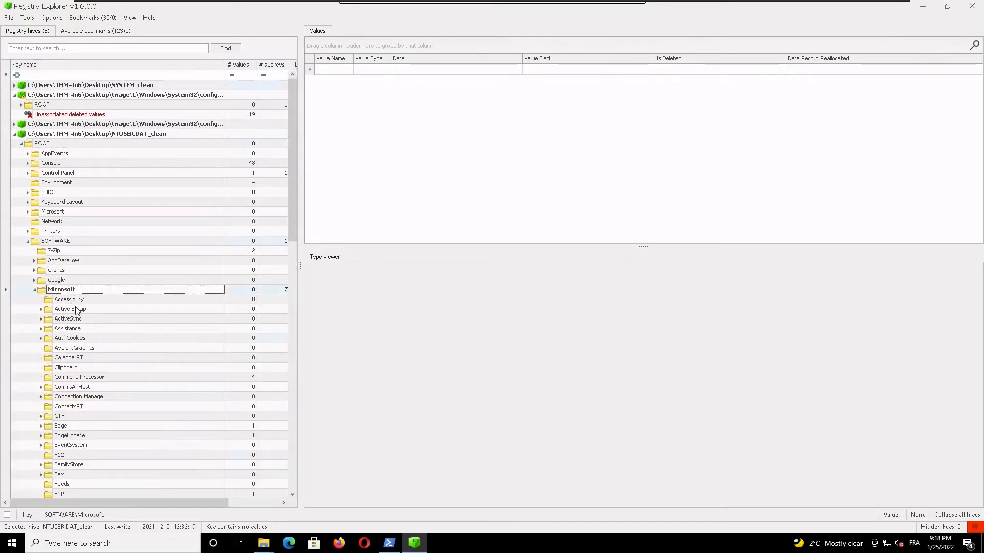
{"action": "scroll", "coordinate": [160, 394], "scroll_direction": "down", "scroll_amount": 1}
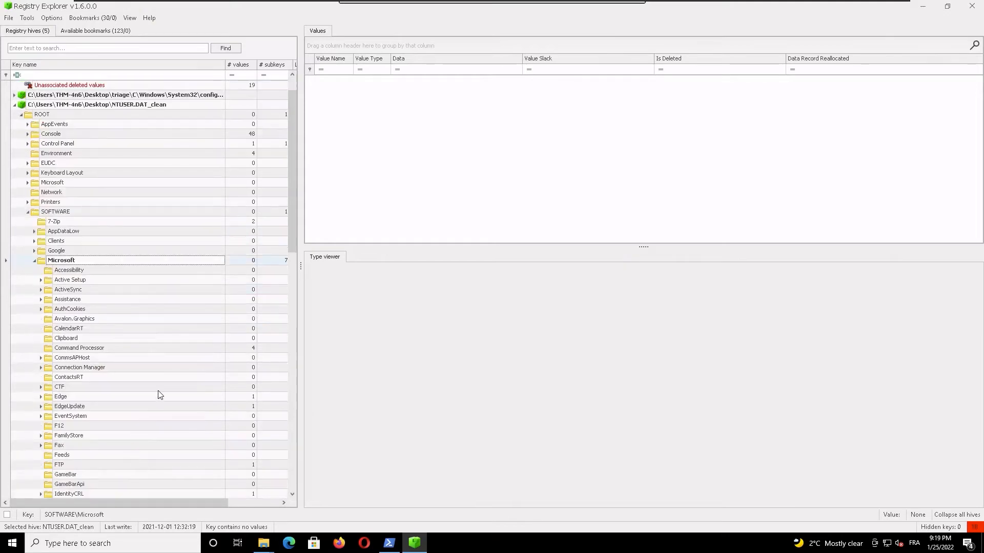
{"action": "scroll", "coordinate": [158, 437], "scroll_direction": "down", "scroll_amount": 8}
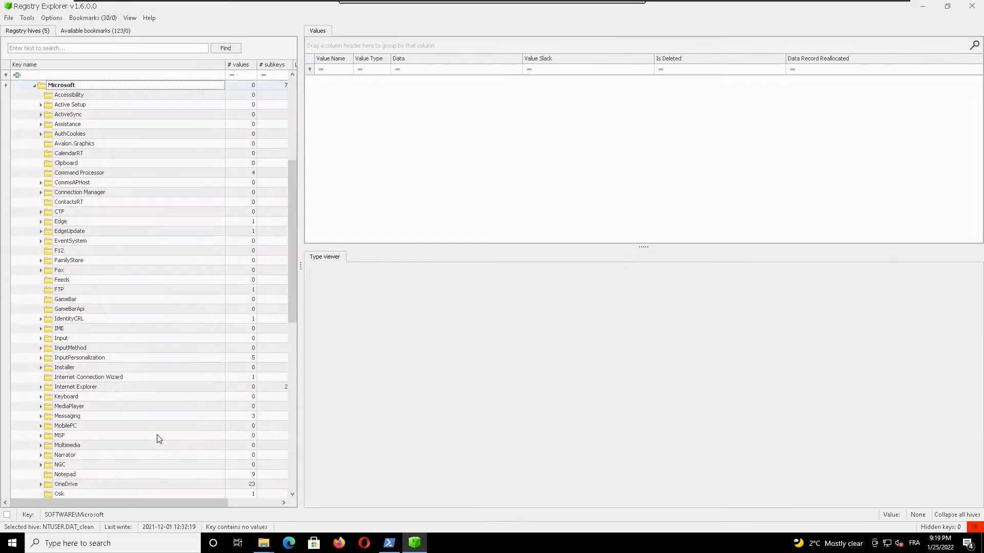
{"action": "scroll", "coordinate": [160, 439], "scroll_direction": "down", "scroll_amount": 8}
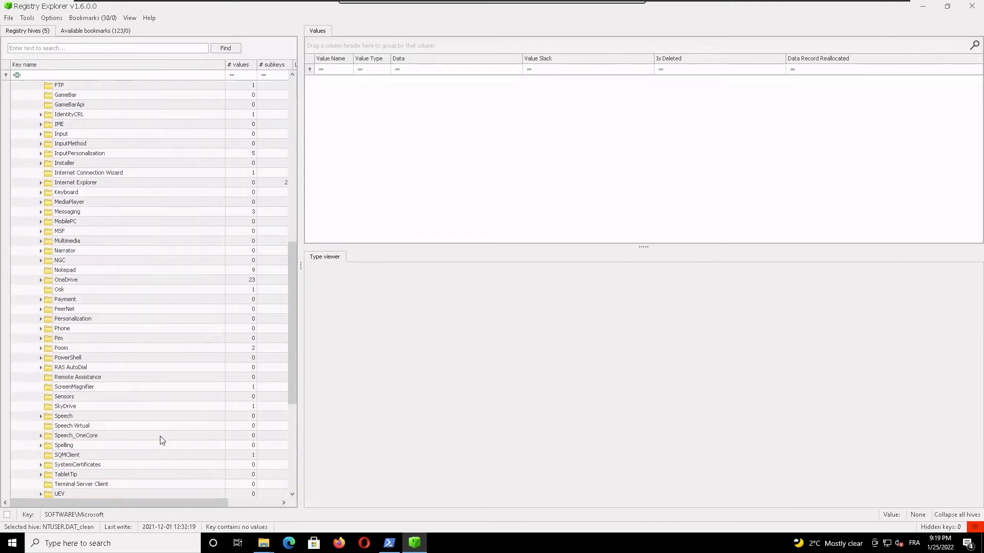
{"action": "scroll", "coordinate": [160, 440], "scroll_direction": "down", "scroll_amount": 2}
{"action": "left_click", "coordinate": [71, 417]}
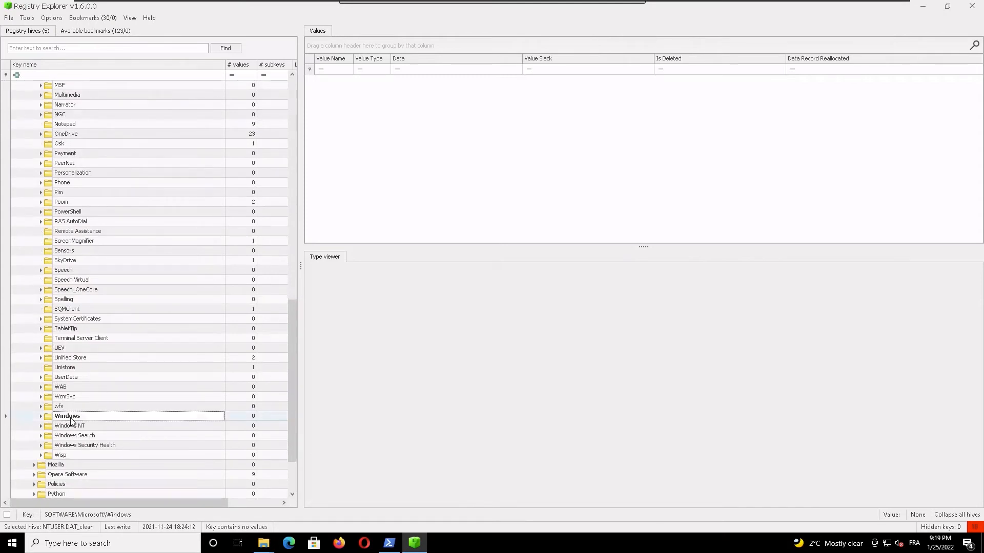
{"action": "double_click", "coordinate": [73, 418]}
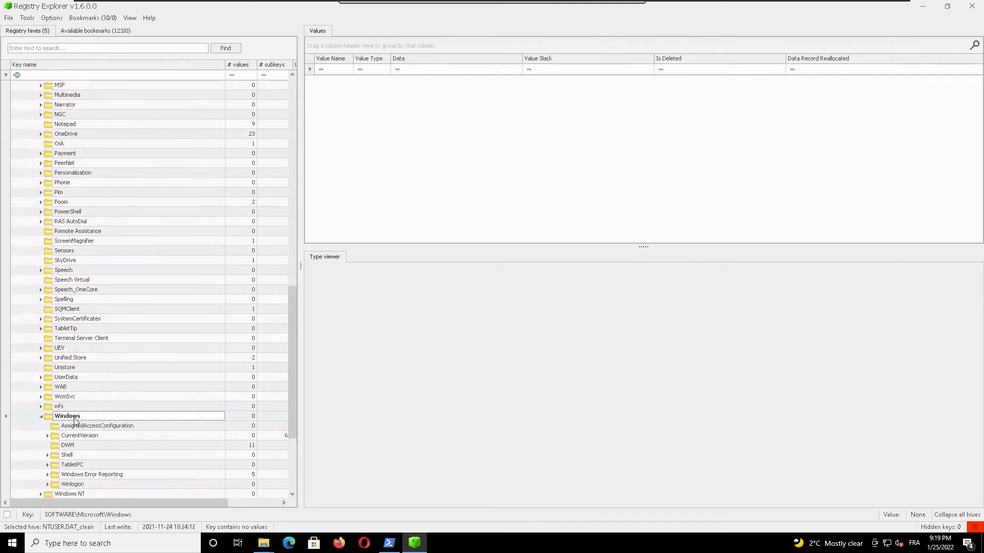
{"action": "double_click", "coordinate": [77, 436]}
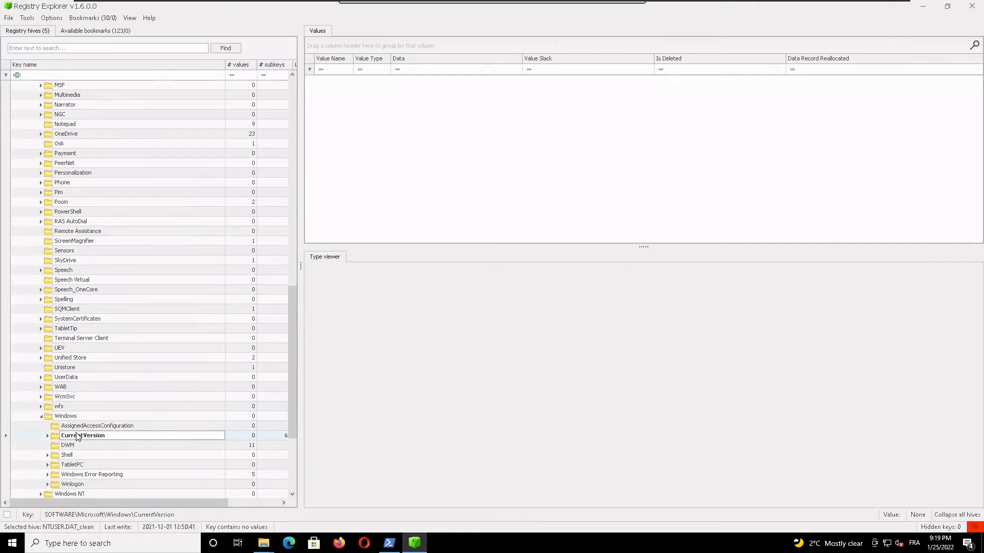
Step: Locate the Explorer key under CurrentVersion and expand it
{"action": "scroll", "coordinate": [124, 448], "scroll_direction": "down", "scroll_amount": 2}
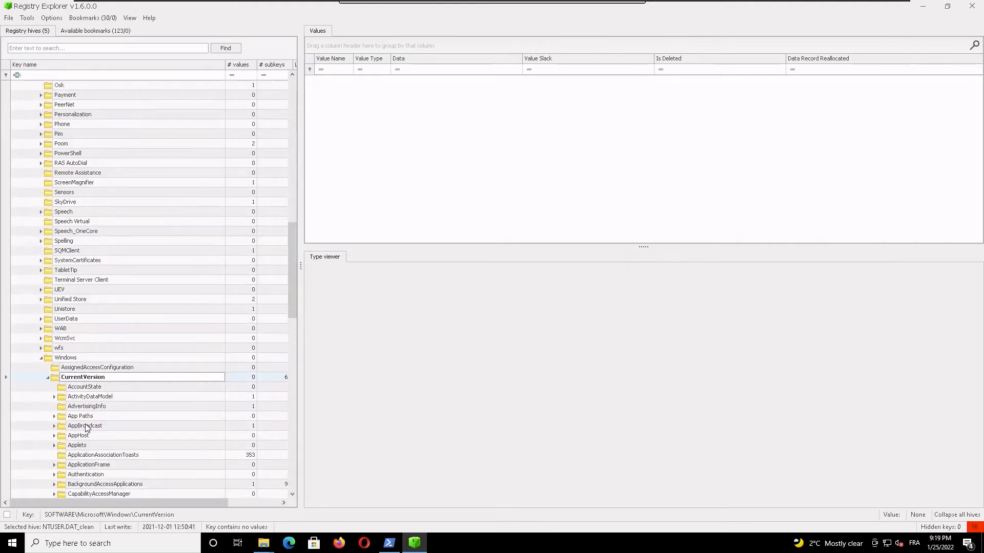
{"action": "scroll", "coordinate": [132, 441], "scroll_direction": "down", "scroll_amount": 1}
{"action": "scroll", "coordinate": [132, 440], "scroll_direction": "down", "scroll_amount": 2}
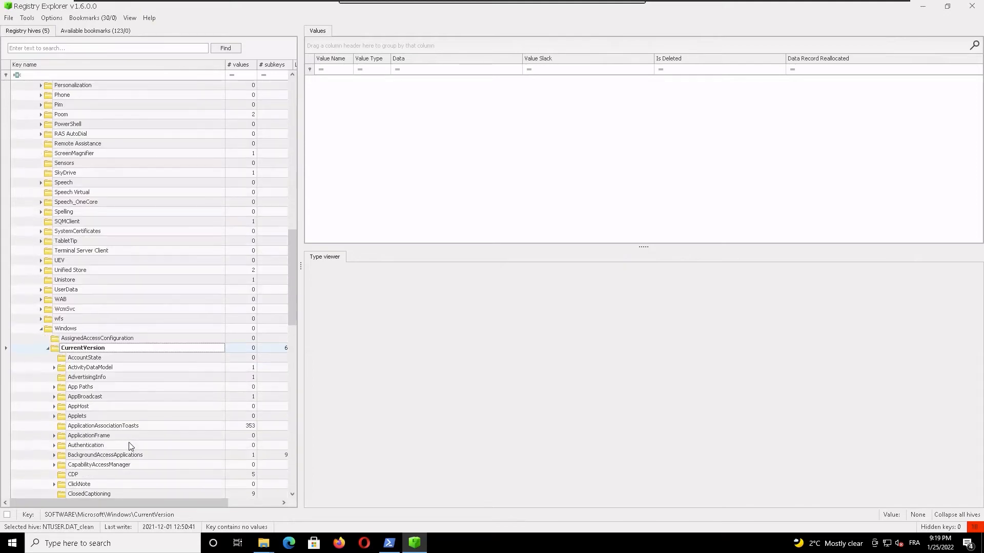
{"action": "scroll", "coordinate": [132, 444], "scroll_direction": "down", "scroll_amount": 2}
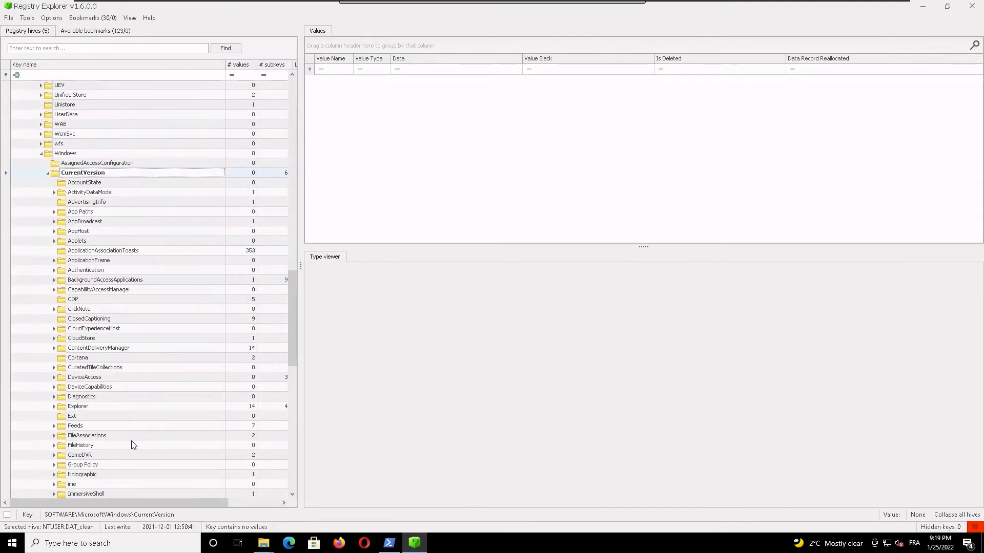
{"action": "left_click", "coordinate": [79, 407]}
{"action": "double_click", "coordinate": [80, 408]}
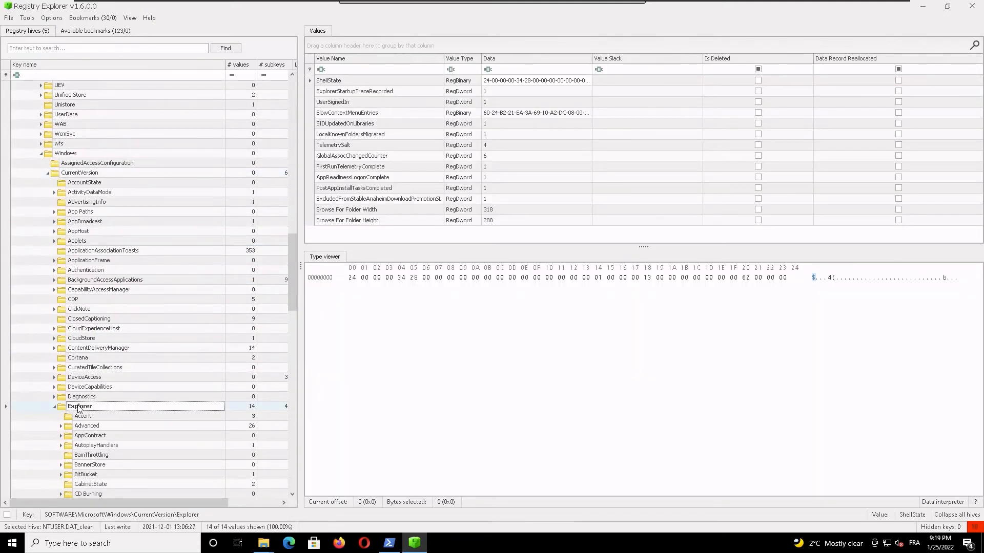
Step: Expand RecentDocs under the Explorer key and examine the .txt subkey's target name and opened-on time
{"action": "scroll", "coordinate": [164, 425], "scroll_direction": "down", "scroll_amount": 3}
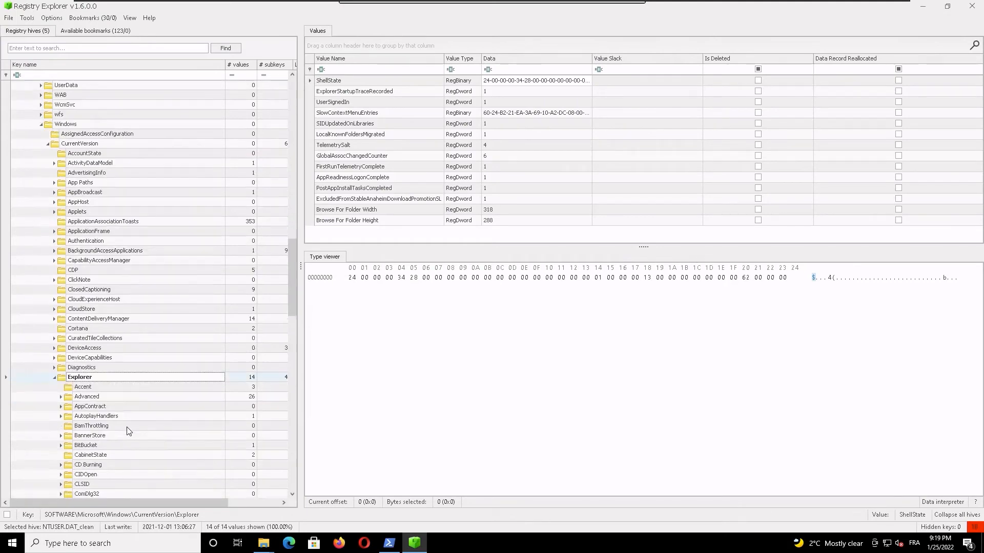
{"action": "scroll", "coordinate": [136, 432], "scroll_direction": "down", "scroll_amount": 4}
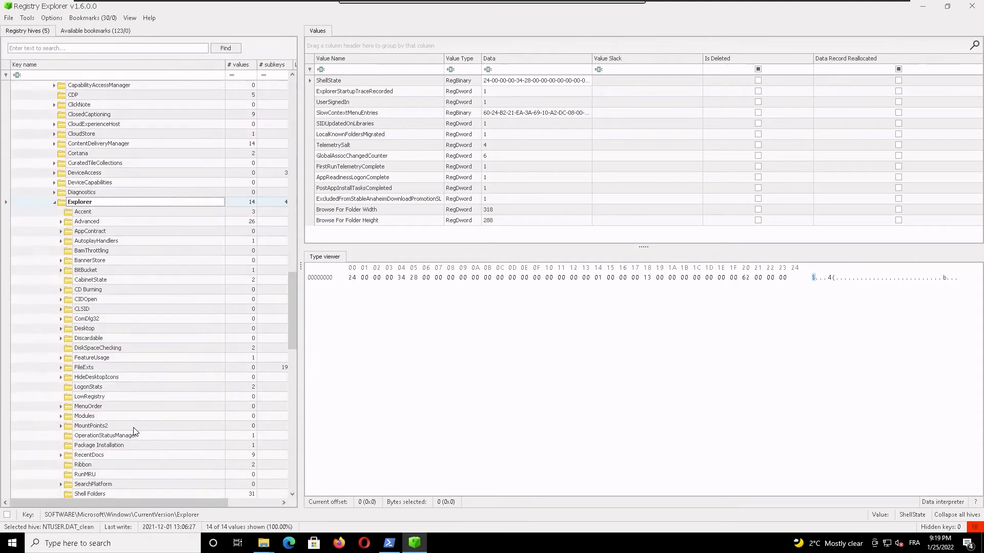
{"action": "scroll", "coordinate": [136, 432], "scroll_direction": "down", "scroll_amount": 1}
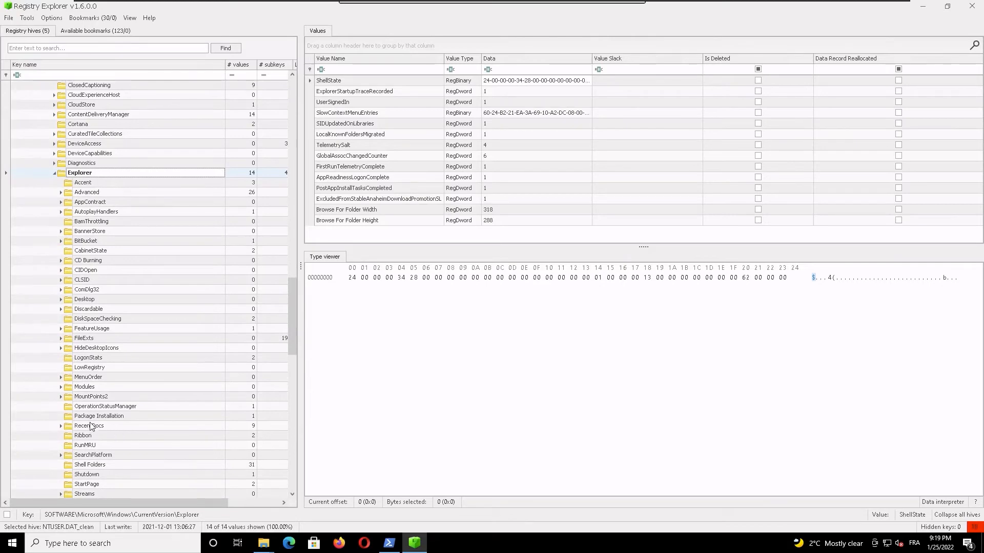
{"action": "left_click", "coordinate": [88, 427]}
{"action": "double_click", "coordinate": [88, 427]}
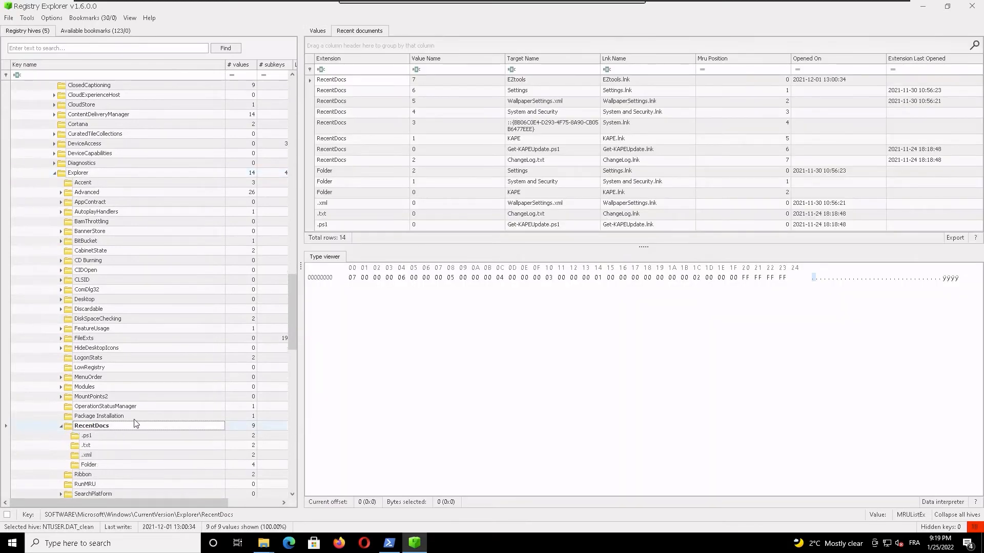
{"action": "left_click", "coordinate": [86, 447]}
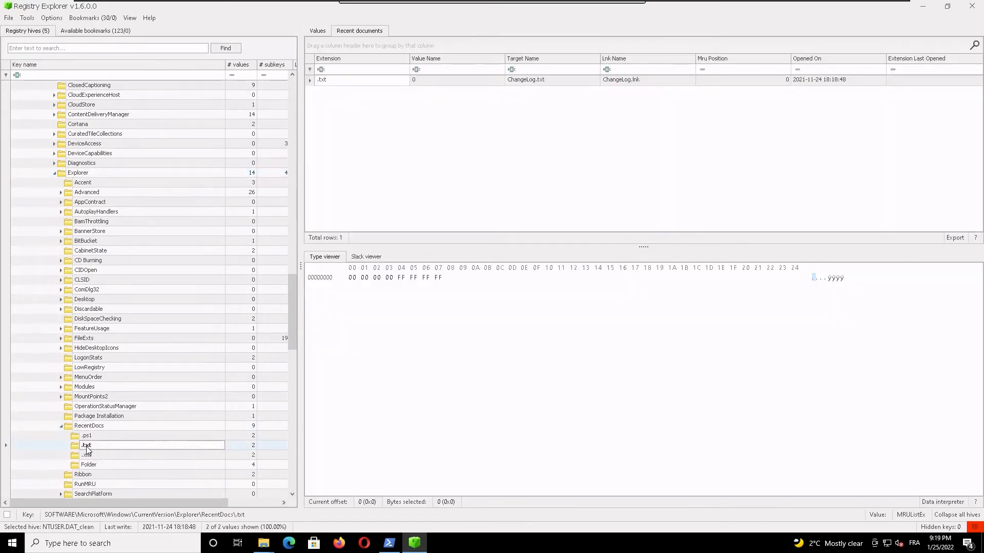
{"action": "left_click", "coordinate": [813, 81]}
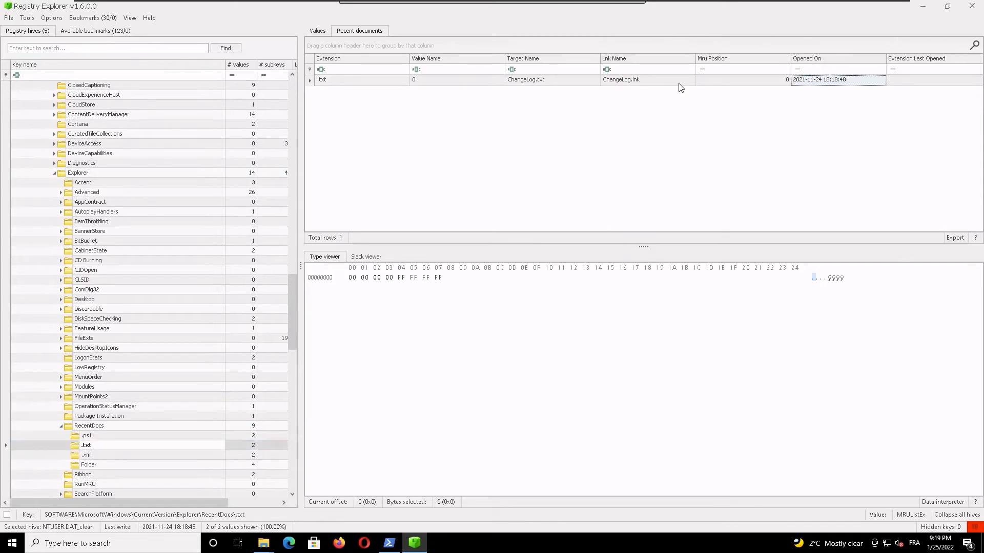
{"action": "left_click", "coordinate": [533, 82]}
{"action": "left_click", "coordinate": [837, 82]}
Step: Compare the bookmarked RecentDocs .txt key with the same key in the full hive tree
{"action": "left_click", "coordinate": [98, 31]}
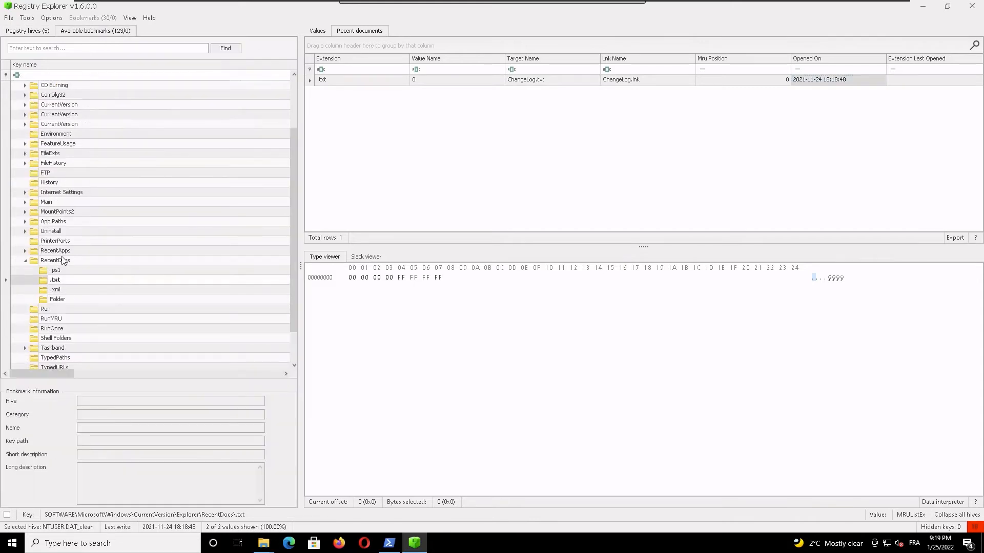
{"action": "left_click", "coordinate": [67, 282]}
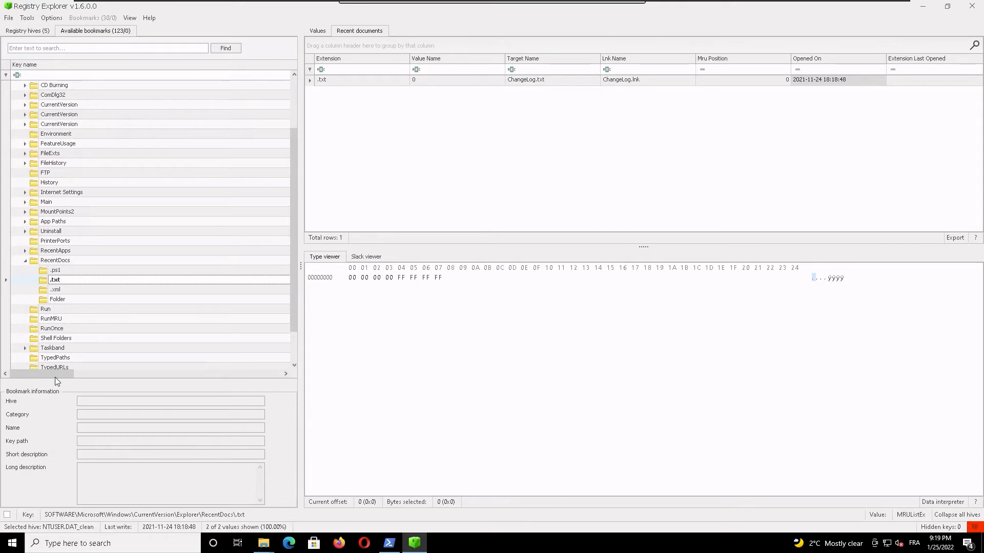
{"action": "left_click", "coordinate": [27, 31]}
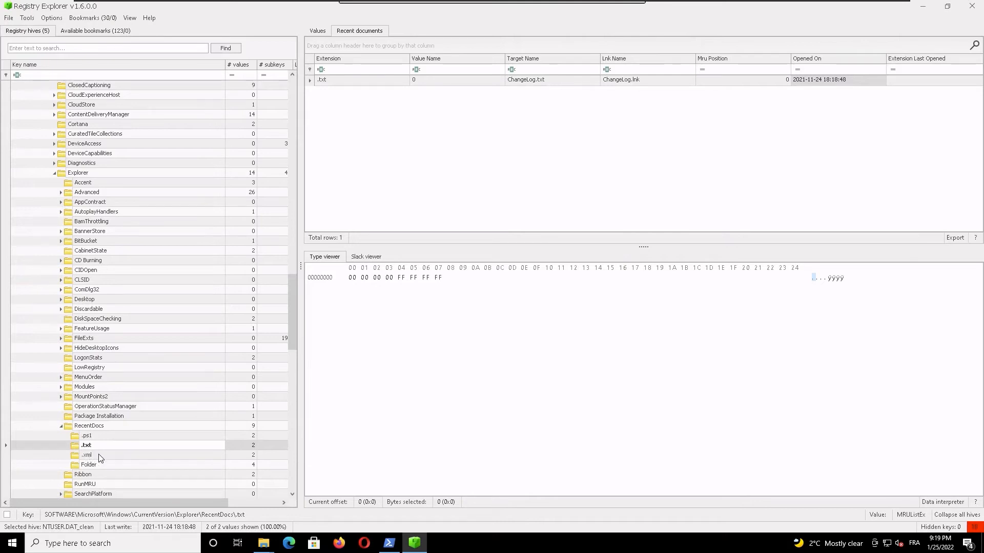
Step: Search the available bookmarks for txt and examine the target name of the RecentDocs .txt key in NTUSER.DAT_clean
{"action": "left_click", "coordinate": [105, 31]}
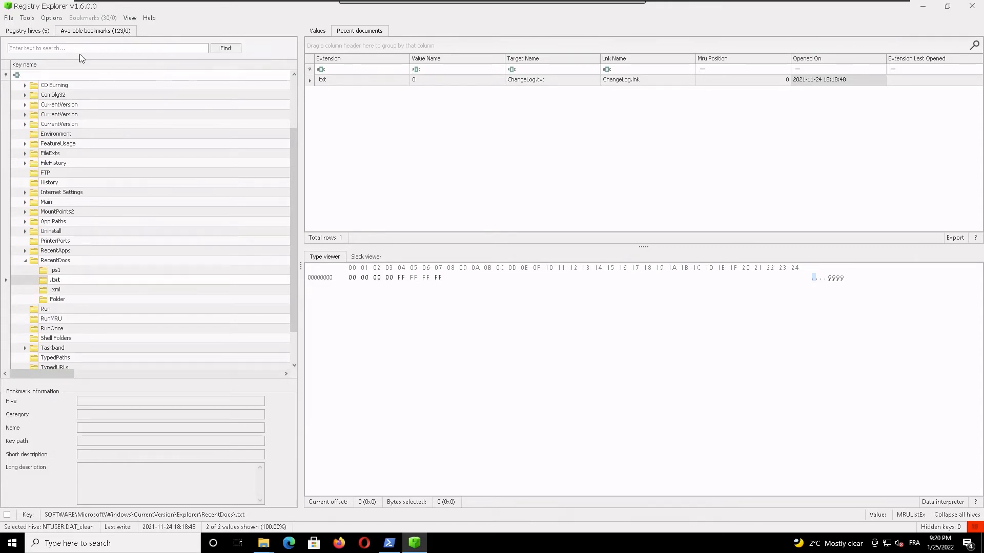
{"action": "type", "text": "*.txt"}
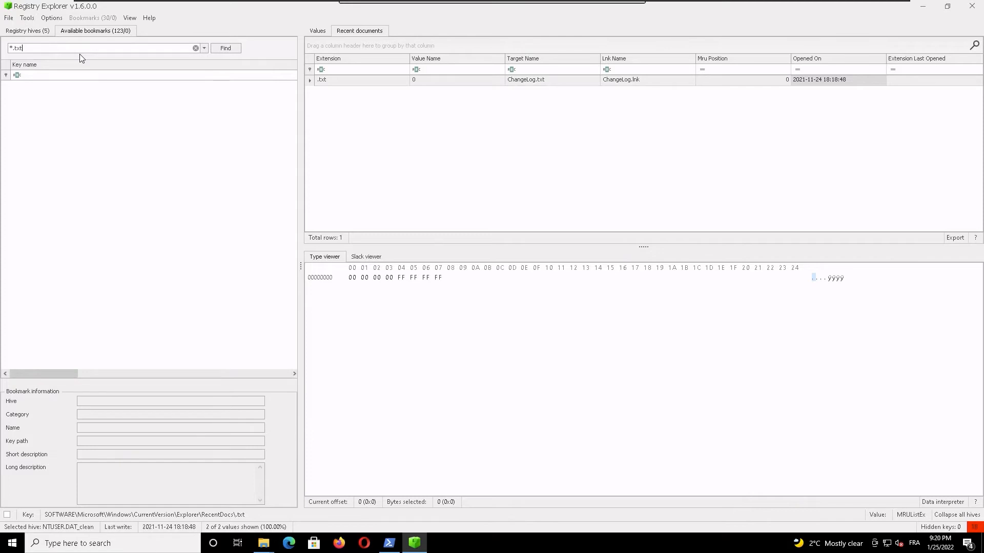
{"action": "key", "text": "BackSpace"}
{"action": "key", "text": "BackSpace"}
{"action": "key", "text": "BackSpace"}
{"action": "key", "text": "BackSpace"}
{"action": "key", "text": "BackSpace"}
{"action": "type", "text": "t"}
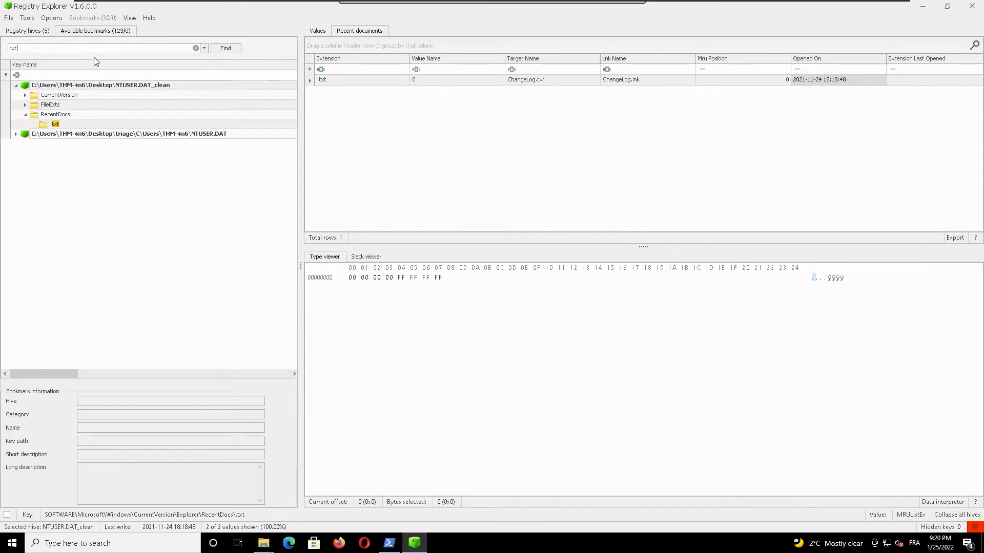
{"action": "left_click", "coordinate": [49, 126]}
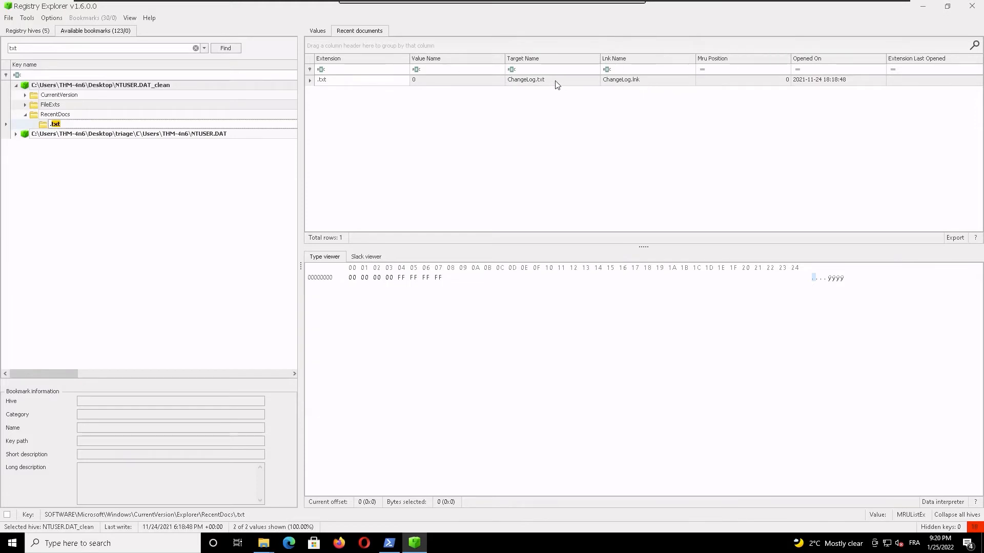
{"action": "left_click", "coordinate": [525, 82]}
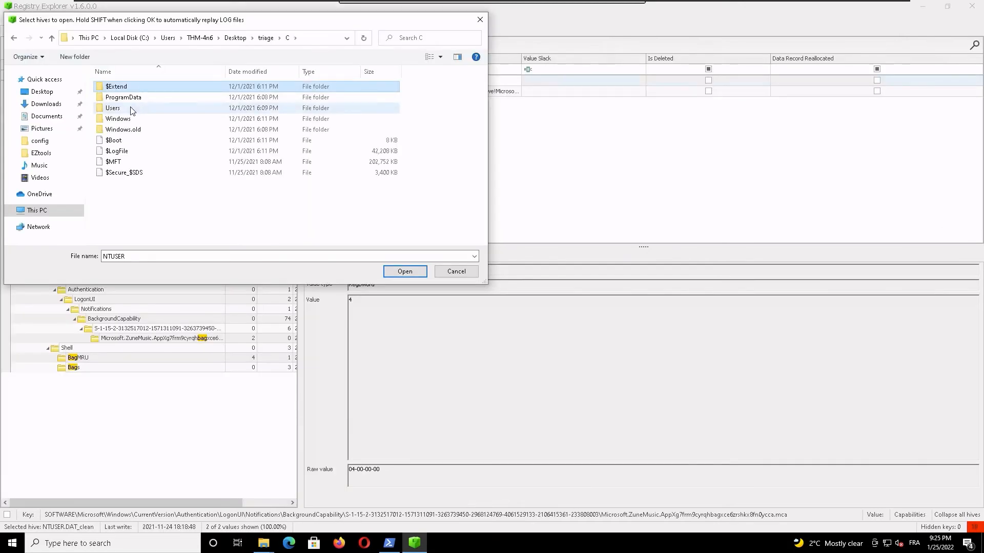
Step: Browse the triage copy's THM-4n6 profile to AppData\Local\Microsoft\Windows and open the UsrClass.dat hive
{"action": "double_click", "coordinate": [135, 108]}
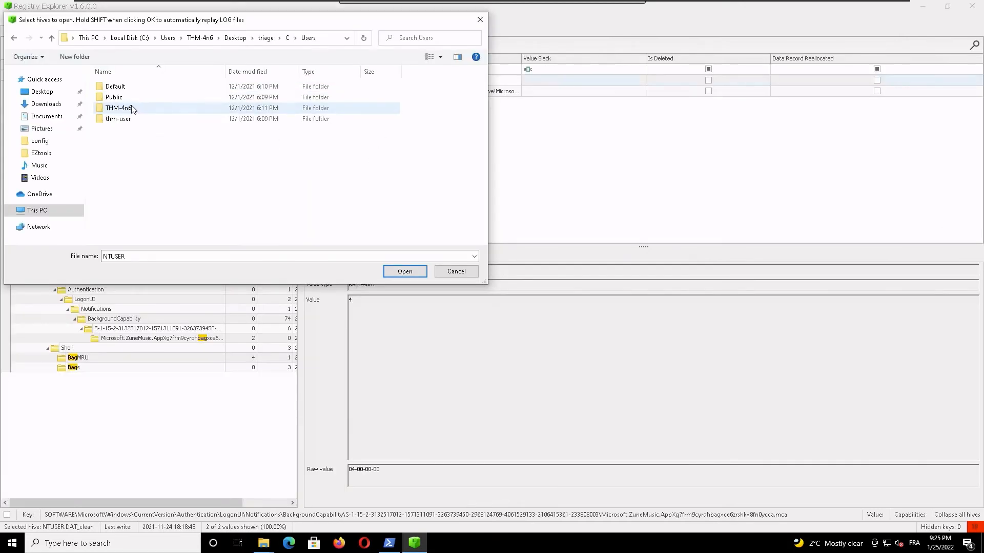
{"action": "double_click", "coordinate": [139, 107]}
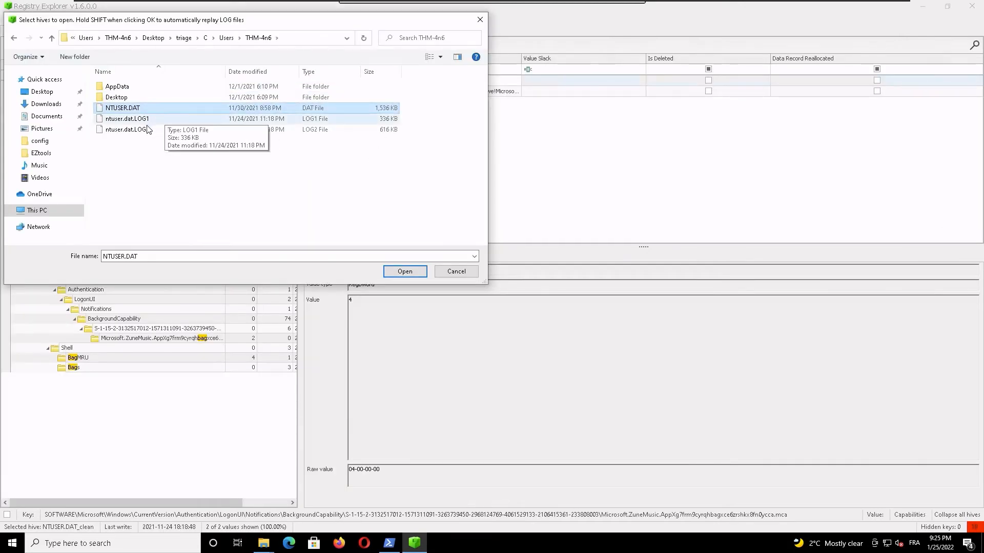
{"action": "double_click", "coordinate": [153, 87]}
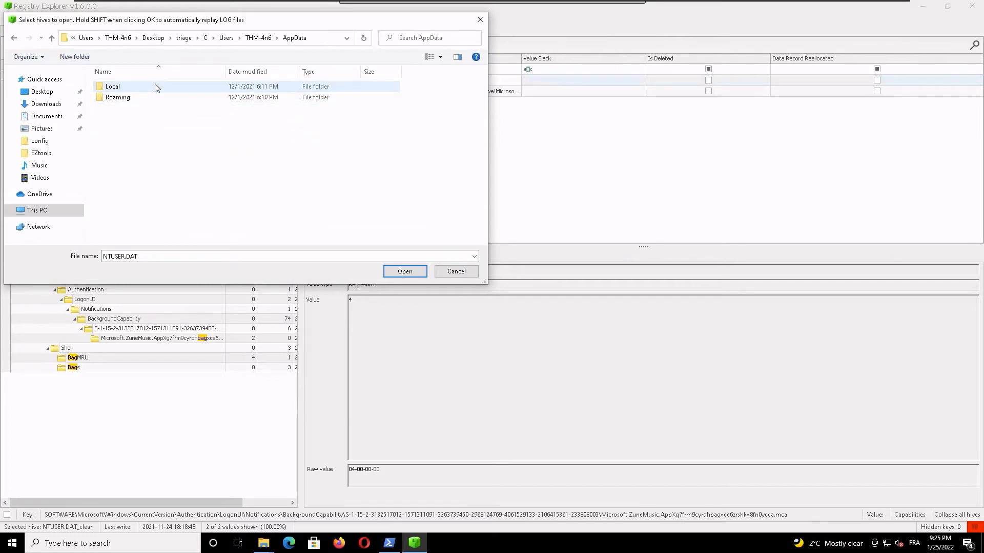
{"action": "double_click", "coordinate": [153, 89]}
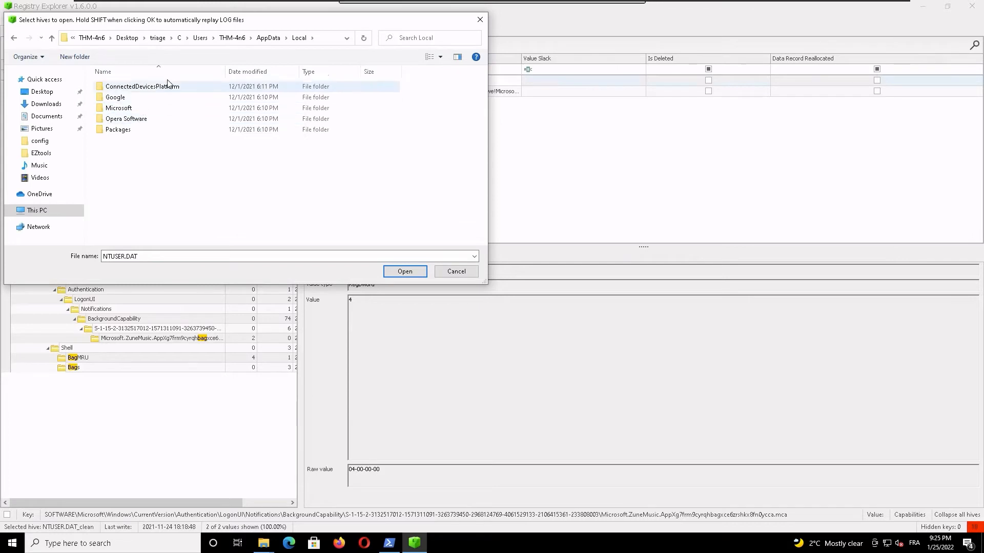
{"action": "double_click", "coordinate": [128, 130]}
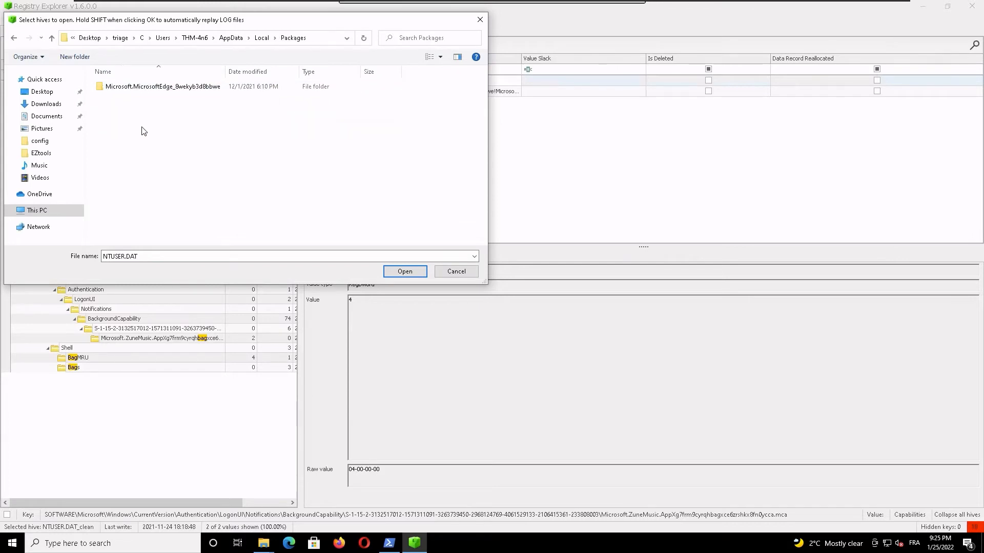
{"action": "left_click", "coordinate": [14, 38]}
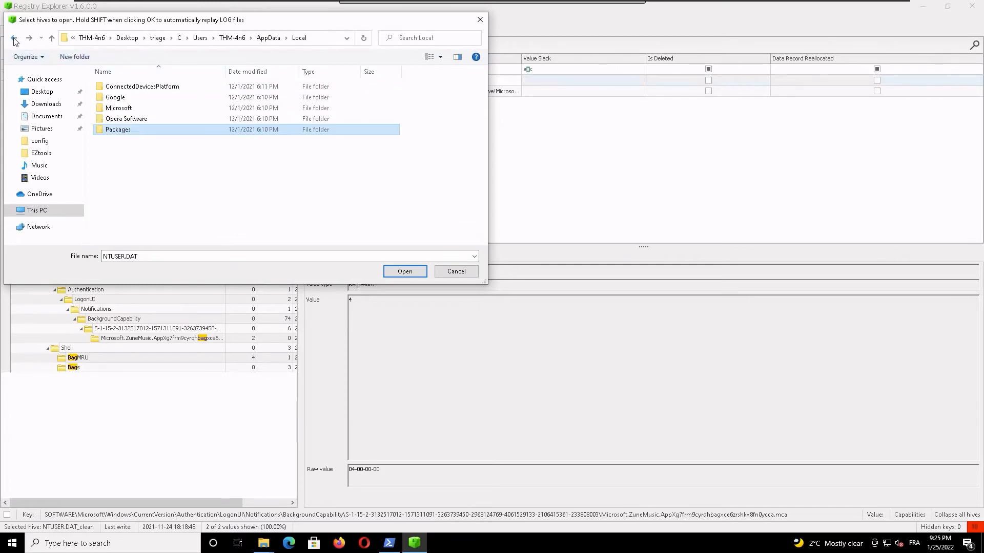
{"action": "double_click", "coordinate": [154, 109]}
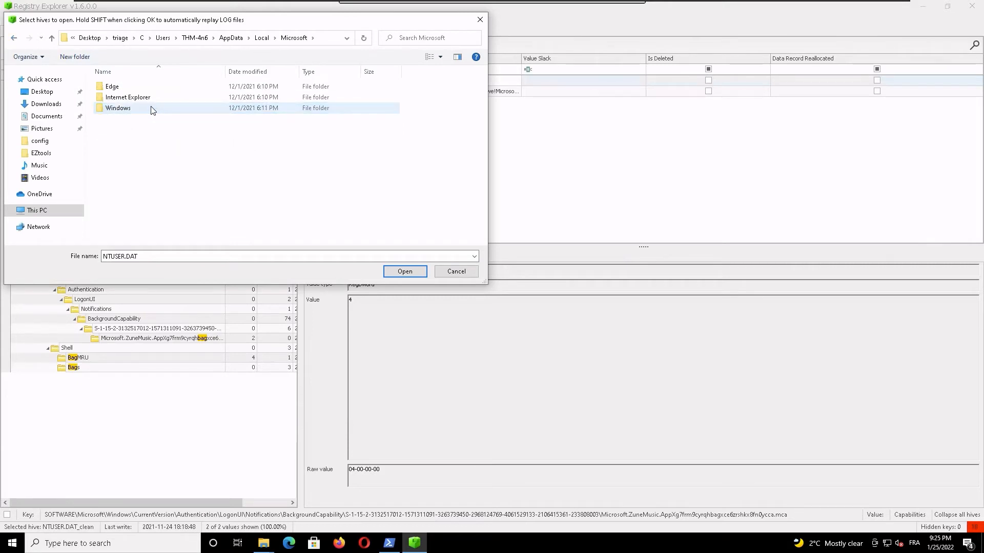
{"action": "double_click", "coordinate": [152, 109]}
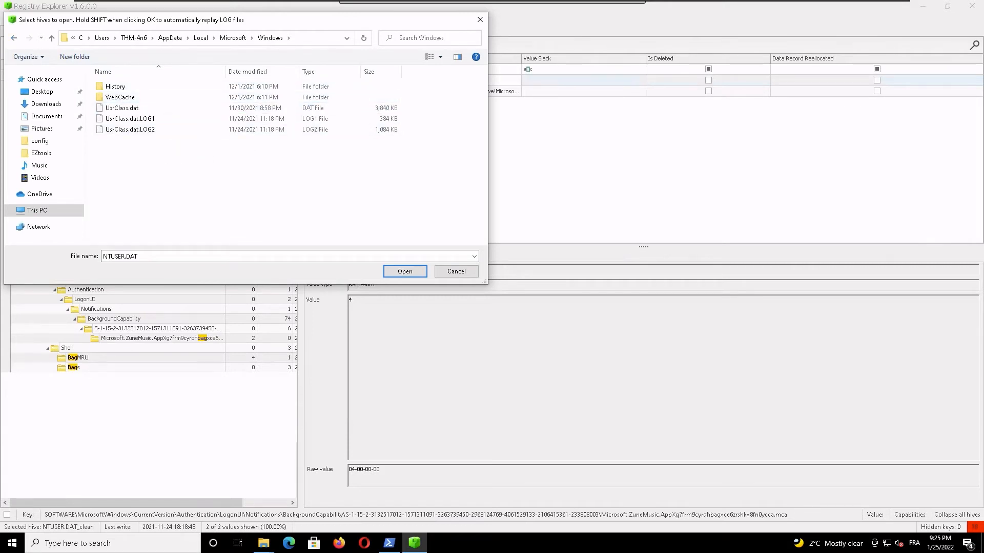
{"action": "left_click", "coordinate": [131, 108]}
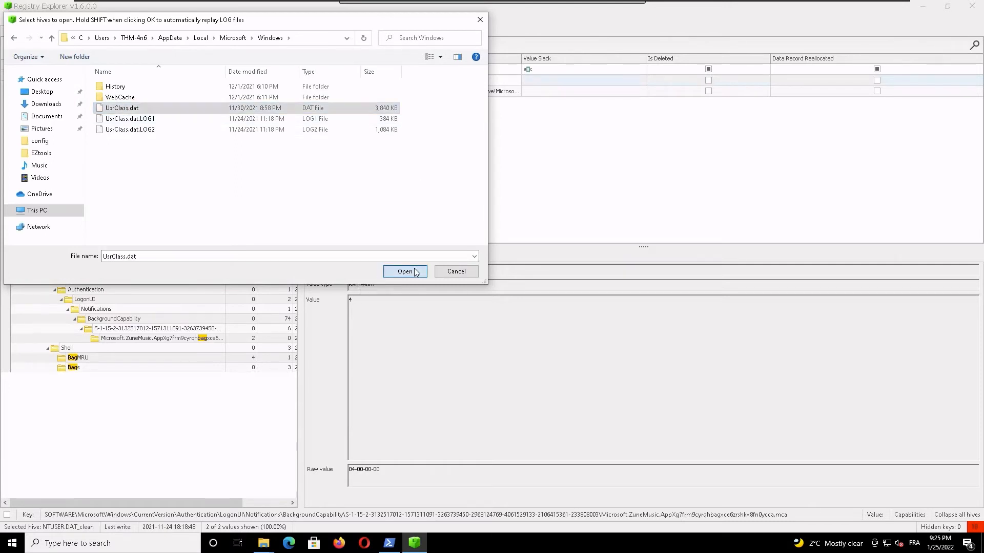
{"action": "left_click", "coordinate": [415, 272]}
Step: Replay the transaction logs UsrClass.dat.LOG1 and UsrClass.dat.LOG2 against the dirty UsrClass.dat hive
{"action": "left_click", "coordinate": [467, 308]}
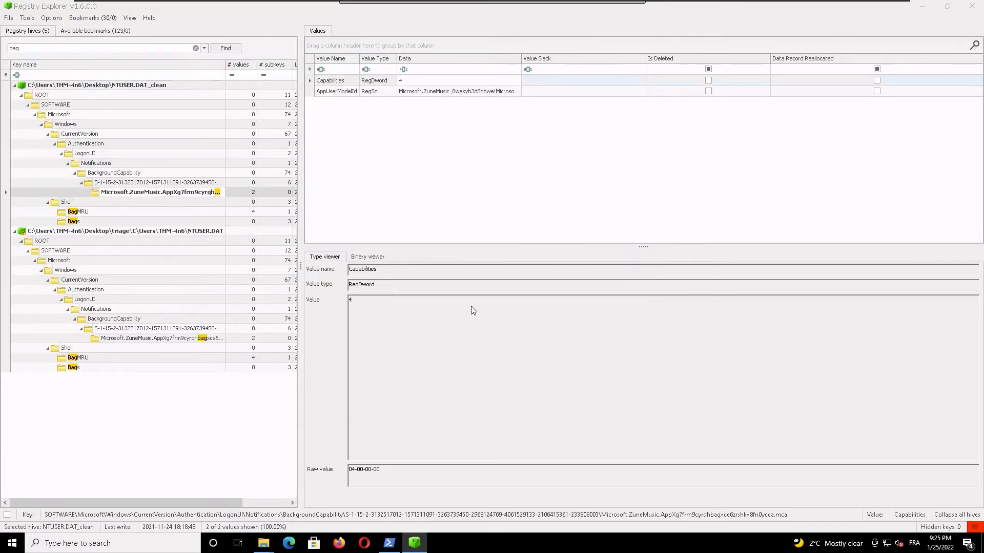
{"action": "left_click", "coordinate": [487, 299]}
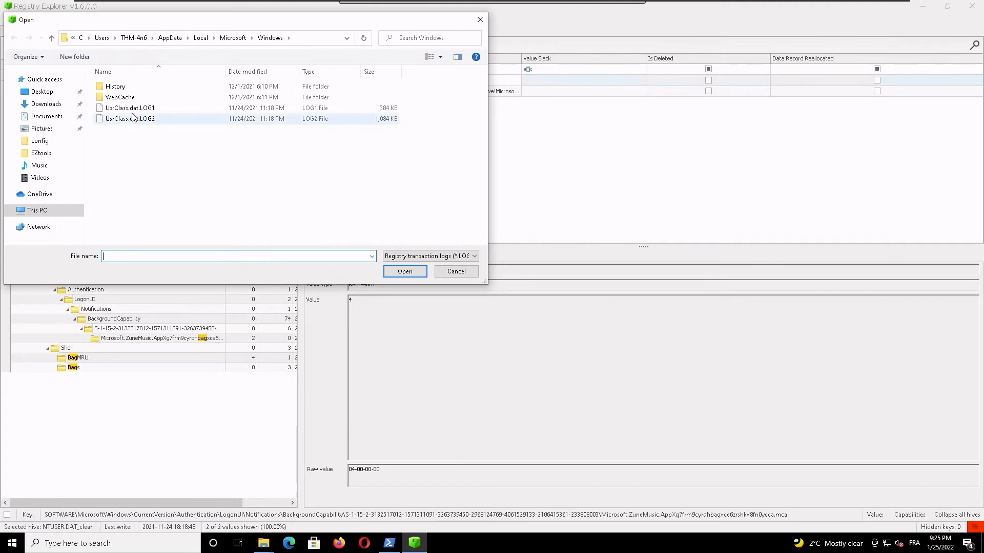
{"action": "left_click", "coordinate": [131, 108]}
{"action": "left_click", "coordinate": [134, 119], "text": "shift"}
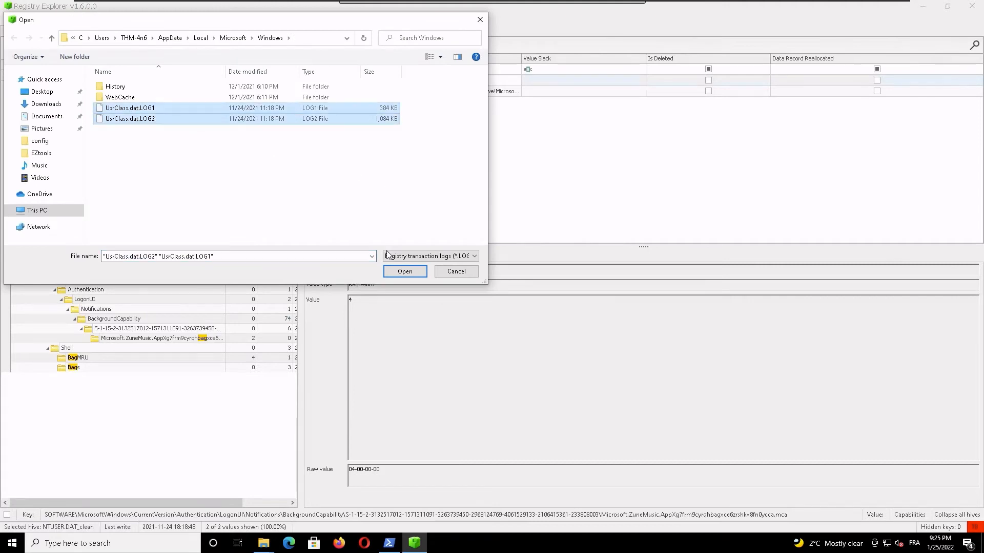
{"action": "left_click", "coordinate": [405, 272]}
Step: Save the cleaned hive to the Desktop as UsrClass.dat_clean and load both the clean and dirty versions
{"action": "left_click", "coordinate": [488, 297]}
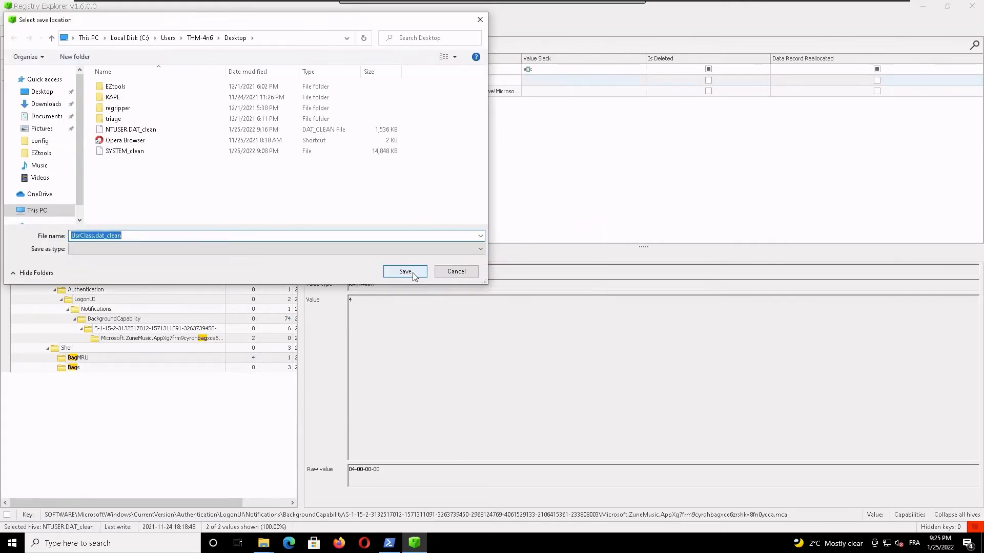
{"action": "left_click", "coordinate": [413, 273]}
{"action": "left_click", "coordinate": [465, 295]}
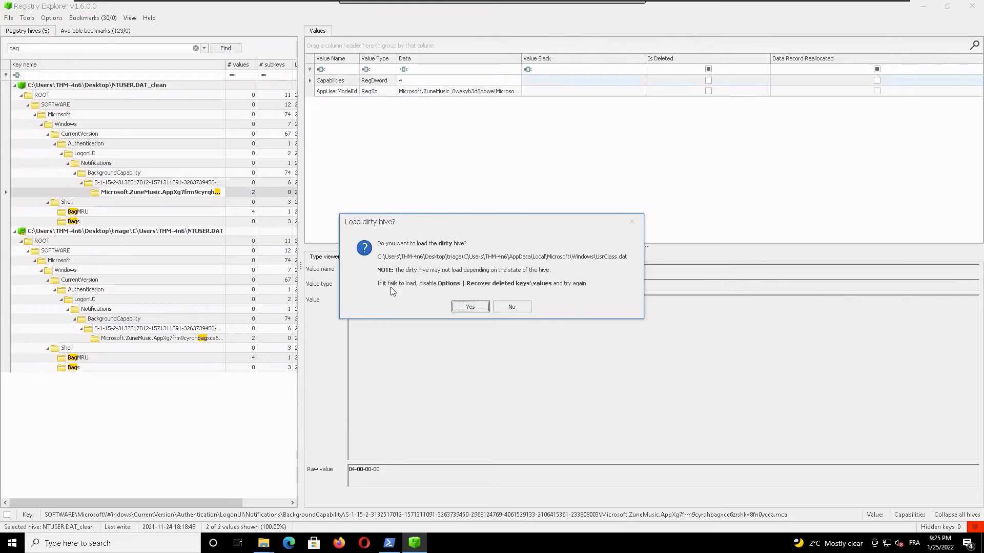
{"action": "left_click", "coordinate": [453, 310]}
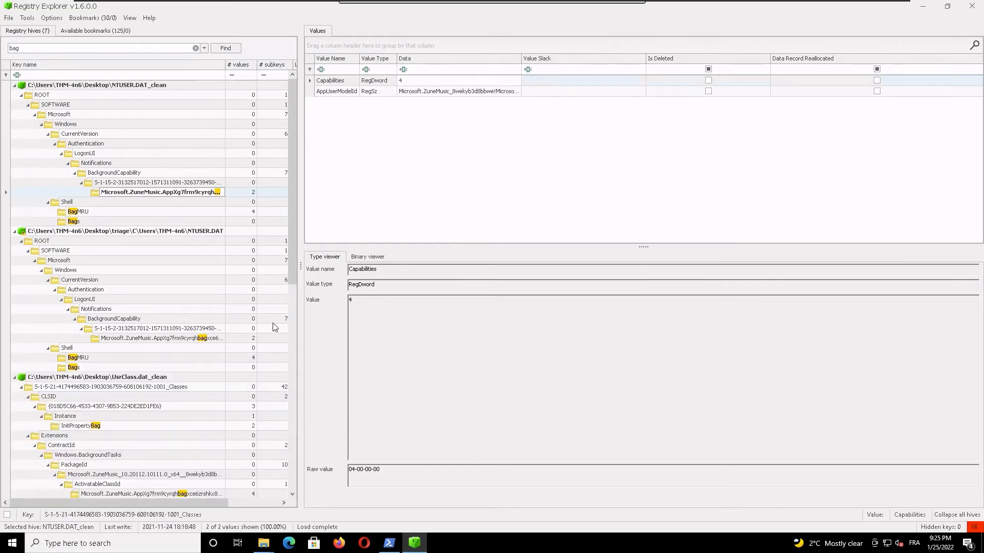
Step: Collapse both NTUSER.DAT hives and examine values 6, 5 and 1 of the Shell BagMRU key in UsrClass.dat_clean
{"action": "left_click", "coordinate": [14, 232]}
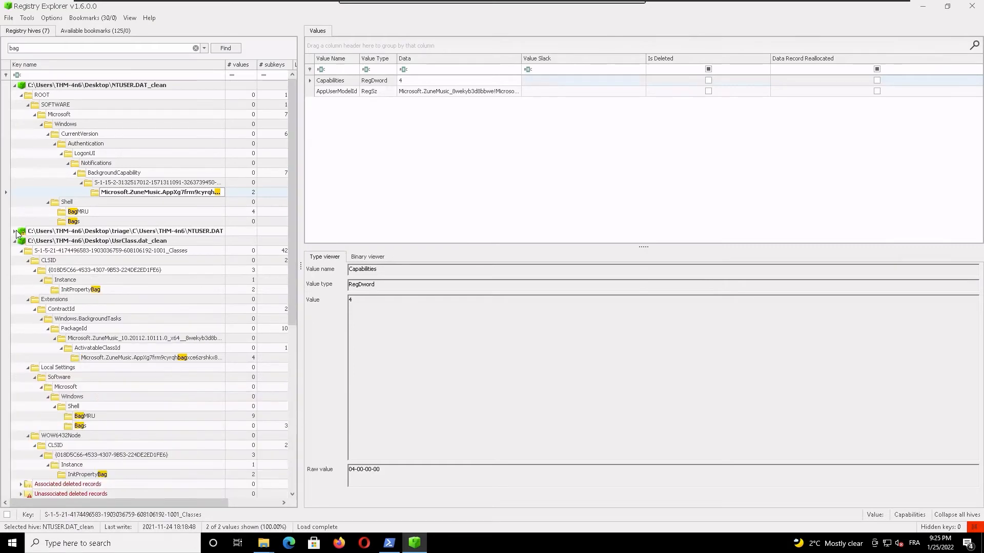
{"action": "left_click", "coordinate": [14, 86]}
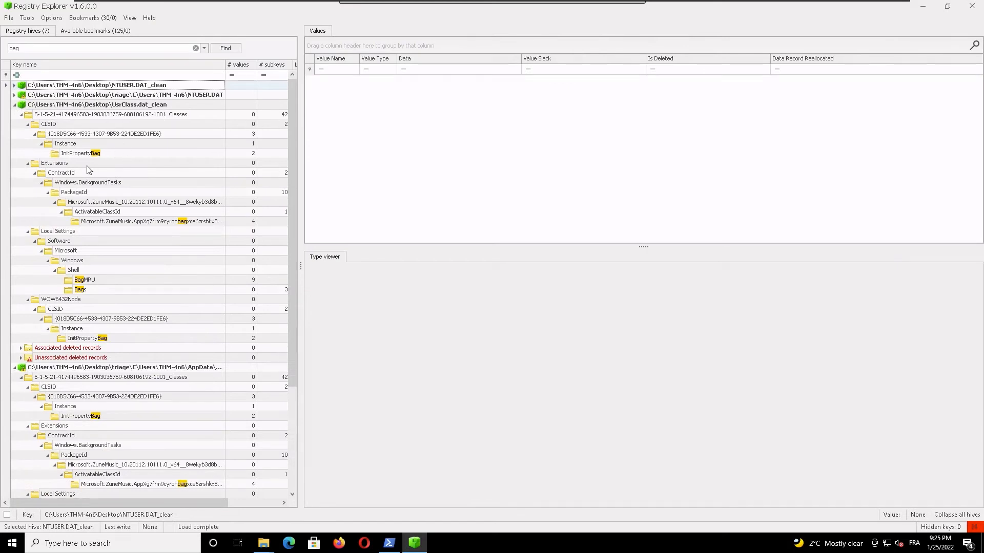
{"action": "double_click", "coordinate": [30, 47]}
{"action": "left_click", "coordinate": [90, 271]}
{"action": "left_click", "coordinate": [91, 281]}
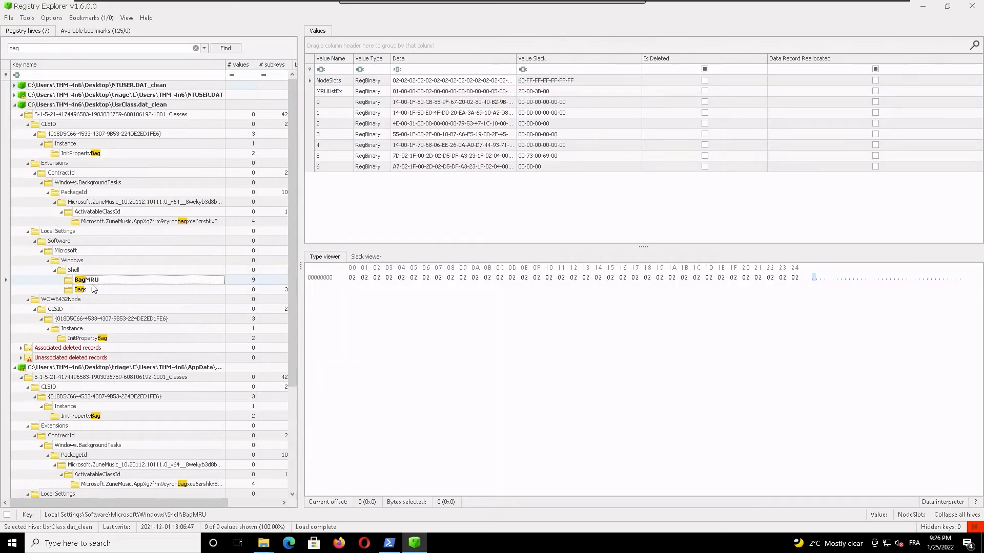
{"action": "left_click", "coordinate": [445, 167]}
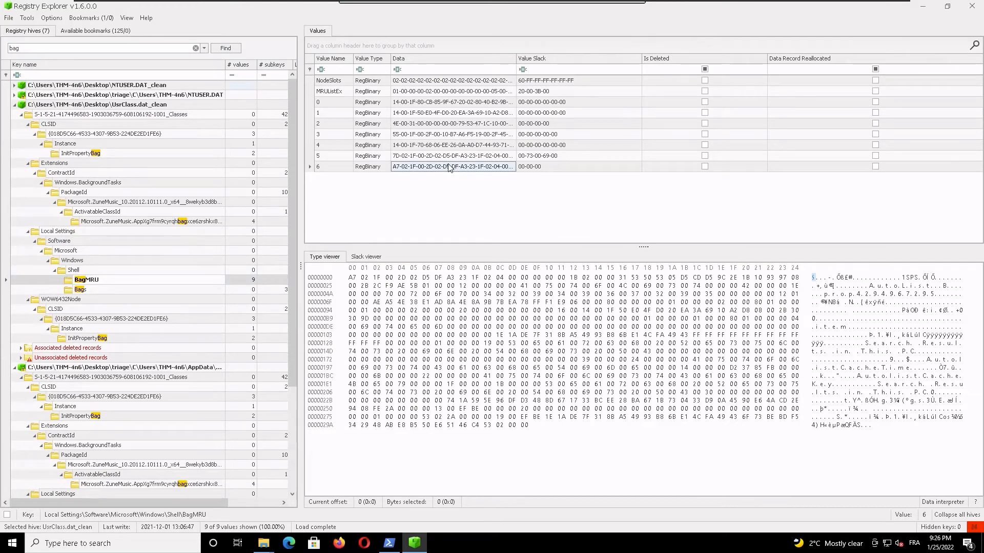
{"action": "left_click", "coordinate": [453, 157]}
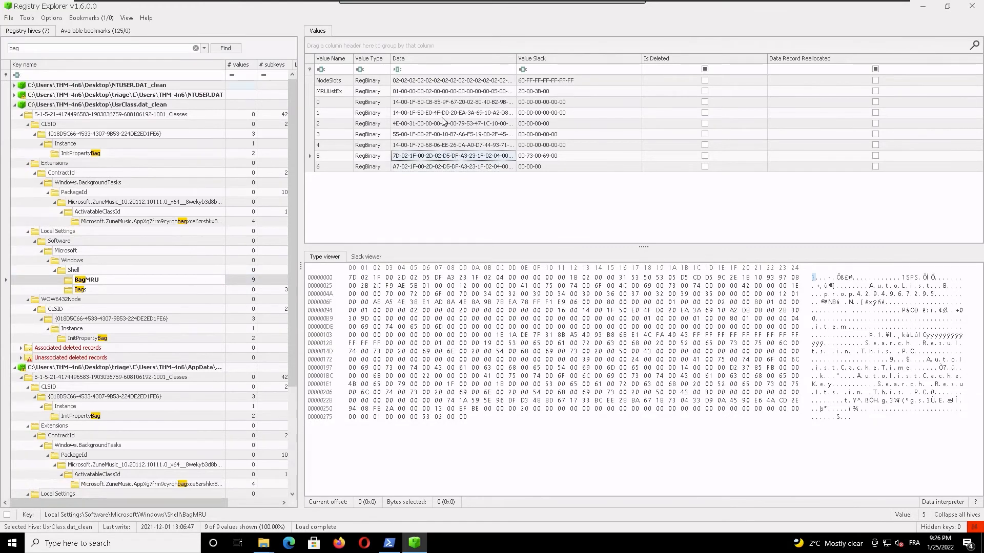
{"action": "left_click", "coordinate": [444, 115]}
Step: Replace the registry hives search term with python
{"action": "left_click", "coordinate": [68, 47]}
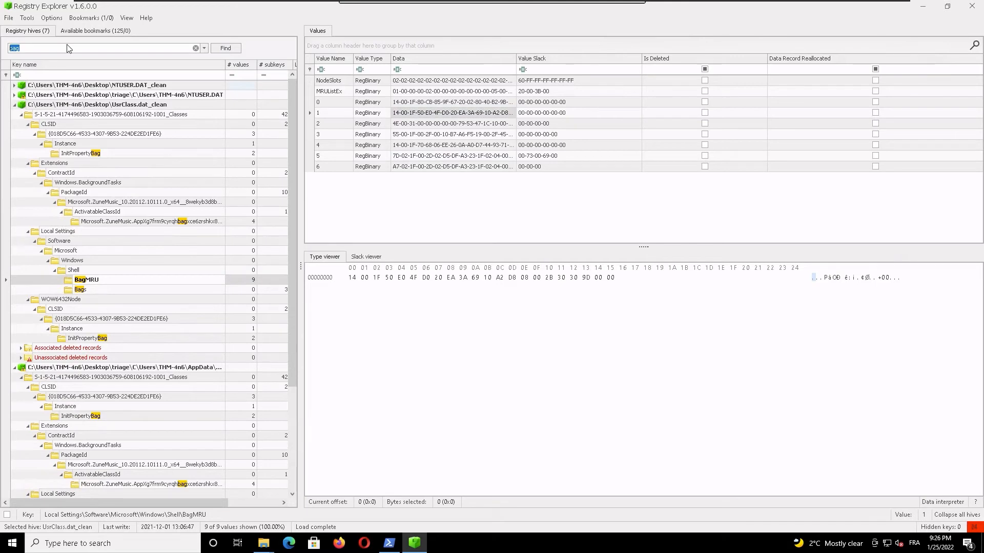
{"action": "key", "text": "BackSpace"}
{"action": "type", "text": "python"}
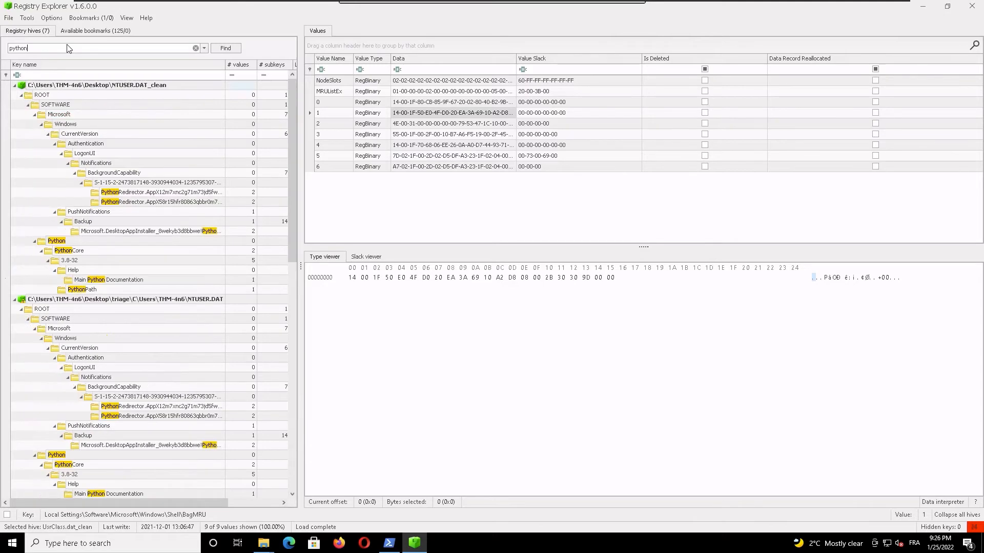
Step: Examine the PythonRedirector keys under PushNotifications and BackgroundCapability in the triage NTUSER.DAT, including the Setting value's slack and binary data
{"action": "left_click", "coordinate": [160, 449]}
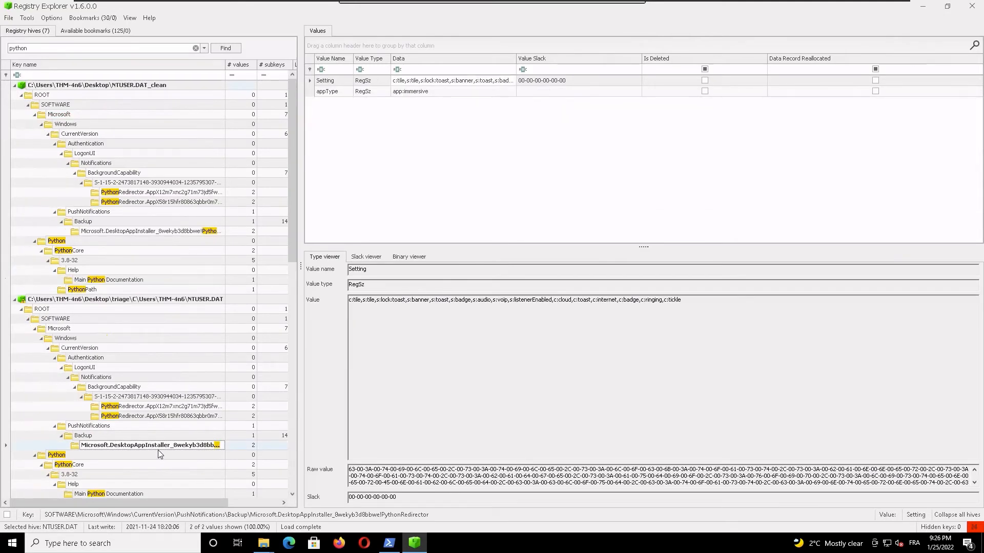
{"action": "left_click", "coordinate": [366, 257]}
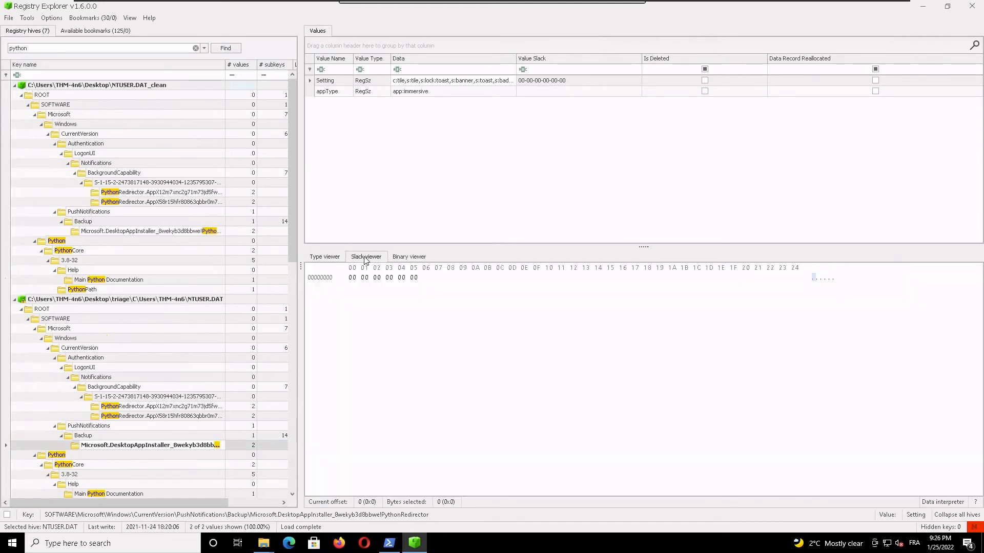
{"action": "left_click", "coordinate": [401, 257]}
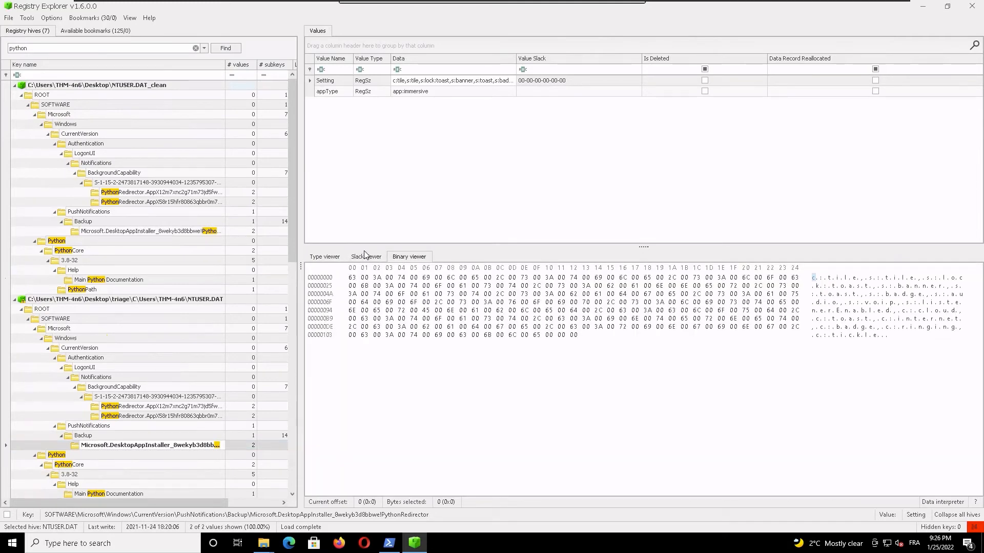
{"action": "left_click", "coordinate": [342, 263]}
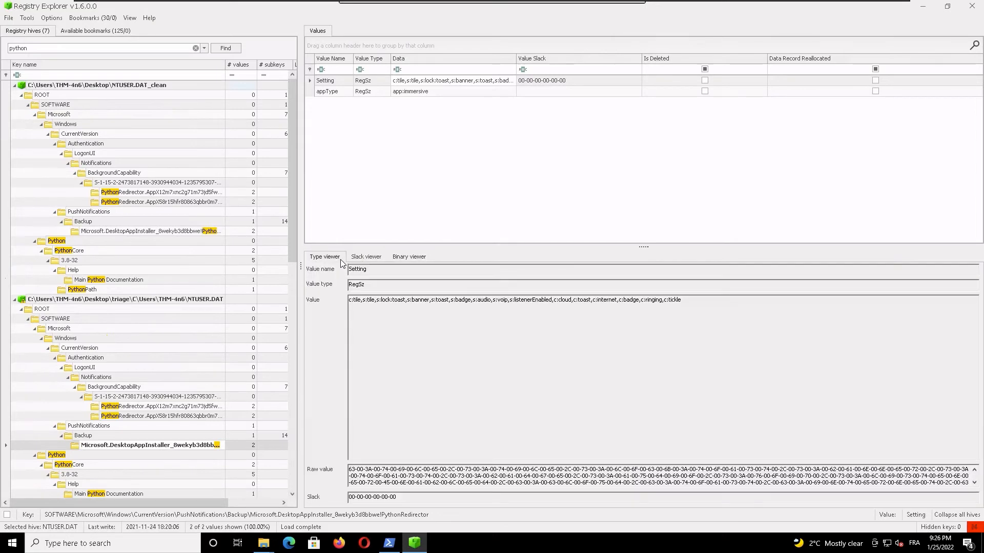
{"action": "left_click", "coordinate": [171, 445]}
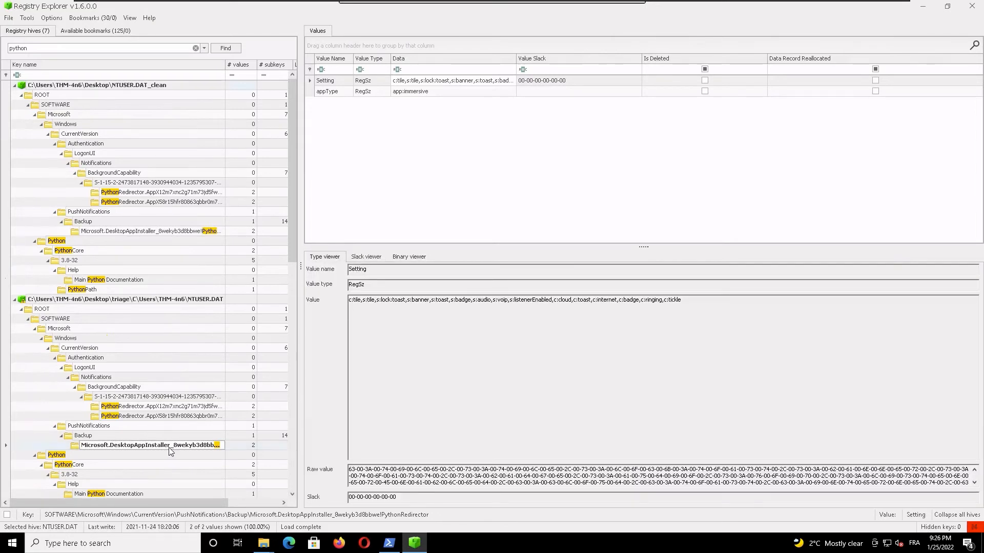
{"action": "left_click", "coordinate": [147, 406]}
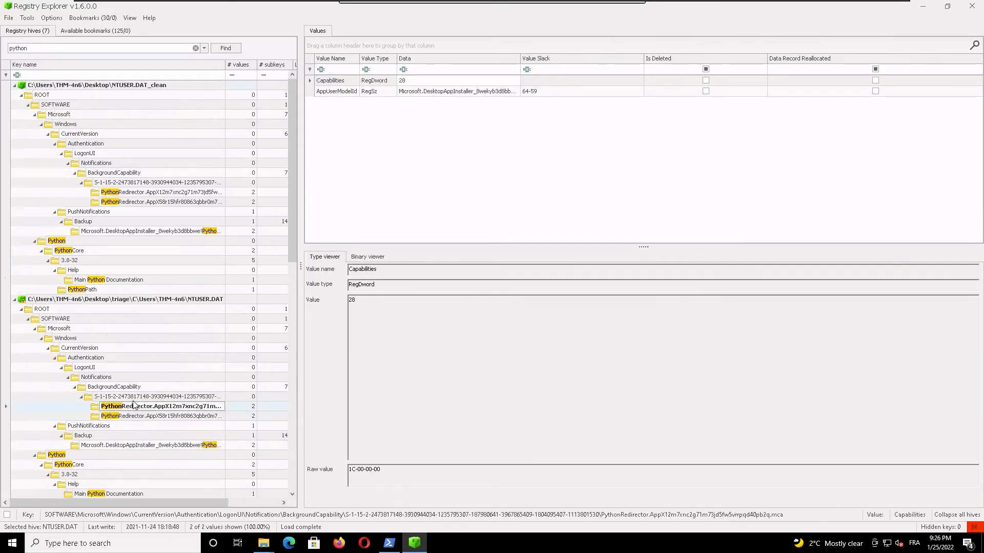
Step: Examine the Main Python Documentation, PythonPath, Python and PythonCore keys in NTUSER.DAT_clean
{"action": "left_click", "coordinate": [122, 280]}
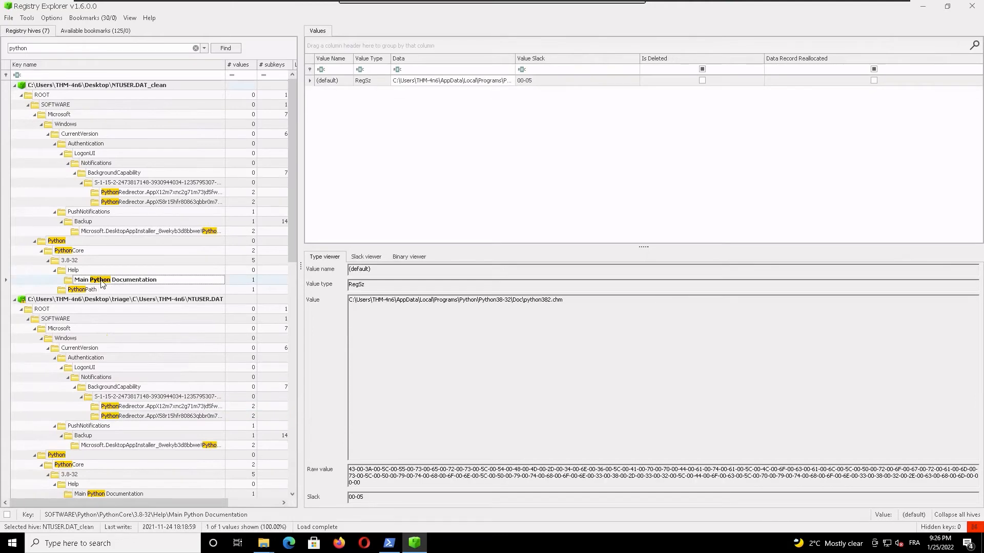
{"action": "left_click", "coordinate": [80, 290]}
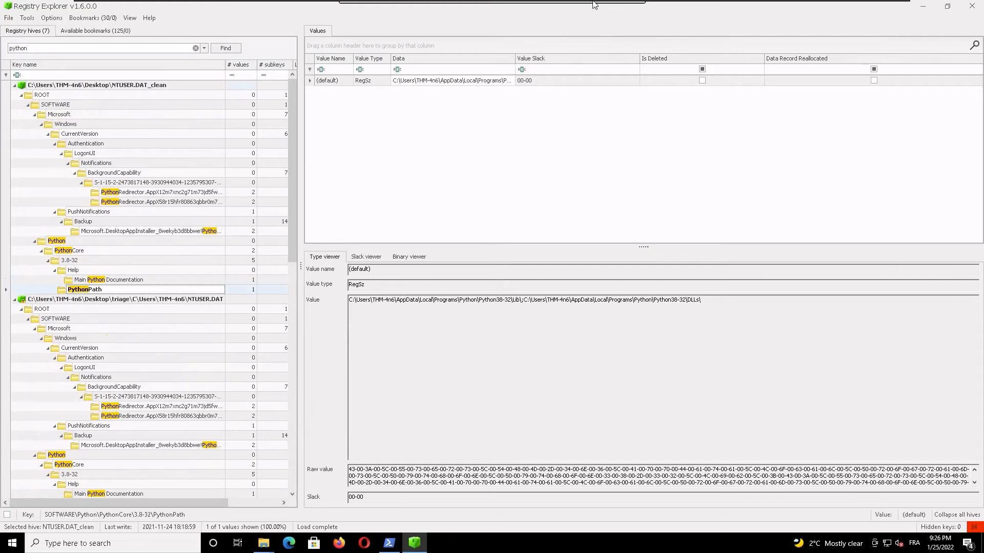
{"action": "left_click", "coordinate": [56, 242]}
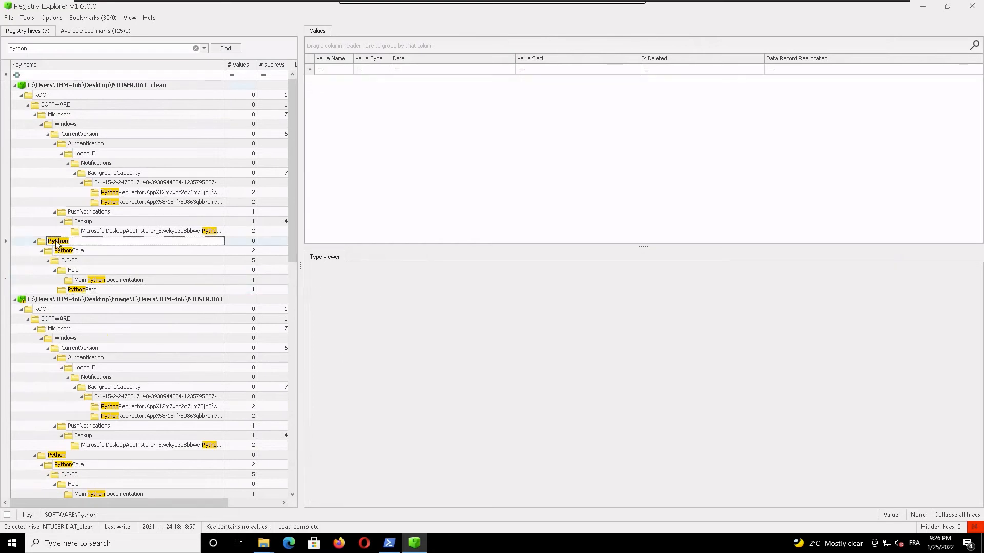
{"action": "left_click", "coordinate": [65, 252]}
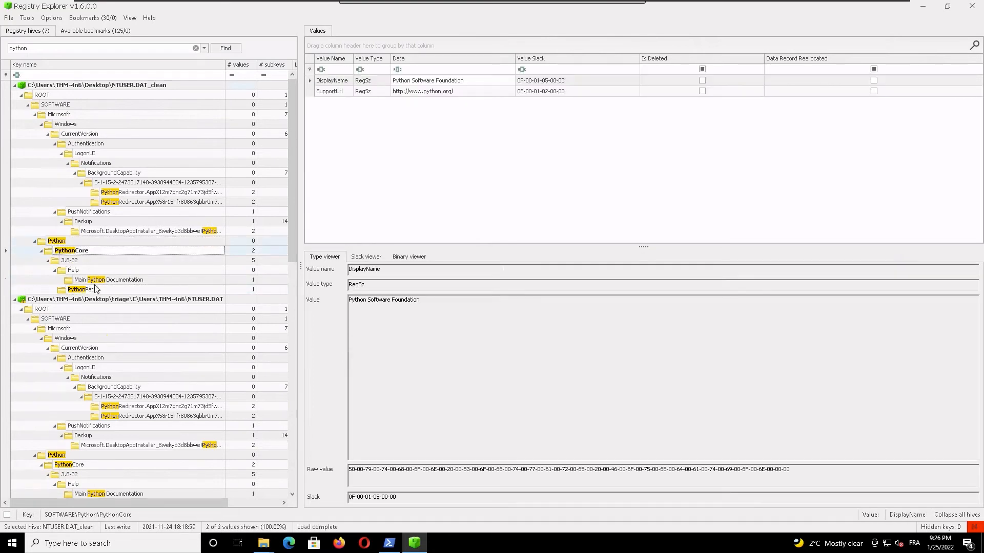
Step: Revisit the PythonPath key under PythonCore 3.8-32 and highlight the Lib and Python38-32 paths in its default value
{"action": "left_click", "coordinate": [119, 280]}
{"action": "left_click", "coordinate": [75, 290]}
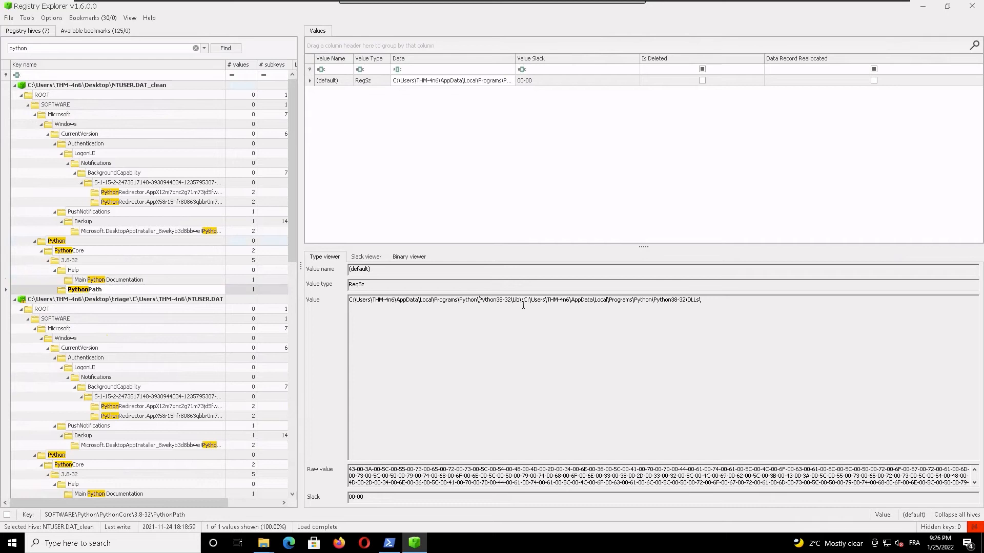
{"action": "left_click_drag", "start_coordinate": [523, 301], "coordinate": [332, 321]}
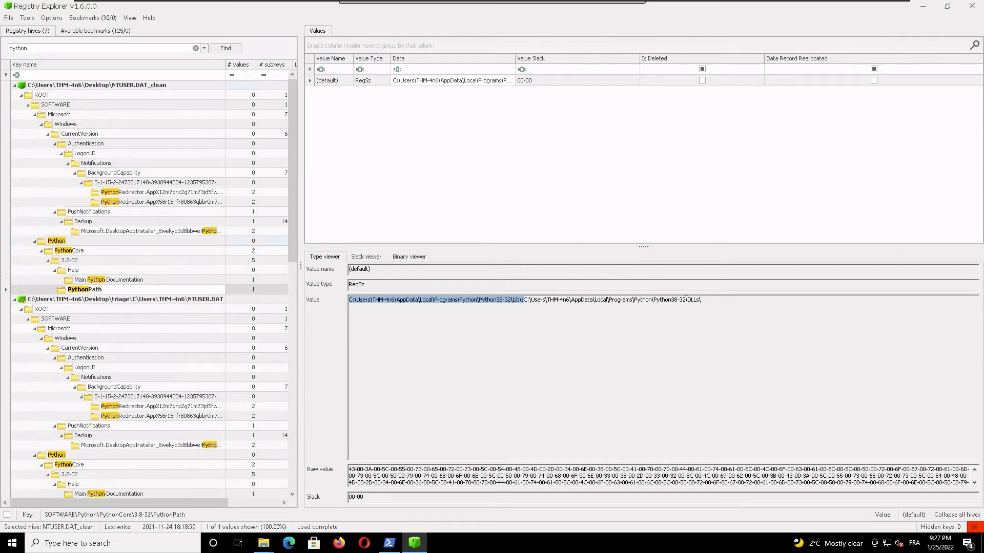
{"action": "left_click_drag", "start_coordinate": [686, 300], "coordinate": [520, 303]}
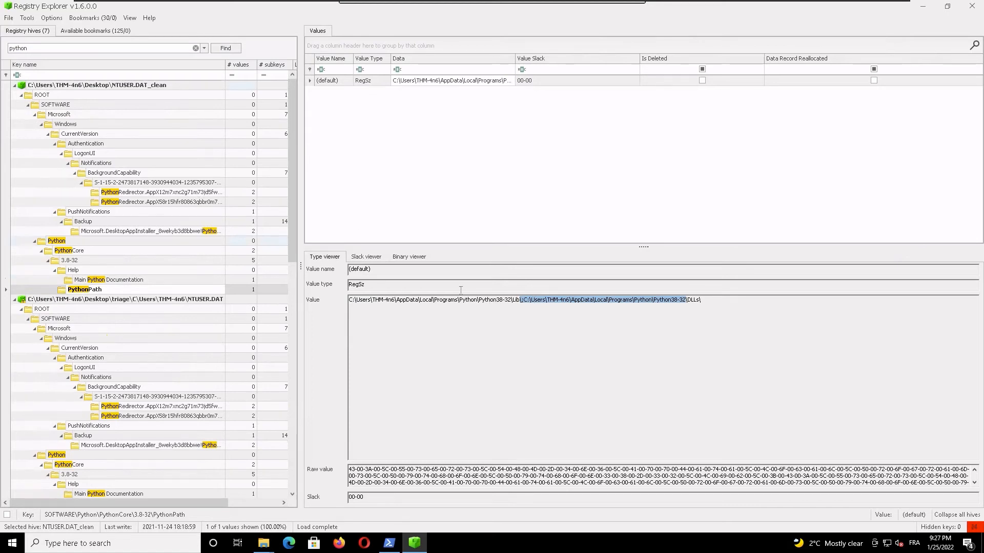
Step: Highlight the Lib and DLLs folder portions in the PythonPath key's default value
{"action": "left_click", "coordinate": [530, 302]}
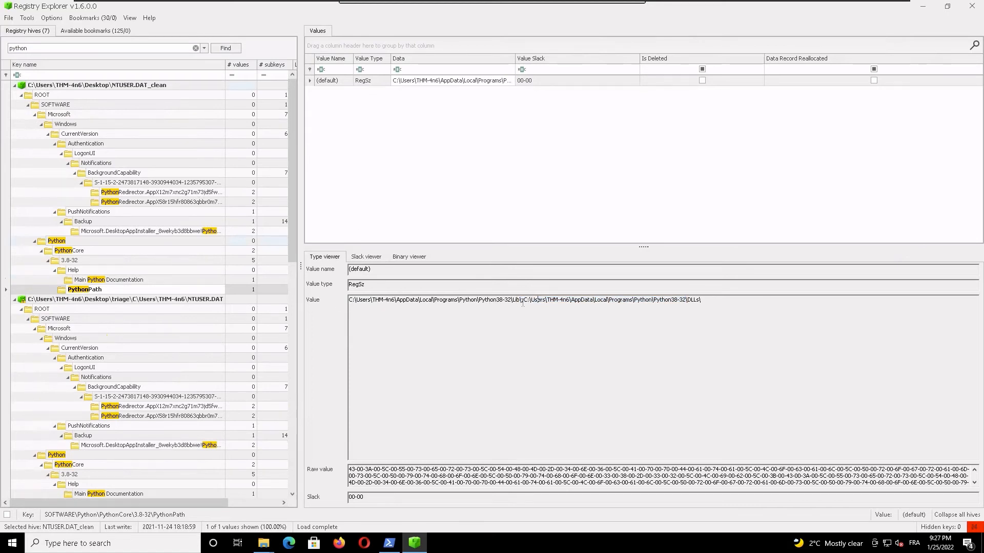
{"action": "left_click_drag", "start_coordinate": [523, 301], "coordinate": [506, 301]}
{"action": "left_click_drag", "start_coordinate": [702, 301], "coordinate": [679, 302]}
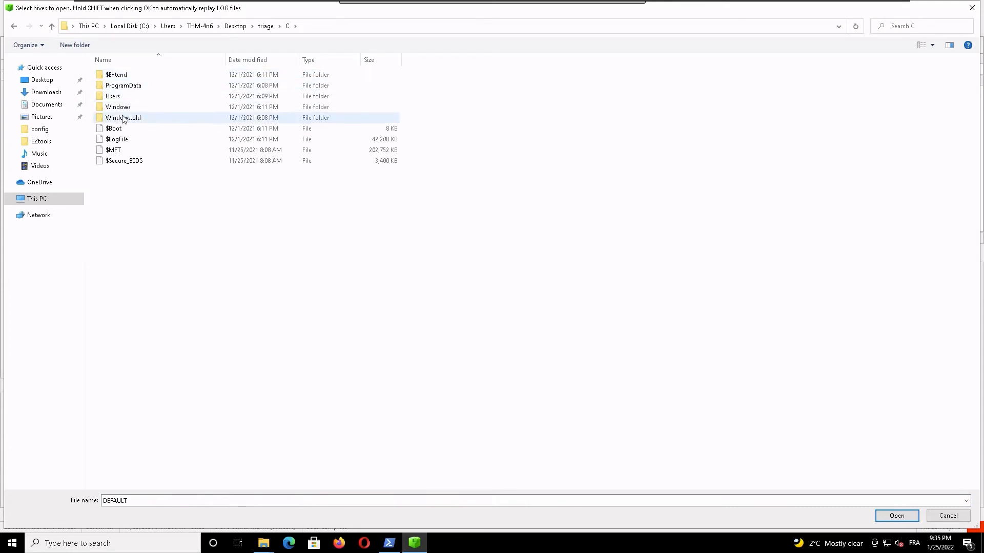
Step: Open the SECURITY hive from Windows\System32\config in the triage data's C folder
{"action": "double_click", "coordinate": [121, 107]}
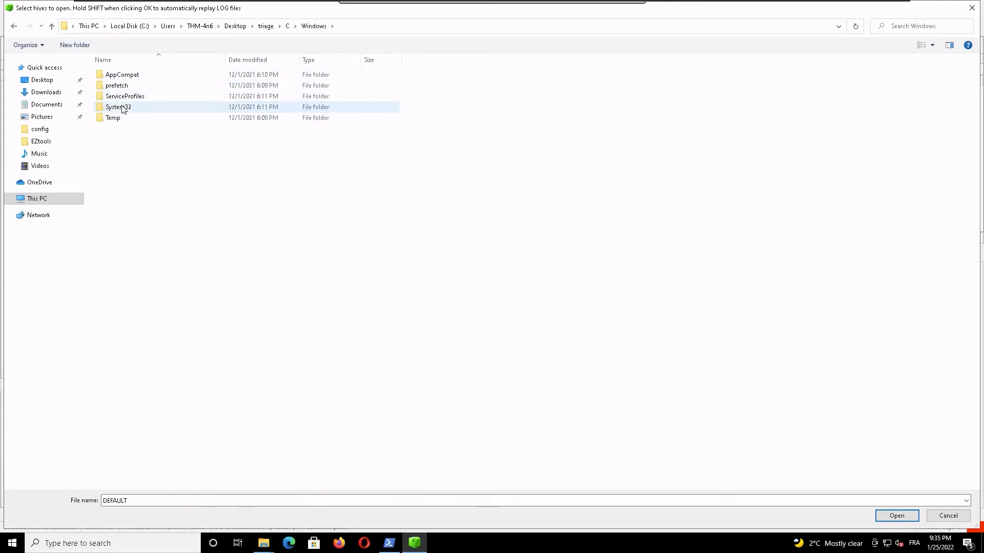
{"action": "double_click", "coordinate": [122, 106]}
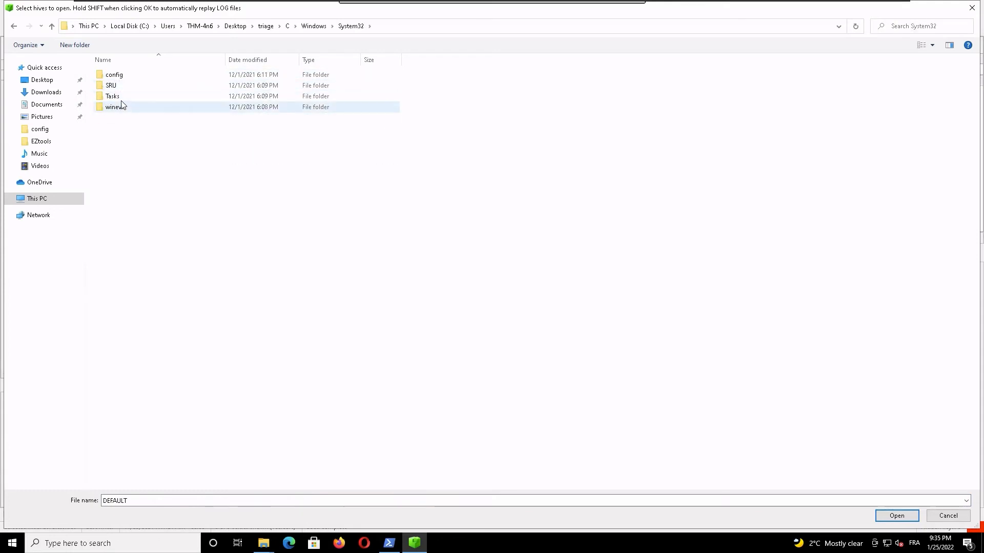
{"action": "left_click", "coordinate": [139, 75]}
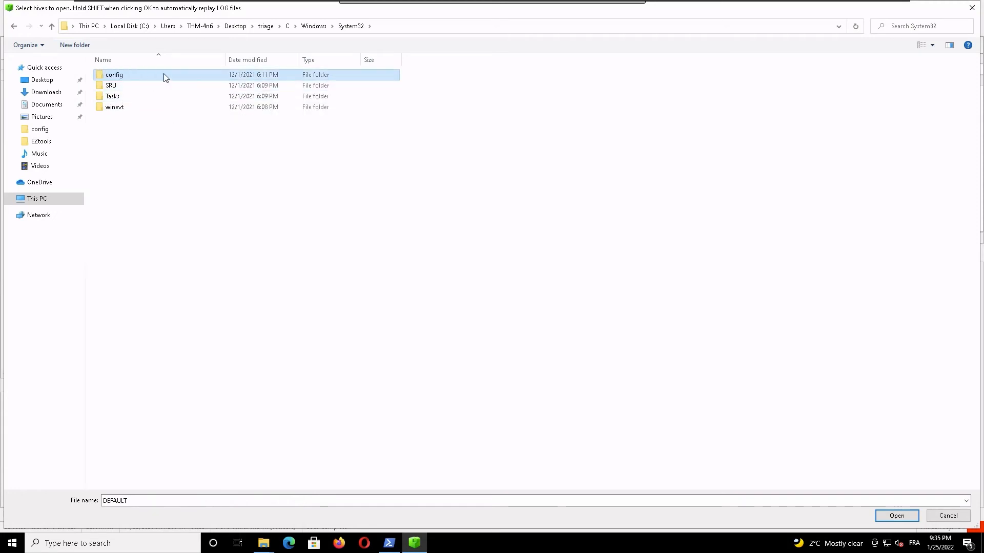
{"action": "double_click", "coordinate": [130, 76]}
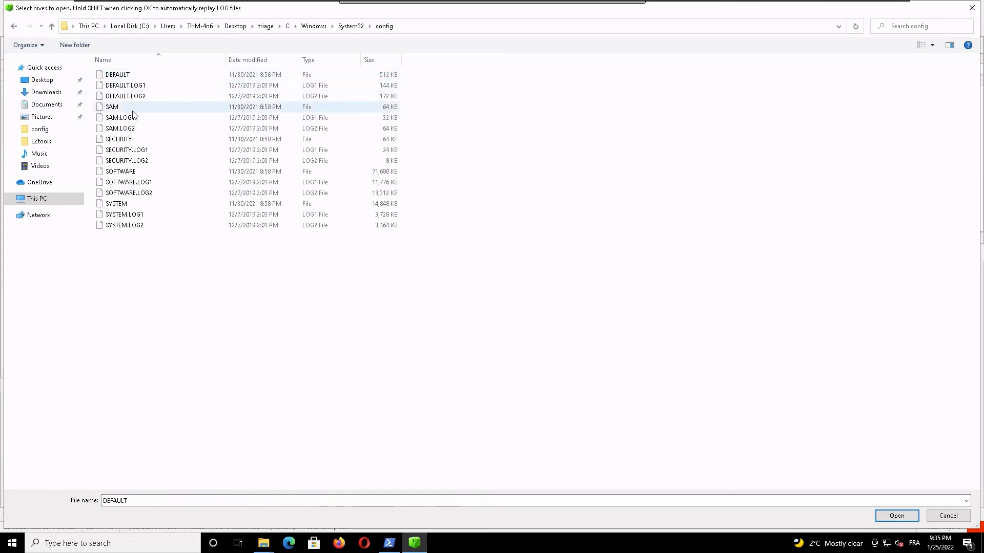
{"action": "left_click", "coordinate": [118, 108]}
{"action": "left_click", "coordinate": [122, 132]}
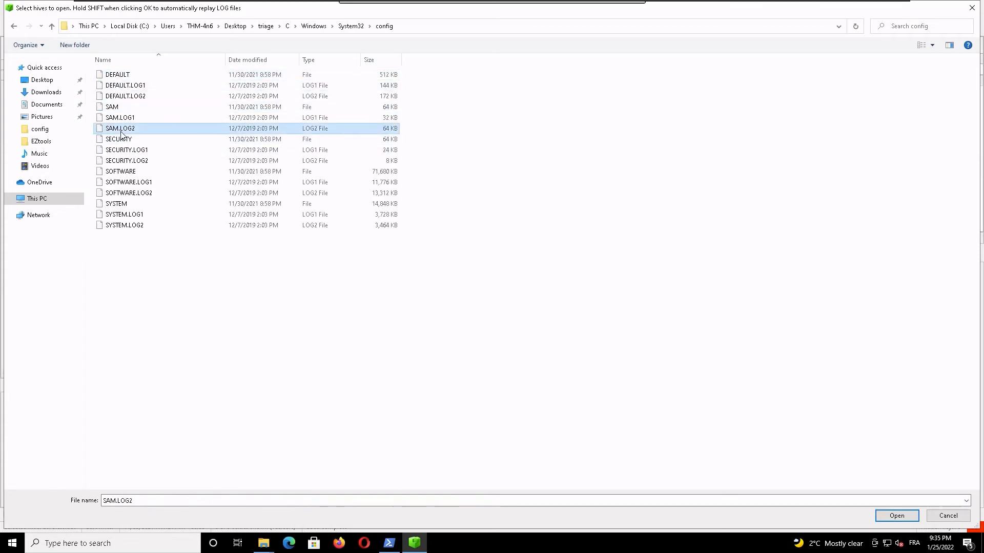
{"action": "left_click", "coordinate": [121, 122]}
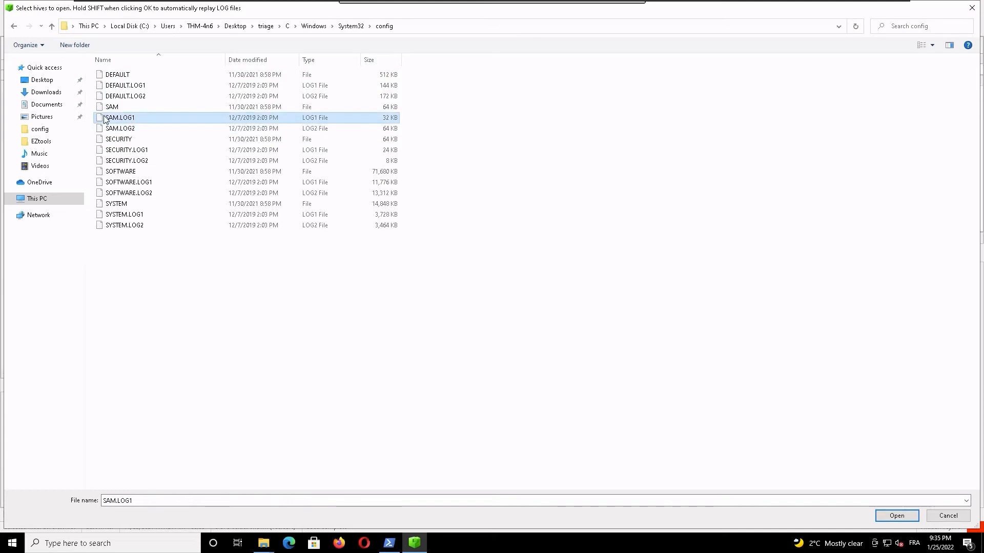
{"action": "left_click", "coordinate": [143, 107]}
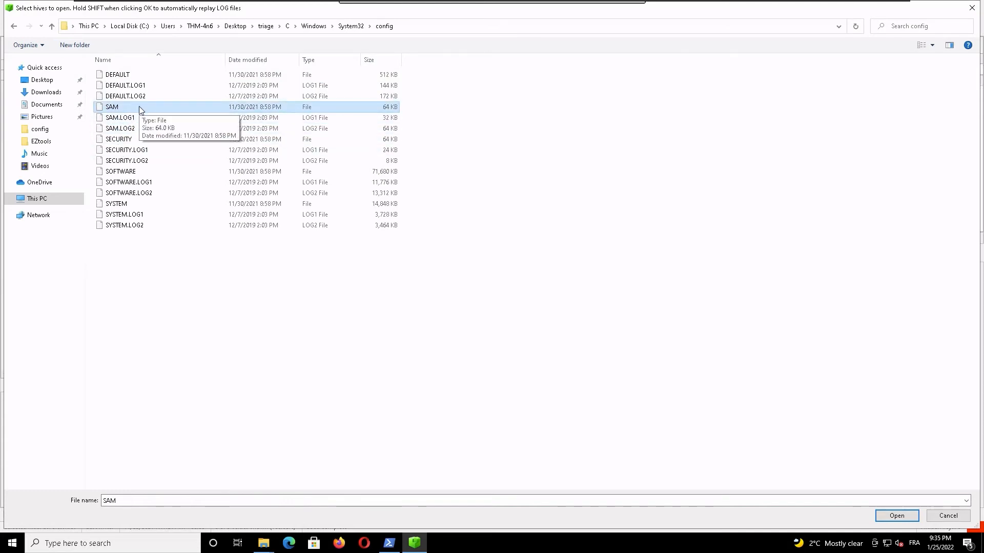
{"action": "left_click", "coordinate": [153, 139]}
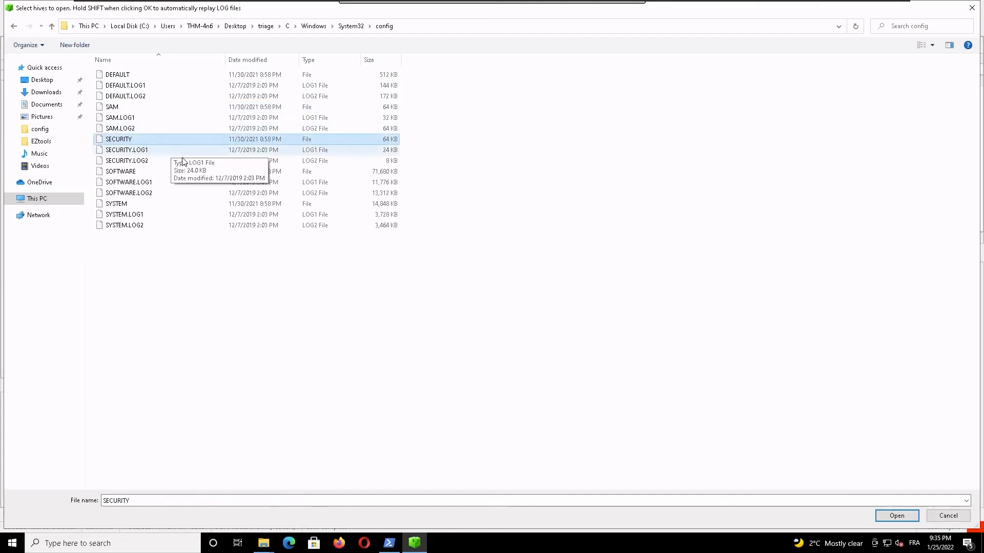
{"action": "left_click", "coordinate": [897, 517]}
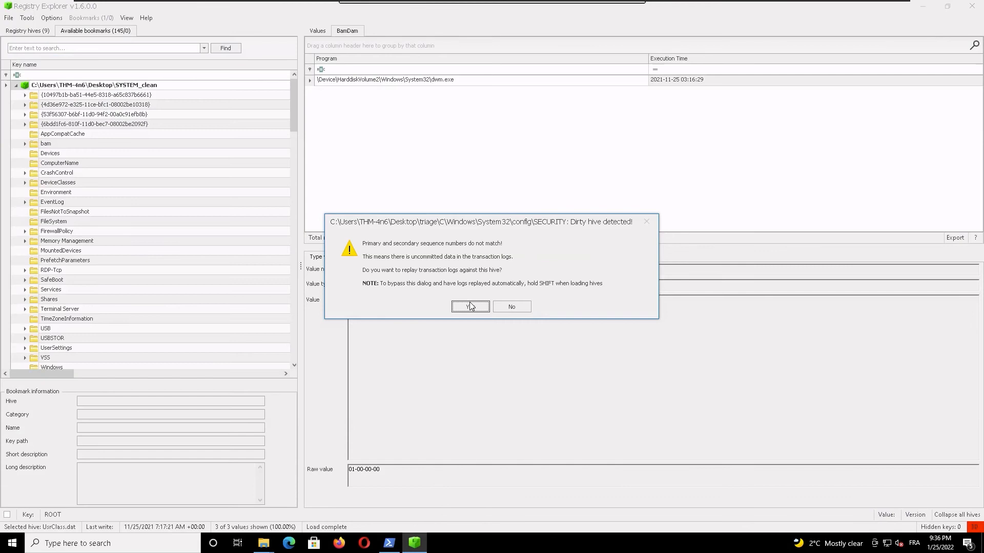
Step: Replay the SECURITY.LOG1 and SECURITY.LOG2 transaction logs against the SECURITY hive
{"action": "left_click", "coordinate": [470, 305]}
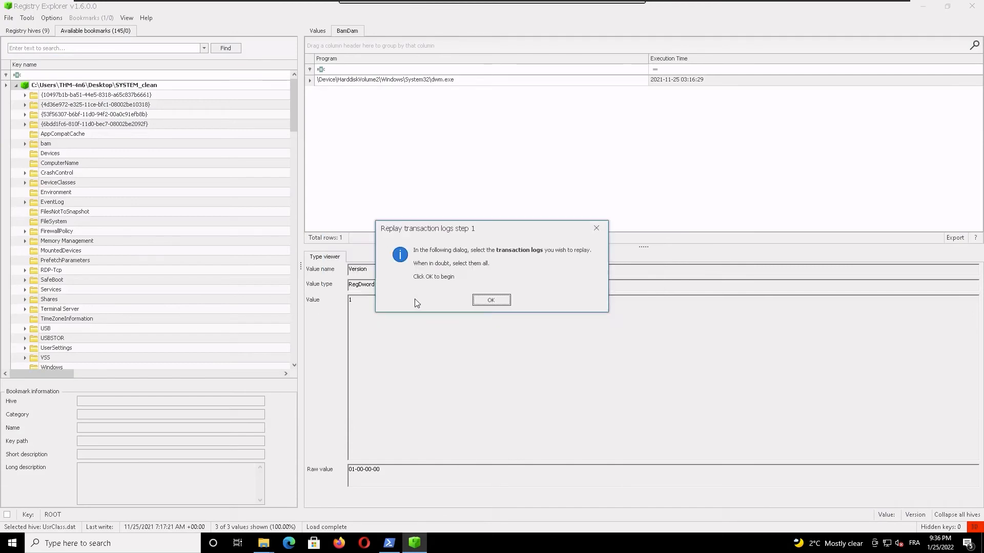
{"action": "left_click", "coordinate": [500, 302]}
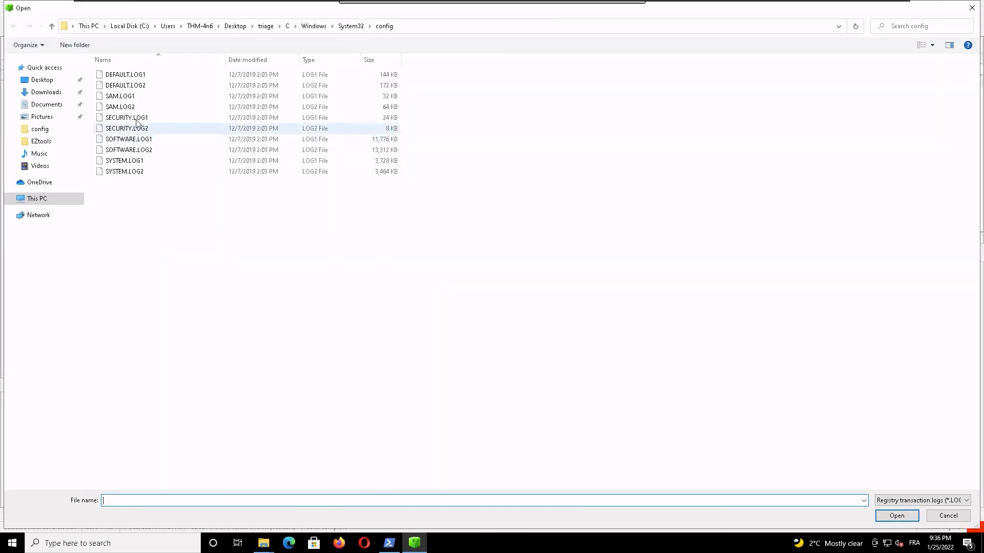
{"action": "left_click", "coordinate": [137, 118]}
{"action": "left_click", "coordinate": [143, 129], "text": "ctrl"}
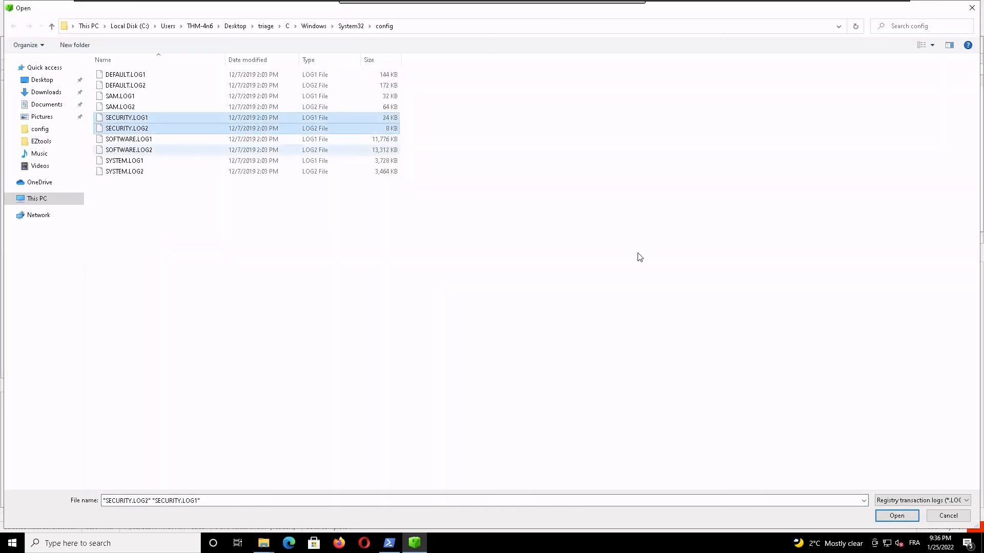
{"action": "left_click", "coordinate": [897, 516]}
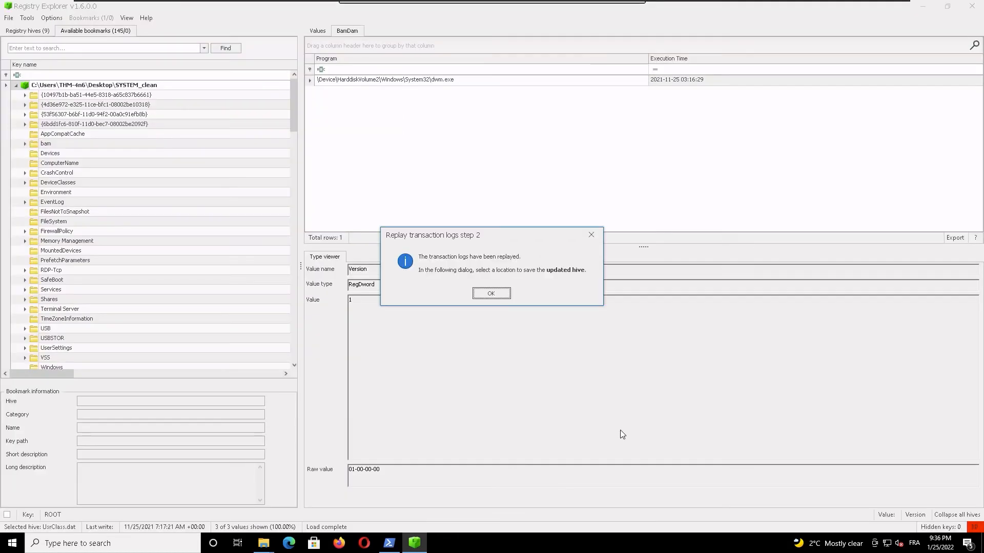
Step: Save the updated hive as SECURITY_clean on the Desktop and load it
{"action": "left_click", "coordinate": [491, 294]}
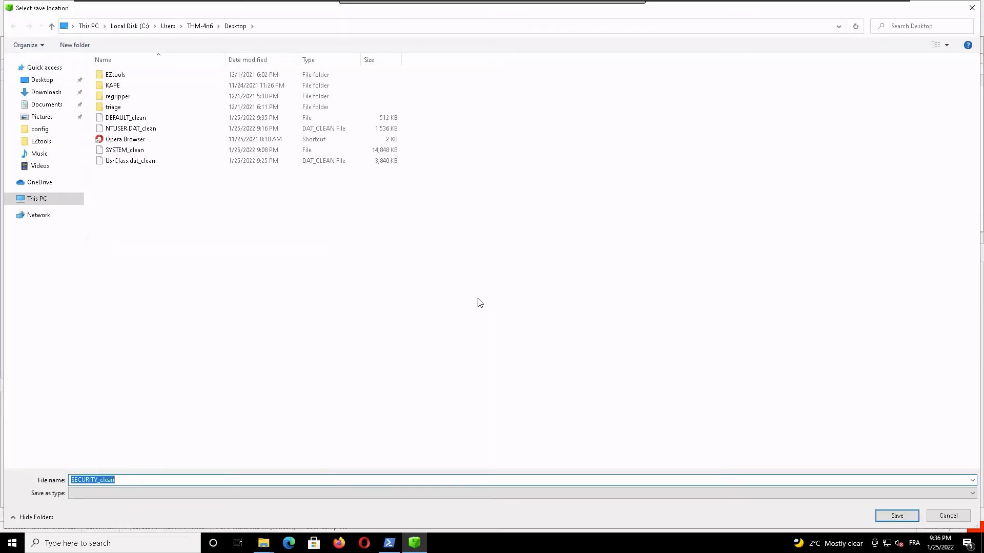
{"action": "left_click", "coordinate": [896, 516]}
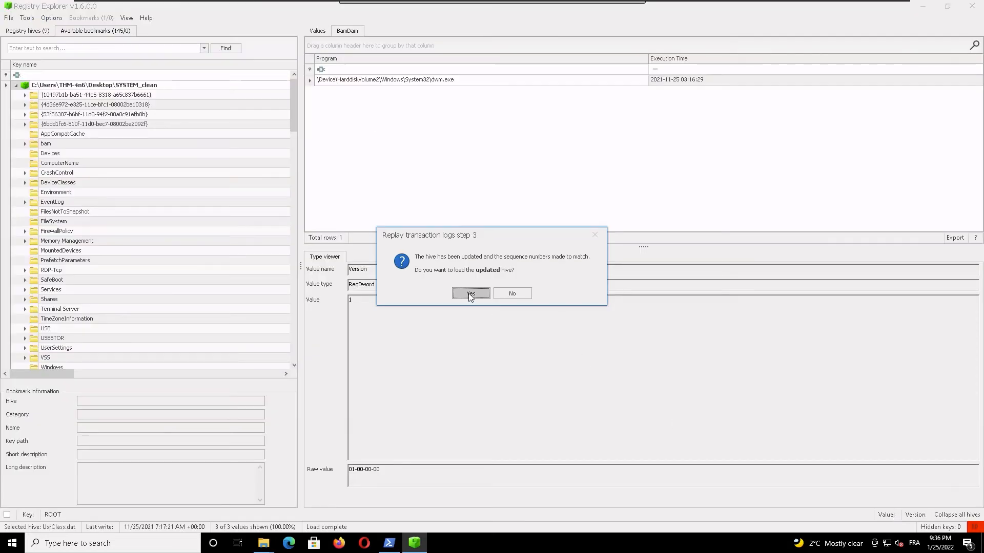
{"action": "left_click", "coordinate": [469, 296]}
{"action": "left_click", "coordinate": [470, 305]}
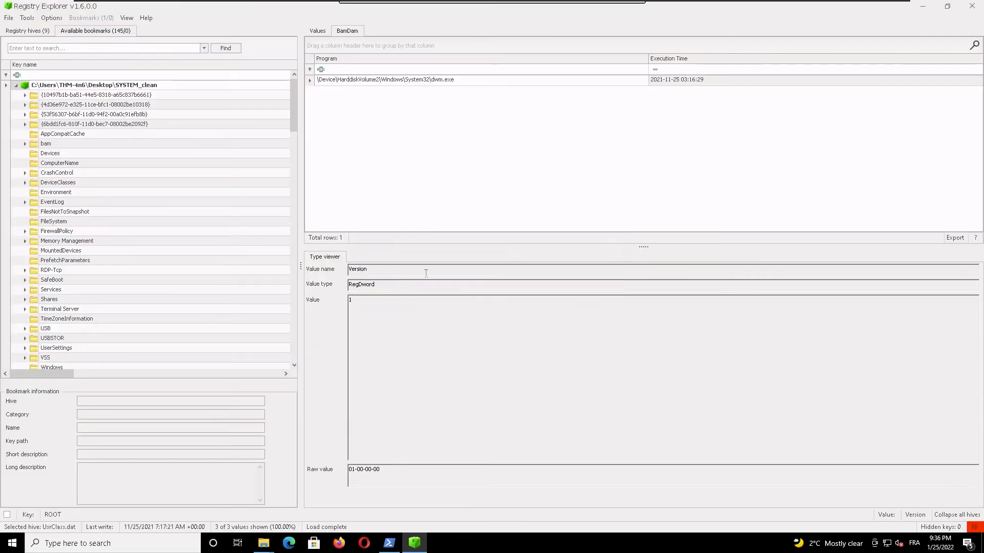
Step: Load the SAM hive from triage\C\Windows\System32\config on the Desktop
{"action": "left_click", "coordinate": [9, 19]}
{"action": "left_click", "coordinate": [22, 29]}
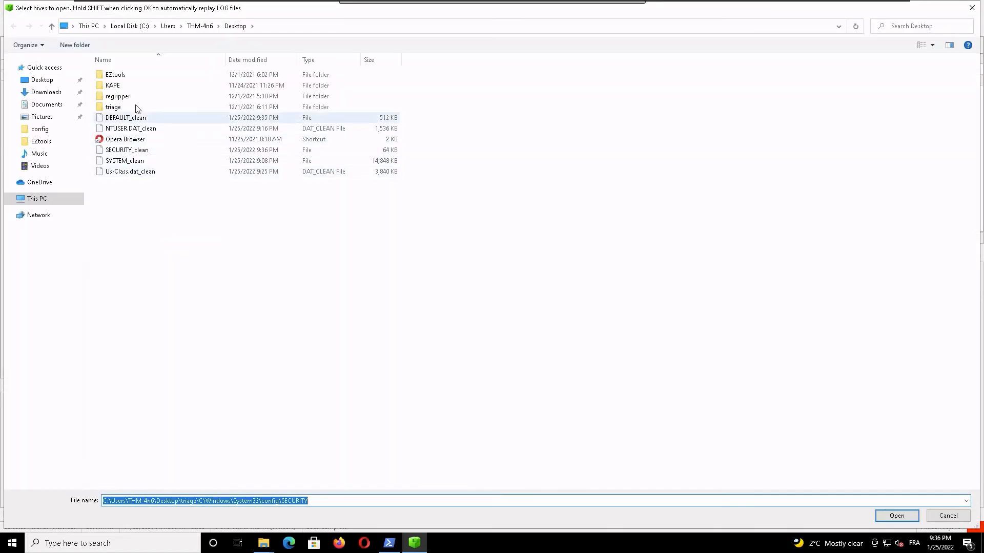
{"action": "double_click", "coordinate": [119, 108]}
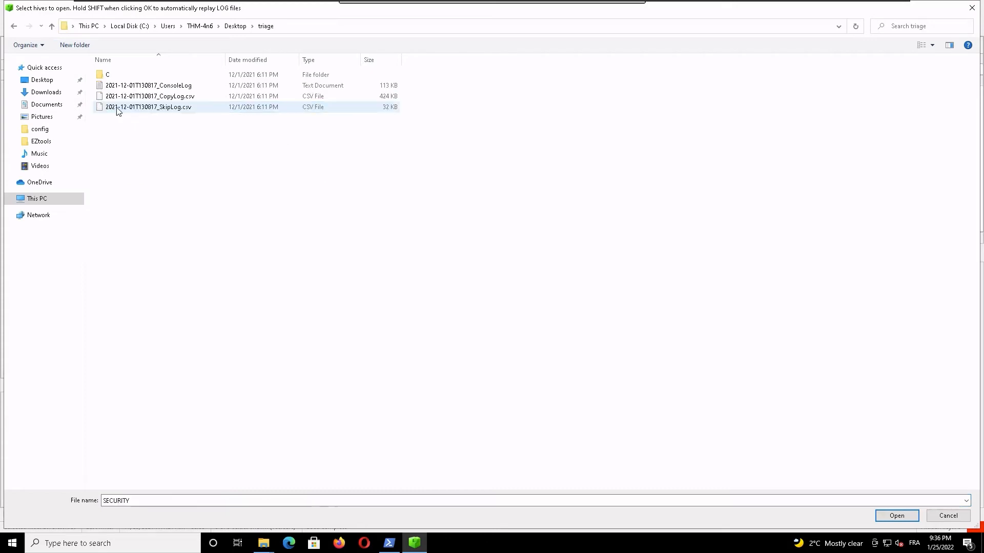
{"action": "double_click", "coordinate": [130, 75]}
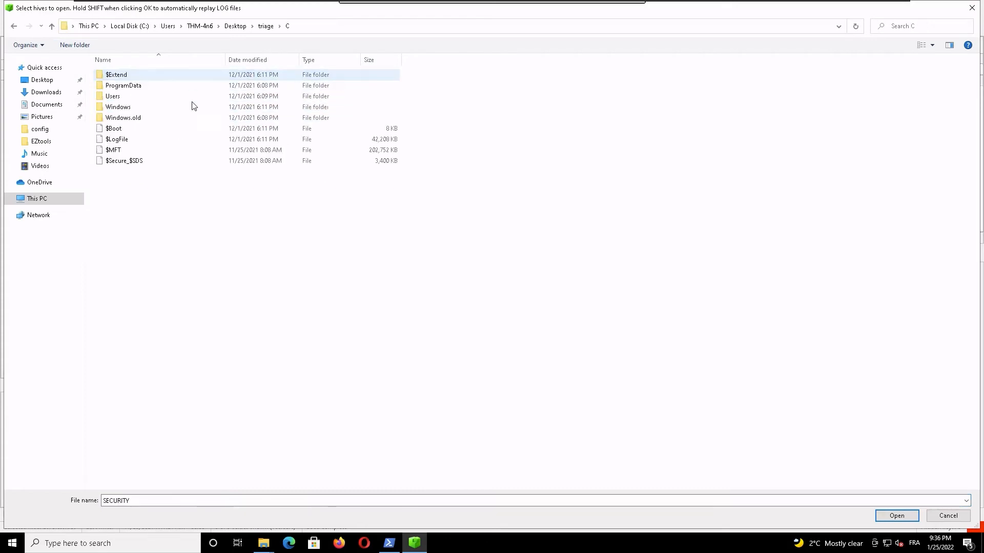
{"action": "double_click", "coordinate": [139, 108]}
{"action": "double_click", "coordinate": [125, 107]}
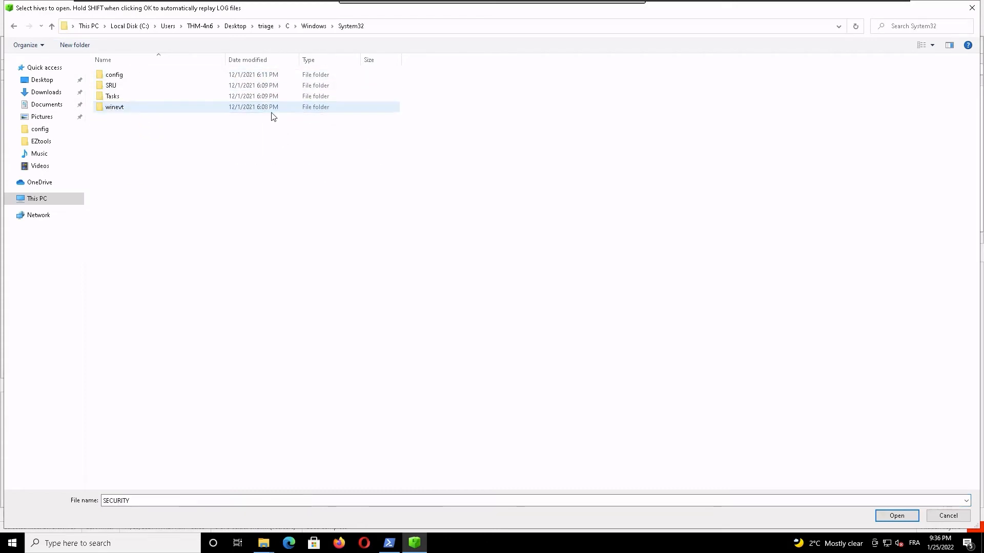
{"action": "double_click", "coordinate": [120, 75]}
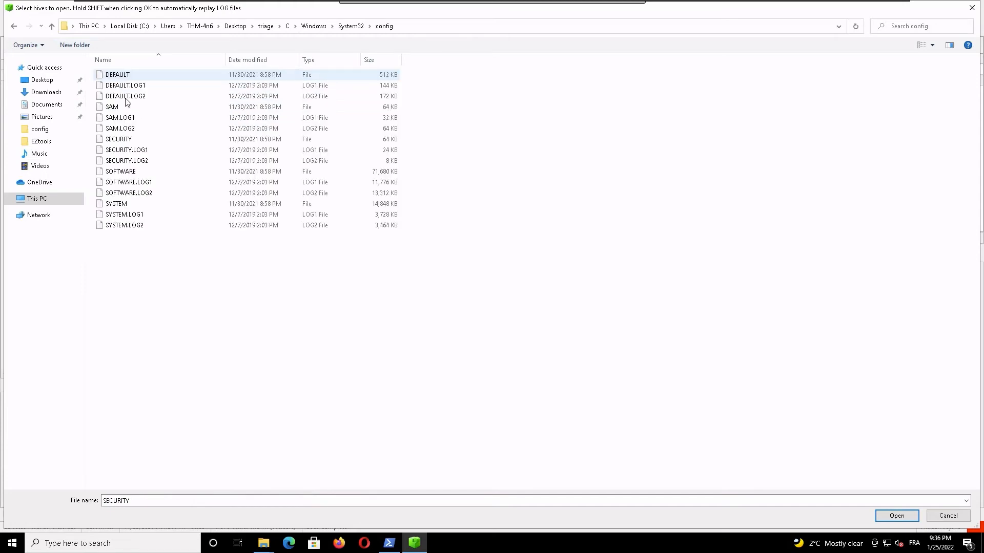
{"action": "left_click", "coordinate": [117, 106]}
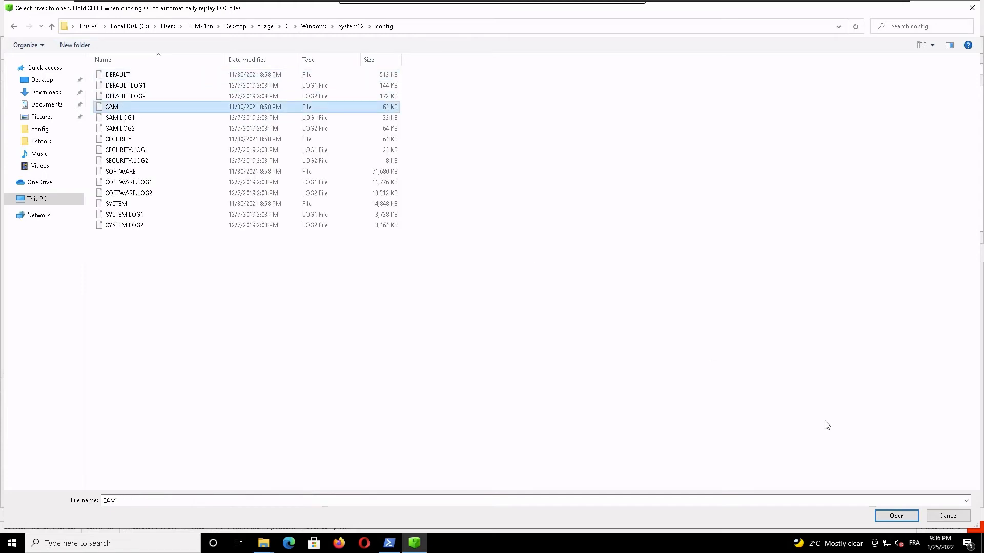
{"action": "left_click", "coordinate": [896, 516]}
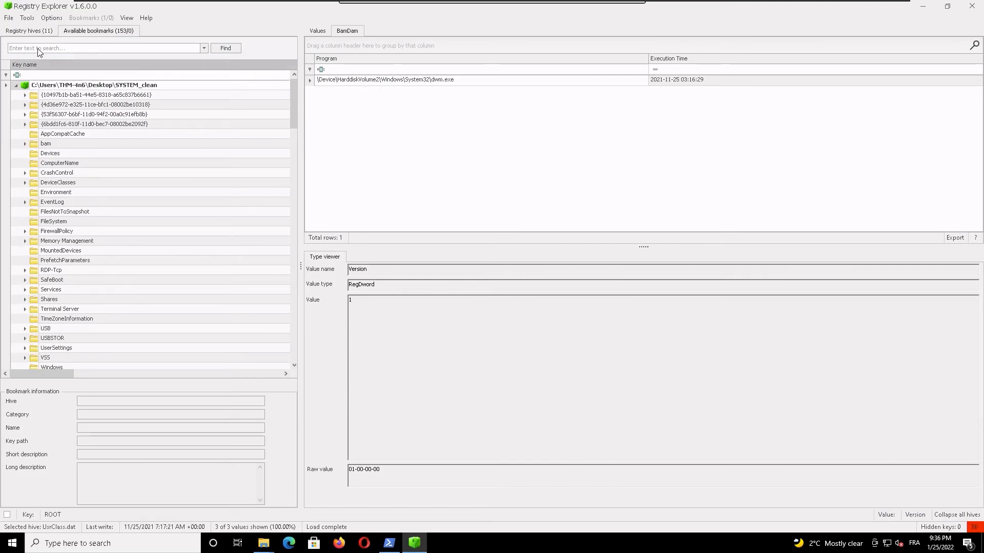
Step: Load the SOFTWARE hive from the triage config folder with its transaction logs replayed automatically in memory
{"action": "left_click", "coordinate": [9, 20]}
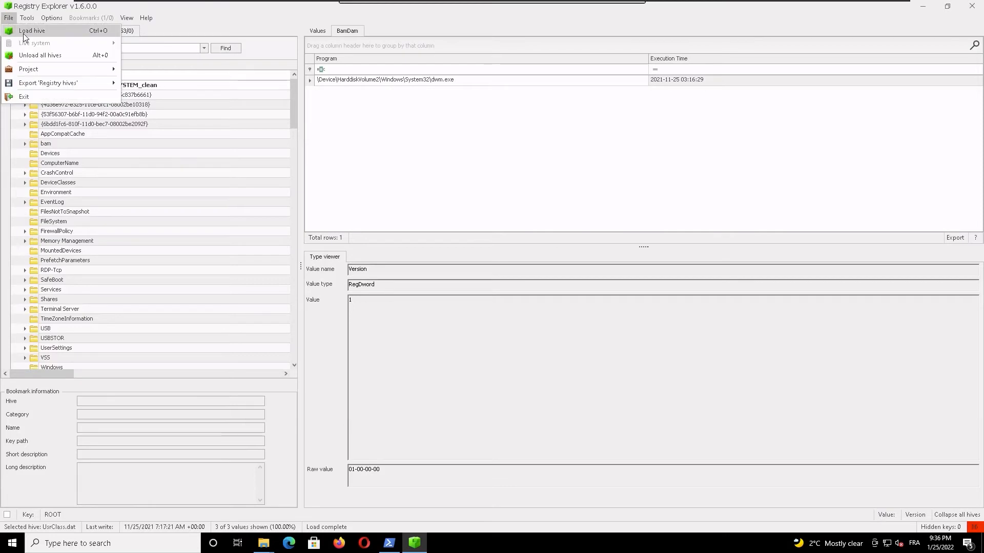
{"action": "left_click", "coordinate": [23, 33]}
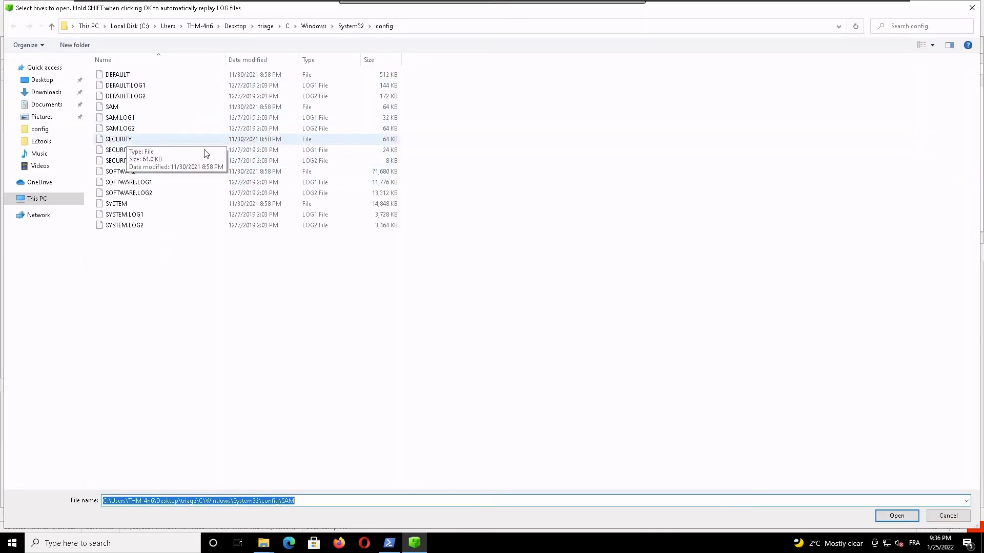
{"action": "left_click", "coordinate": [127, 173]}
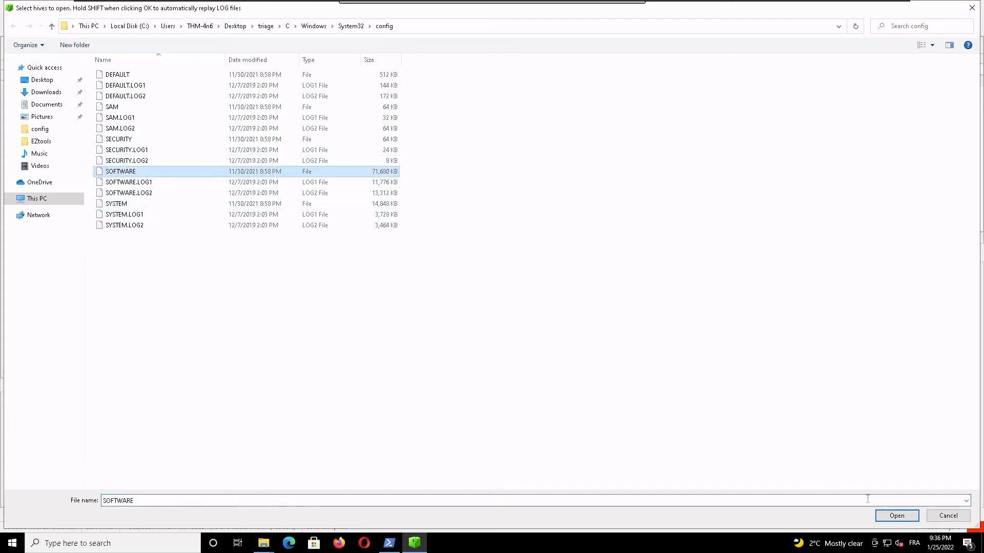
{"action": "left_click", "coordinate": [886, 519]}
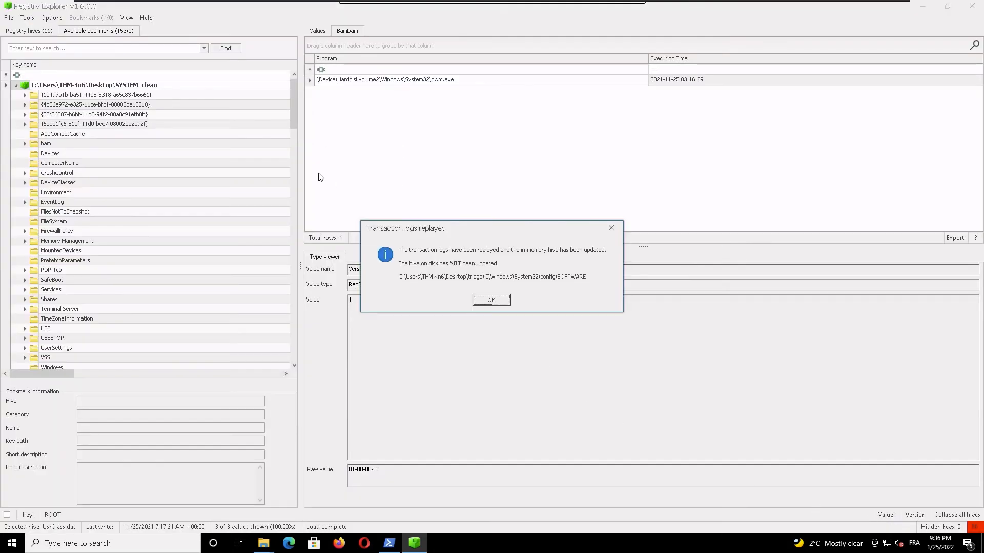
{"action": "left_click", "coordinate": [497, 299]}
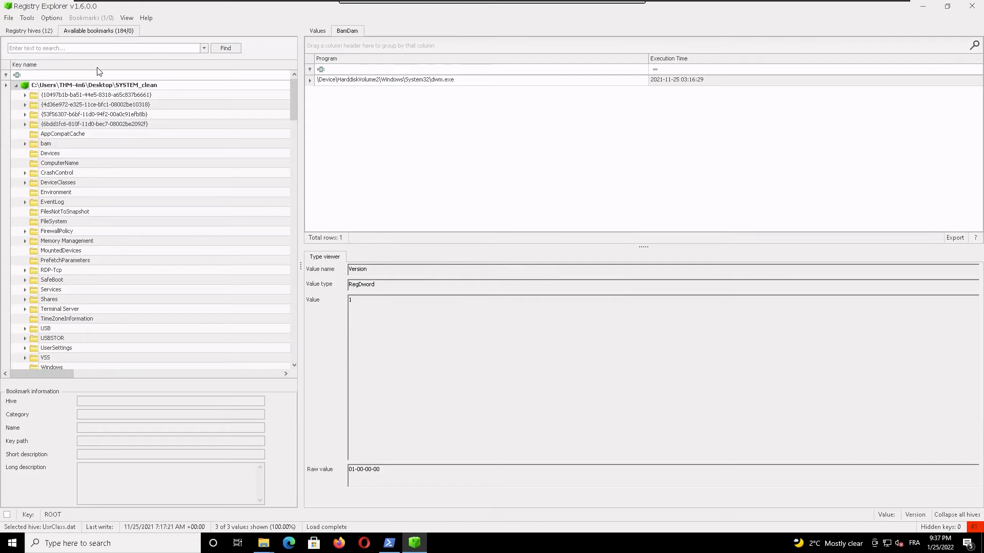
Step: Load the original SECURITY hive from the triage config folder
{"action": "left_click", "coordinate": [9, 19]}
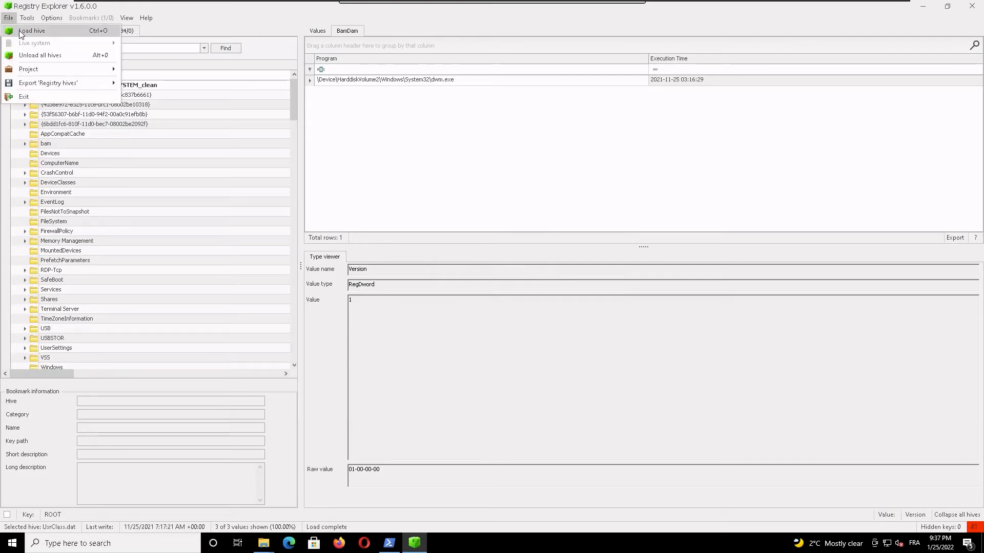
{"action": "left_click", "coordinate": [32, 31]}
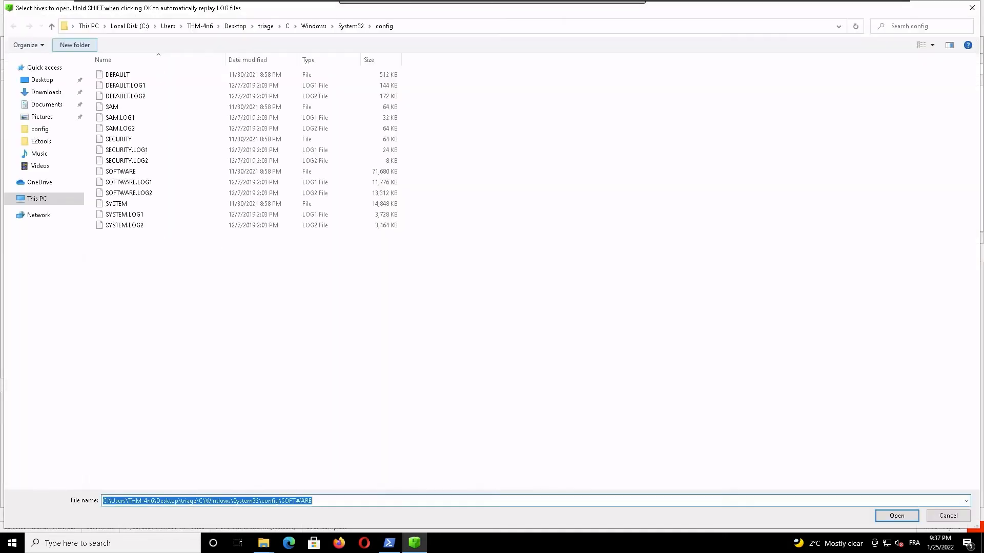
{"action": "left_click", "coordinate": [130, 205]}
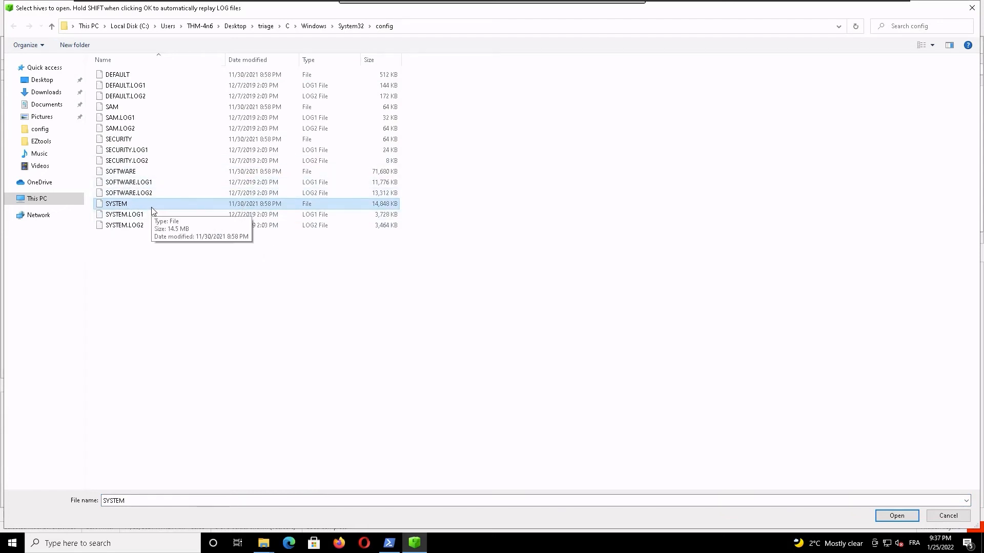
{"action": "left_click", "coordinate": [147, 142]}
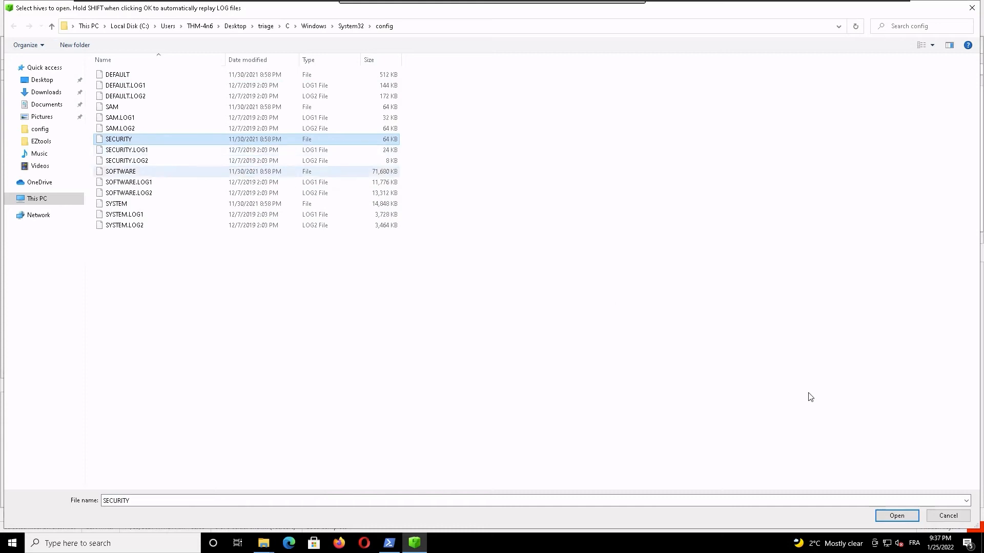
{"action": "left_click", "coordinate": [905, 518]}
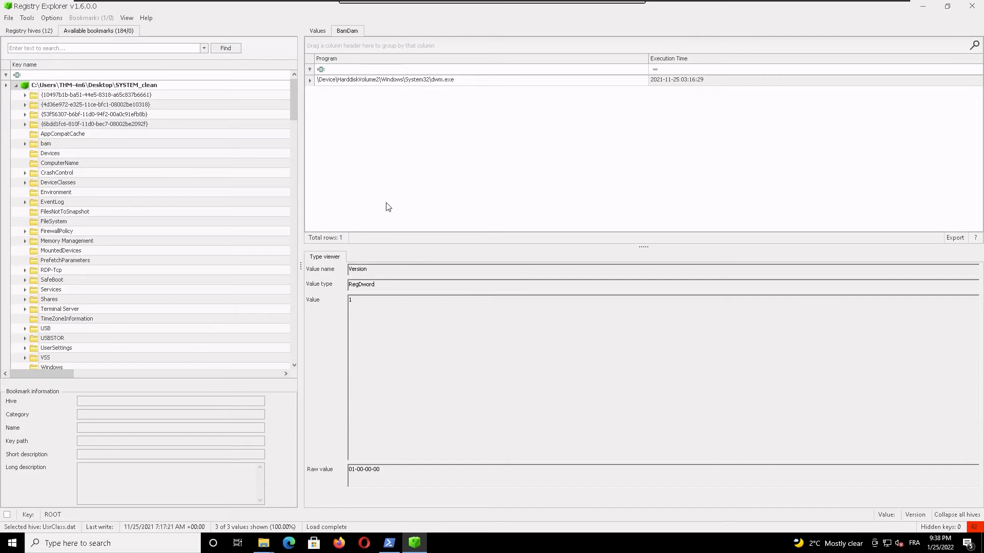
Step: Open the Amcache.hve hive from the triage\C\Windows\AppCompat\Programs folder
{"action": "left_click", "coordinate": [421, 195]}
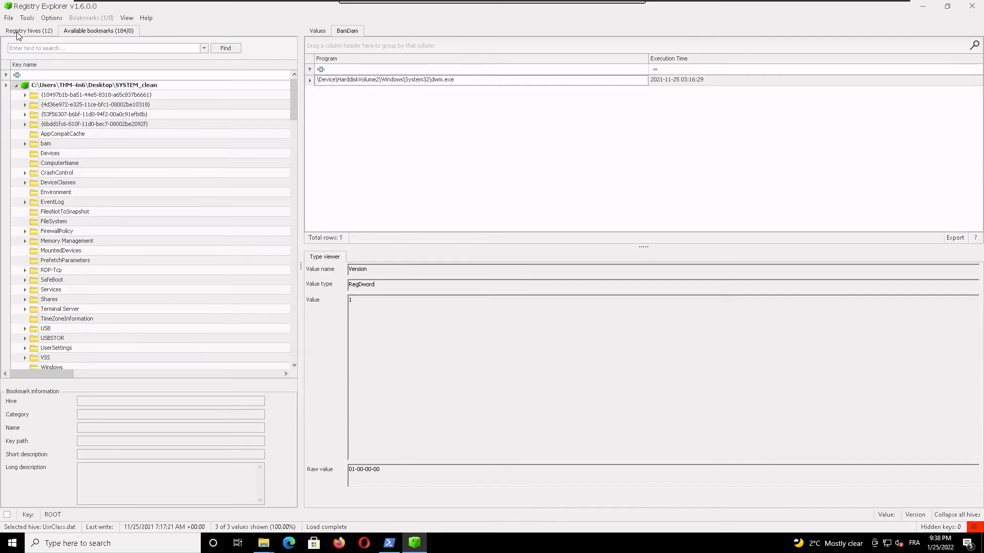
{"action": "left_click", "coordinate": [9, 18]}
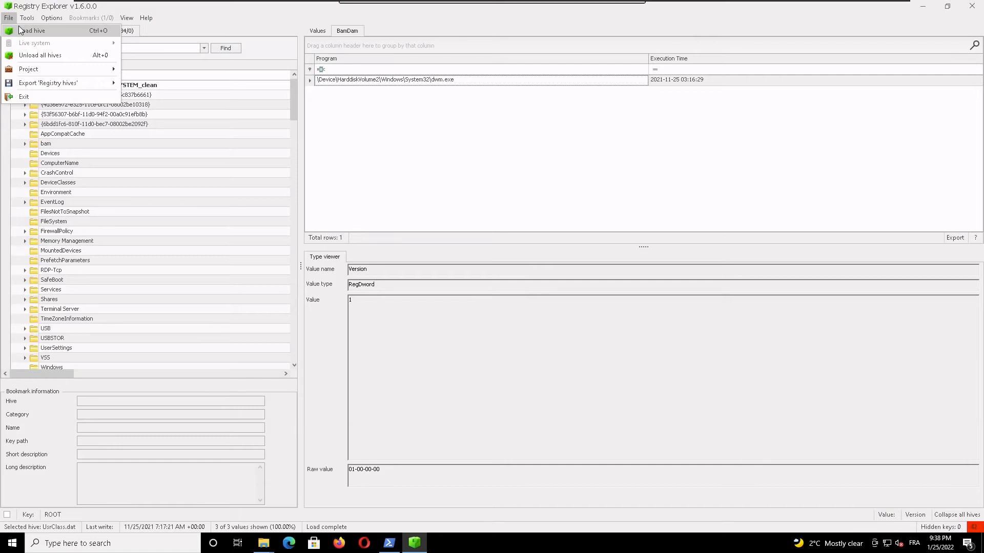
{"action": "left_click", "coordinate": [45, 29]}
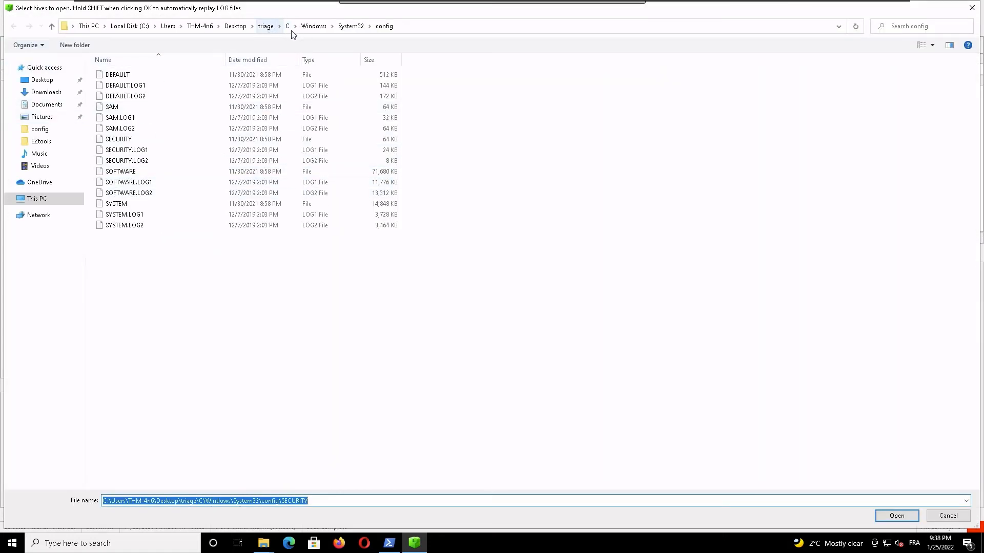
{"action": "left_click", "coordinate": [317, 29]}
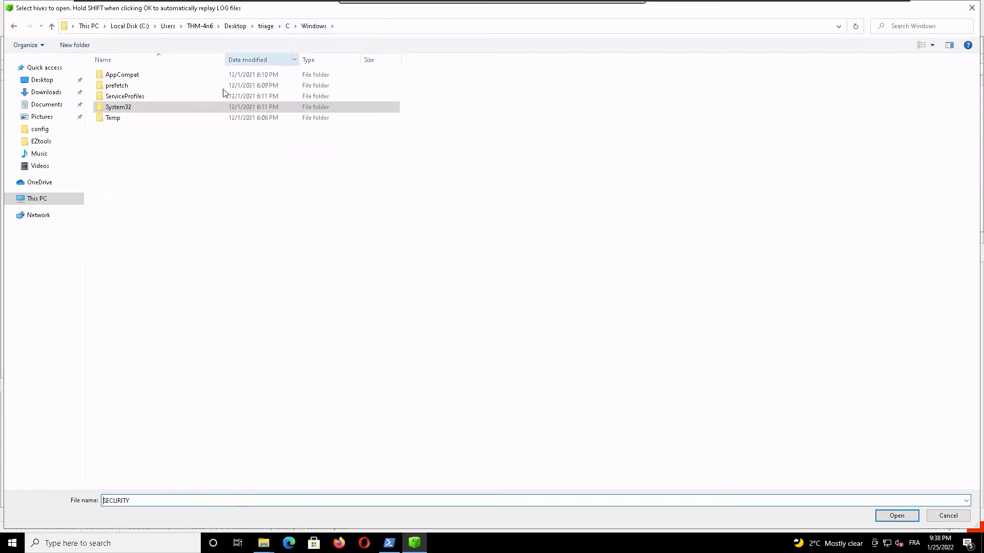
{"action": "double_click", "coordinate": [136, 76]}
{"action": "double_click", "coordinate": [137, 76]}
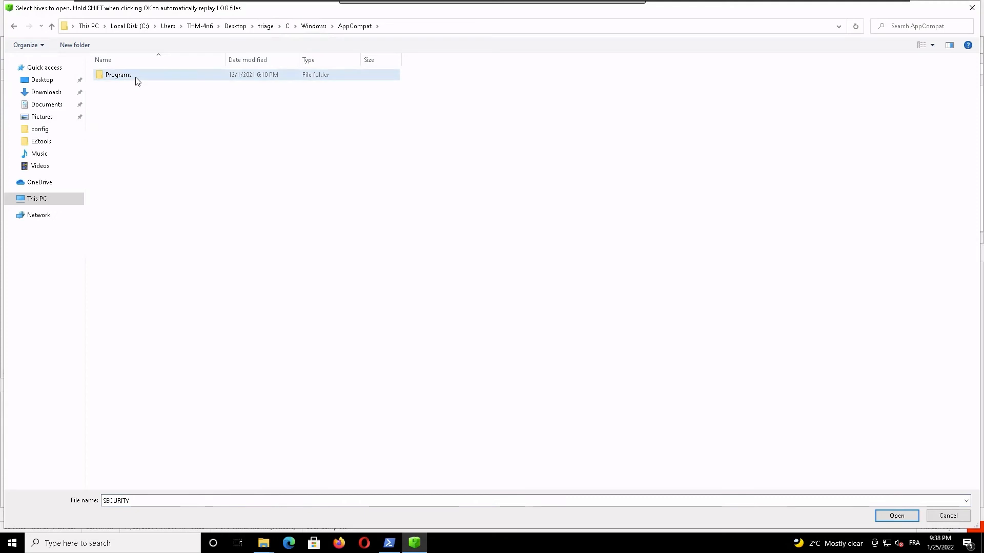
{"action": "left_click", "coordinate": [120, 75]}
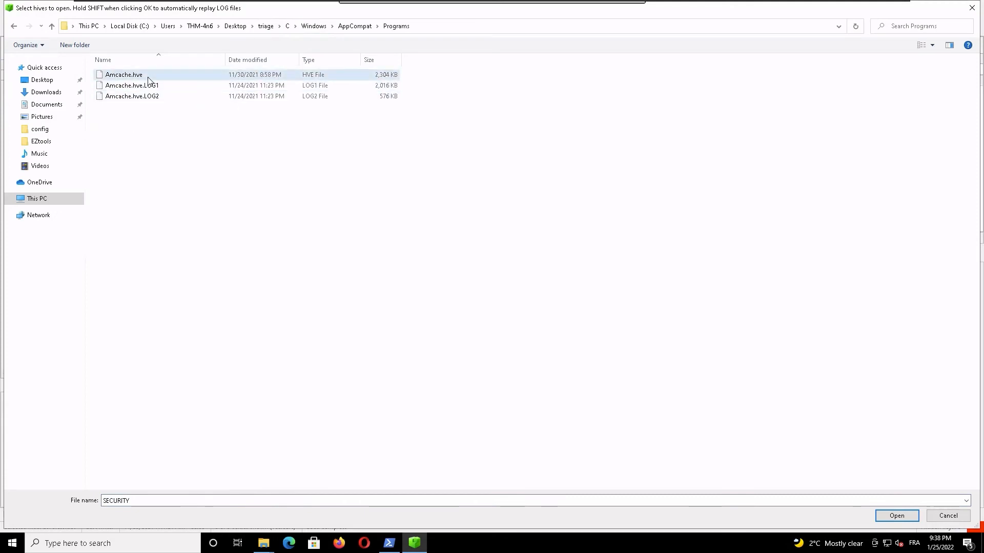
{"action": "left_click", "coordinate": [910, 517]}
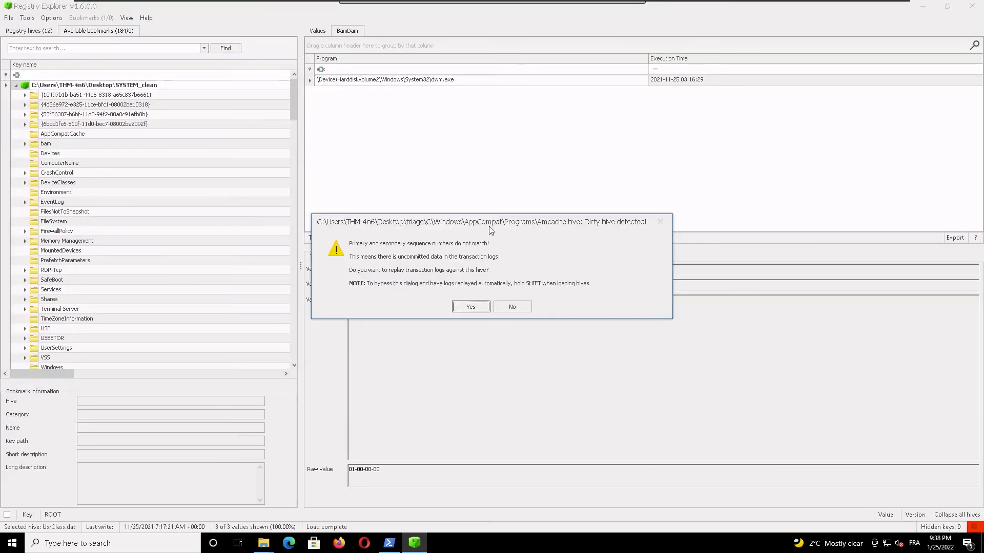
Step: Replay the transaction logs Amcache.hve.LOG1 and Amcache.hve.LOG2 against the Amcache hive
{"action": "left_click", "coordinate": [469, 307]}
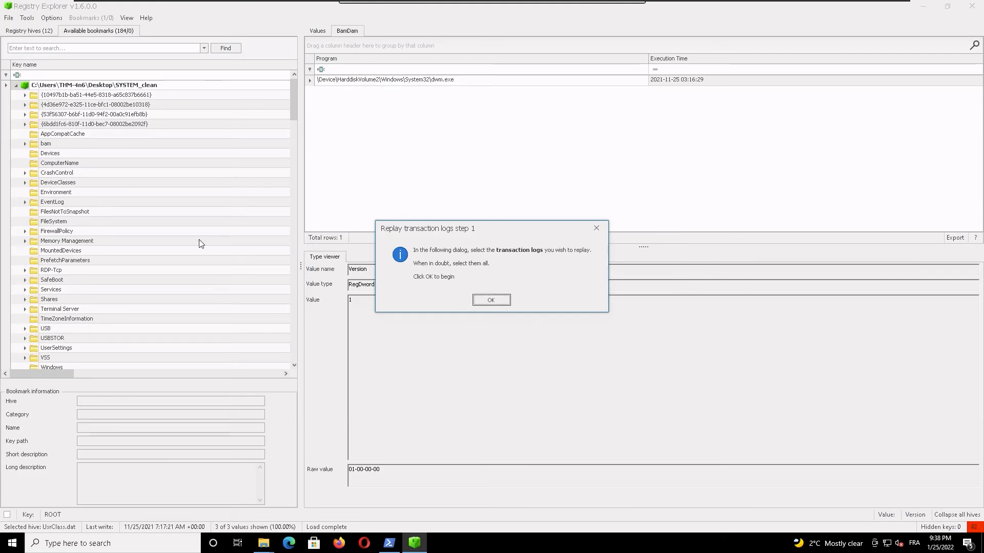
{"action": "left_click", "coordinate": [489, 301]}
{"action": "left_click", "coordinate": [127, 77]}
{"action": "left_click", "coordinate": [127, 85], "text": "shift"}
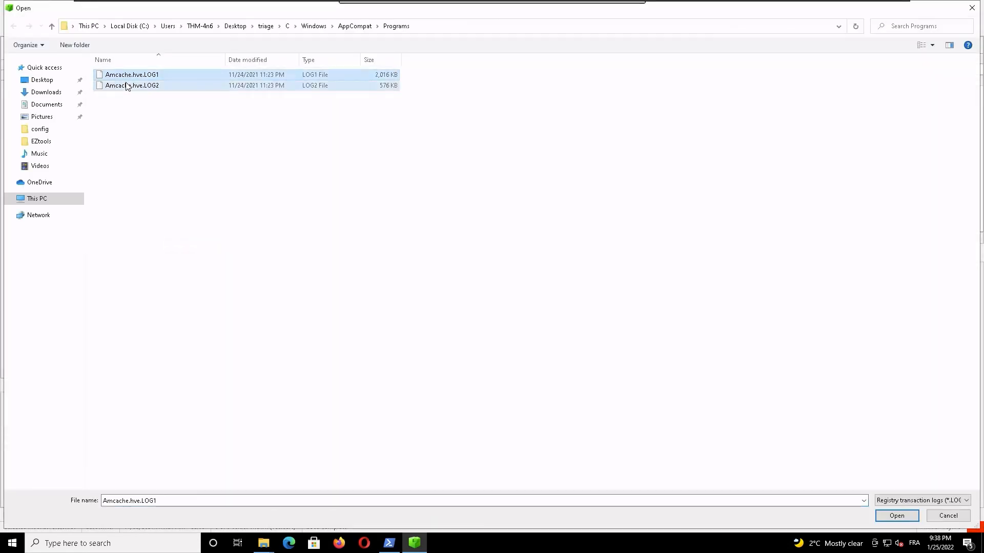
{"action": "left_click", "coordinate": [900, 517]}
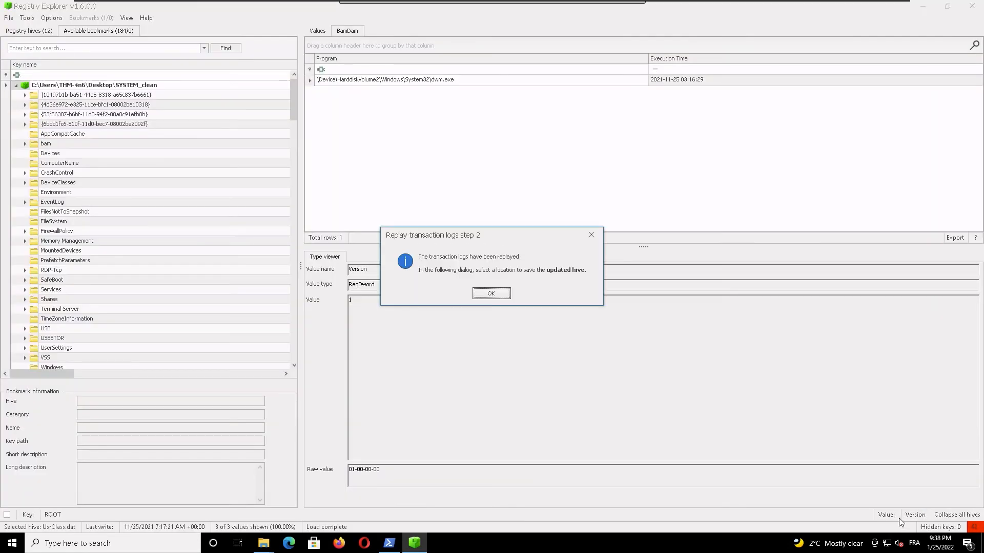
Step: Save the updated hive as Amcache.hve_clean on the Desktop and load both it and the original dirty hive
{"action": "left_click", "coordinate": [490, 295]}
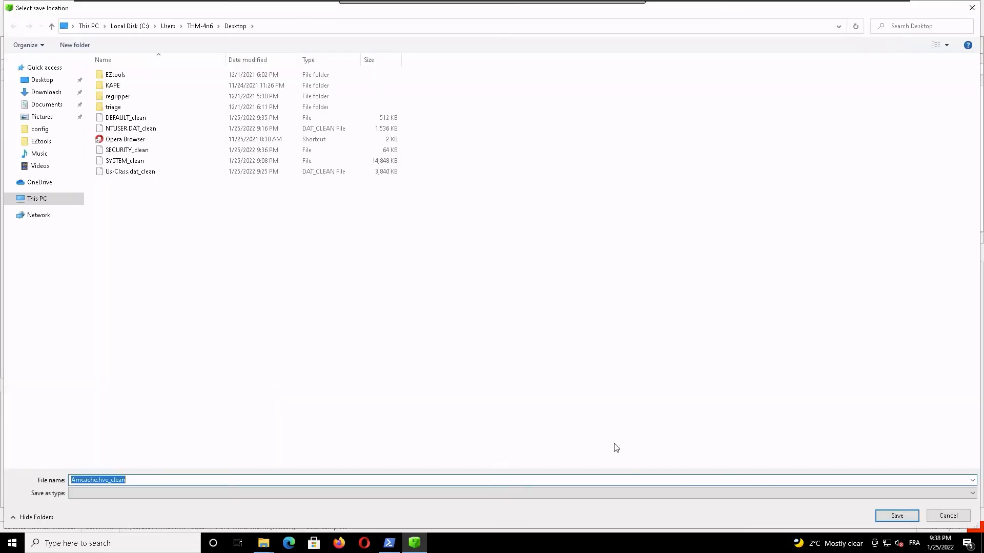
{"action": "left_click", "coordinate": [896, 516]}
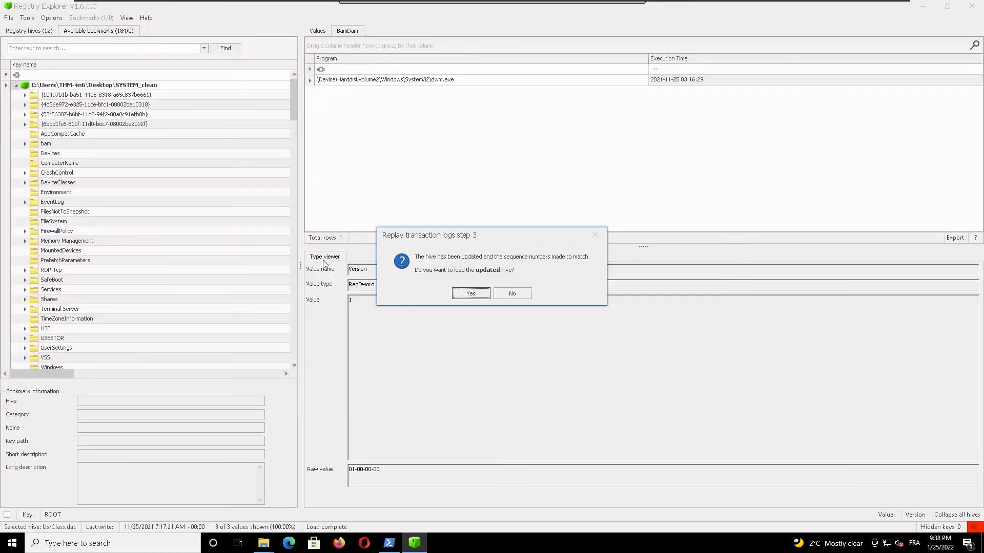
{"action": "left_click", "coordinate": [468, 294]}
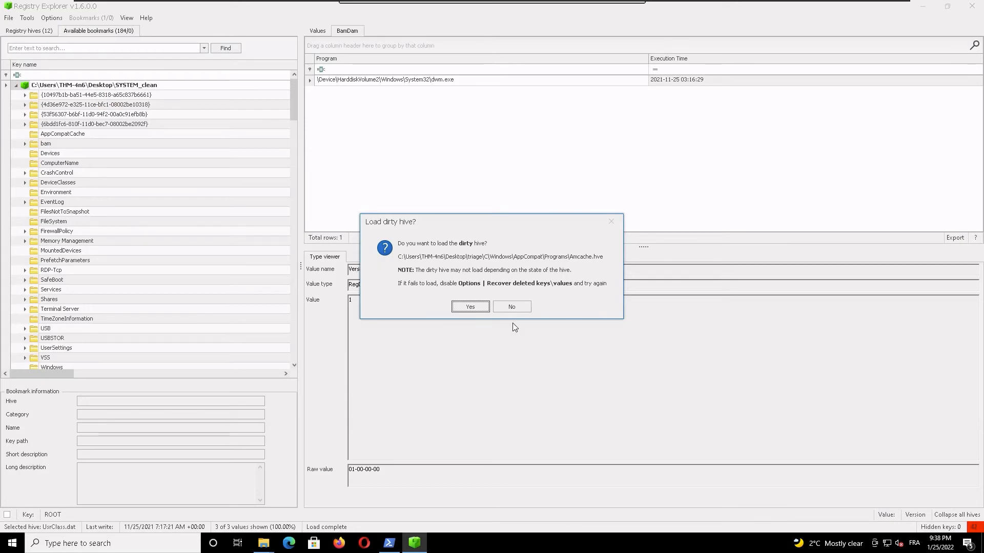
{"action": "left_click", "coordinate": [464, 307]}
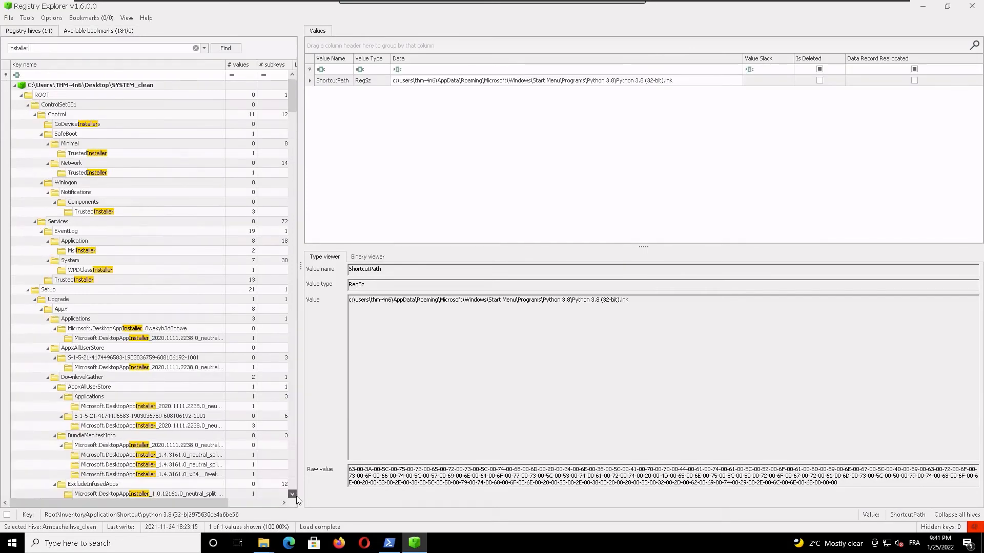
Step: Inspect the values of the DesktopAppInstaller keys under Setup\Upgrade\Appx\DownlevelGather in the SYSTEM_clean and SYSTEM hives
{"action": "scroll", "coordinate": [296, 496], "scroll_direction": "down", "scroll_amount": 3}
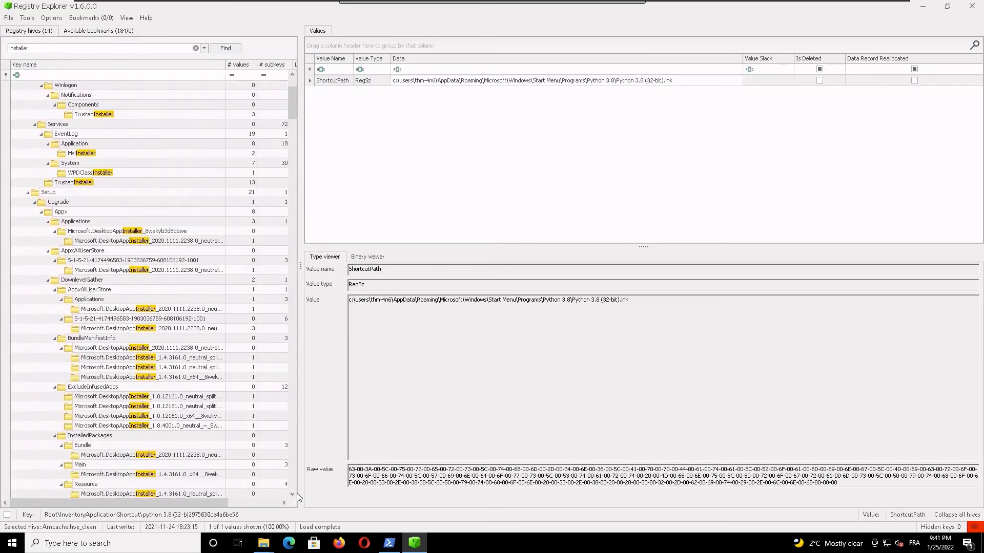
{"action": "left_click", "coordinate": [162, 475]}
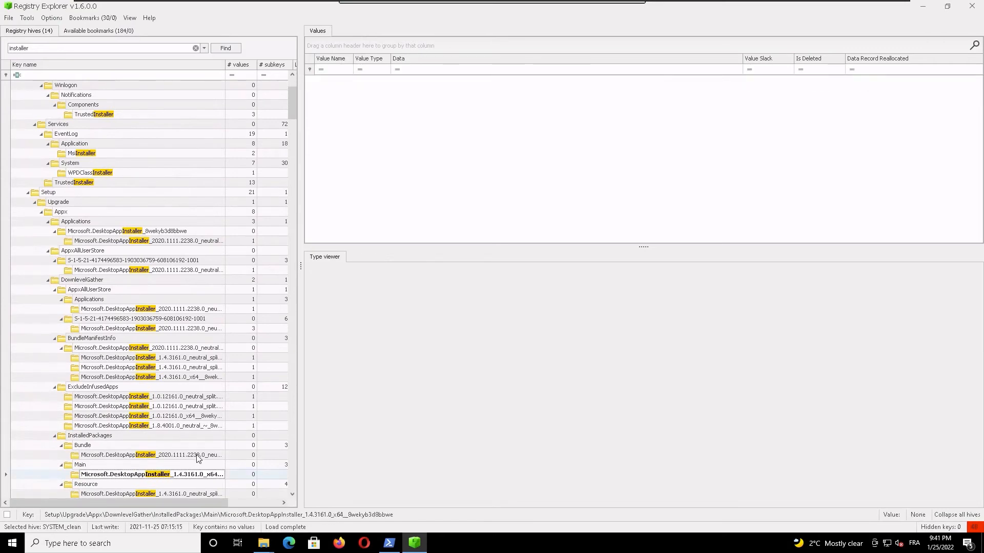
{"action": "left_click", "coordinate": [153, 416]}
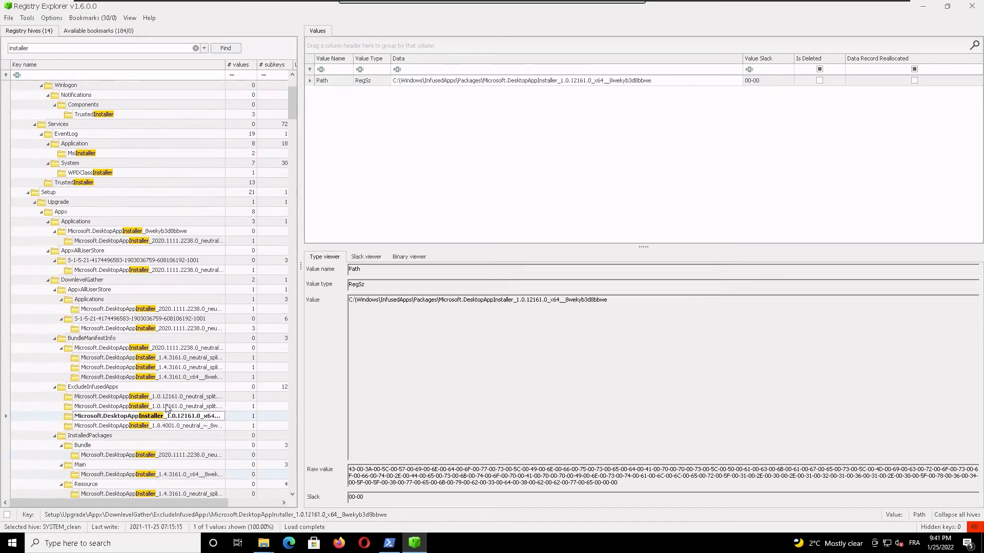
{"action": "left_click", "coordinate": [165, 399]}
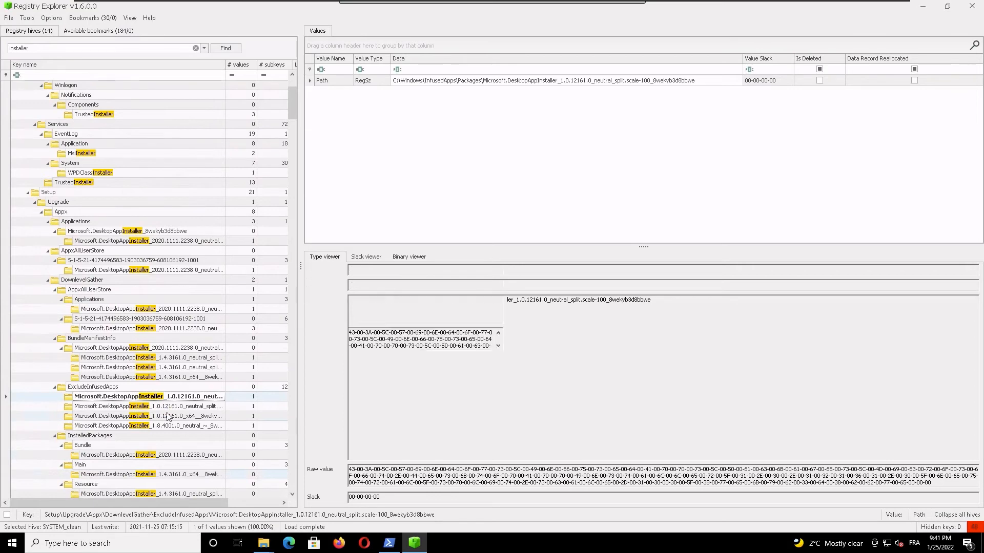
{"action": "left_click", "coordinate": [159, 426]}
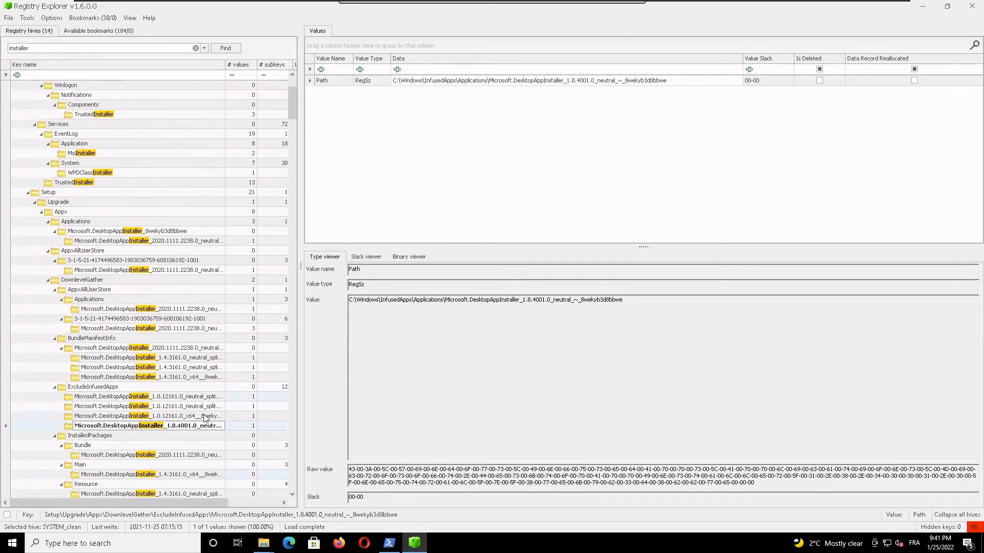
{"action": "left_click_drag", "start_coordinate": [293, 495], "coordinate": [292, 494]}
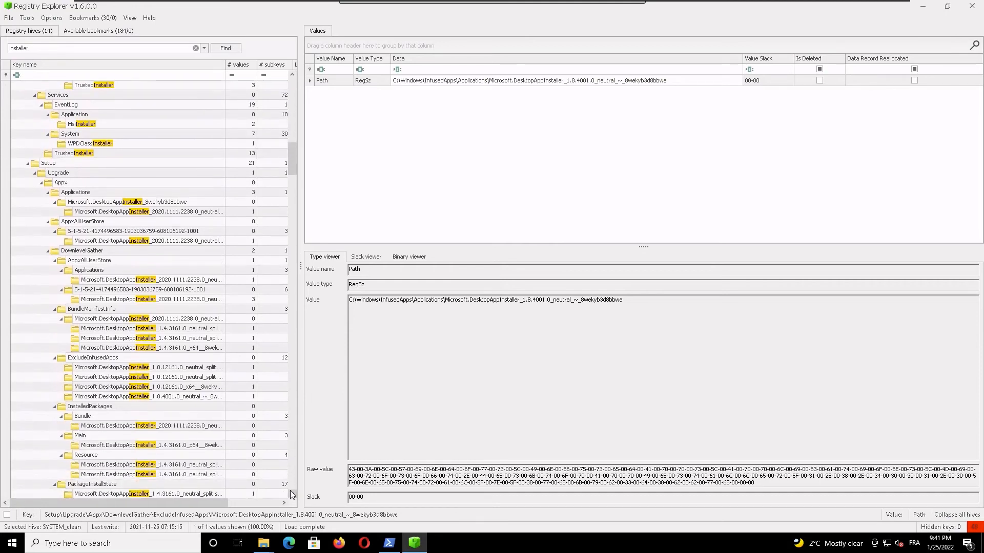
{"action": "left_click", "coordinate": [182, 283]}
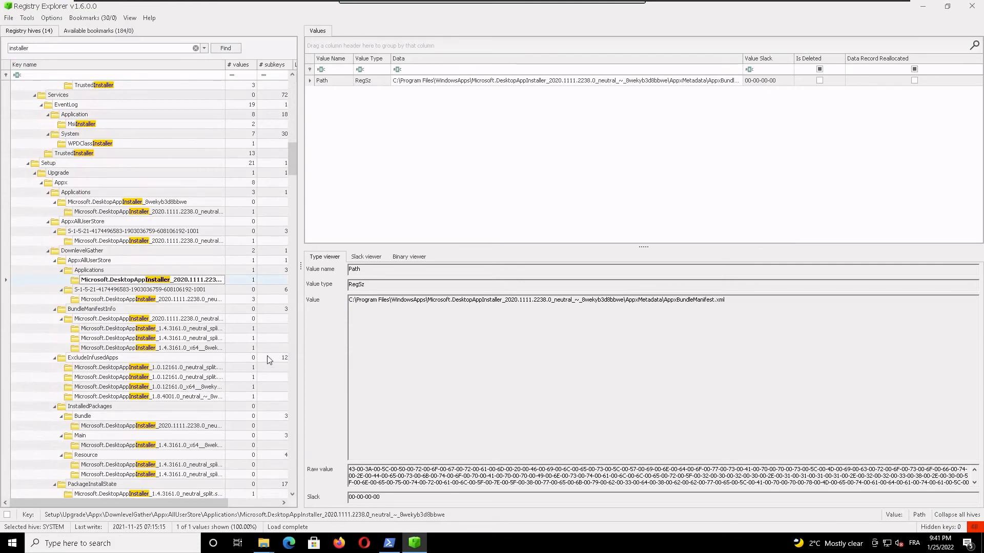
Step: Look through the "installer" search matches in the SYSTEM, NTUSER.DAT, UsrClass.dat, DEFAULT and Windows\System32\config hives down to Amcache.hve_clean
{"action": "scroll", "coordinate": [279, 395], "scroll_direction": "down", "scroll_amount": 4}
{"action": "scroll", "coordinate": [228, 399], "scroll_direction": "down", "scroll_amount": 3}
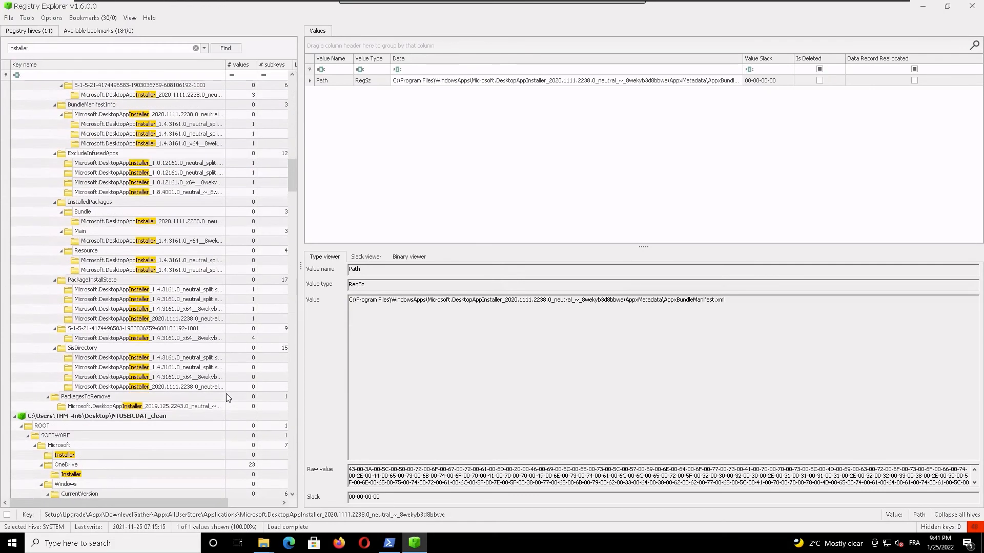
{"action": "scroll", "coordinate": [223, 392], "scroll_direction": "down", "scroll_amount": 2}
{"action": "scroll", "coordinate": [222, 395], "scroll_direction": "down", "scroll_amount": 4}
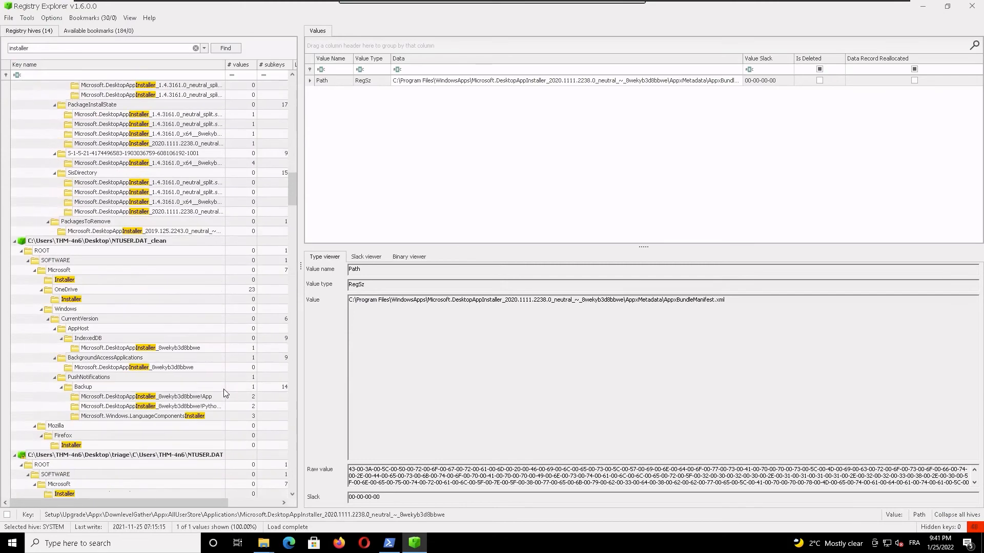
{"action": "scroll", "coordinate": [224, 390], "scroll_direction": "down", "scroll_amount": 3}
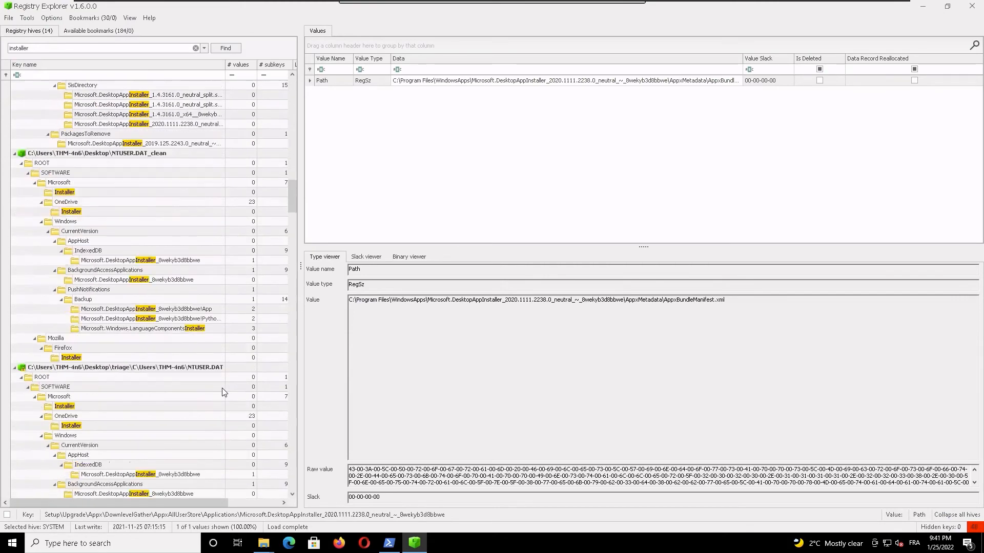
{"action": "scroll", "coordinate": [223, 392], "scroll_direction": "down", "scroll_amount": 3}
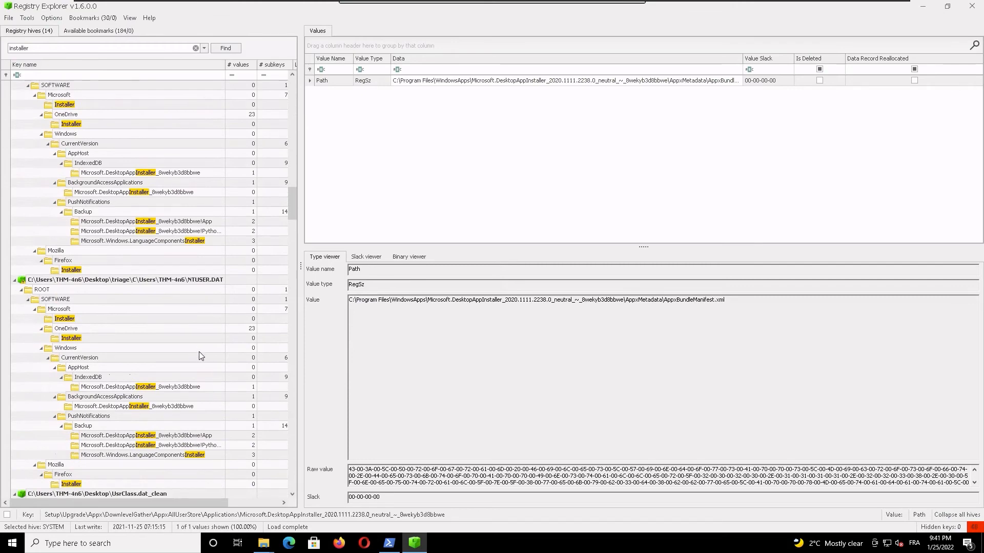
{"action": "scroll", "coordinate": [199, 356], "scroll_direction": "down", "scroll_amount": 6}
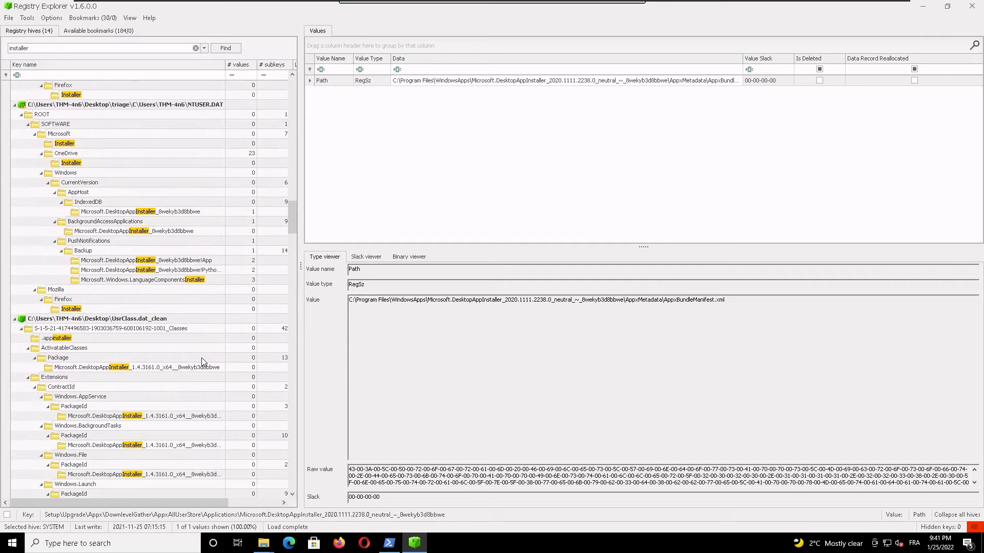
{"action": "scroll", "coordinate": [202, 361], "scroll_direction": "down", "scroll_amount": 6}
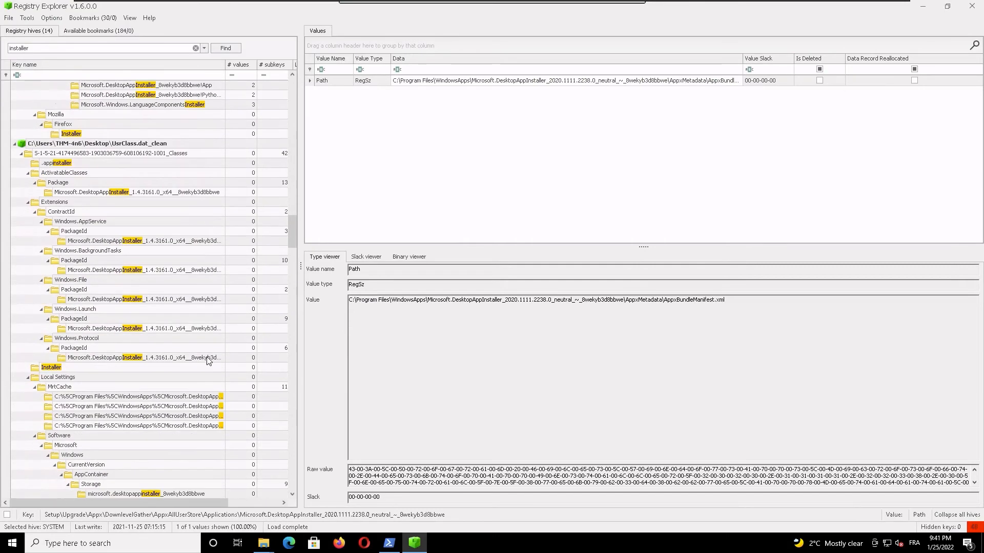
{"action": "scroll", "coordinate": [209, 366], "scroll_direction": "down", "scroll_amount": 1}
{"action": "scroll", "coordinate": [210, 365], "scroll_direction": "down", "scroll_amount": 5}
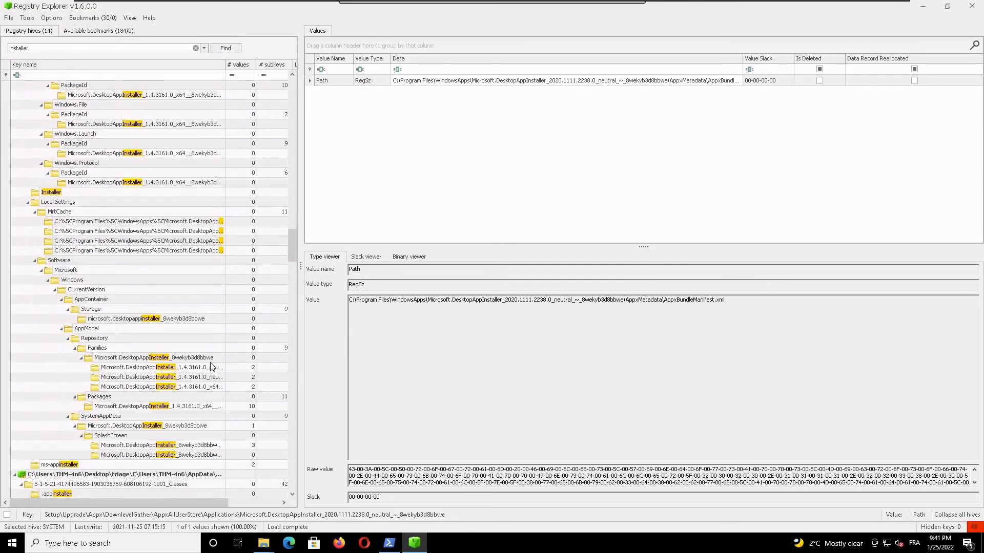
{"action": "scroll", "coordinate": [202, 356], "scroll_direction": "down", "scroll_amount": 4}
{"action": "scroll", "coordinate": [204, 354], "scroll_direction": "down", "scroll_amount": 5}
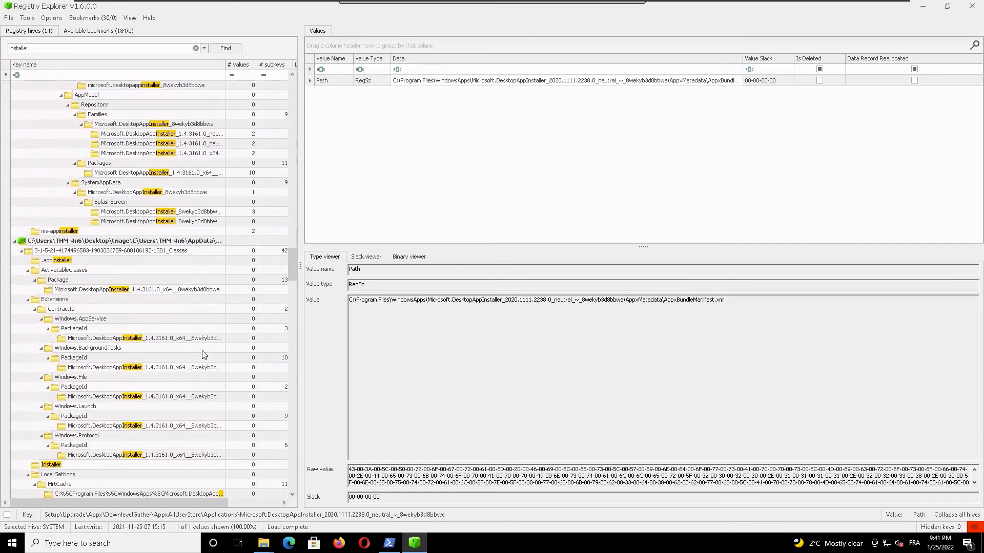
{"action": "scroll", "coordinate": [215, 353], "scroll_direction": "down", "scroll_amount": 11}
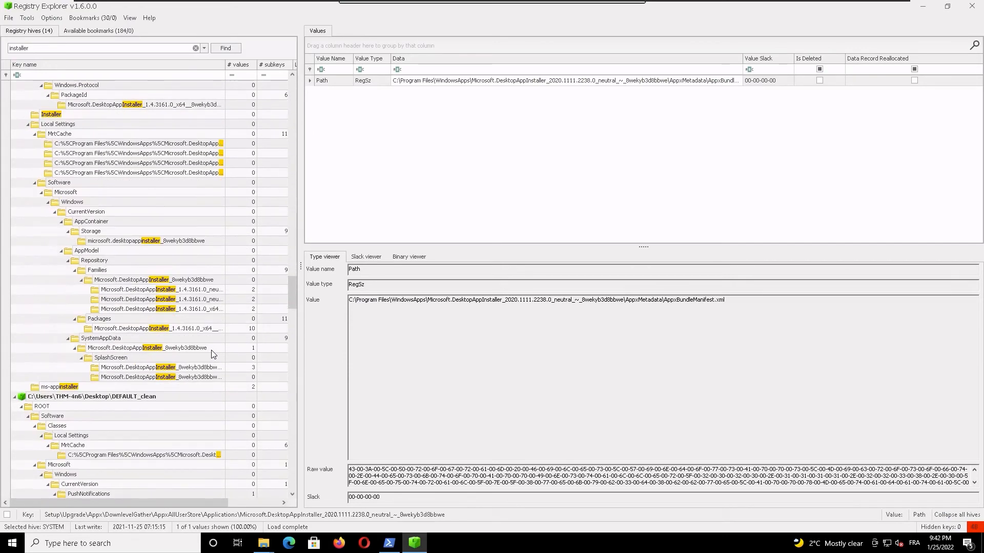
{"action": "scroll", "coordinate": [210, 354], "scroll_direction": "down", "scroll_amount": 7}
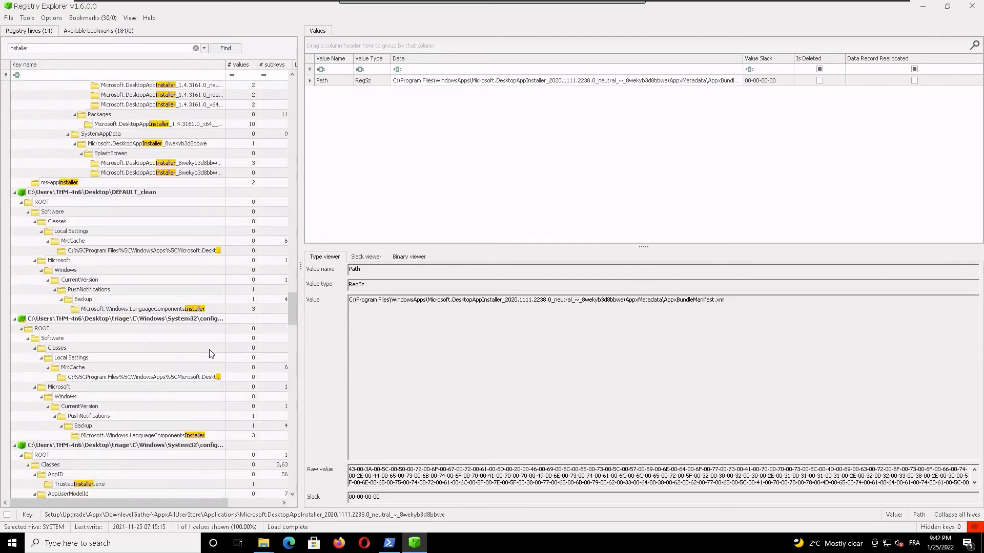
{"action": "scroll", "coordinate": [200, 360], "scroll_direction": "down", "scroll_amount": 5}
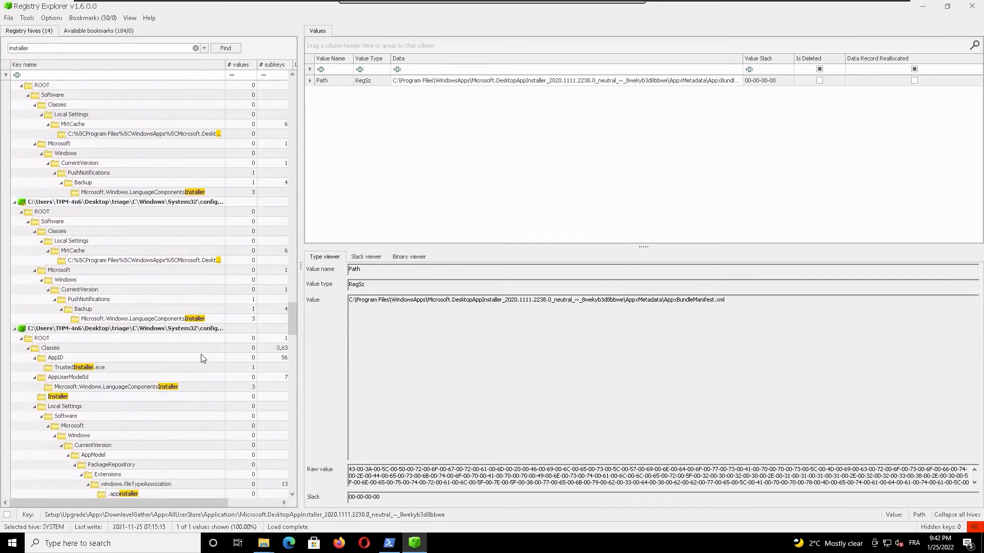
{"action": "scroll", "coordinate": [204, 356], "scroll_direction": "down", "scroll_amount": 2}
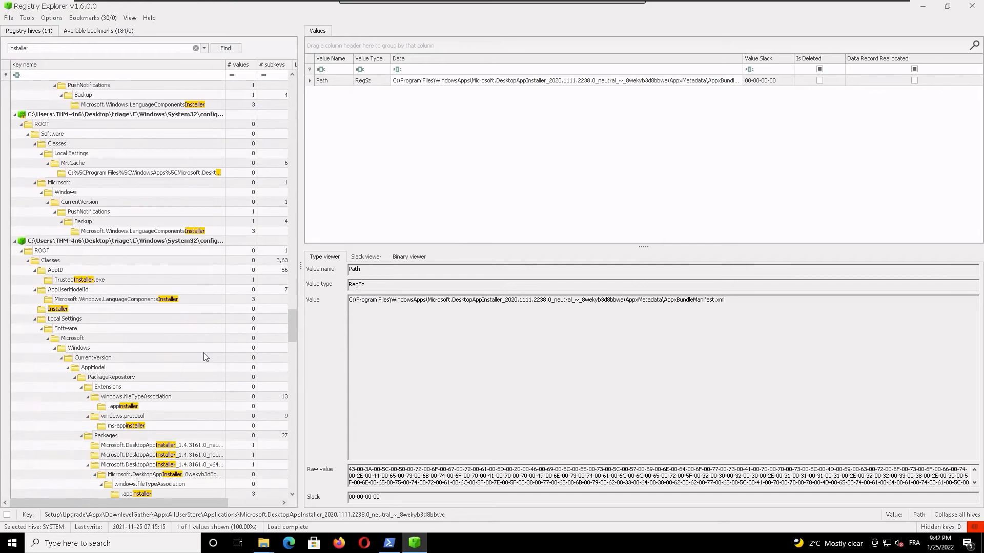
{"action": "scroll", "coordinate": [204, 357], "scroll_direction": "down", "scroll_amount": 3}
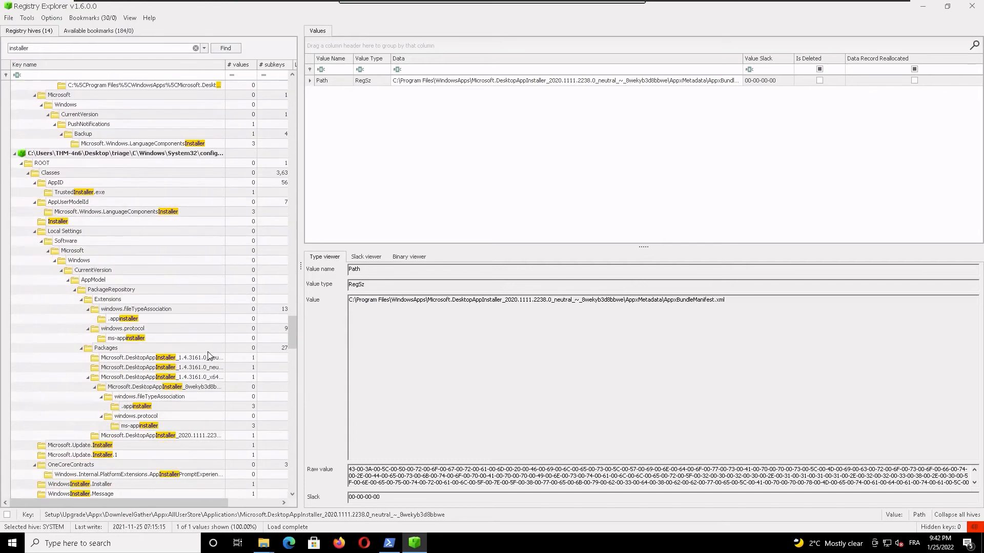
{"action": "scroll", "coordinate": [204, 353], "scroll_direction": "down", "scroll_amount": 2}
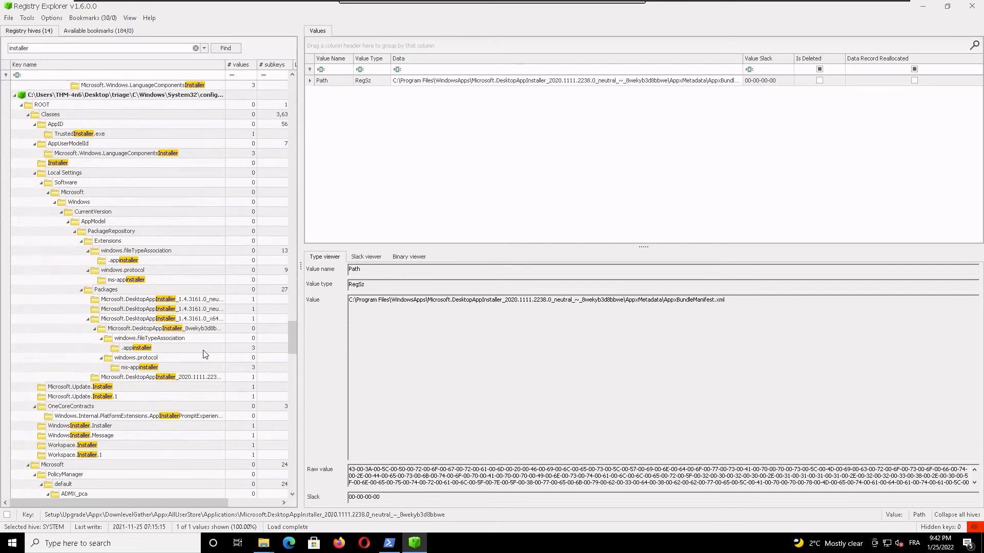
{"action": "scroll", "coordinate": [205, 355], "scroll_direction": "down", "scroll_amount": 4}
{"action": "scroll", "coordinate": [204, 354], "scroll_direction": "down", "scroll_amount": 7}
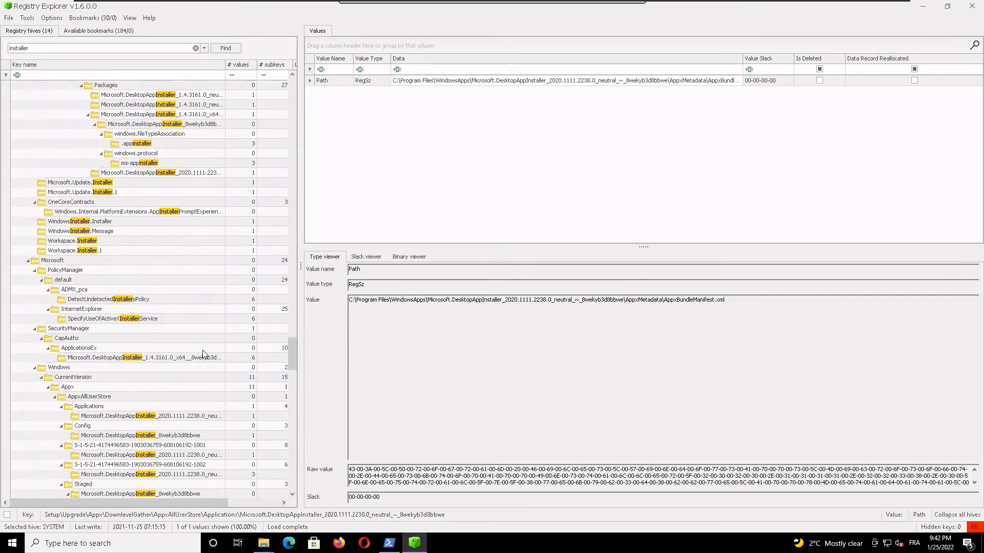
{"action": "scroll", "coordinate": [204, 352], "scroll_direction": "down", "scroll_amount": 7}
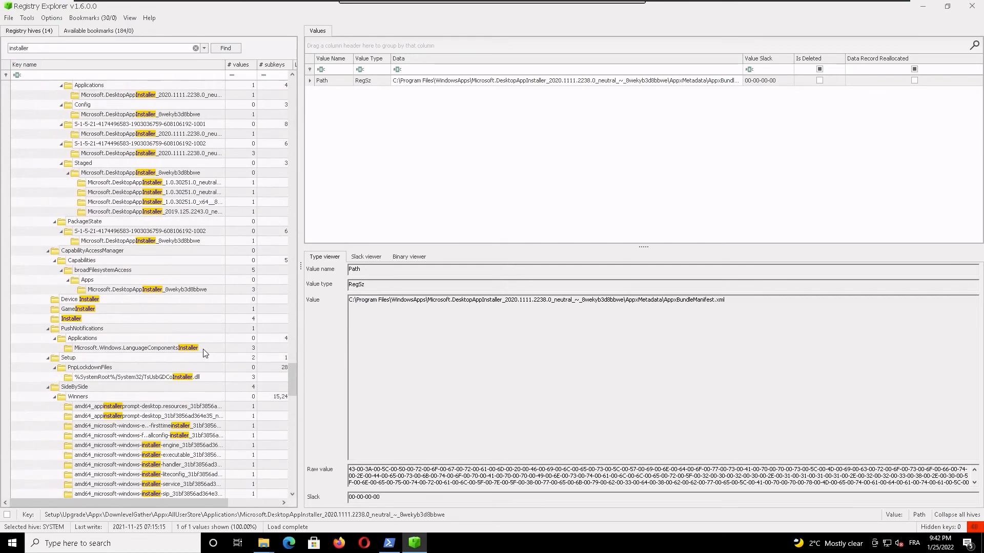
{"action": "scroll", "coordinate": [204, 352], "scroll_direction": "down", "scroll_amount": 12}
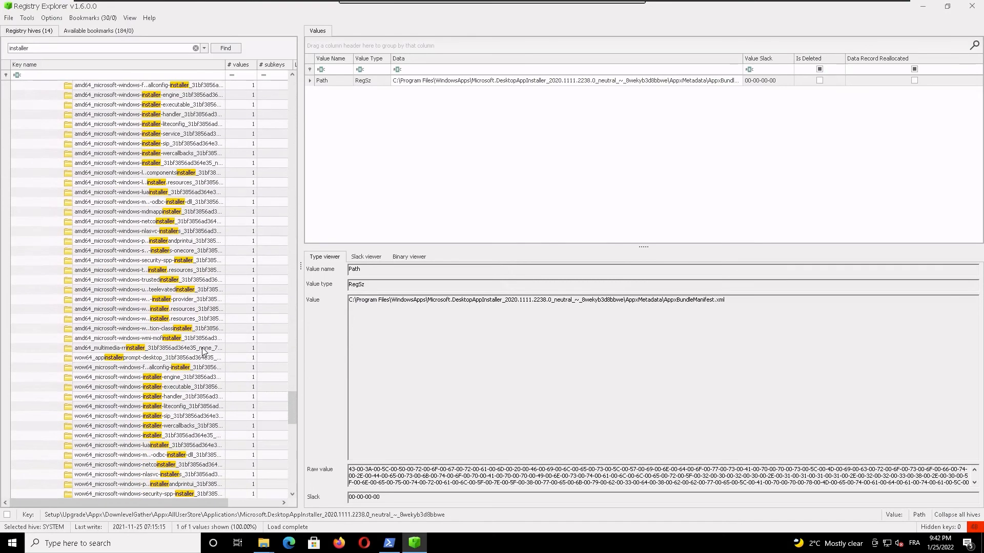
{"action": "scroll", "coordinate": [205, 352], "scroll_direction": "down", "scroll_amount": 6}
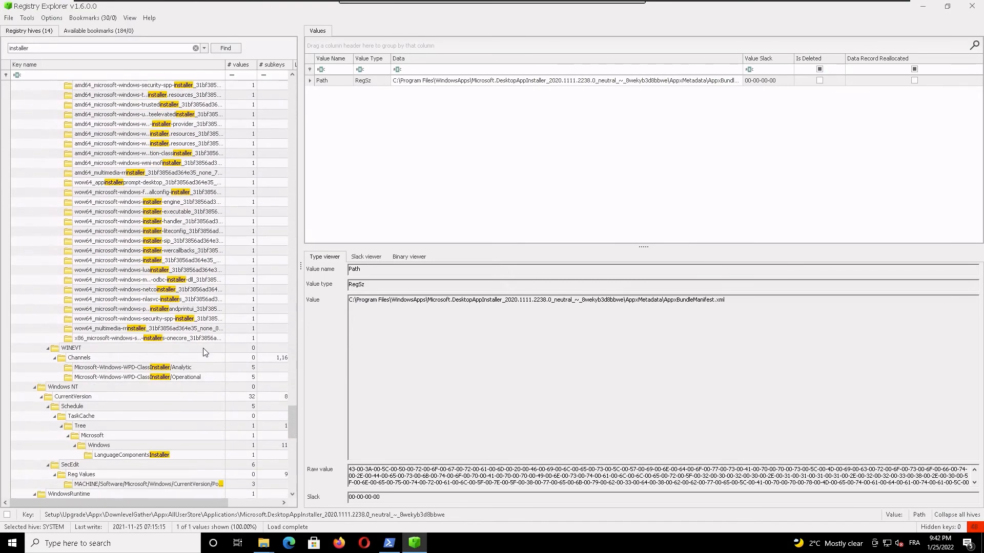
{"action": "scroll", "coordinate": [205, 352], "scroll_direction": "down", "scroll_amount": 6}
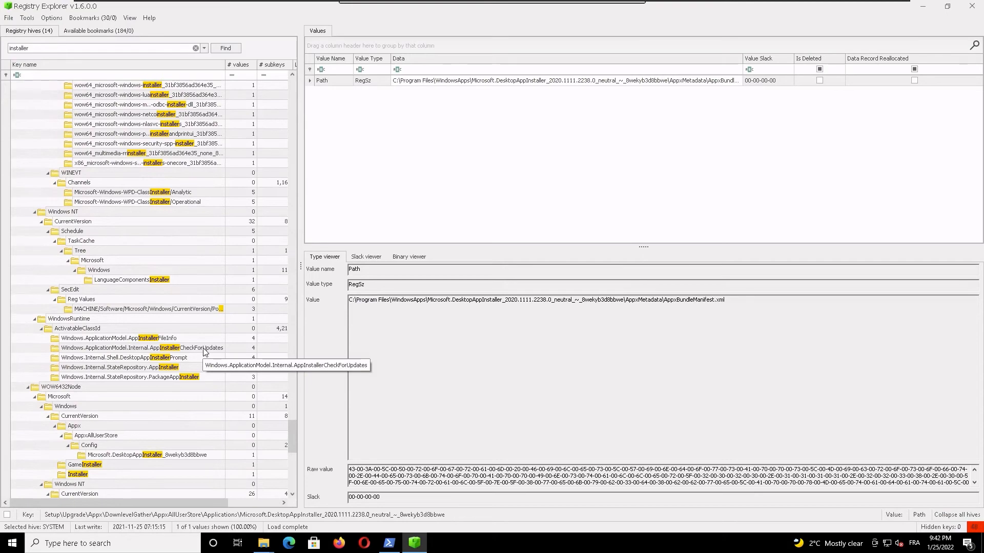
{"action": "scroll", "coordinate": [204, 352], "scroll_direction": "down", "scroll_amount": 5}
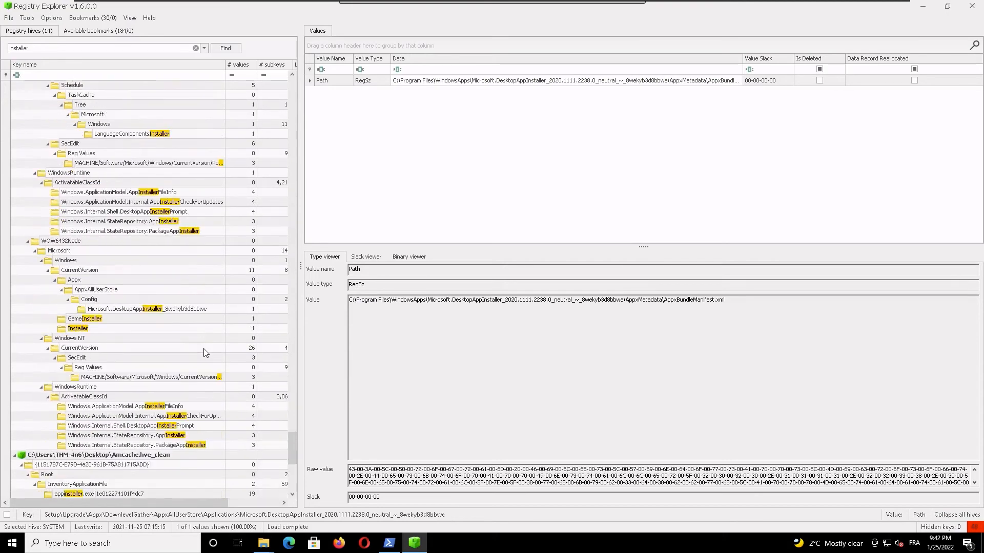
{"action": "scroll", "coordinate": [204, 352], "scroll_direction": "down", "scroll_amount": 2}
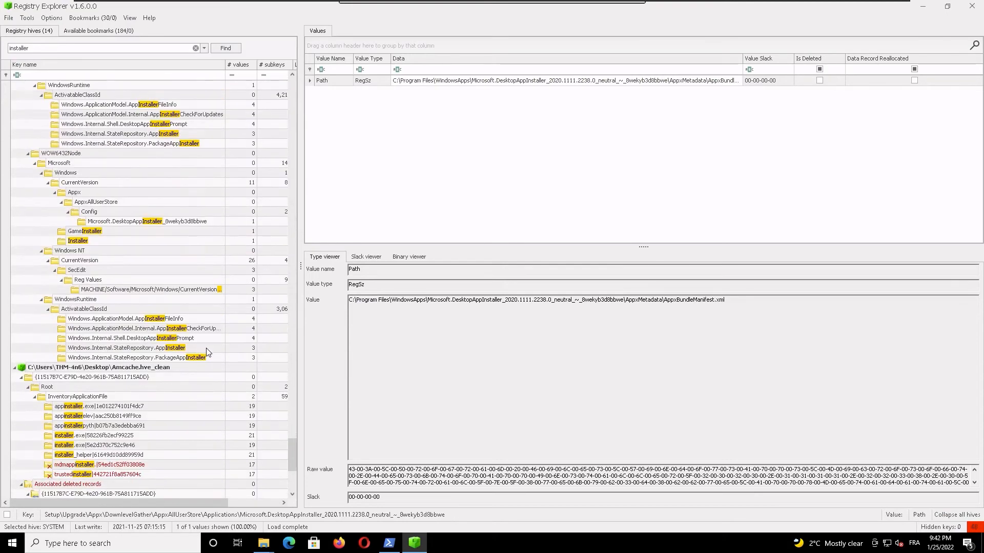
Step: Inspect the appinstaller, installer.exe and python-3.8.2.exe entries under InventoryApplicationFile in Amcache.hve_clean
{"action": "scroll", "coordinate": [206, 352], "scroll_direction": "down", "scroll_amount": 4}
{"action": "left_click", "coordinate": [138, 330]}
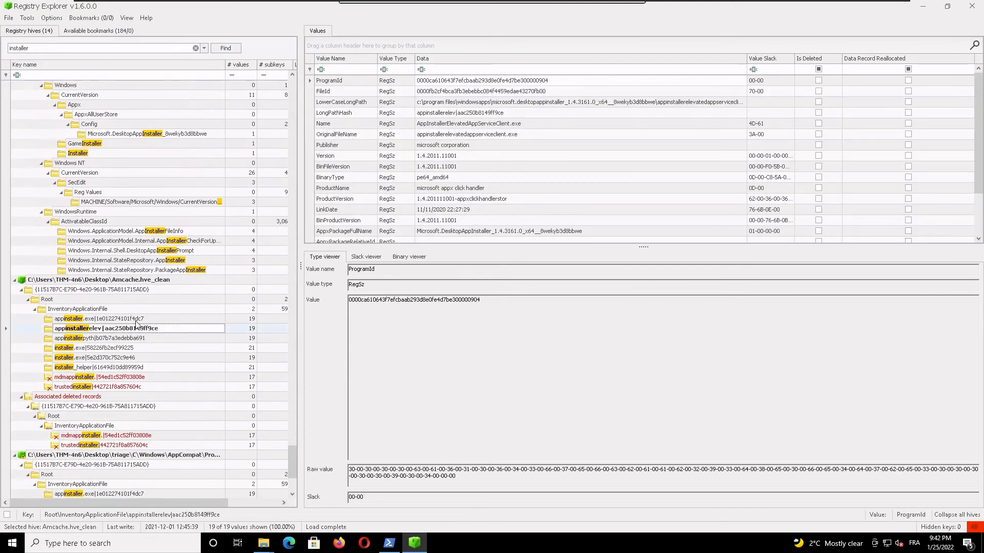
{"action": "left_click", "coordinate": [136, 321]}
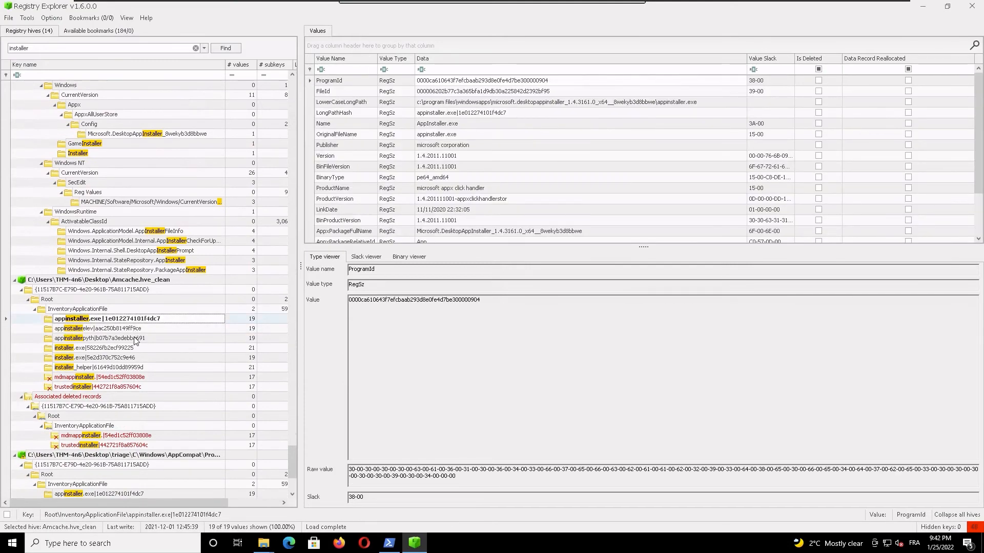
{"action": "left_click", "coordinate": [138, 338]}
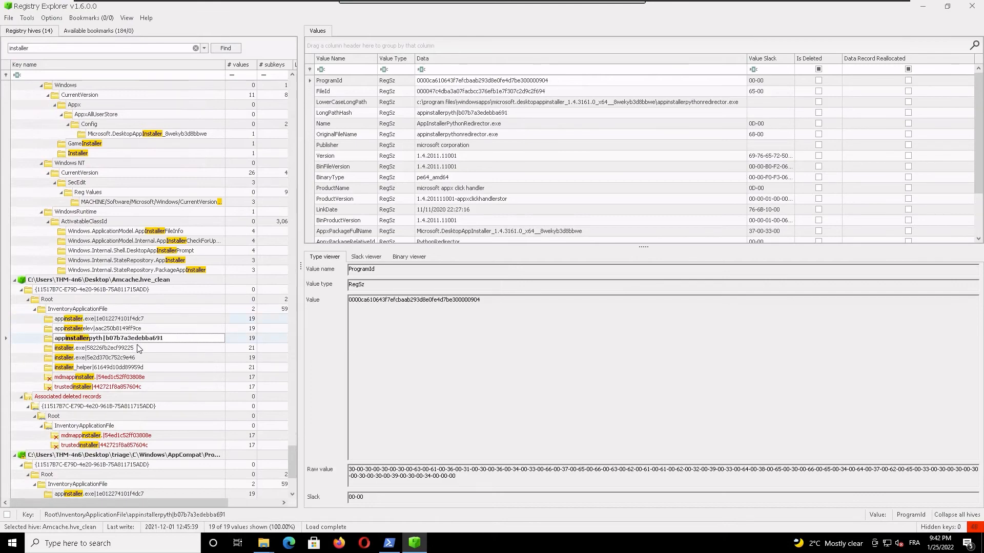
{"action": "left_click", "coordinate": [140, 349]}
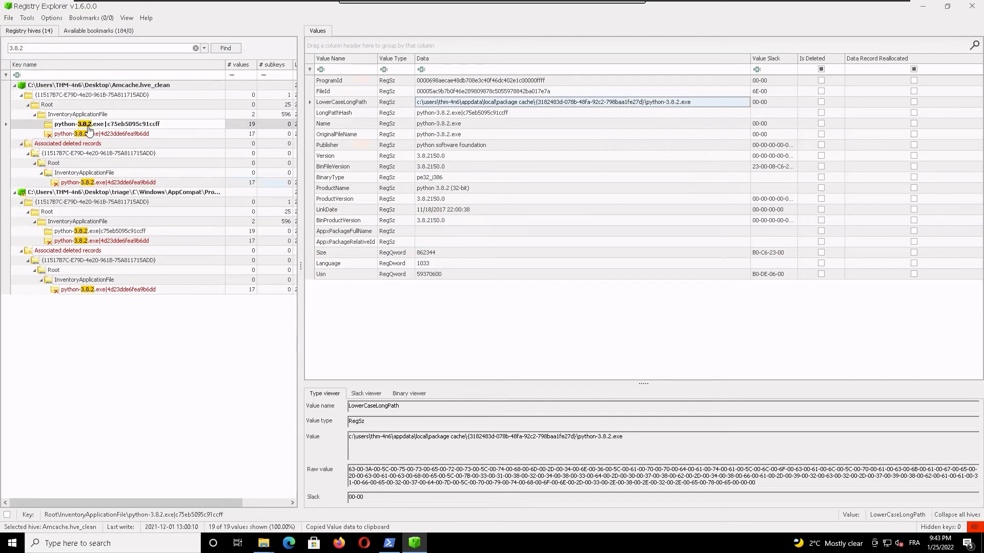
{"action": "left_click", "coordinate": [107, 134]}
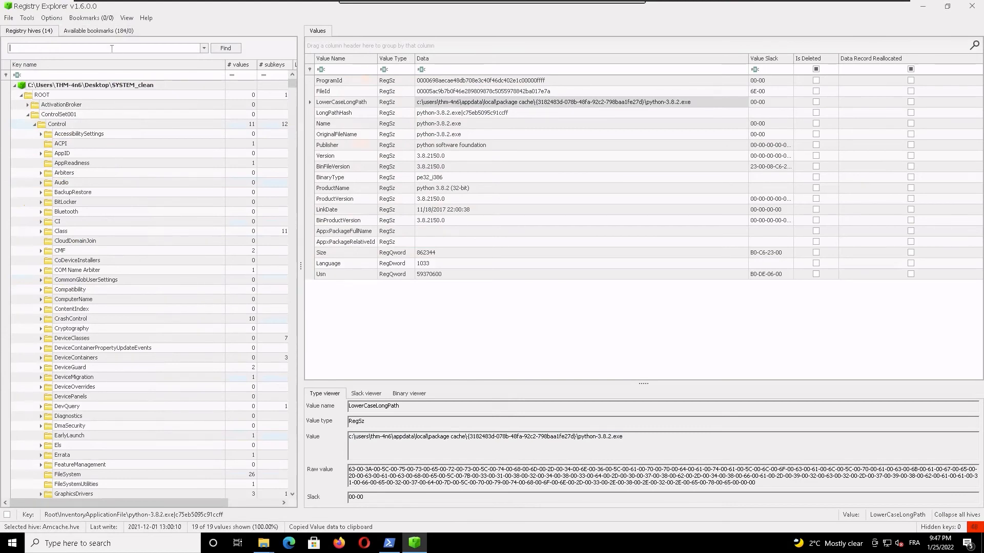
Step: Search all hives for UserAssist and select the matching key in NTUSER.DAT_clean
{"action": "type", "text": "user"}
{"action": "key", "text": "Return"}
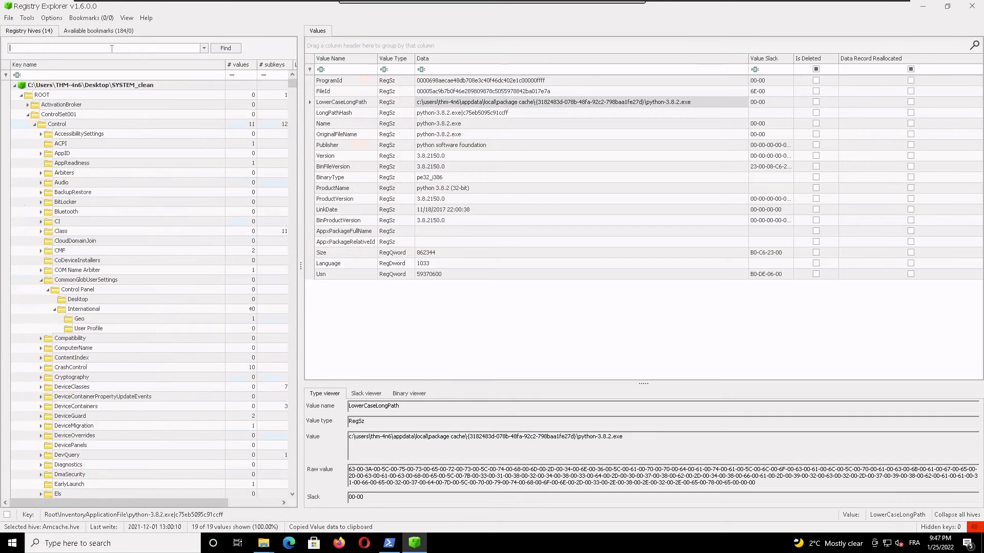
{"action": "type", "text": "UserAssist"}
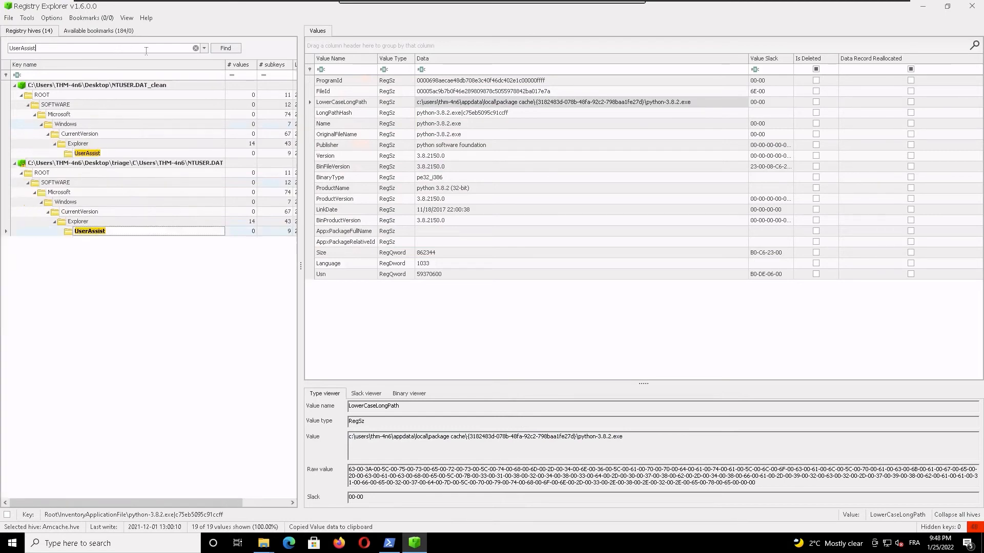
{"action": "left_click", "coordinate": [90, 155]}
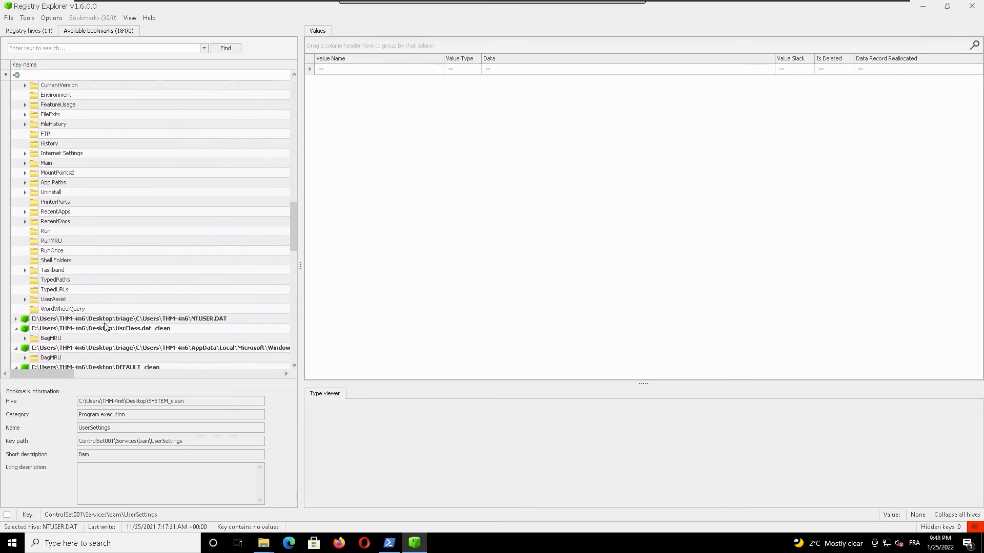
Step: Expand the UserAssist bookmark of NTUSER.DAT_clean and its {9E04CAB2-CC14-11DF-BB8C-A2F1DED72085} subkey down to Count
{"action": "left_click", "coordinate": [79, 301]}
{"action": "double_click", "coordinate": [79, 301]}
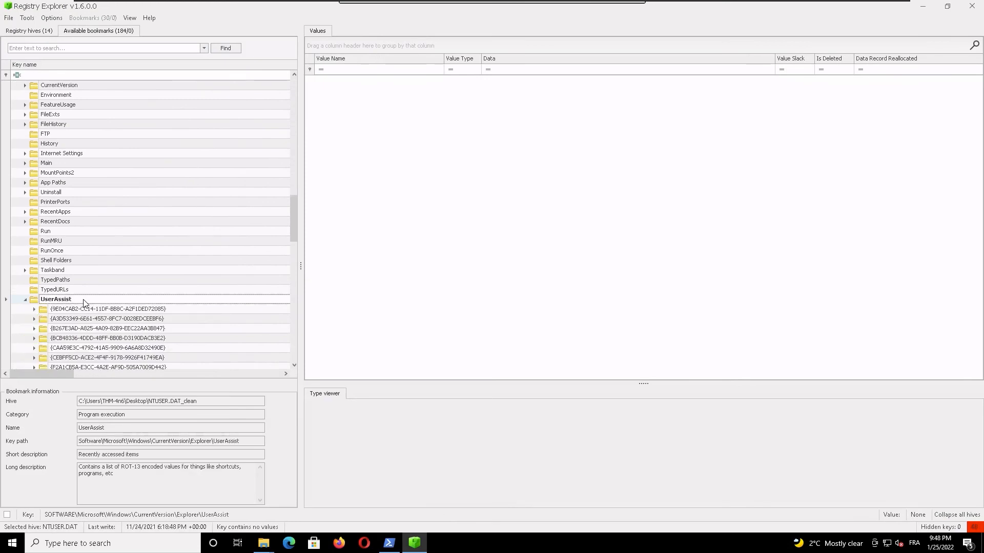
{"action": "left_click", "coordinate": [105, 310]}
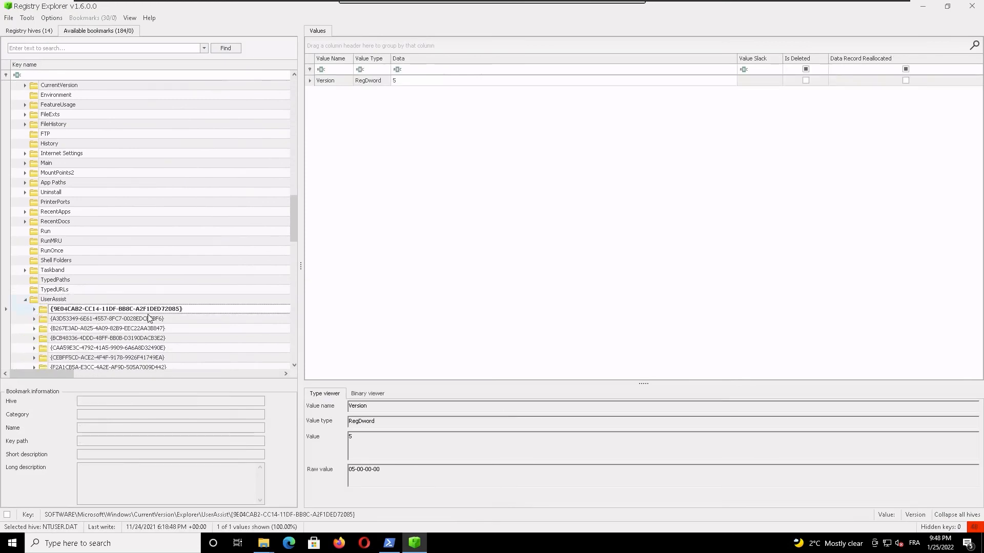
{"action": "double_click", "coordinate": [104, 311]}
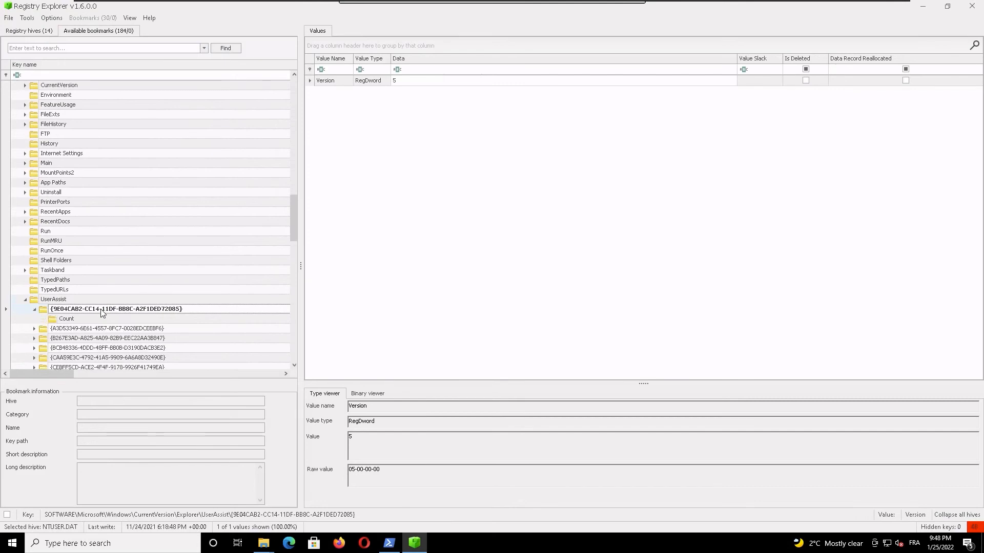
{"action": "left_click", "coordinate": [80, 320]}
Step: Look through the GUID subkeys under UserAssist in NTUSER.DAT_clean, from {A3D53349-6E61-4557-8FC7-0028EDCEEBF6} to {FA99DFC7-6AC2-453A-A5E2-5E2AFF4507BD}
{"action": "left_click", "coordinate": [95, 330]}
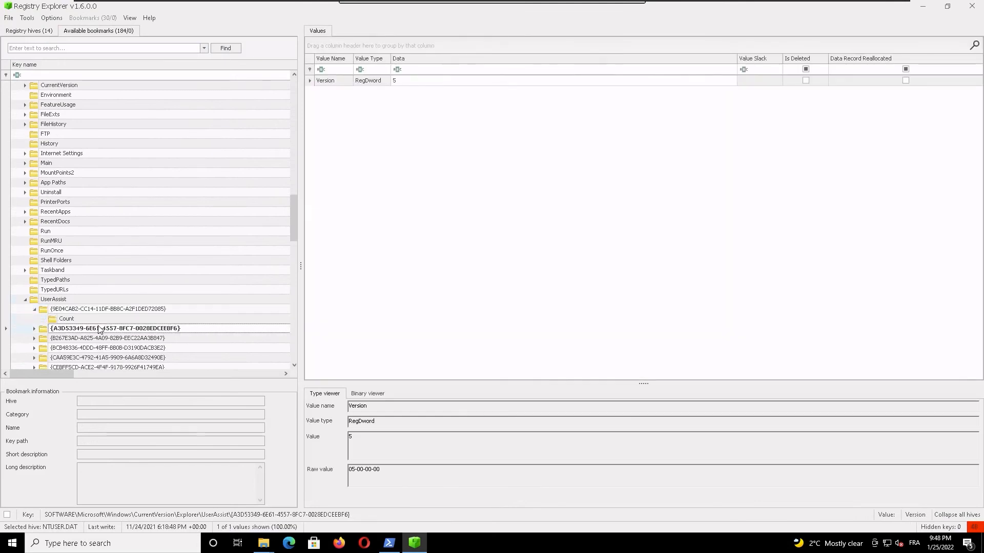
{"action": "left_click", "coordinate": [105, 337]}
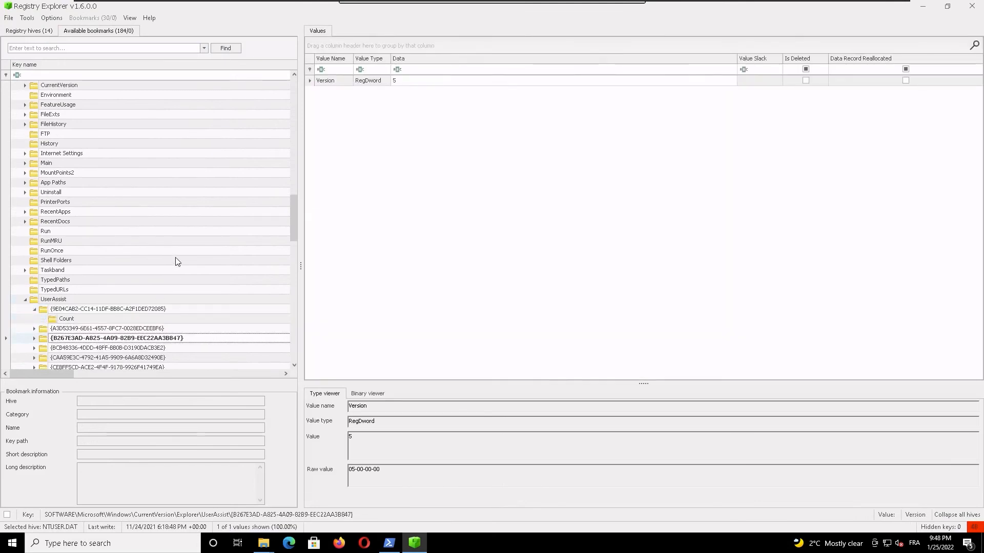
{"action": "key", "text": "Down"}
{"action": "key", "text": "Down"}
{"action": "key", "text": "Down"}
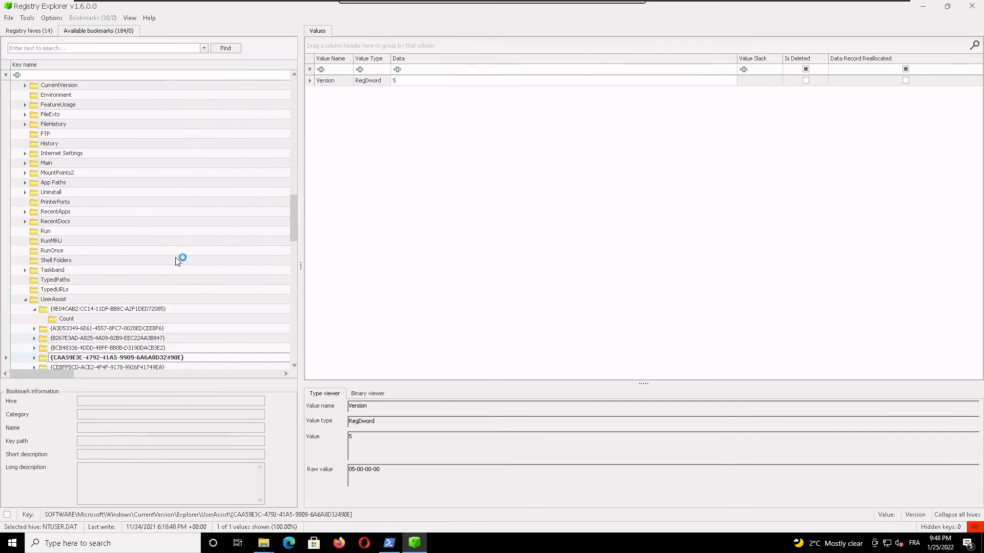
{"action": "key", "text": "Down"}
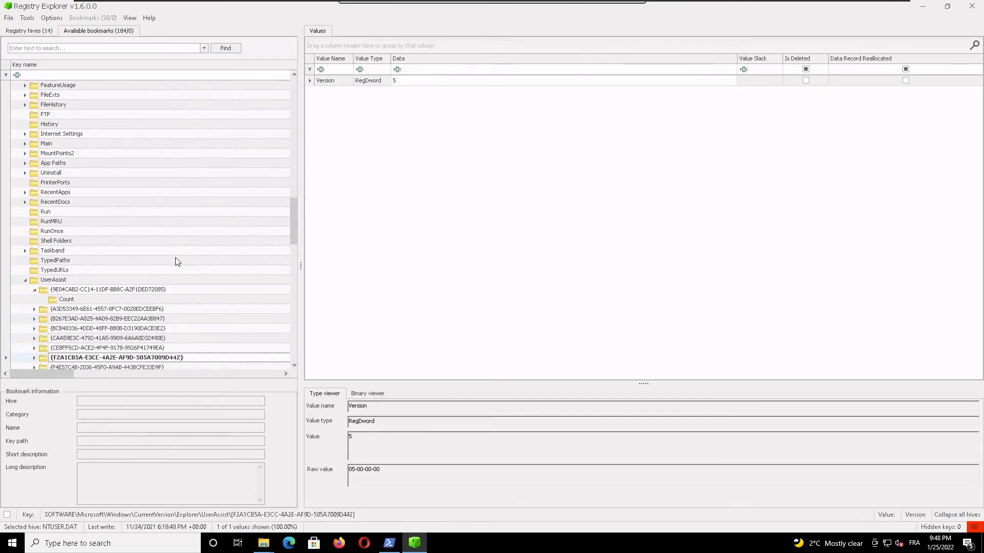
{"action": "key", "text": "Down"}
{"action": "key", "text": "Down"}
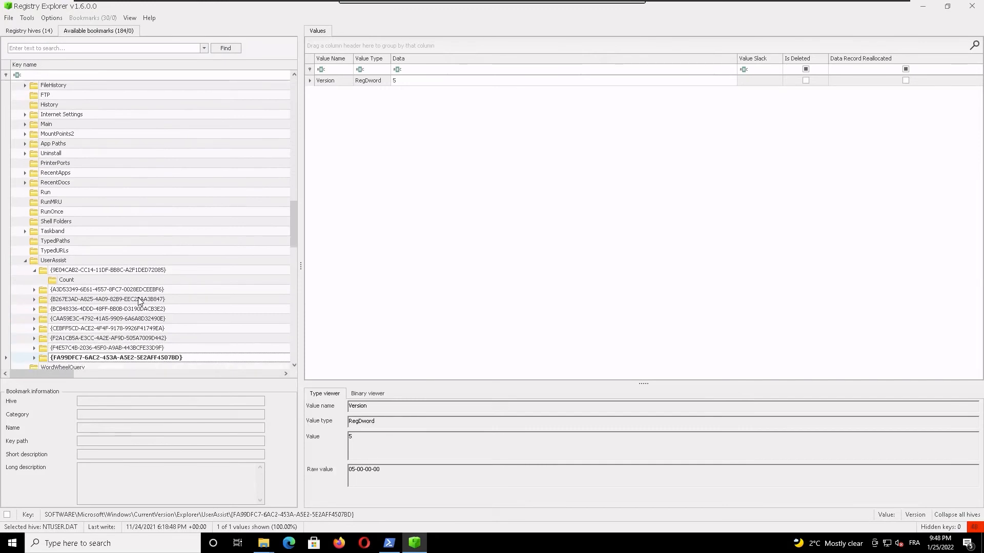
{"action": "key", "text": "Up"}
{"action": "key", "text": "Up"}
{"action": "key", "text": "Up"}
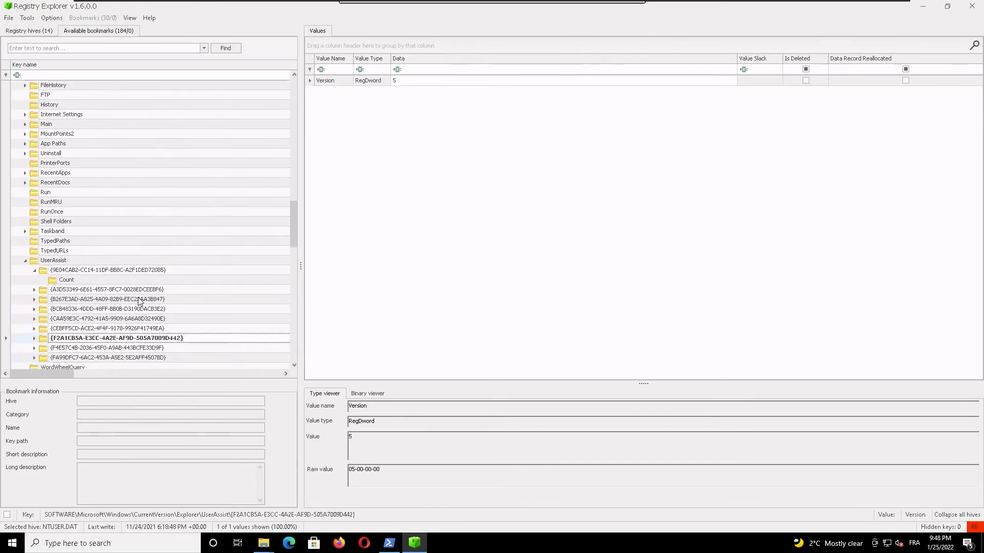
{"action": "key", "text": "Up"}
{"action": "key", "text": "Up"}
{"action": "key", "text": "Up"}
{"action": "key", "text": "Up"}
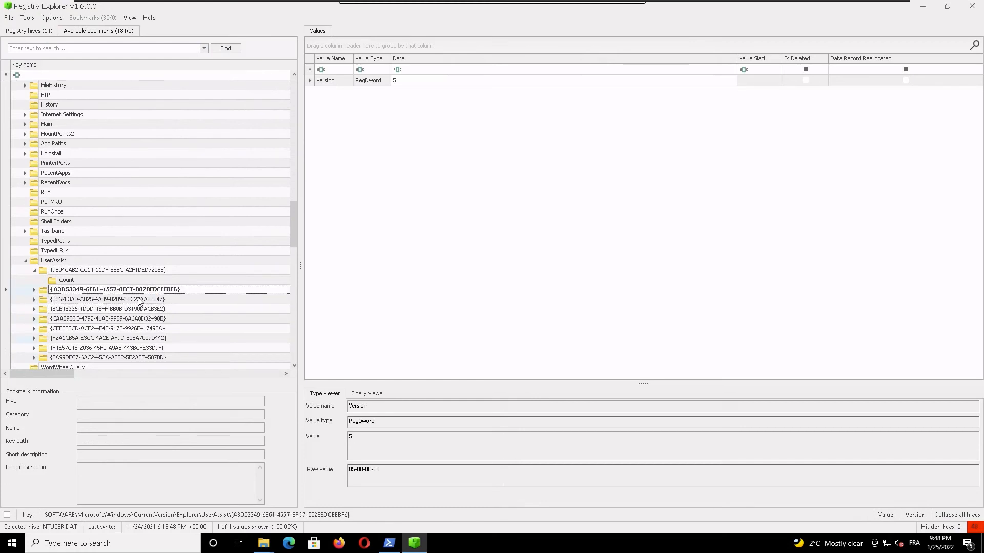
{"action": "key", "text": "Down"}
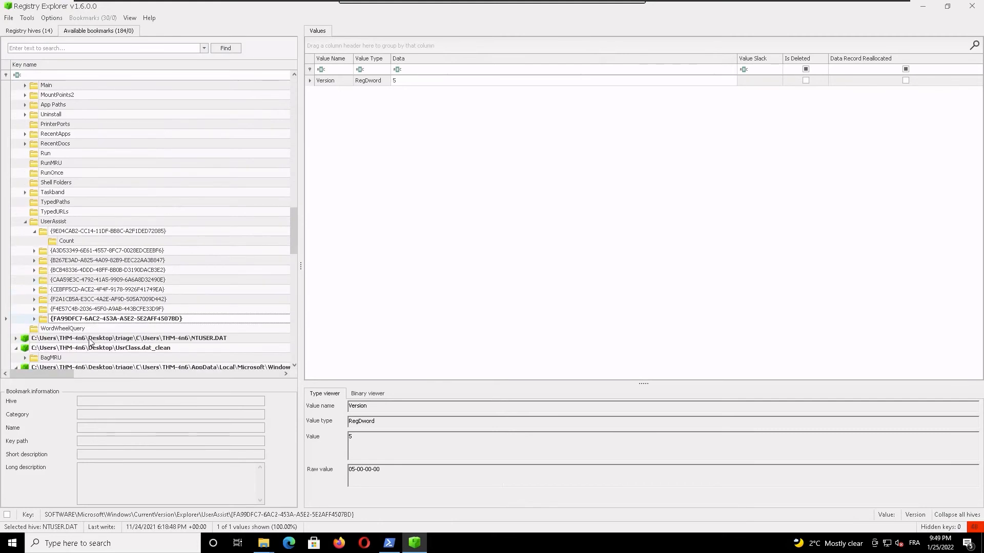
Step: Expand all remaining collapsed GUID subkeys under UserAssist down to their Count keys
{"action": "left_click", "coordinate": [34, 318]}
{"action": "left_click", "coordinate": [35, 309]}
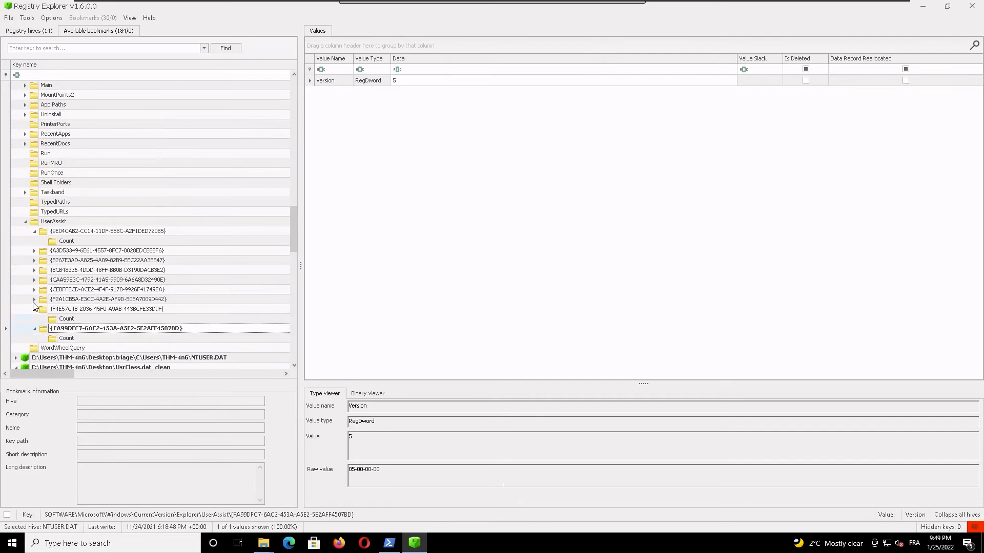
{"action": "left_click", "coordinate": [35, 299]}
{"action": "left_click", "coordinate": [35, 290]}
{"action": "left_click", "coordinate": [34, 281]}
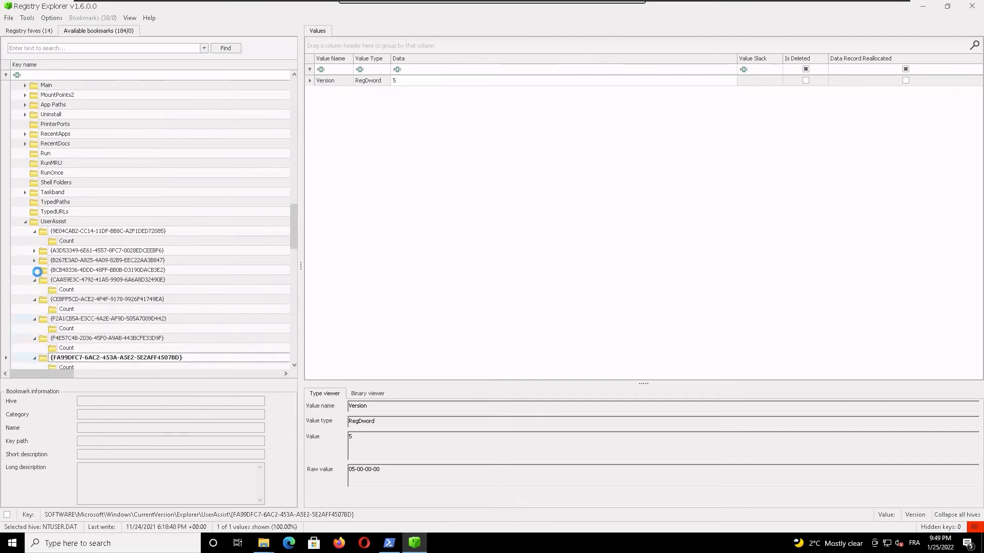
{"action": "left_click", "coordinate": [36, 270]}
{"action": "left_click", "coordinate": [34, 260]}
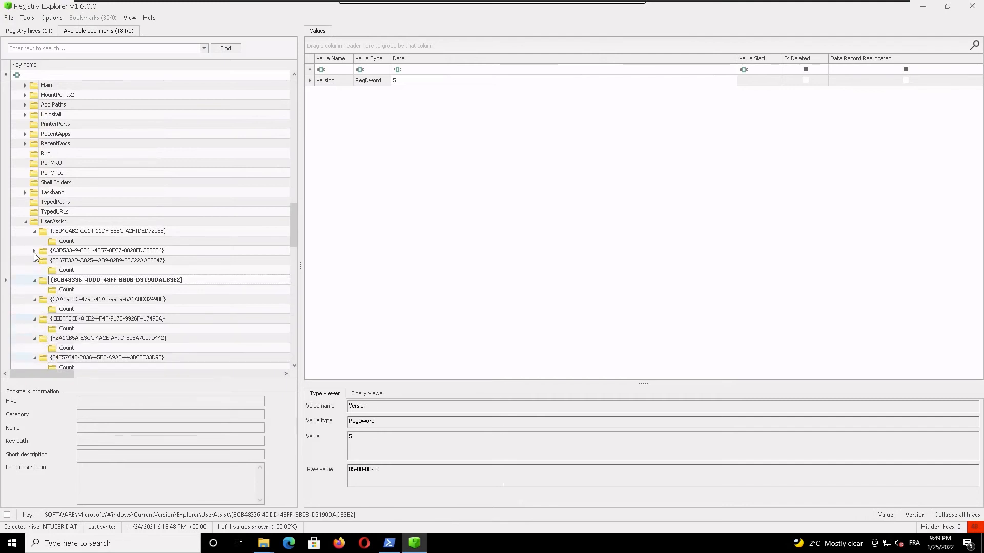
{"action": "left_click", "coordinate": [33, 250]}
Step: Check the Count keys of the UserAssist GUIDs and open the program records under {CEBFF5CD-ACE2-4F4F-9178-9926F41749EA}
{"action": "left_click", "coordinate": [73, 262]}
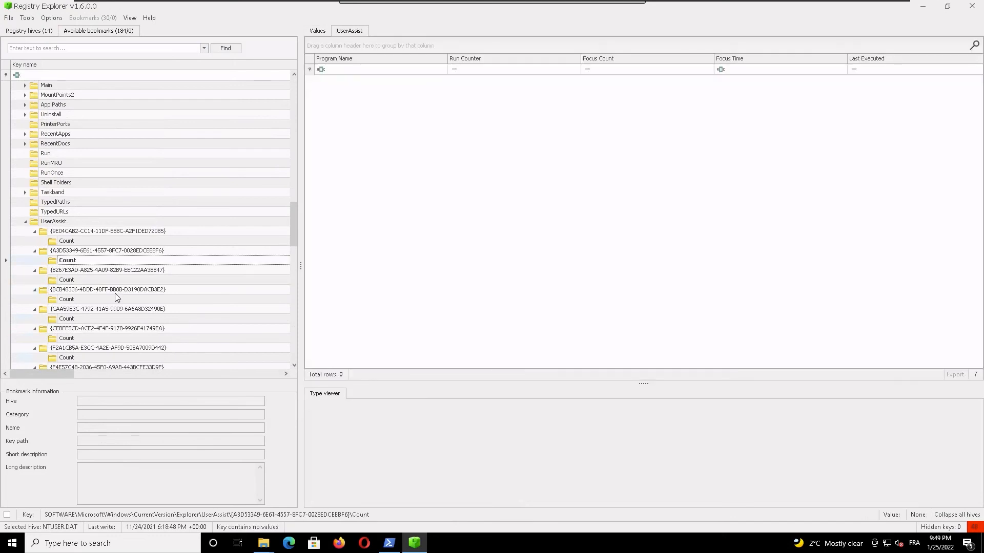
{"action": "left_click", "coordinate": [88, 281]}
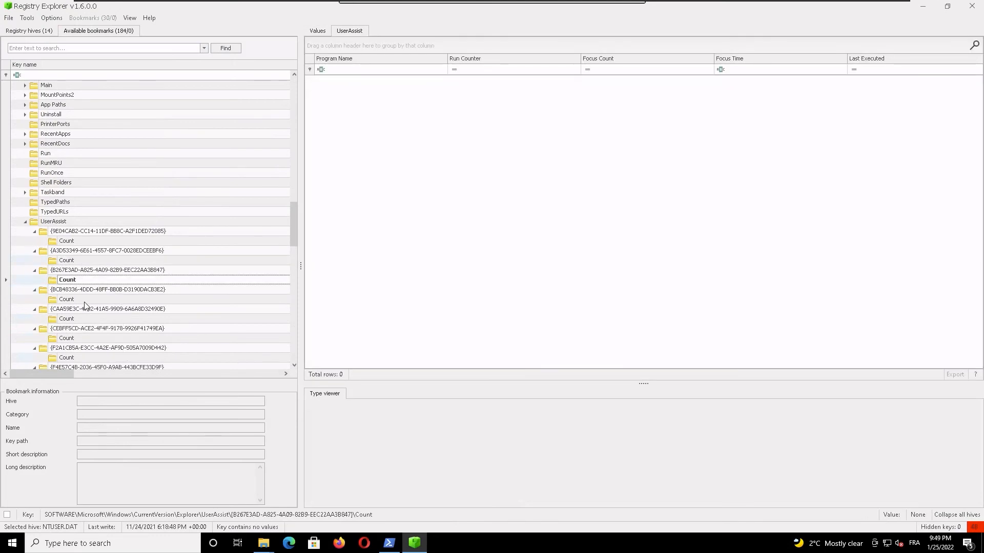
{"action": "left_click", "coordinate": [84, 298]}
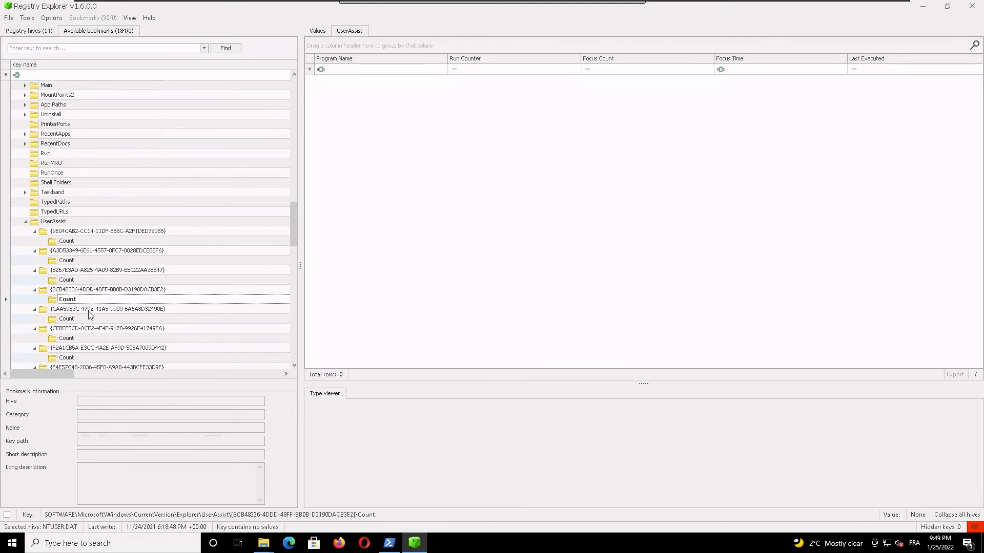
{"action": "left_click", "coordinate": [92, 338]}
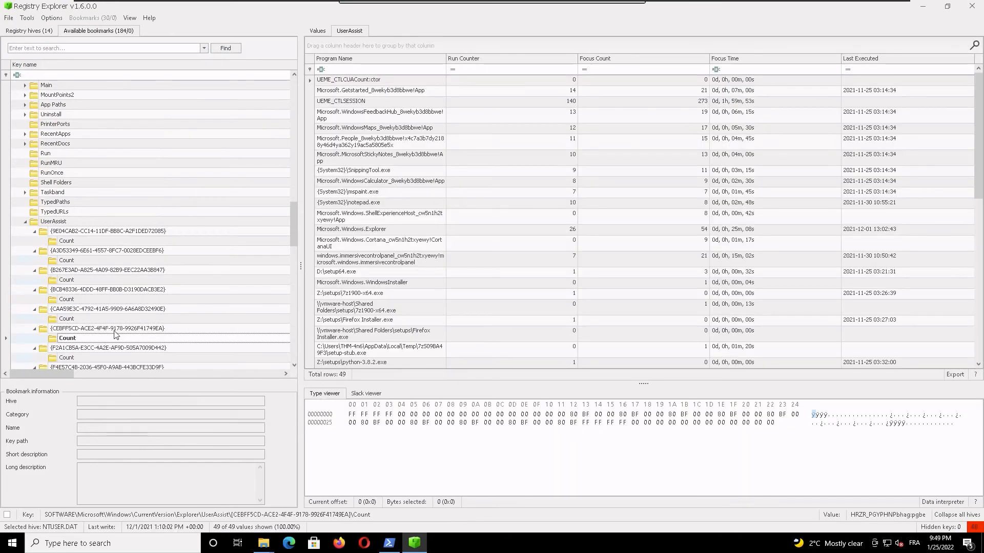
{"action": "left_click", "coordinate": [360, 31]}
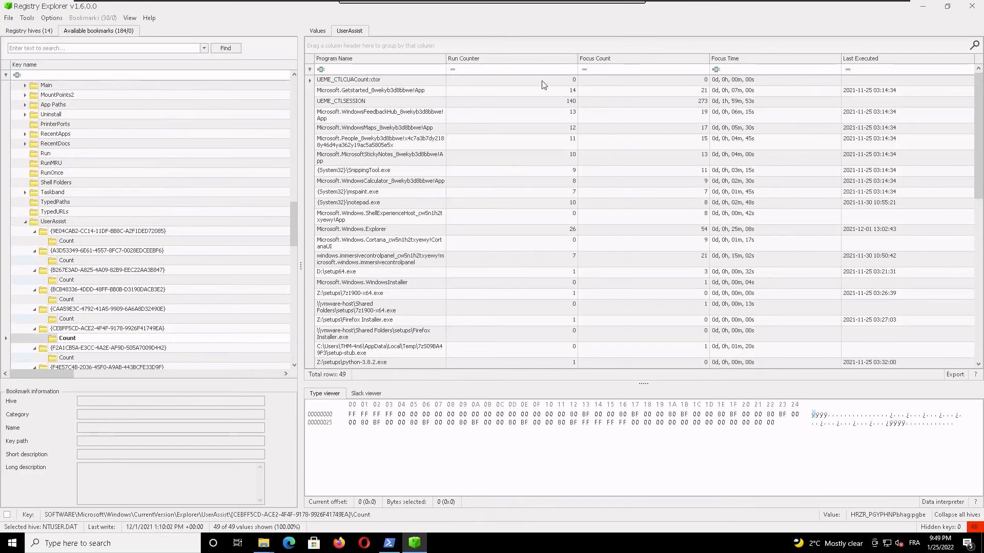
Step: Sort the UserAssist records by program name and go through the Z:\setups entries to python-3.8.2.exe
{"action": "left_click", "coordinate": [422, 104]}
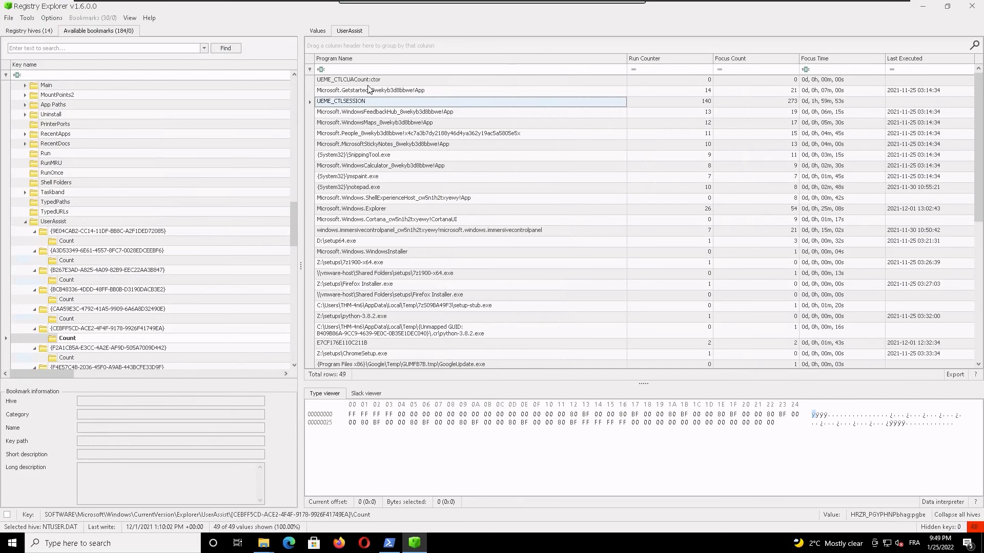
{"action": "left_click", "coordinate": [353, 59]}
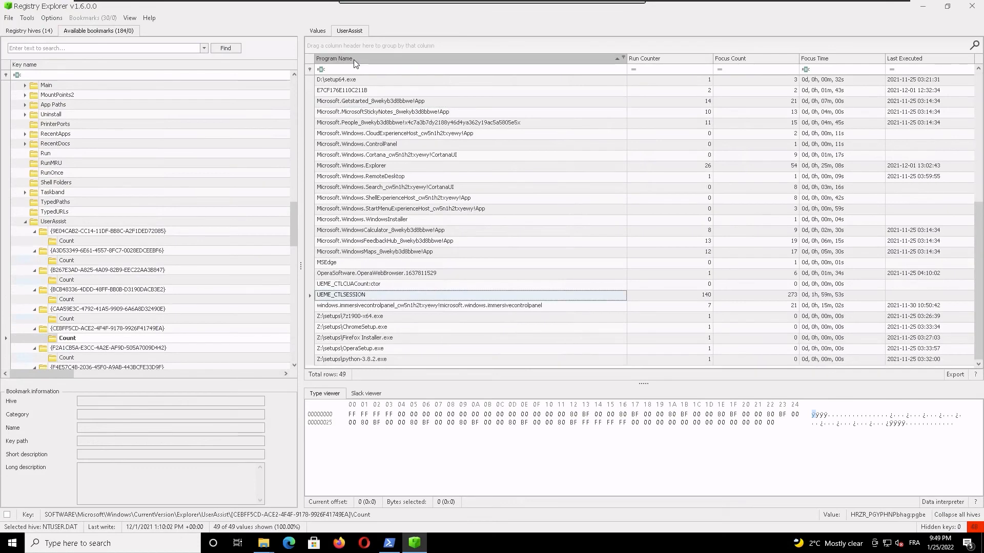
{"action": "key", "text": "Down"}
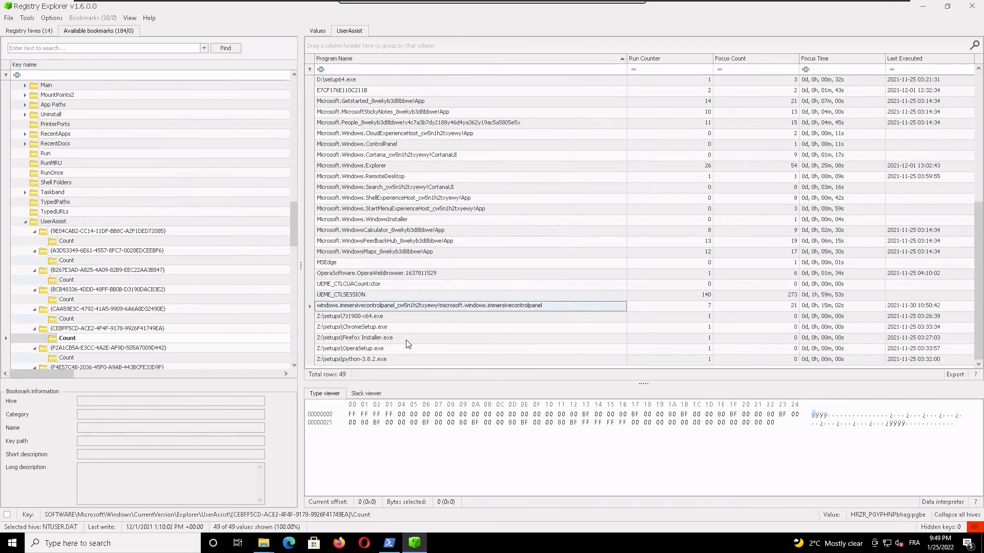
{"action": "left_click", "coordinate": [388, 316]}
{"action": "left_click", "coordinate": [415, 326]}
{"action": "left_click", "coordinate": [388, 338]}
{"action": "left_click", "coordinate": [389, 349]}
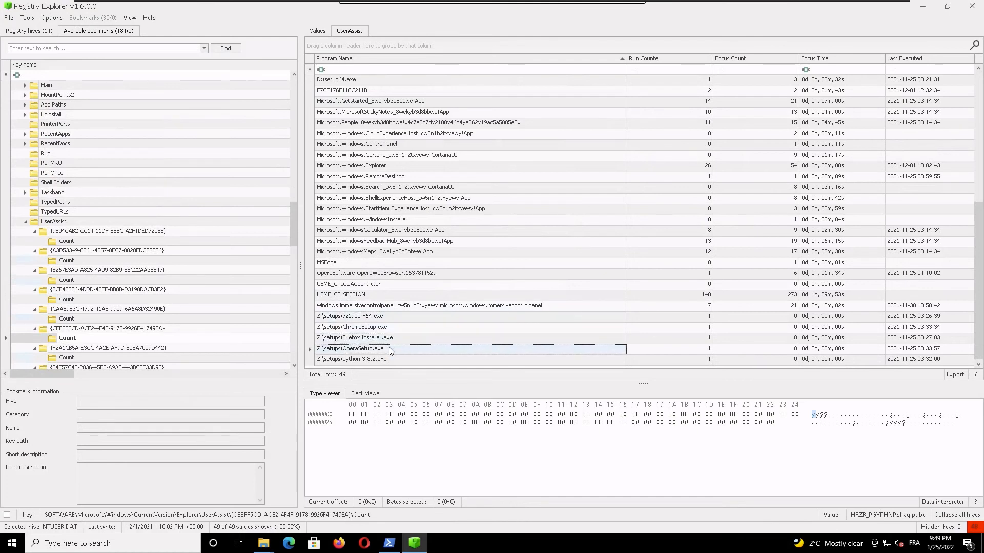
{"action": "key", "text": "Down"}
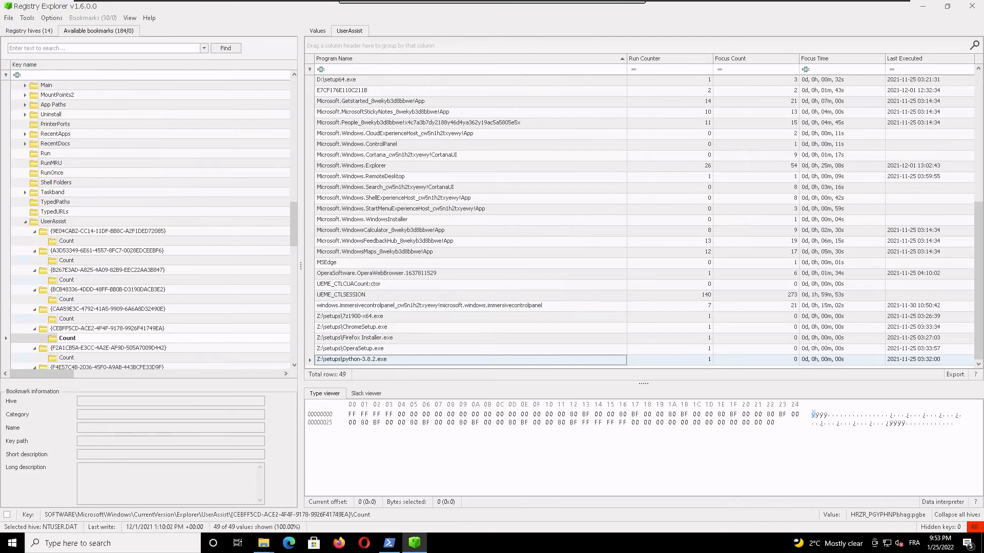
Step: Search the available bookmarks for "usb" and open the USBSTOR key of SYSTEM_clean
{"action": "left_click", "coordinate": [81, 48]}
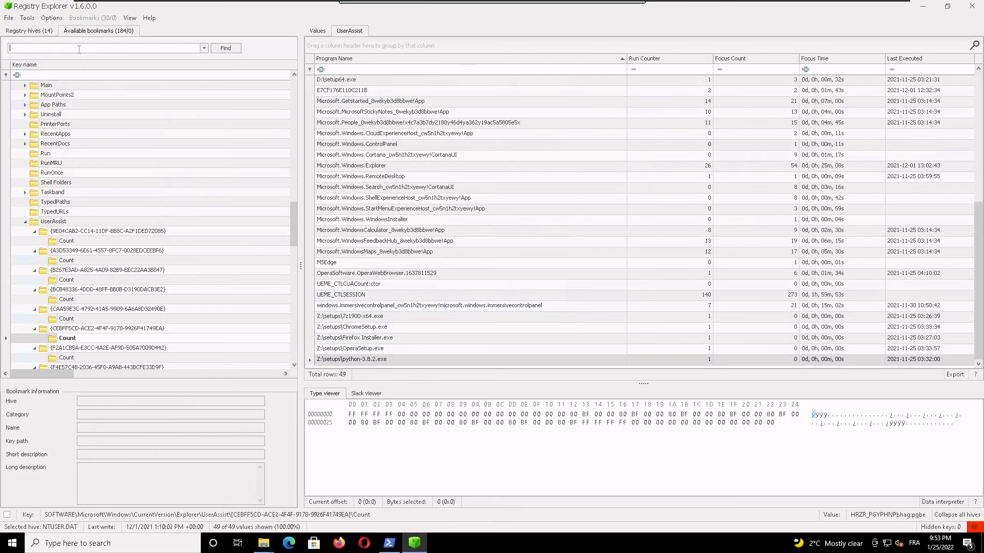
{"action": "type", "text": "usb"}
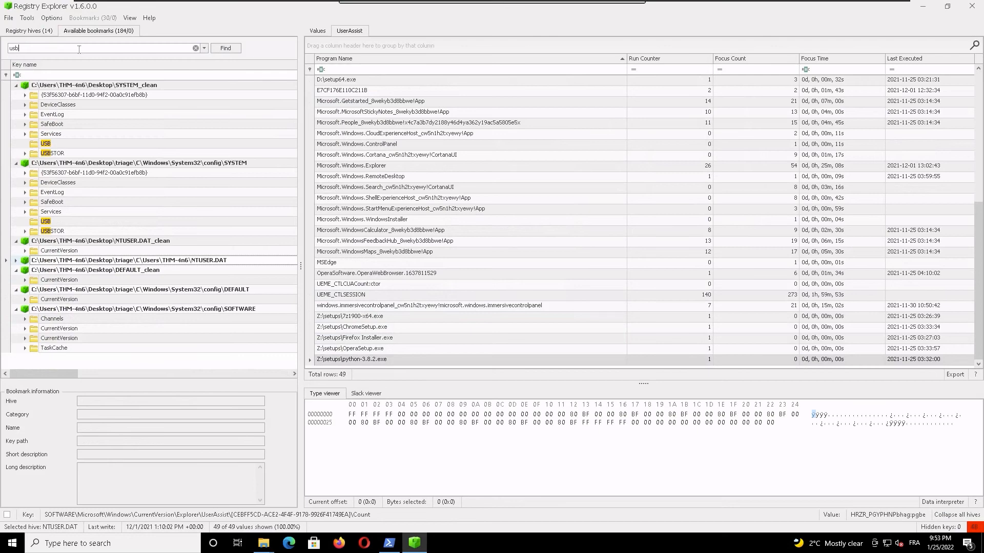
{"action": "left_click", "coordinate": [54, 154]}
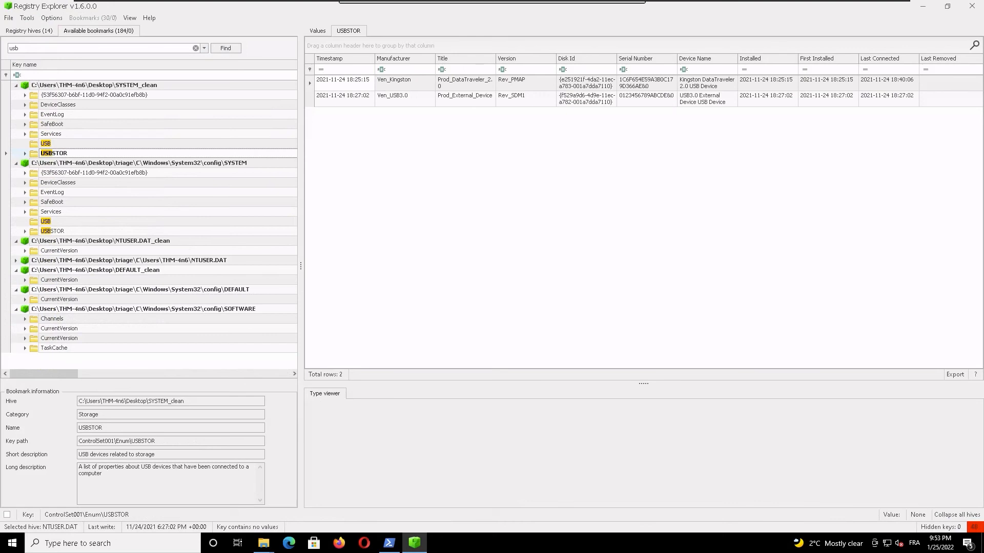
Step: Examine the USBSTOR details of the Kingston and USB3.0 devices, plus the device list in SYSTEM_clean's USB key
{"action": "left_click", "coordinate": [714, 100]}
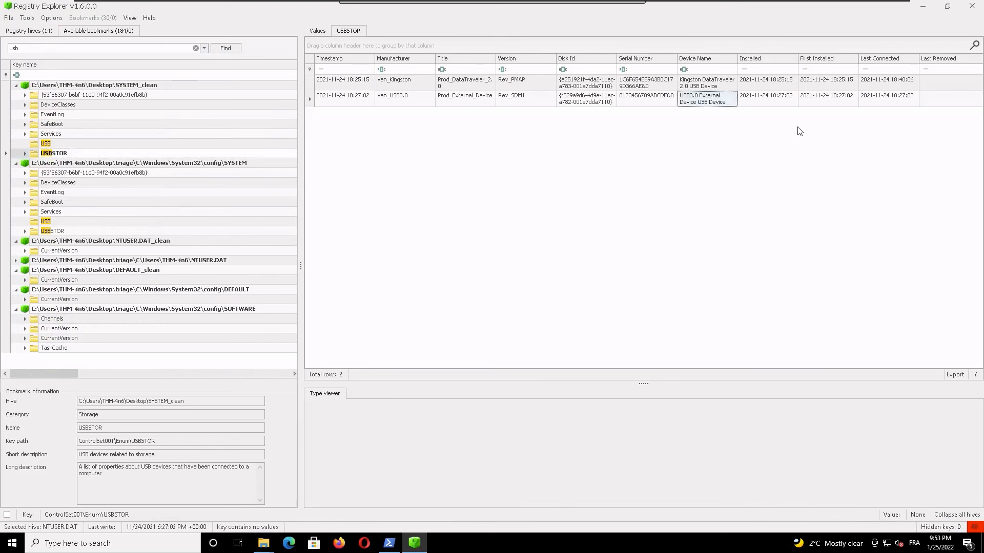
{"action": "left_click", "coordinate": [407, 95]}
{"action": "left_click", "coordinate": [473, 97]}
{"action": "left_click", "coordinate": [545, 96]}
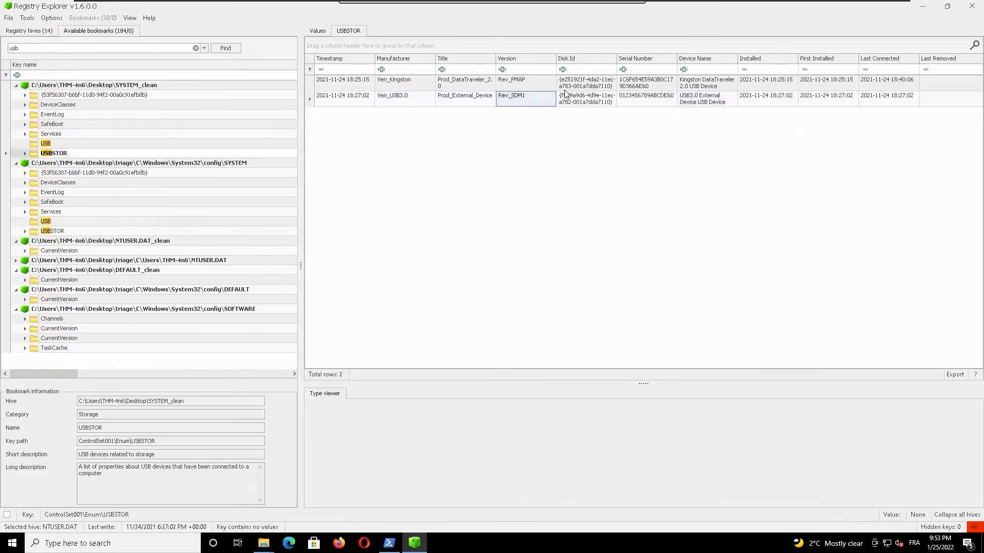
{"action": "left_click", "coordinate": [601, 84]}
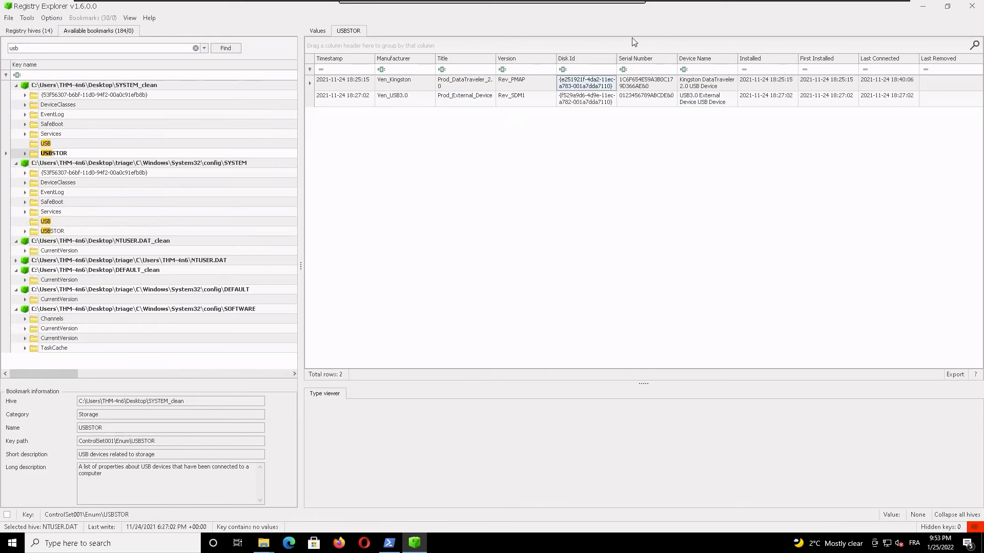
{"action": "left_click", "coordinate": [649, 86]}
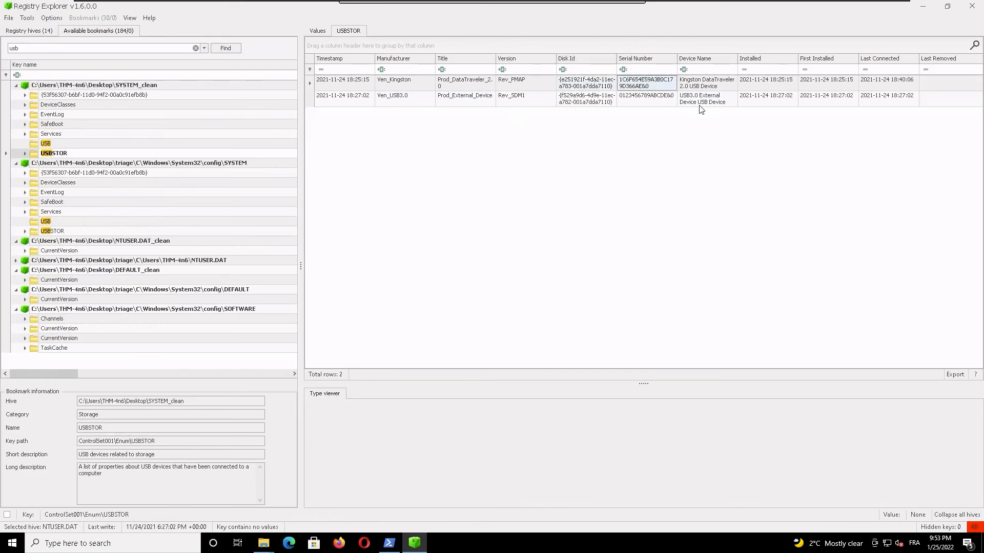
{"action": "left_click", "coordinate": [46, 145]}
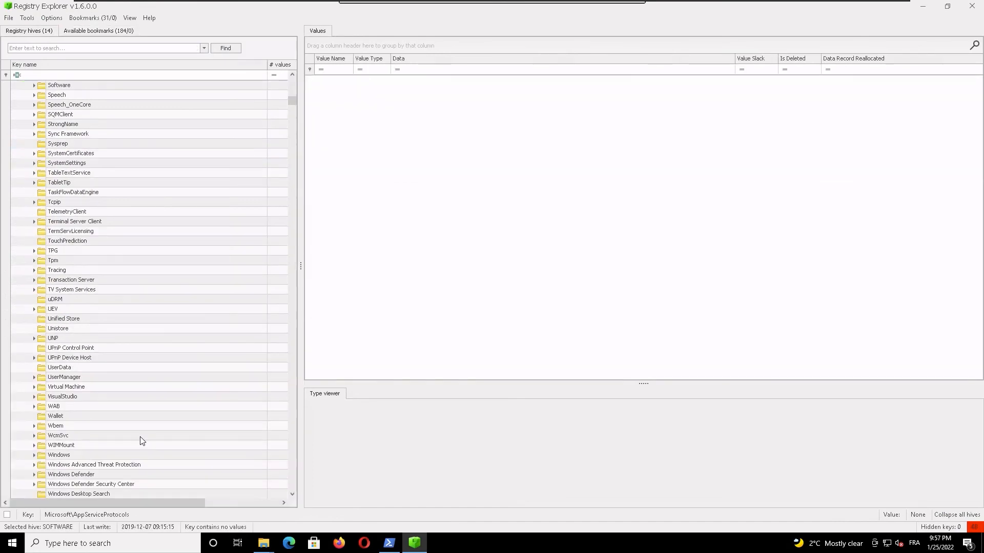
Step: Open Microsoft\Windows Portable Devices in the SOFTWARE hive and examine the friendly names of its devices and the Devices subkey
{"action": "scroll", "coordinate": [140, 436], "scroll_direction": "down", "scroll_amount": 5}
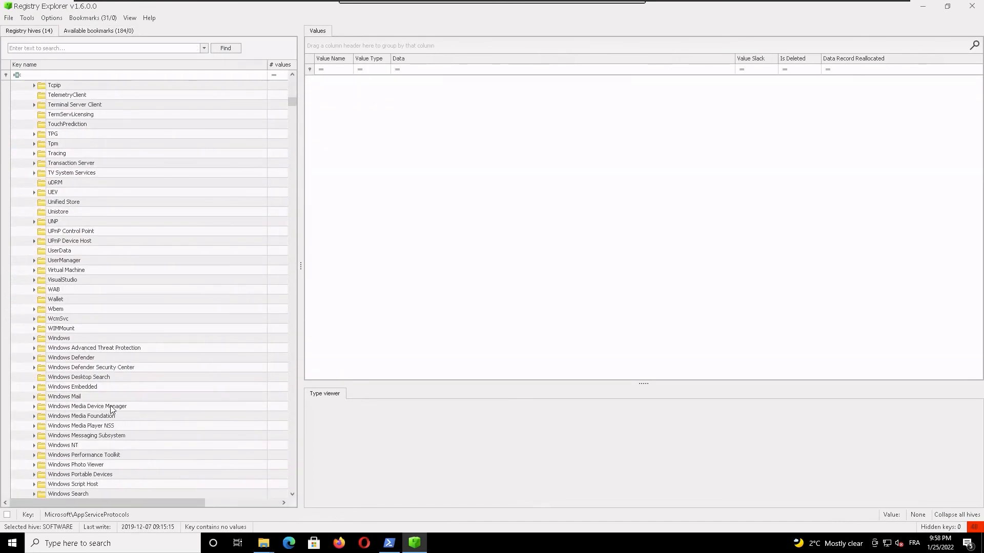
{"action": "left_click", "coordinate": [95, 476]}
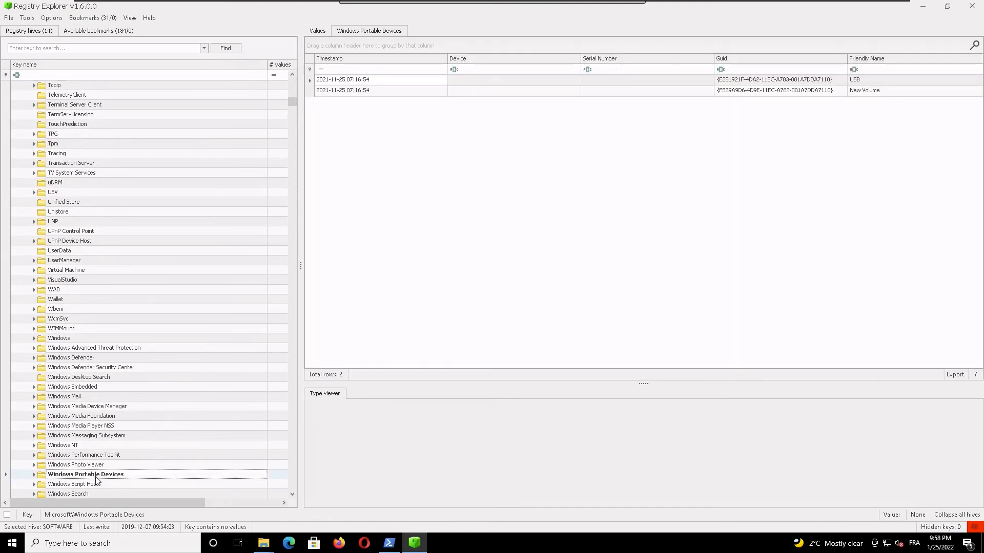
{"action": "double_click", "coordinate": [96, 480]}
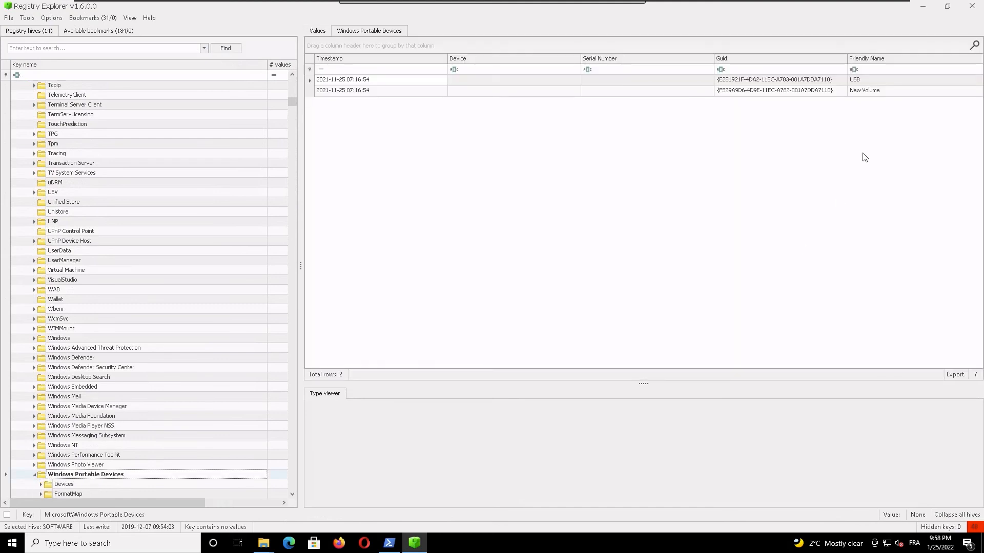
{"action": "left_click", "coordinate": [875, 91]}
{"action": "left_click", "coordinate": [861, 82]}
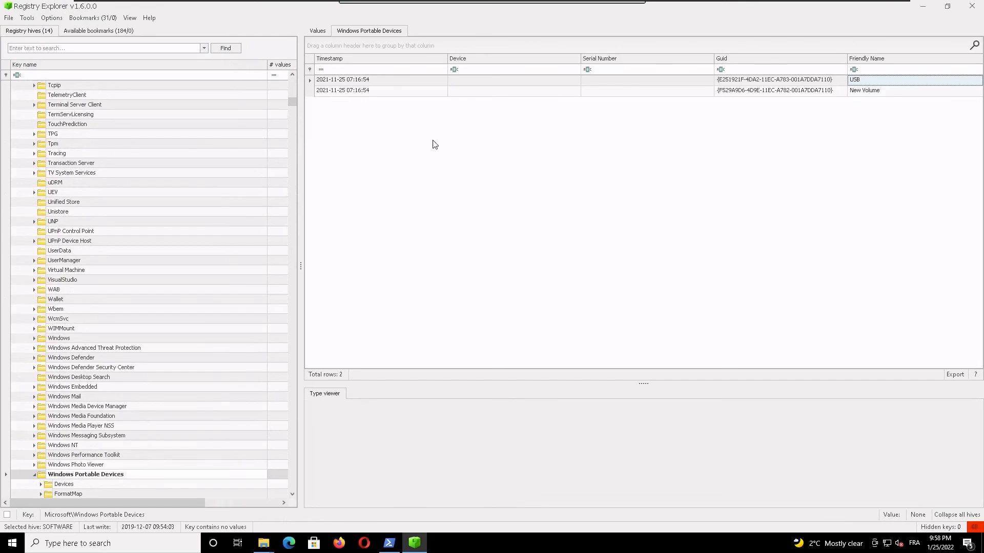
{"action": "left_click", "coordinate": [82, 486]}
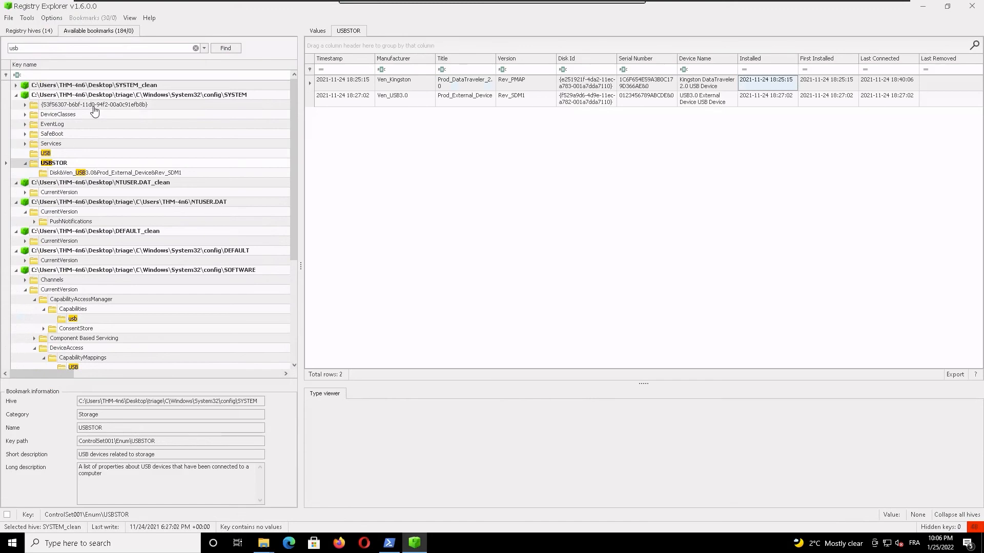
Step: Open the USB key of the triage Windows\System32\config\SYSTEM hive to view its device list
{"action": "left_click", "coordinate": [46, 154]}
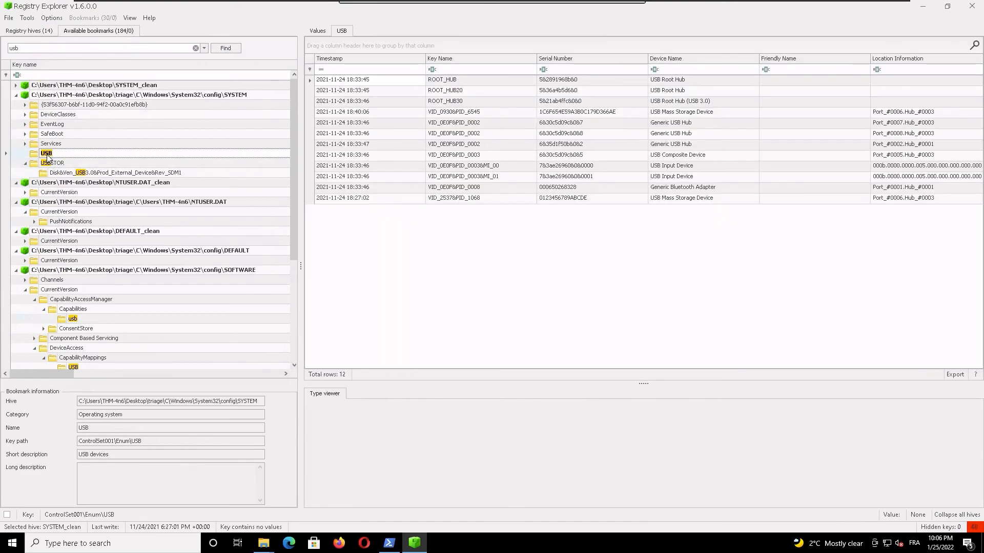
Step: Open the USBSTOR key of the triage SYSTEM hive and examine the Kingston device's title and last-connected time
{"action": "left_click", "coordinate": [51, 163]}
{"action": "left_click", "coordinate": [56, 173]}
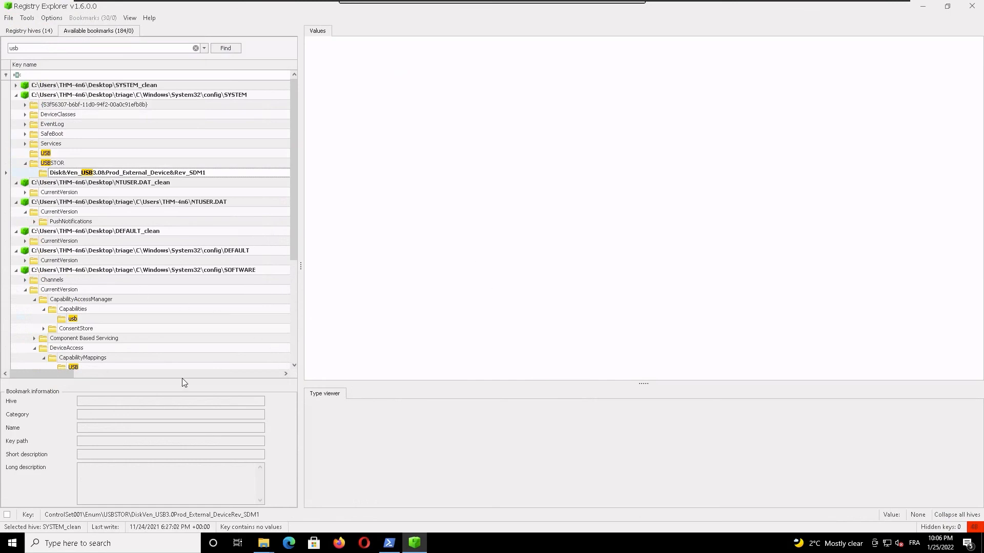
{"action": "left_click", "coordinate": [53, 163]}
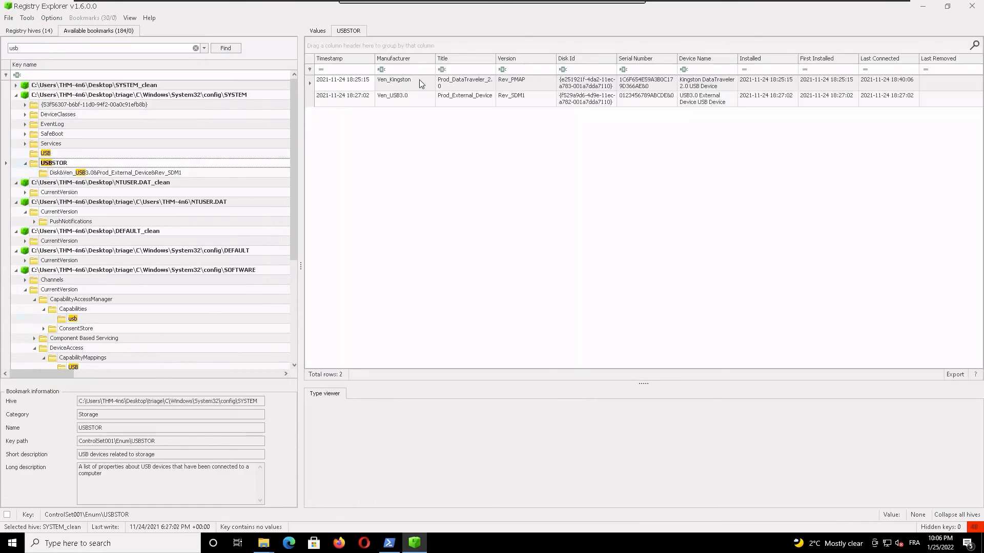
{"action": "left_click", "coordinate": [483, 82]}
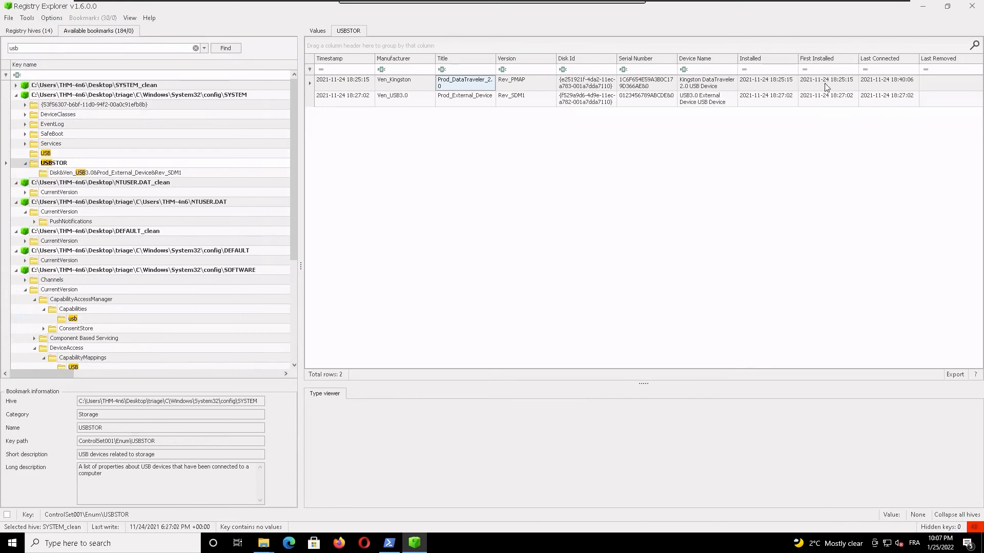
{"action": "left_click", "coordinate": [892, 83]}
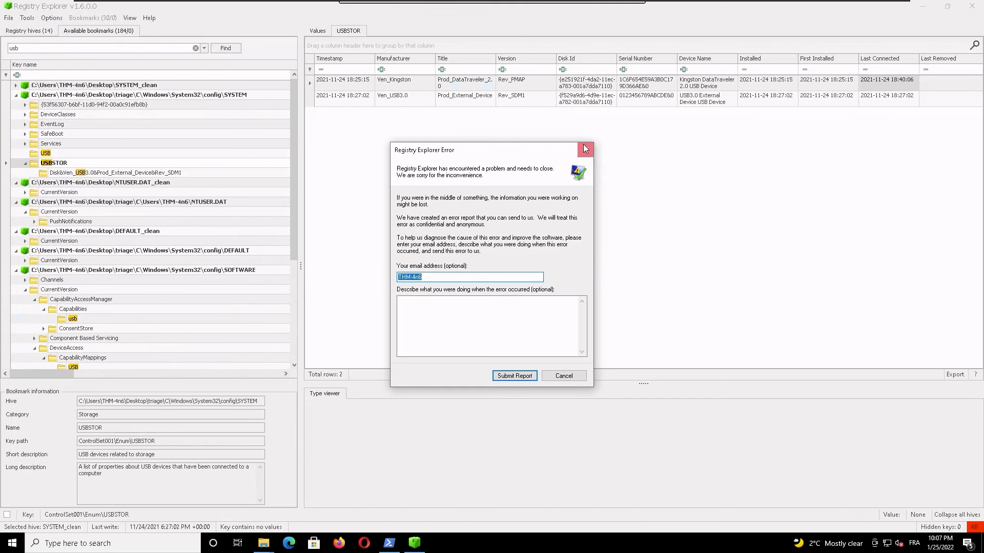
Step: Dismiss the error report without submitting it, exit Registry Explorer and close the Roaming folder window
{"action": "left_click", "coordinate": [585, 149]}
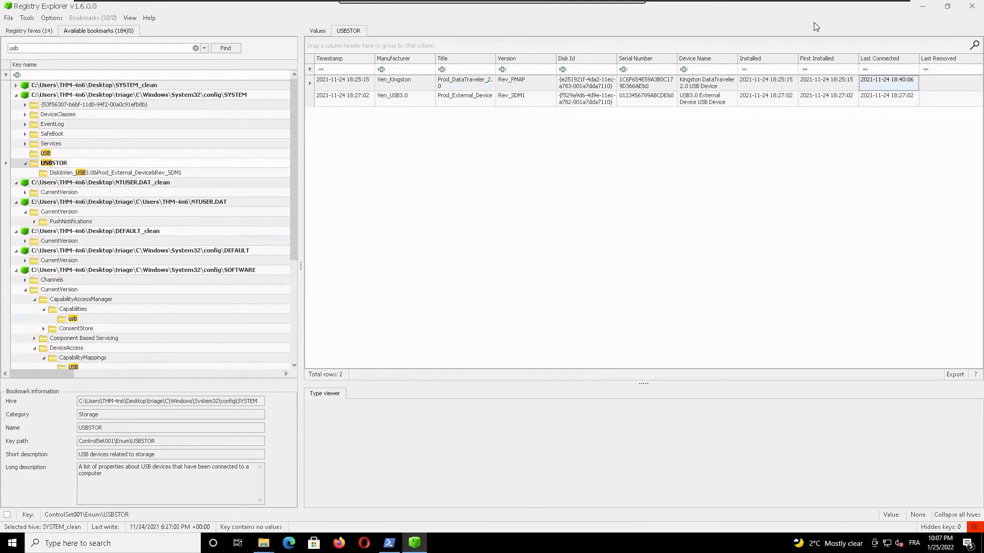
{"action": "double_click", "coordinate": [761, 11]}
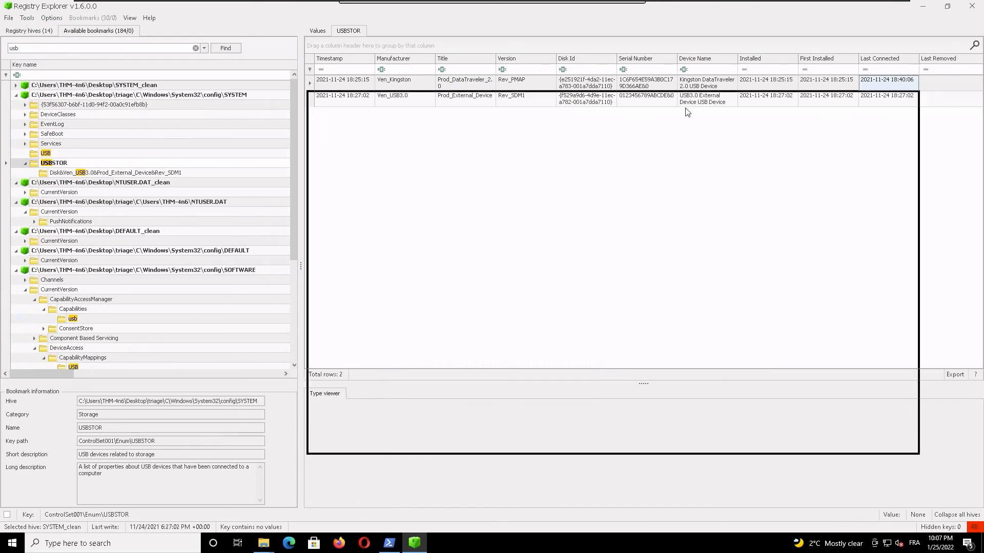
{"action": "left_click", "coordinate": [898, 100]}
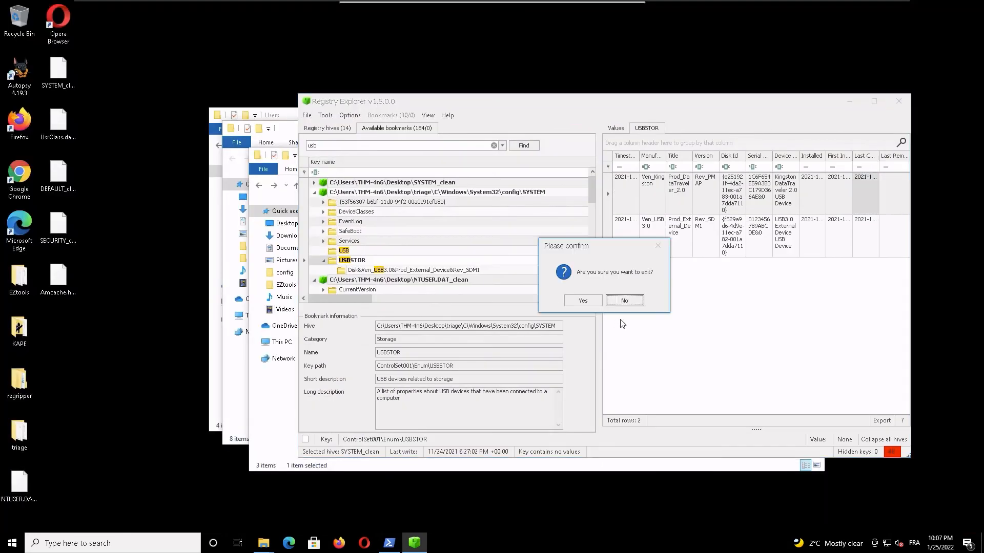
{"action": "left_click", "coordinate": [629, 300]}
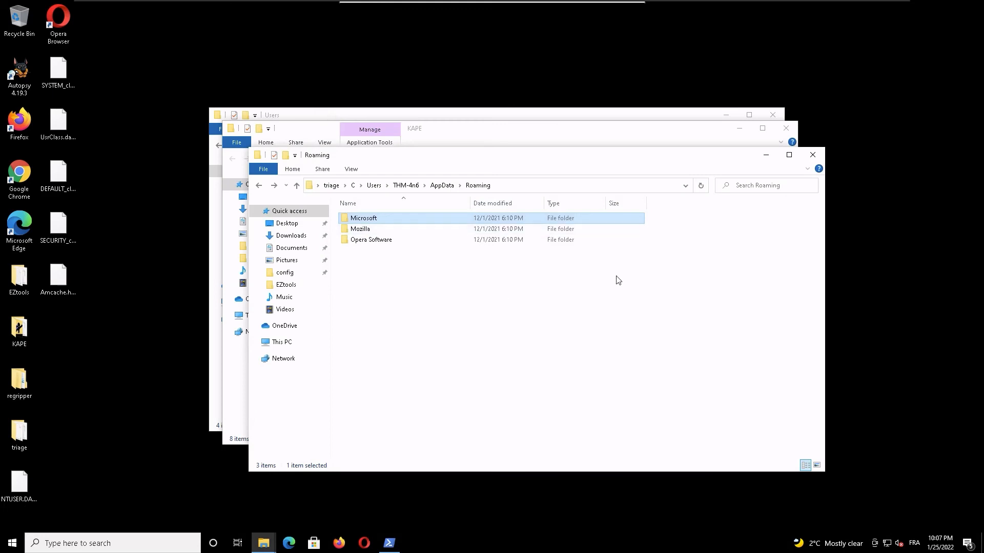
{"action": "left_click", "coordinate": [814, 154]}
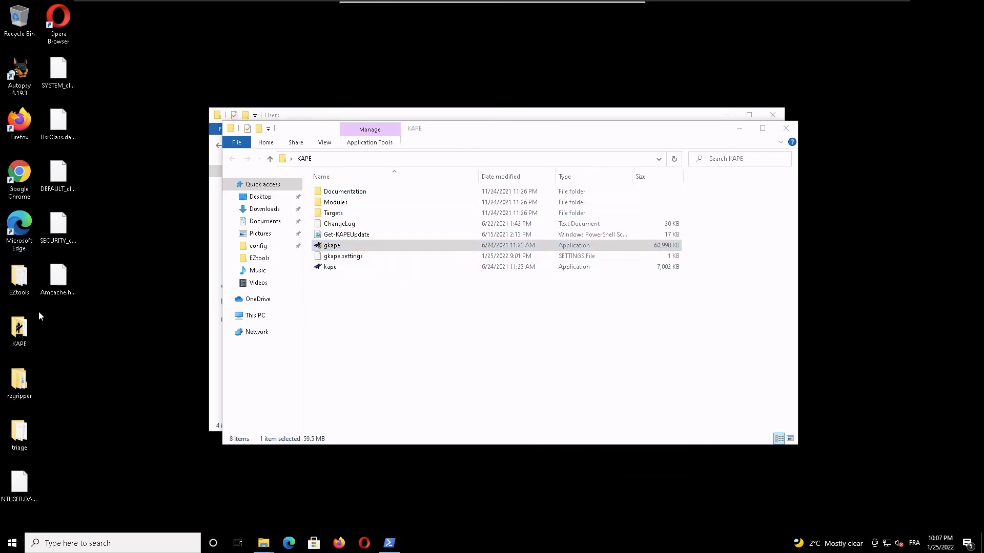
Step: Open the ShellBagsExplorer folder inside the desktop's EZtools folder and start the ShellBagsExplorer application
{"action": "double_click", "coordinate": [19, 279]}
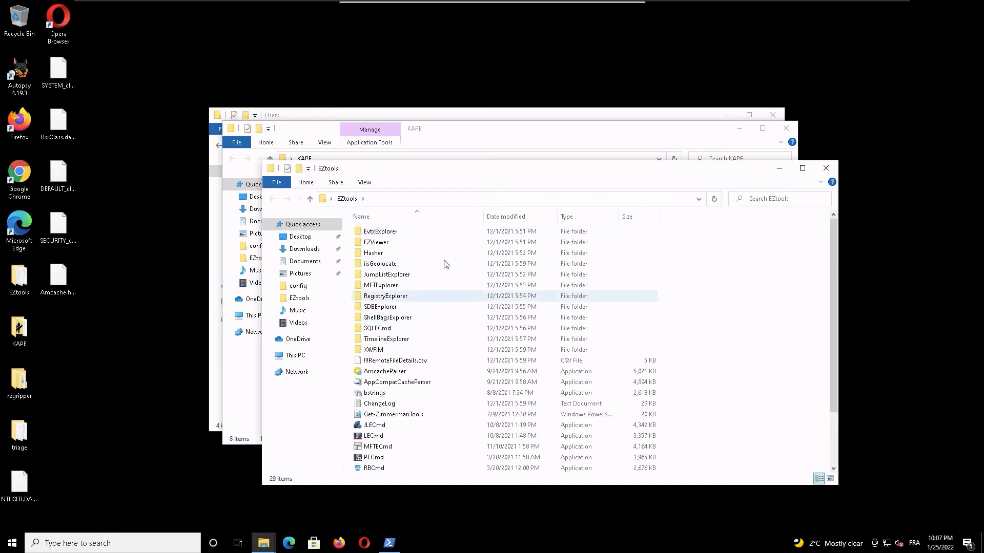
{"action": "left_click", "coordinate": [424, 320]}
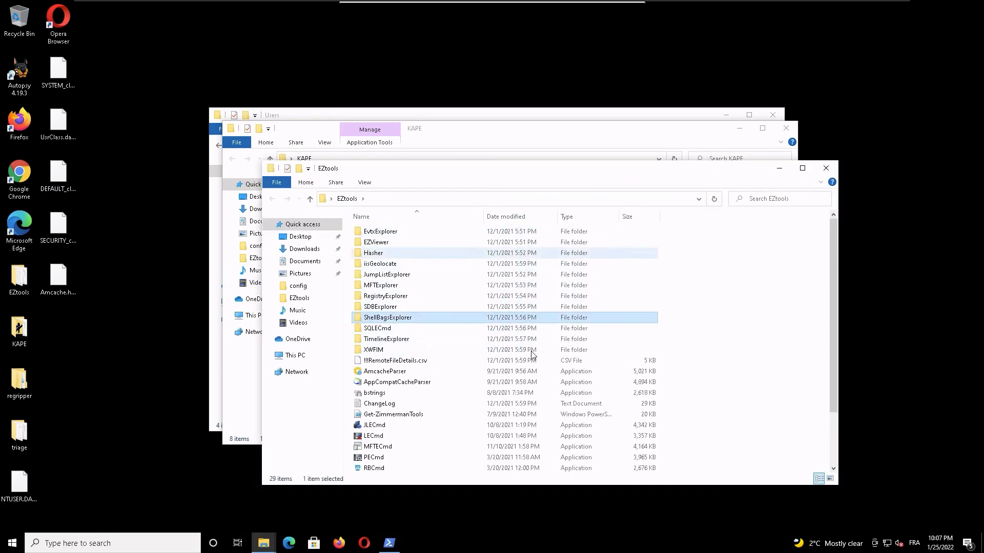
{"action": "double_click", "coordinate": [425, 319]}
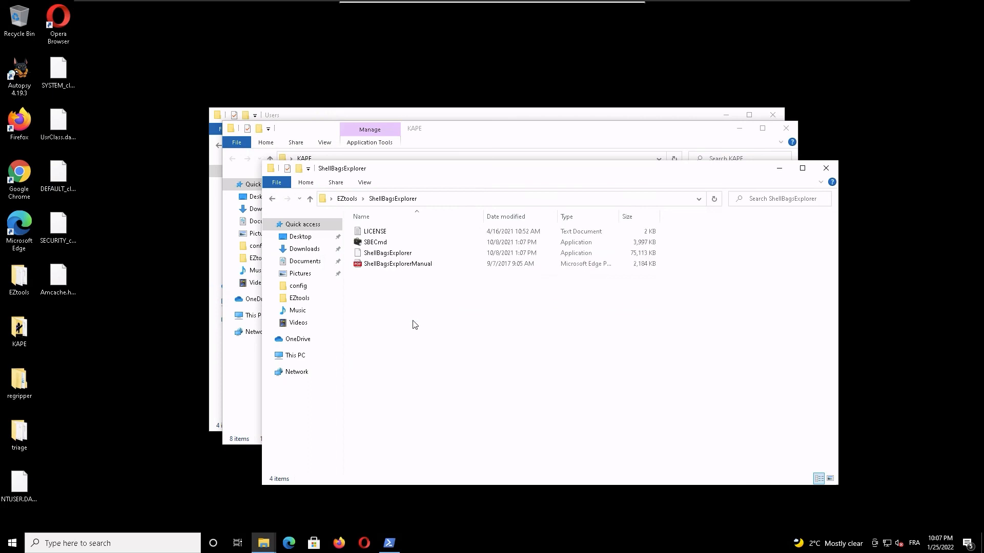
{"action": "double_click", "coordinate": [413, 253]}
Step: Open ShellBagsExplorerManual in Microsoft Edge, skim its ShellBag explanations up to the capabilities overview, and close it
{"action": "double_click", "coordinate": [389, 264]}
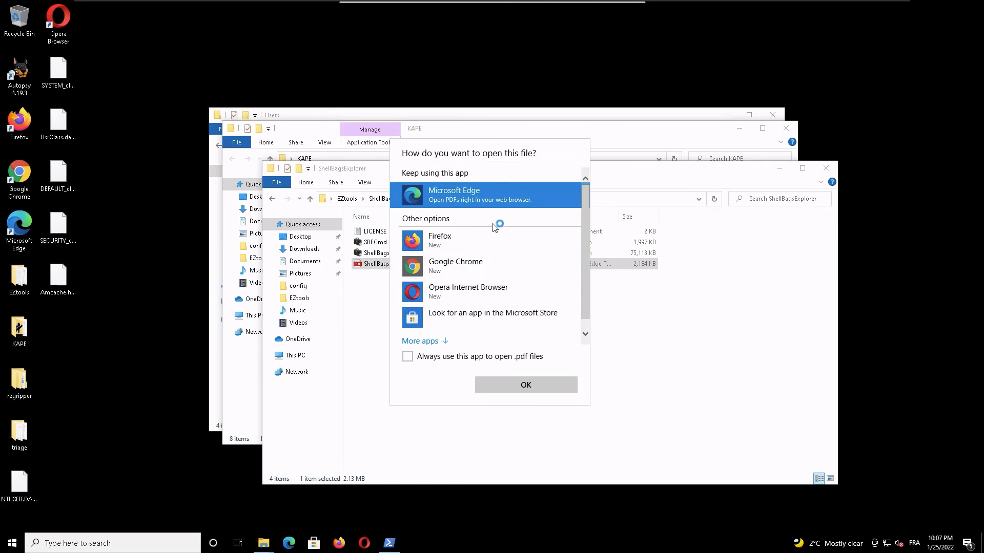
{"action": "left_click", "coordinate": [539, 385]}
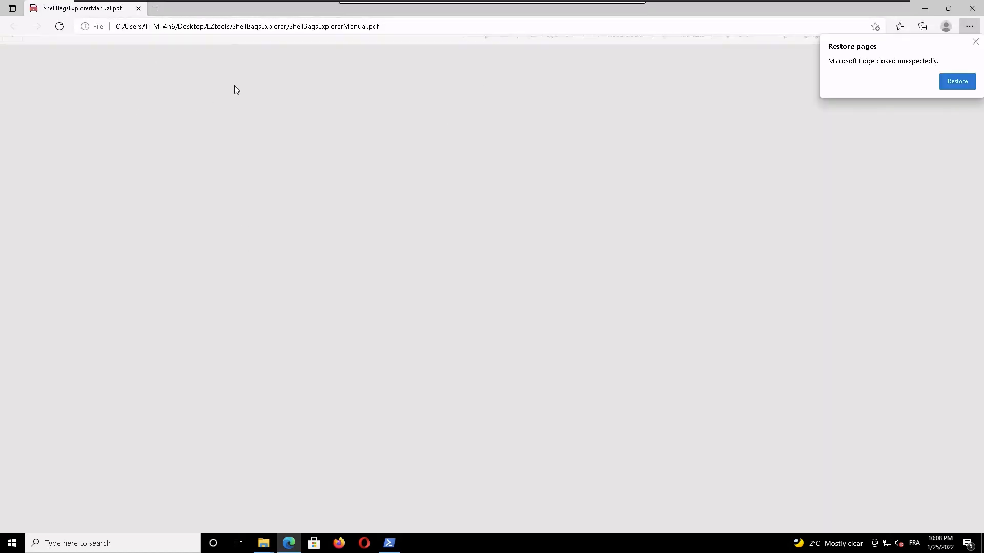
{"action": "scroll", "coordinate": [333, 390], "scroll_direction": "down", "scroll_amount": 15}
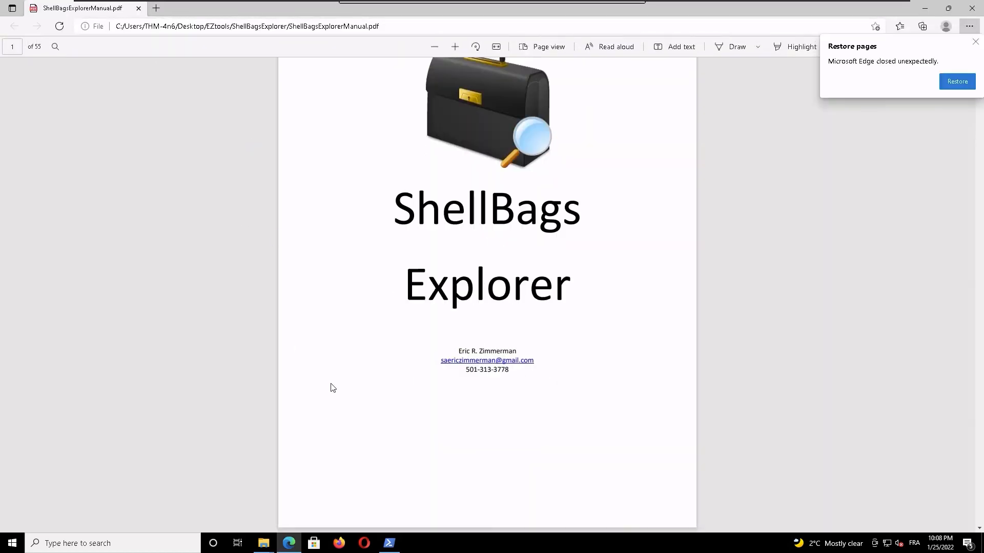
{"action": "scroll", "coordinate": [330, 375], "scroll_direction": "down", "scroll_amount": 15}
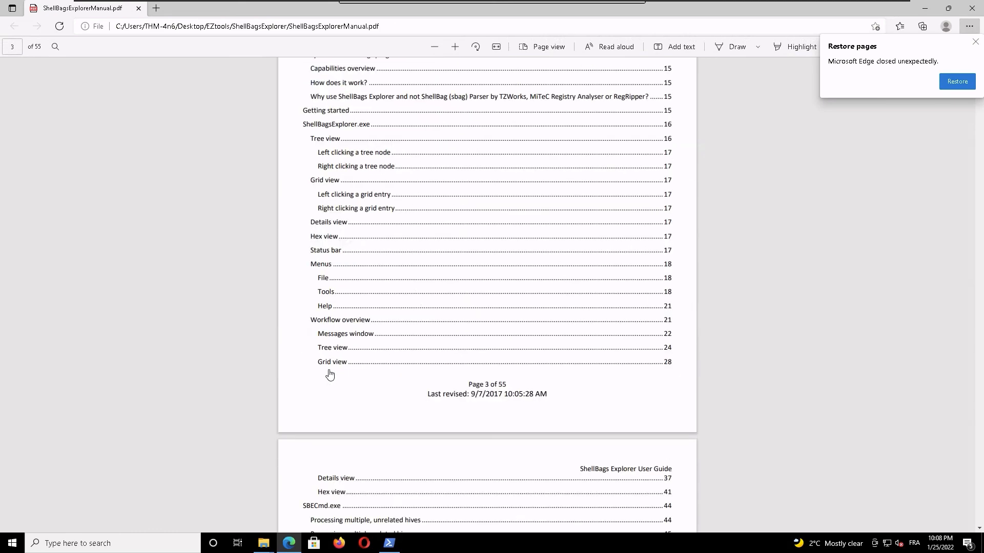
{"action": "scroll", "coordinate": [341, 371], "scroll_direction": "down", "scroll_amount": 15}
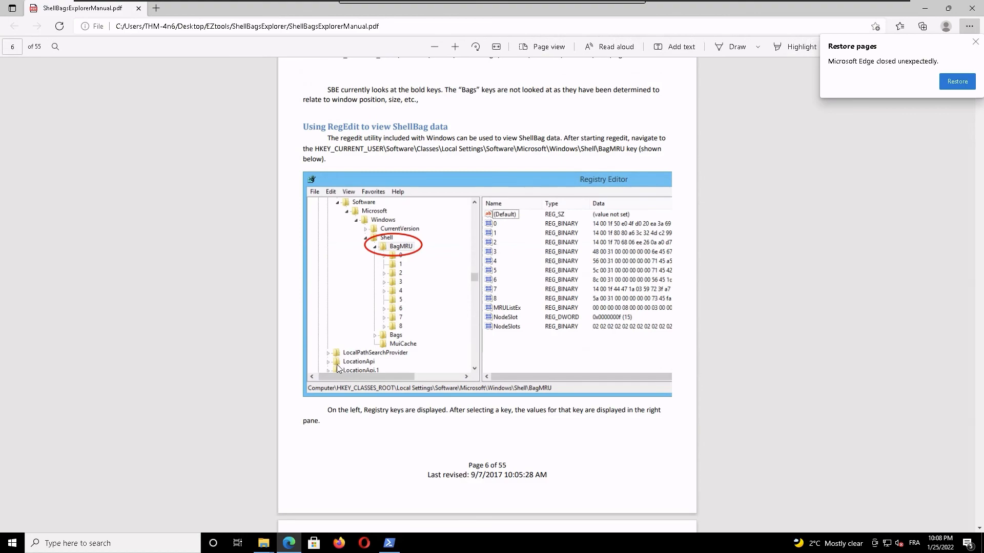
{"action": "scroll", "coordinate": [339, 369], "scroll_direction": "down", "scroll_amount": 15}
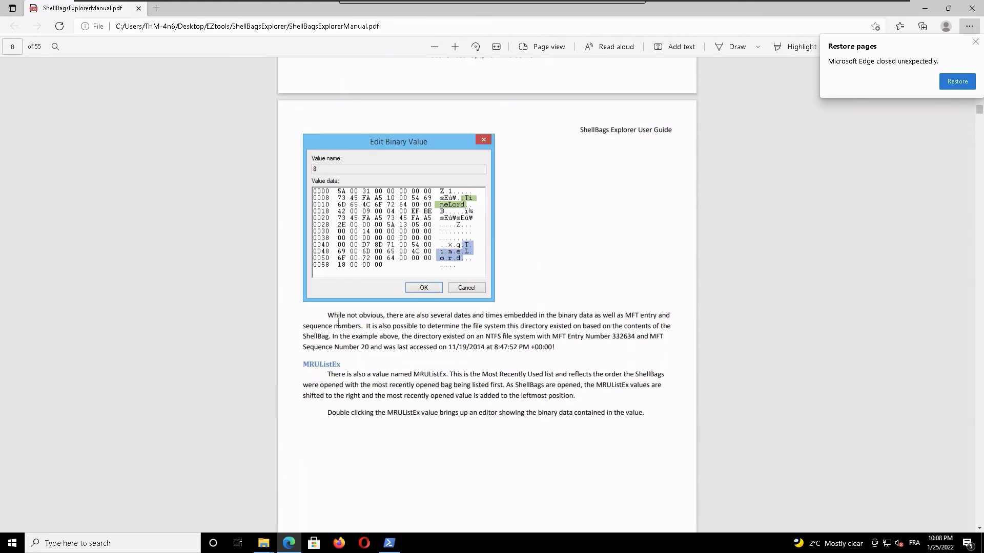
{"action": "scroll", "coordinate": [338, 322], "scroll_direction": "down", "scroll_amount": 15}
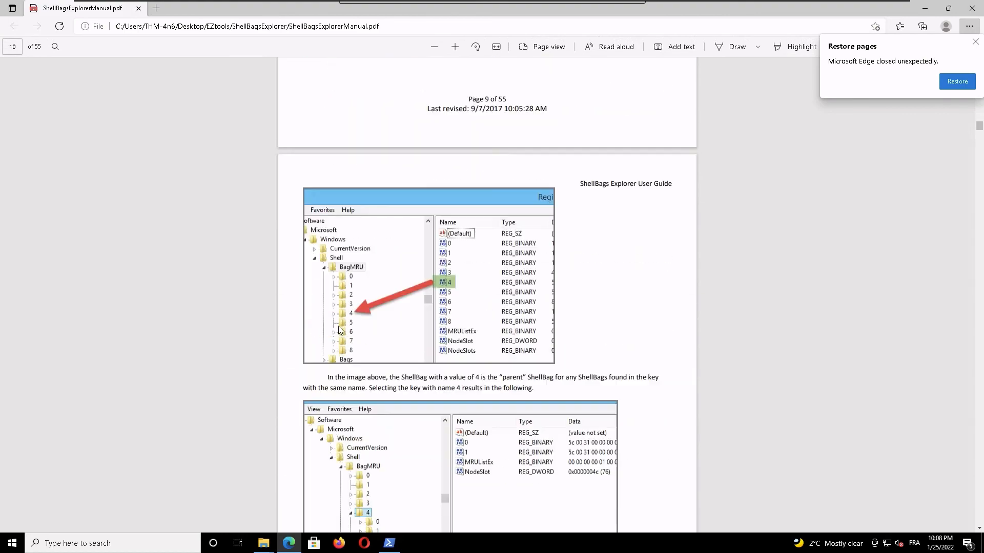
{"action": "scroll", "coordinate": [338, 329], "scroll_direction": "down", "scroll_amount": 6}
{"action": "scroll", "coordinate": [338, 329], "scroll_direction": "down", "scroll_amount": 10}
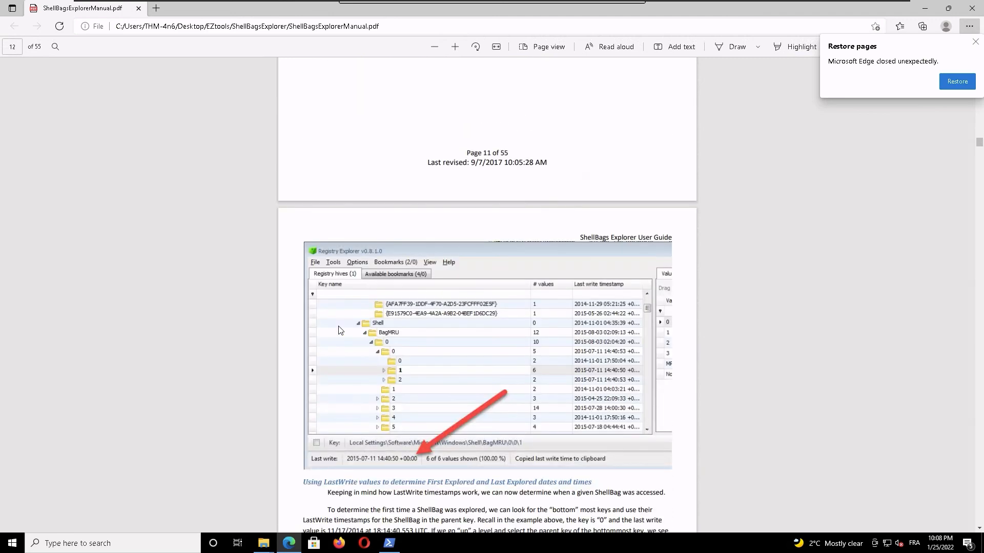
{"action": "scroll", "coordinate": [338, 330], "scroll_direction": "down", "scroll_amount": 10}
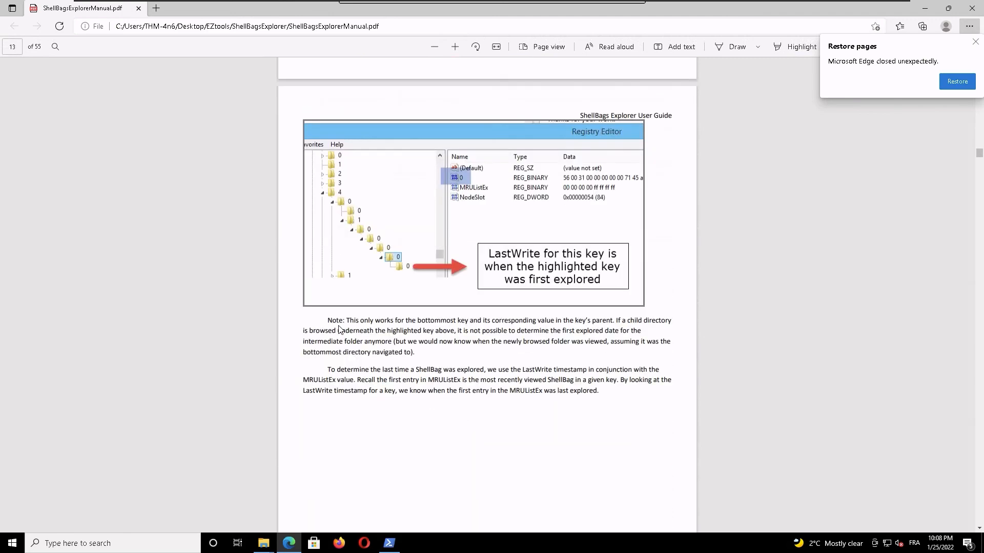
{"action": "scroll", "coordinate": [338, 329], "scroll_direction": "down", "scroll_amount": 15}
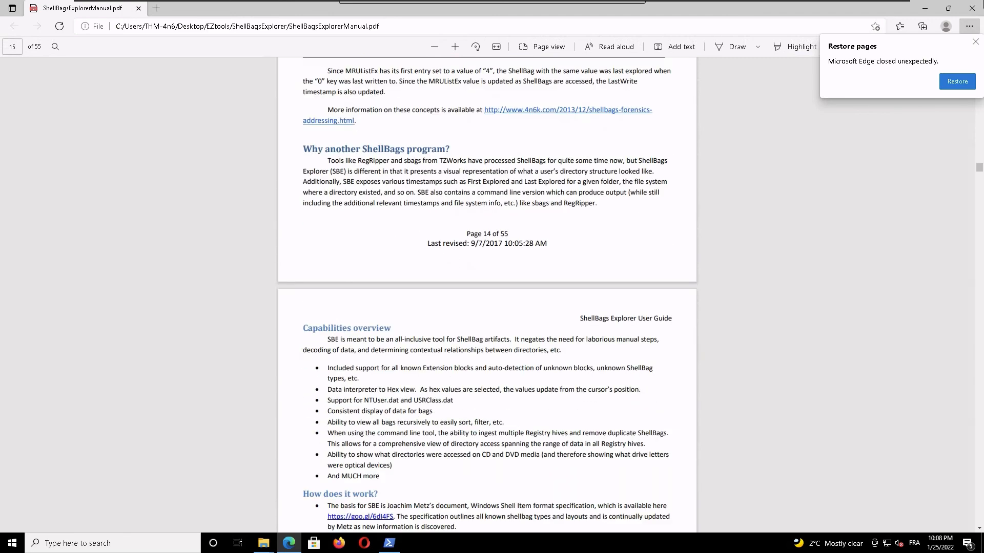
{"action": "left_click", "coordinate": [972, 9]}
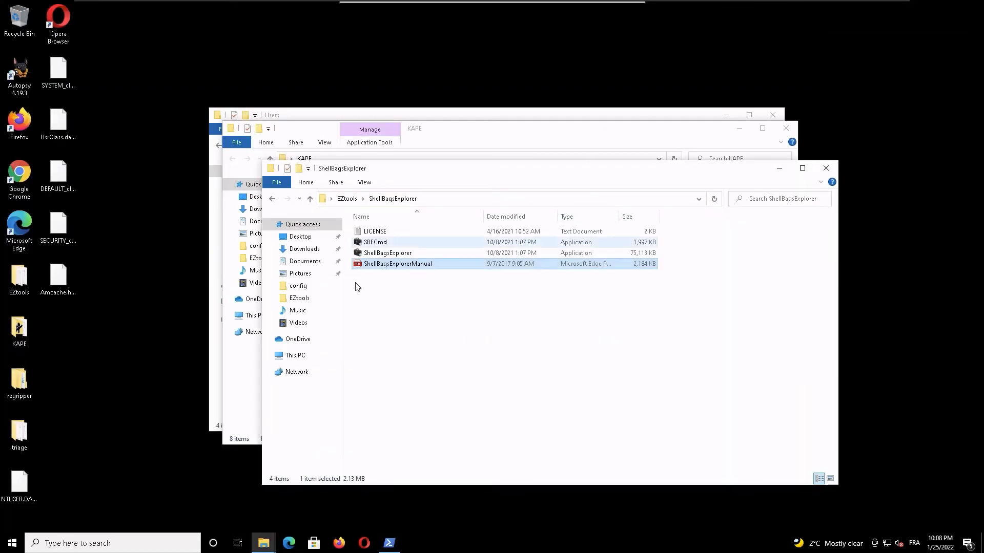
Step: Close the ShellBagsExplorer and Users folder windows, leaving the KAPE folder open
{"action": "left_click", "coordinate": [484, 131]}
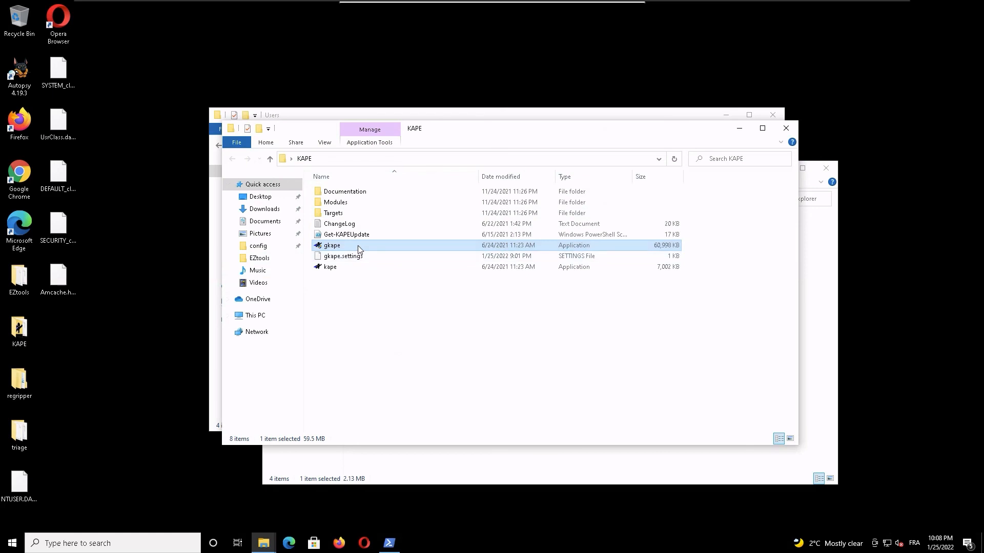
{"action": "left_click", "coordinate": [463, 456]}
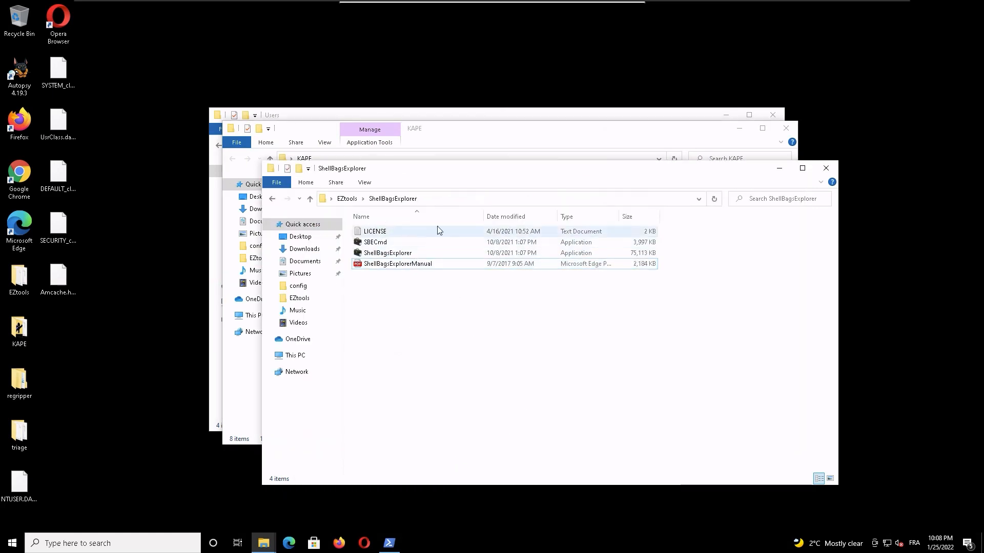
{"action": "left_click", "coordinate": [826, 168]}
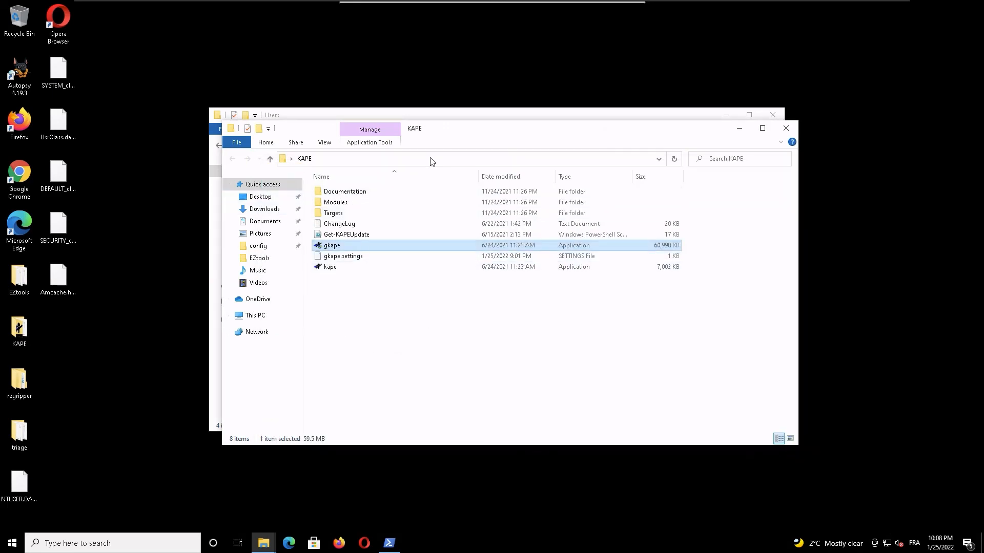
{"action": "left_click", "coordinate": [442, 117]}
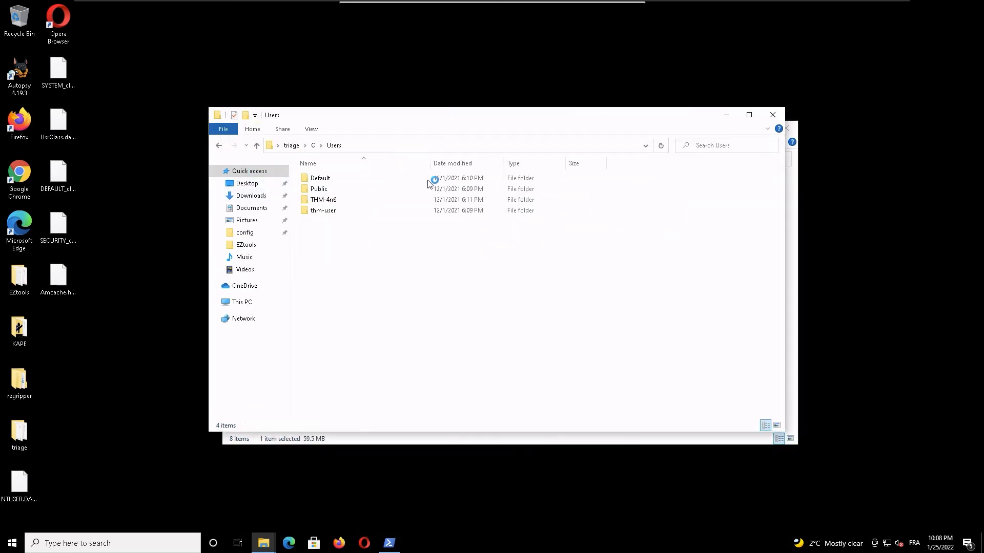
{"action": "left_click", "coordinate": [772, 115]}
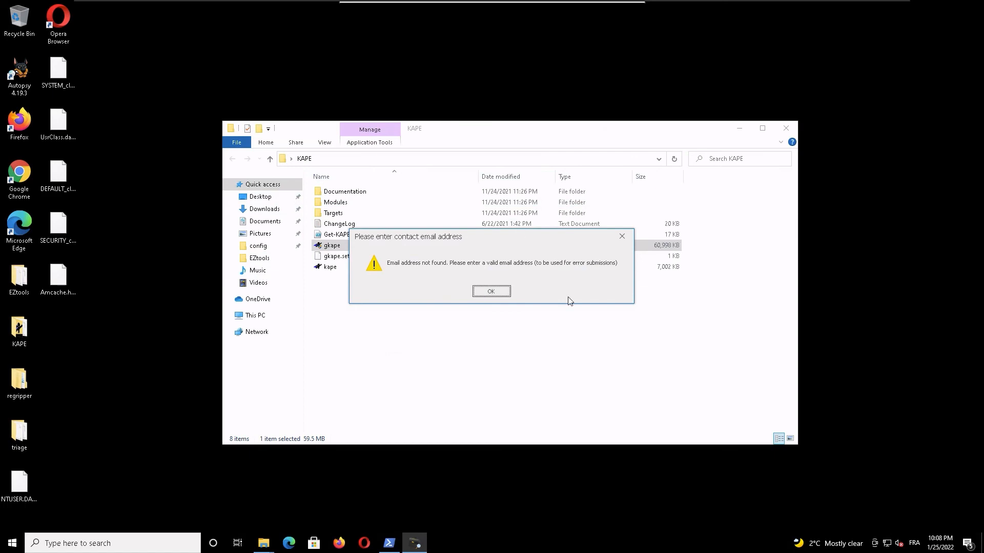
Step: Acknowledge the missing e-mail warning, enter a contact e-mail address in the ShellBags Explorer options and save them
{"action": "left_click", "coordinate": [493, 295]}
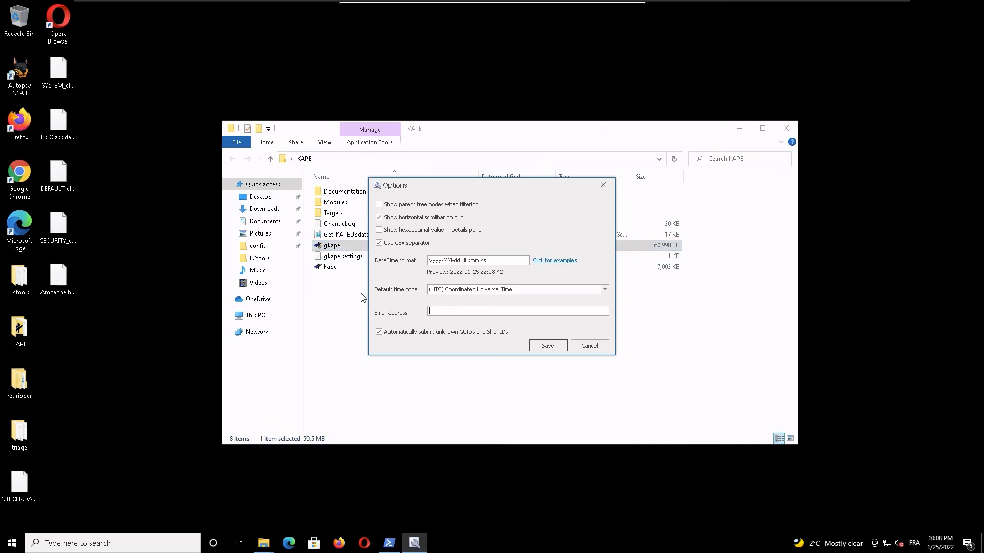
{"action": "left_click", "coordinate": [554, 343]}
{"action": "left_click", "coordinate": [472, 292]}
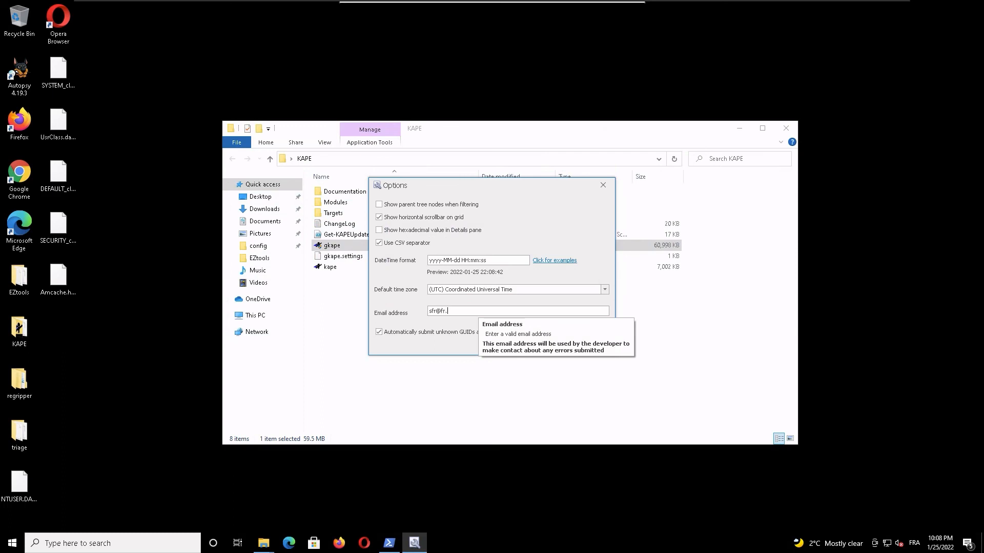
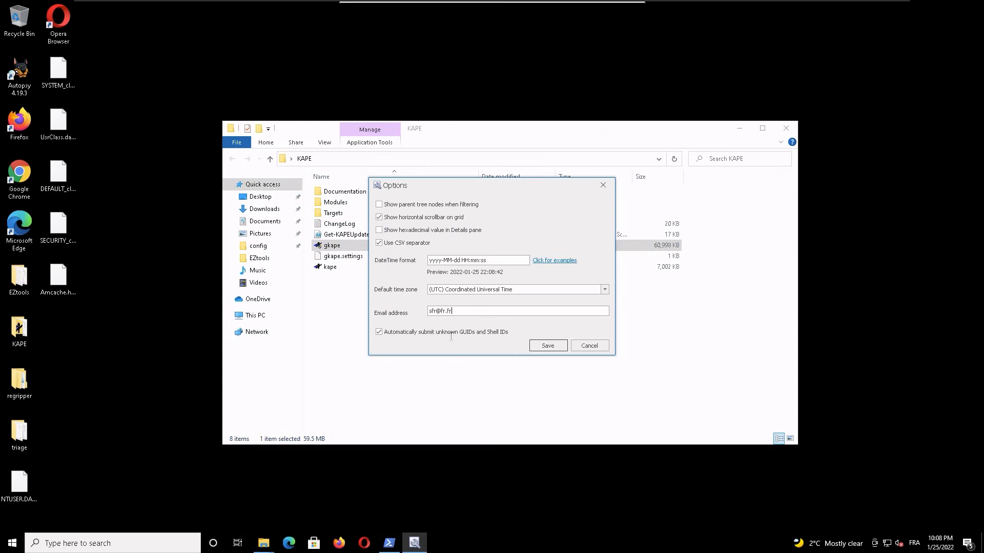
{"action": "left_click", "coordinate": [555, 346]}
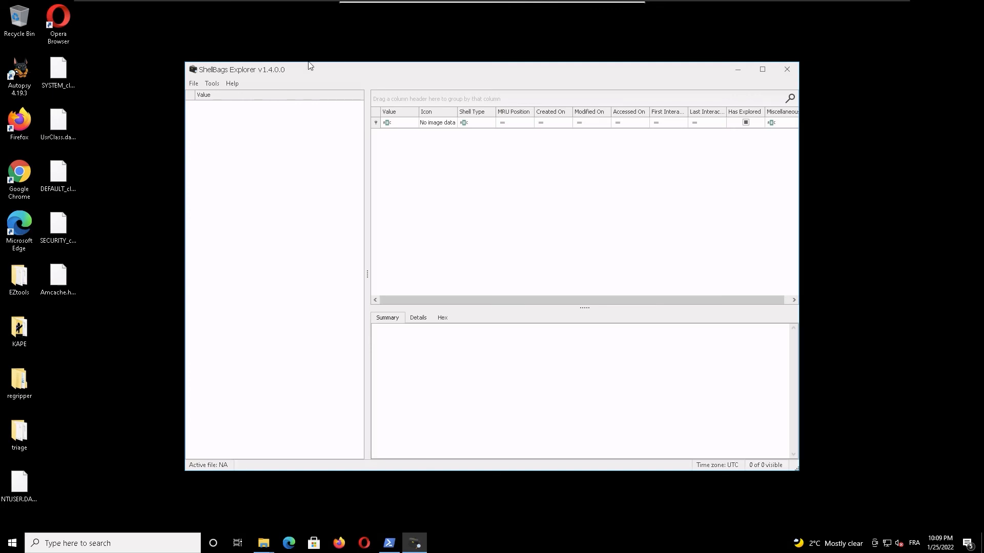
Step: Maximize ShellBags Explorer and load the active registry
{"action": "double_click", "coordinate": [275, 74]}
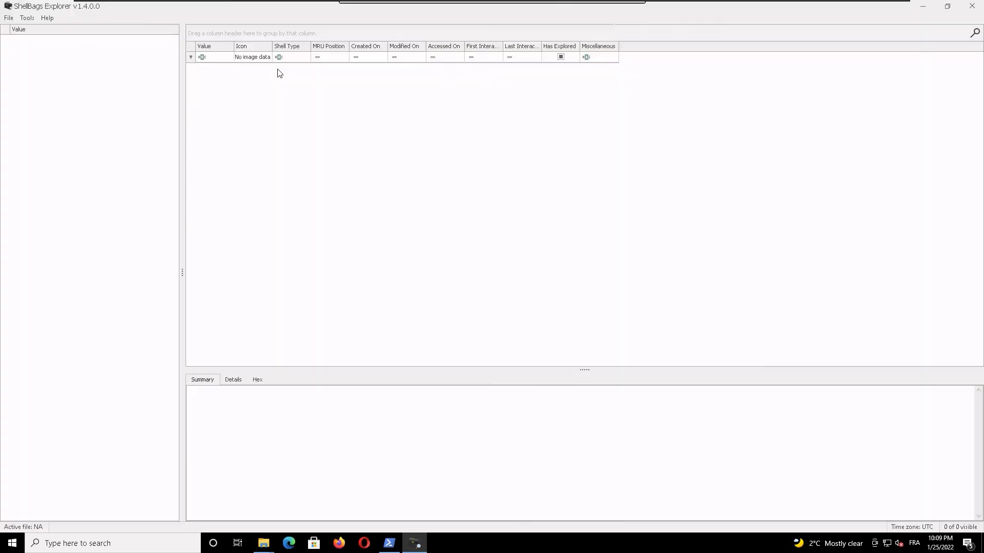
{"action": "left_click", "coordinate": [9, 19]}
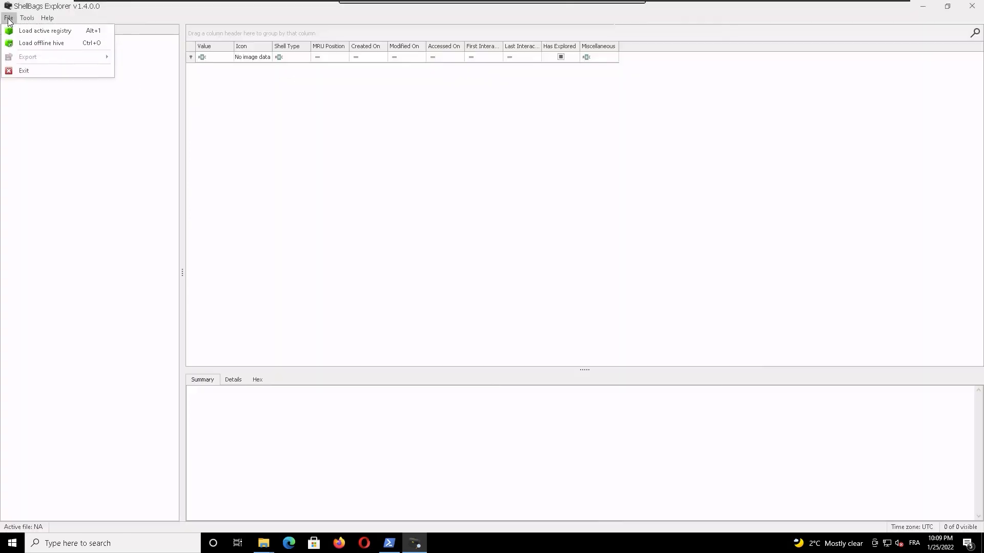
{"action": "left_click", "coordinate": [88, 30]}
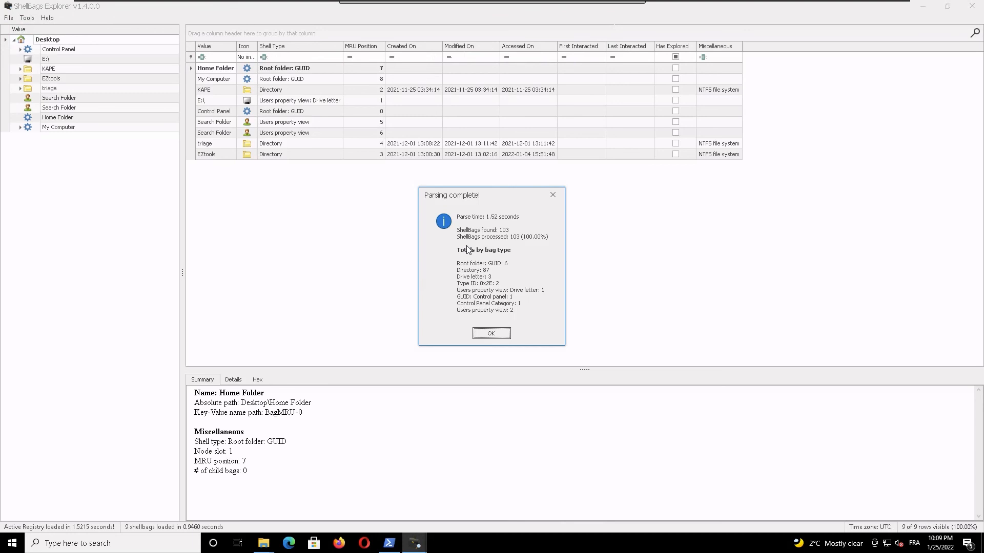
Step: Dismiss the parsing summary and inspect the ShellBags tree entries for ShellBagsExplorer under EZtools, Home Folder and My Computer
{"action": "left_click", "coordinate": [491, 332]}
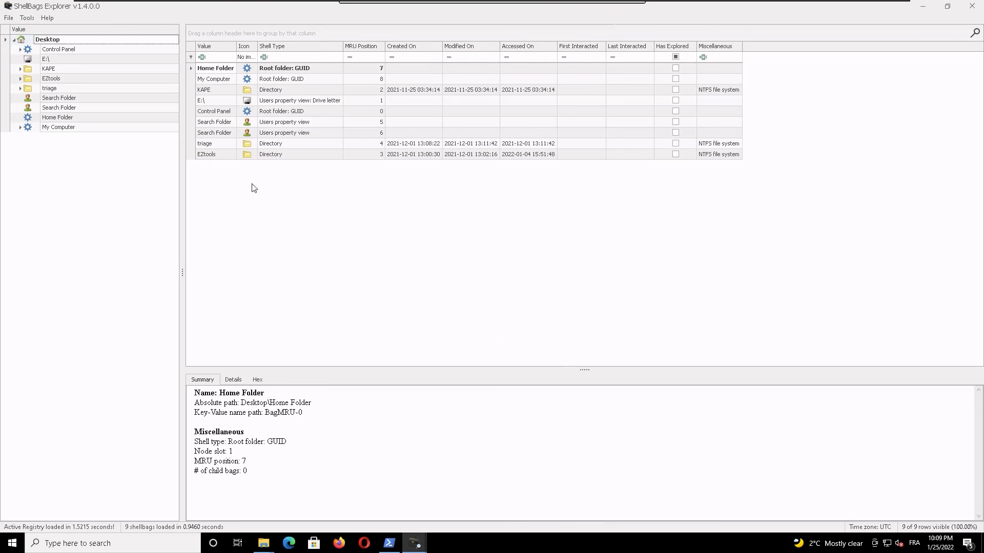
{"action": "double_click", "coordinate": [56, 79]}
{"action": "left_click", "coordinate": [58, 90]}
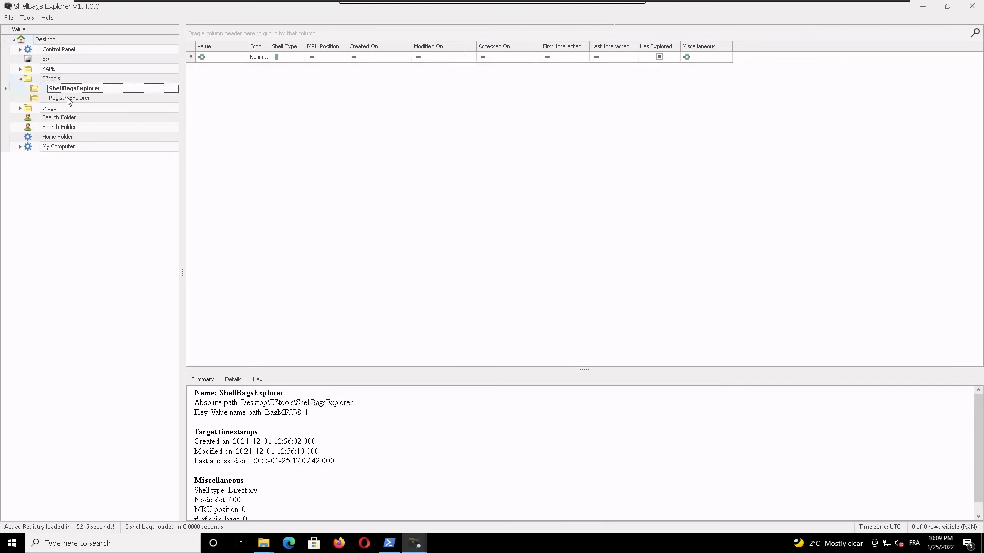
{"action": "left_click", "coordinate": [69, 127]}
{"action": "left_click", "coordinate": [69, 139]}
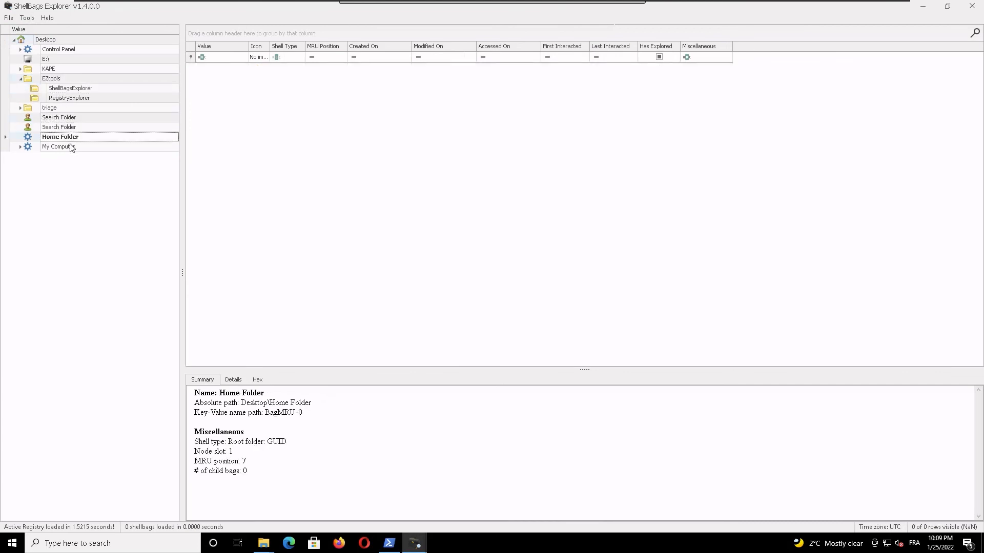
{"action": "left_click", "coordinate": [71, 148]}
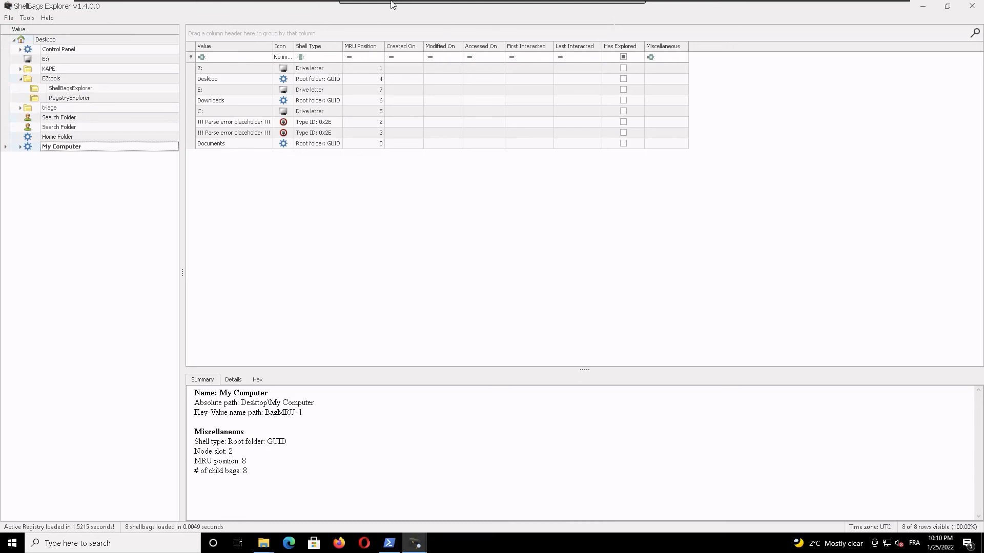
Step: Take the Remmina remote session out of full screen and move its window aside to switch to the Konsole terminal
{"action": "mouse_move", "coordinate": [397, 3]}
{"action": "mouse_move", "coordinate": [361, 1]}
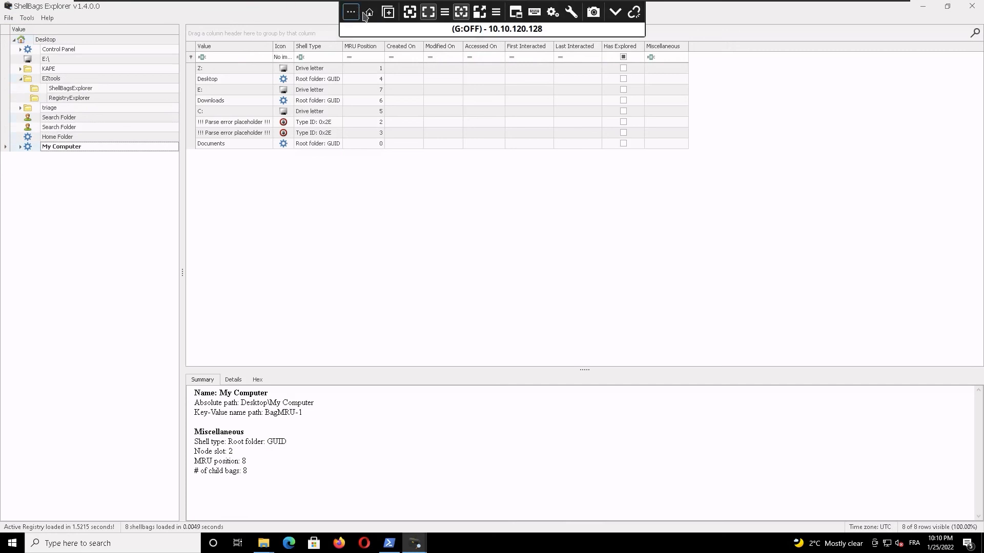
{"action": "left_click", "coordinate": [428, 11]}
{"action": "left_click_drag", "start_coordinate": [409, 16], "coordinate": [536, 82]}
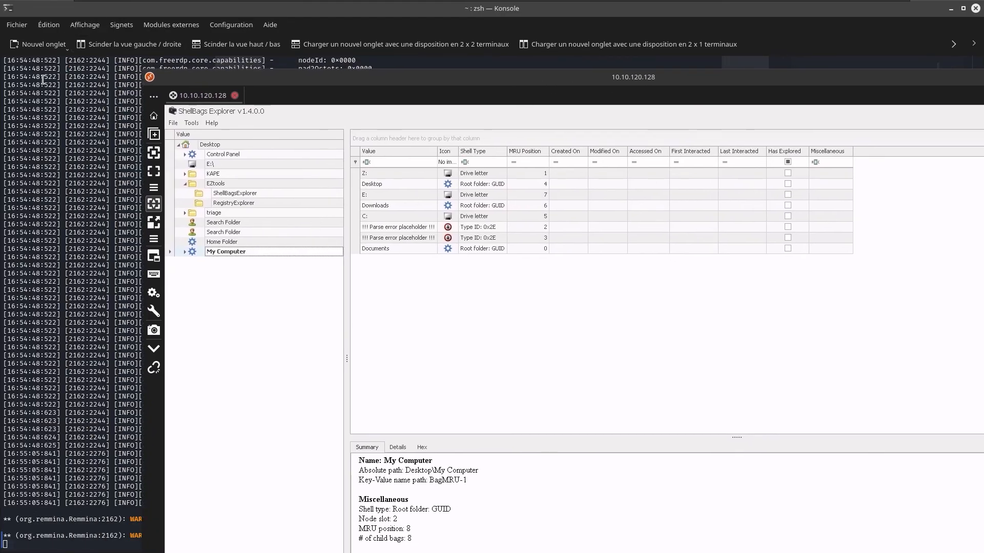
{"action": "left_click_drag", "start_coordinate": [89, 482], "coordinate": [102, 519]}
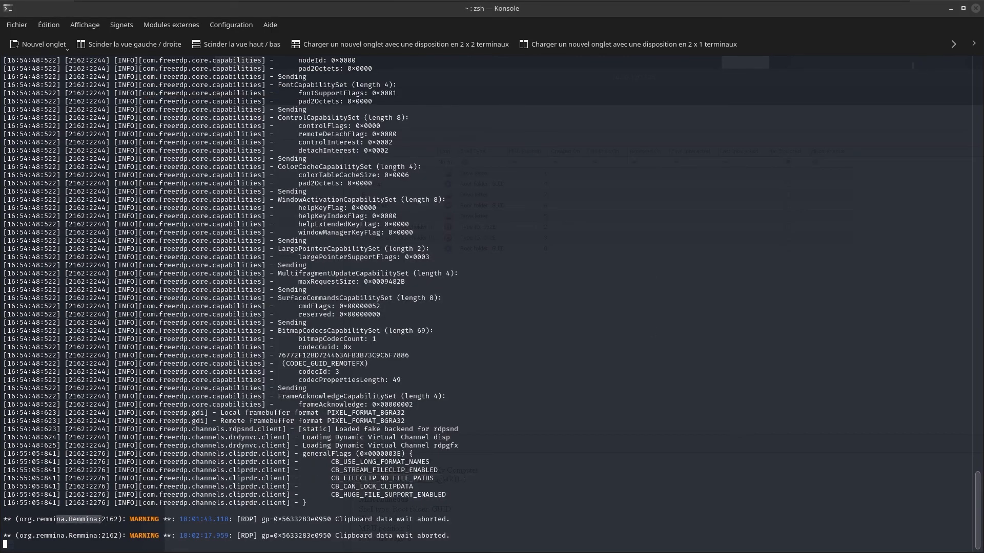